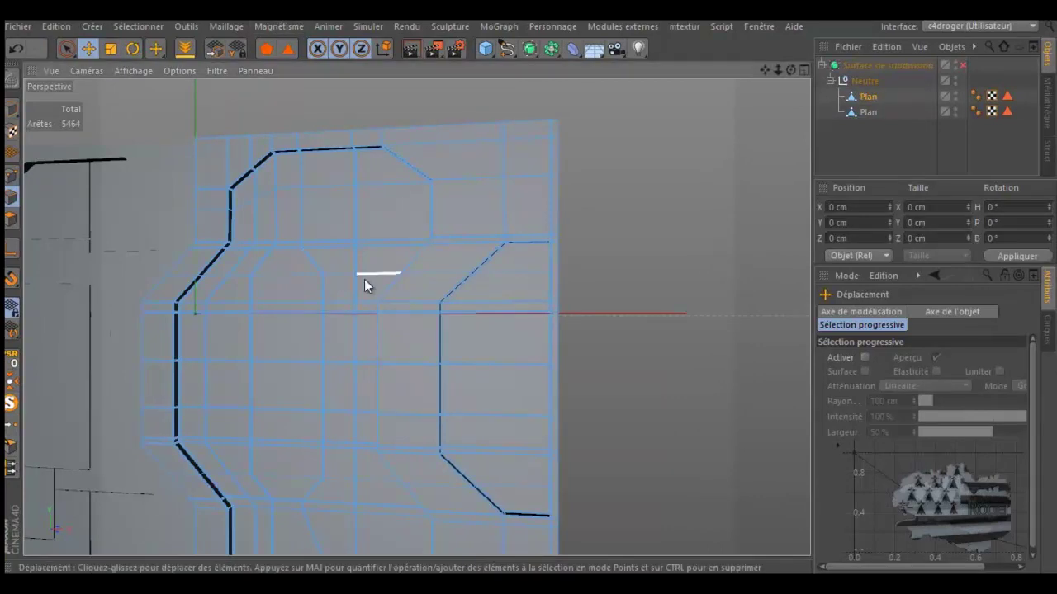
- Zoom, pan and orbit the Perspective view to frame the groove's inner corner
scroll(364, 280, "up", 2)
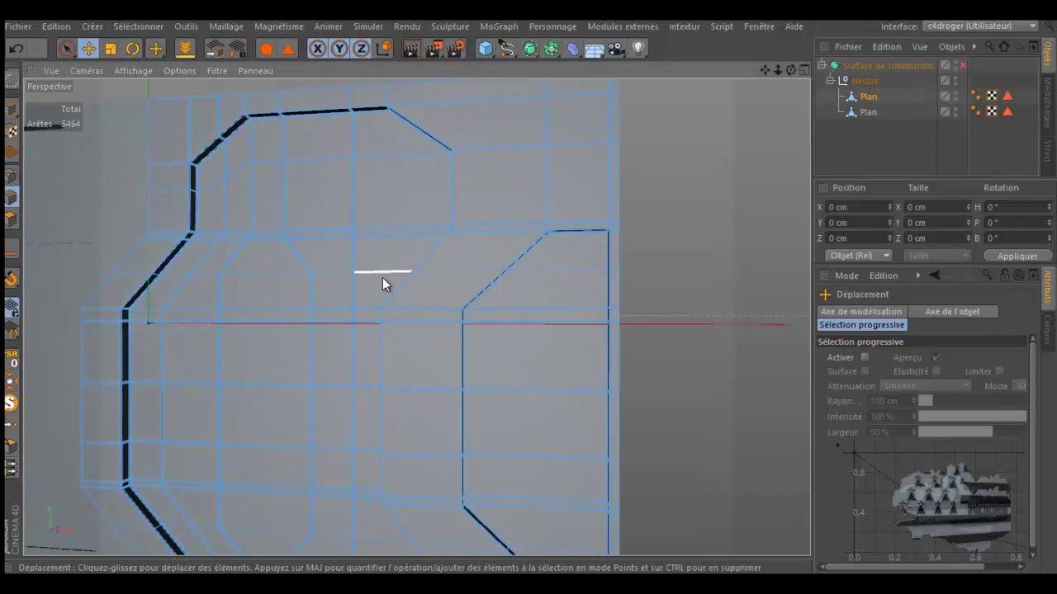
scroll(402, 280, "up", 1)
scroll(402, 280, "up", 1)
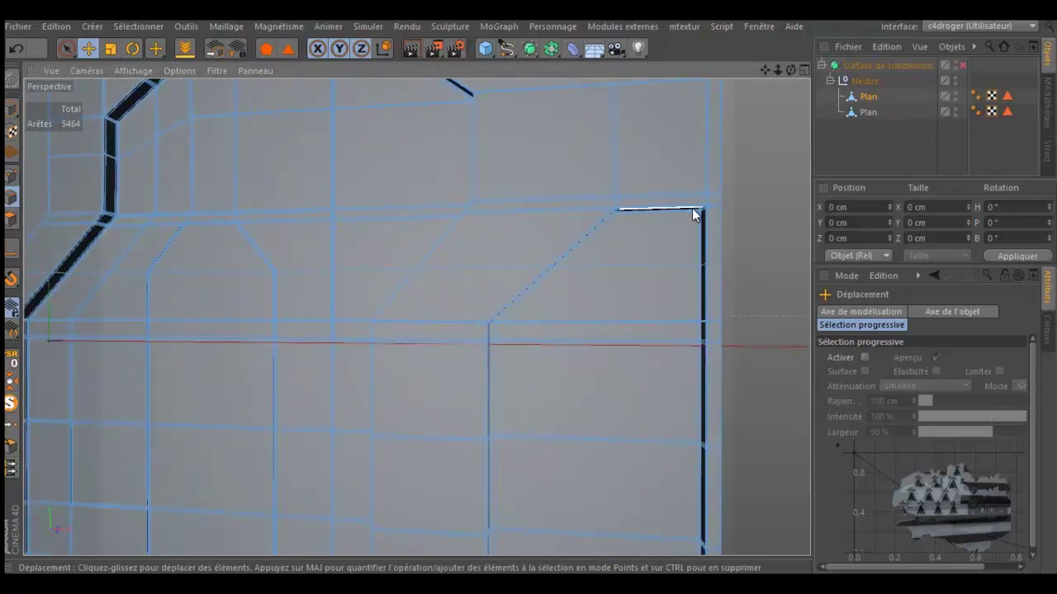
scroll(723, 209, "up", 2)
scroll(707, 198, "up", 2)
scroll(698, 198, "up", 2)
scroll(698, 210, "up", 3)
scroll(527, 290, "up", 2)
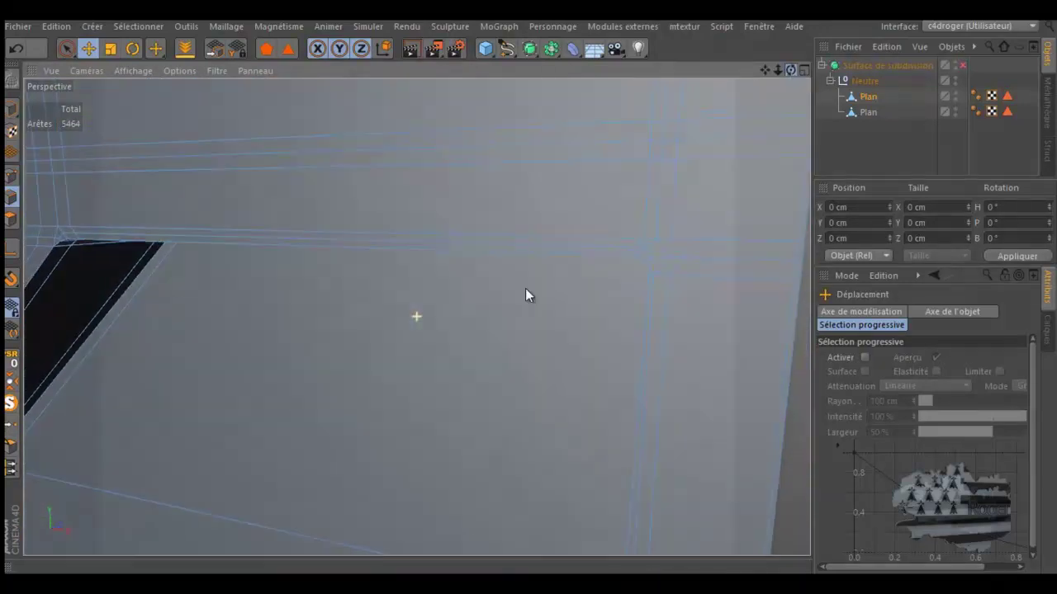
scroll(527, 290, "up", 2)
scroll(526, 285, "down", 1)
scroll(779, 146, "down", 1)
scroll(743, 165, "down", 1)
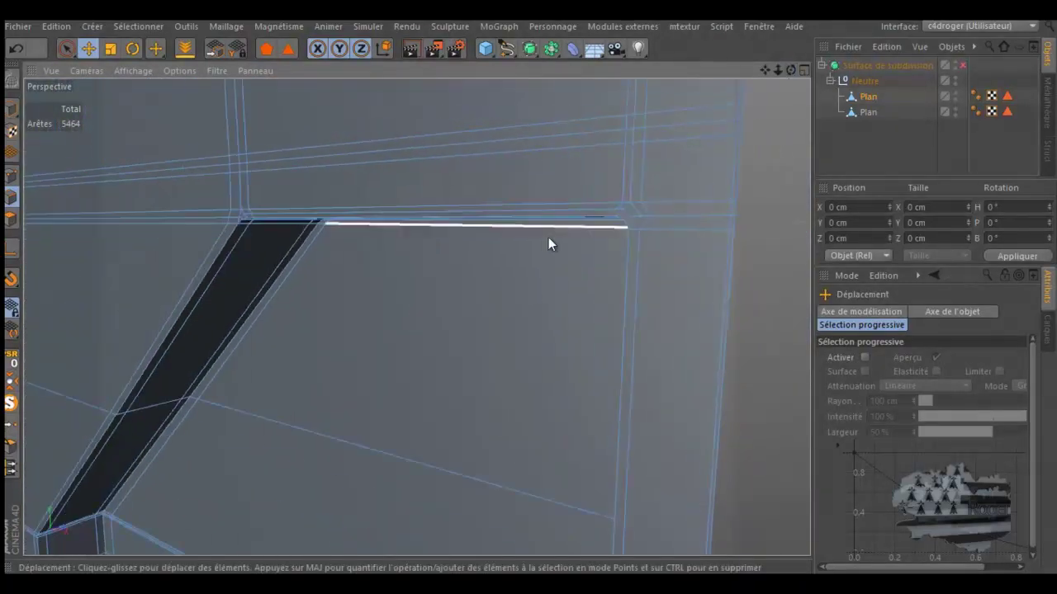
scroll(472, 238, "up", 1)
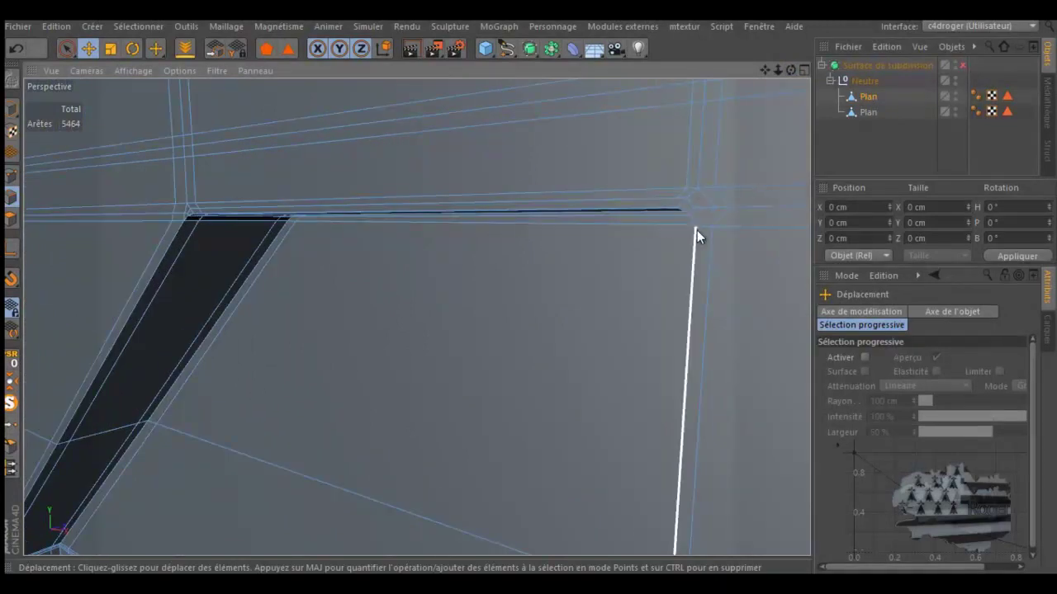
left_click_drag(791, 71, 530, 295)
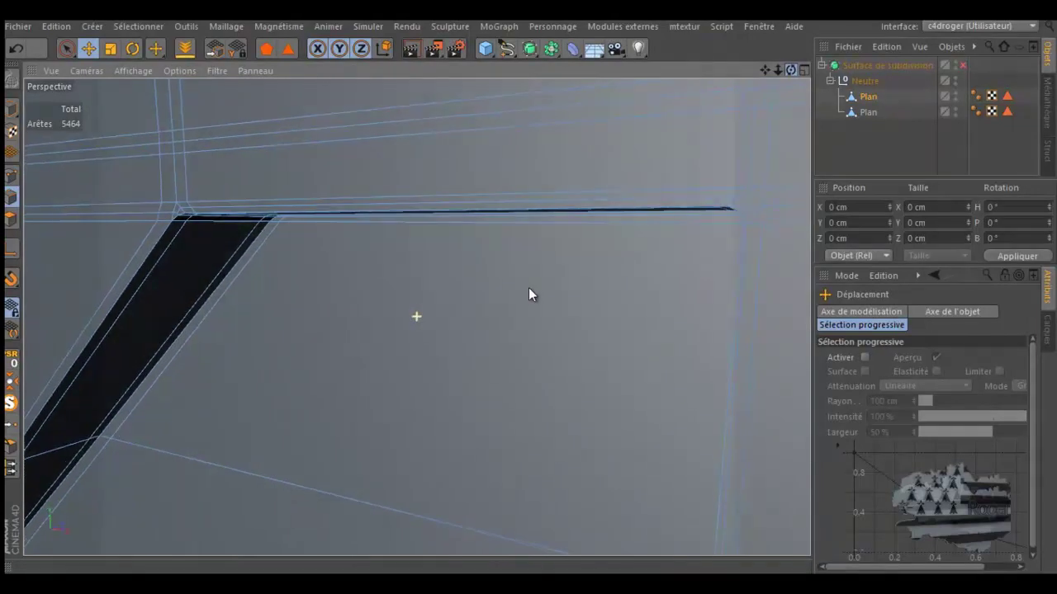
mouse_move(764, 69)
left_mouse_down()
mouse_move(531, 295)
mouse_move(682, 110)
left_mouse_up()
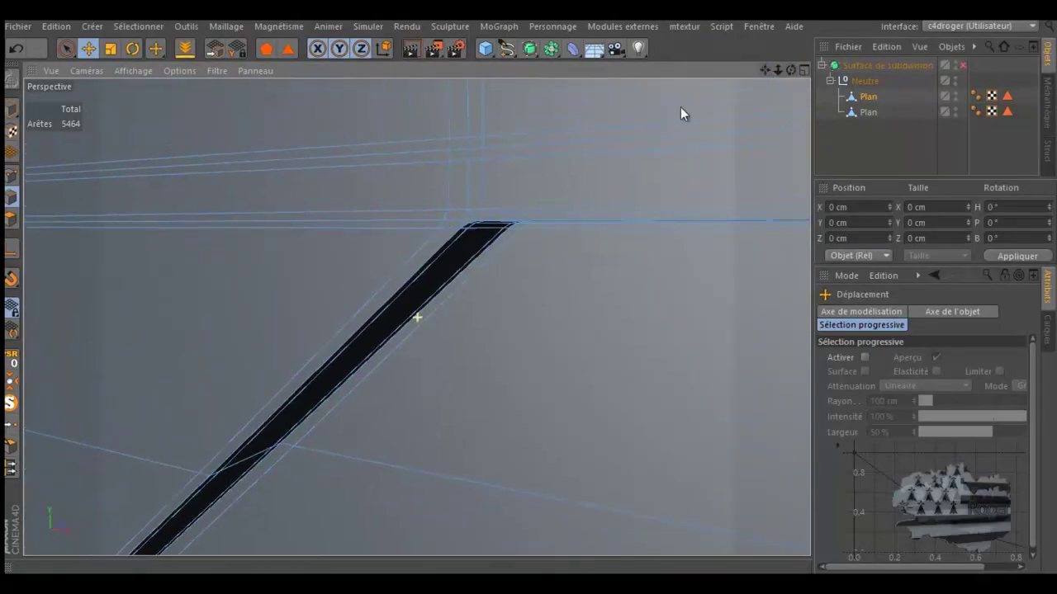
scroll(481, 217, "down", 3)
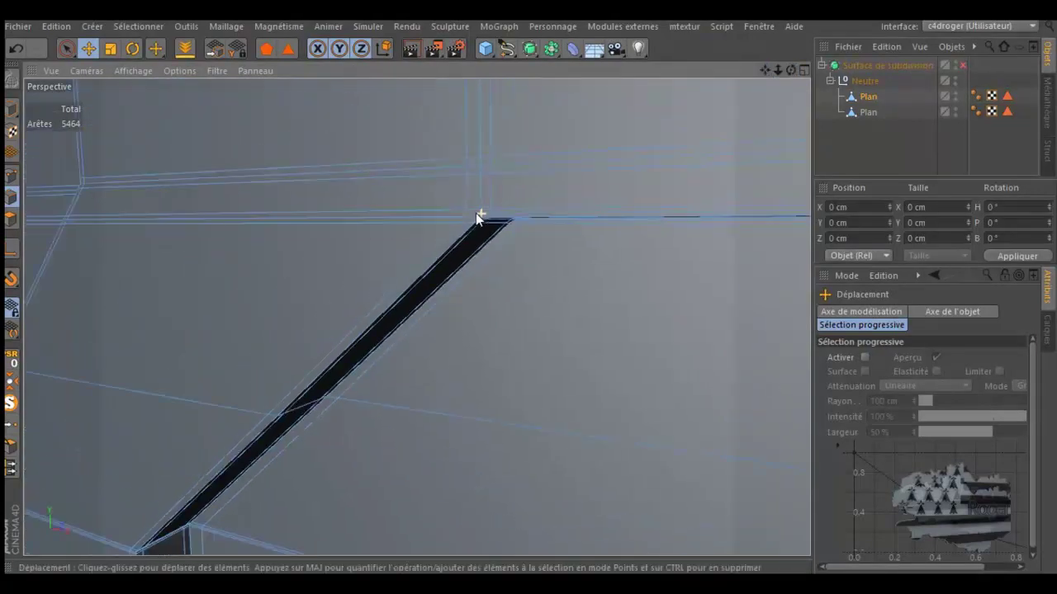
scroll(475, 215, "down", 3)
scroll(471, 217, "down", 3)
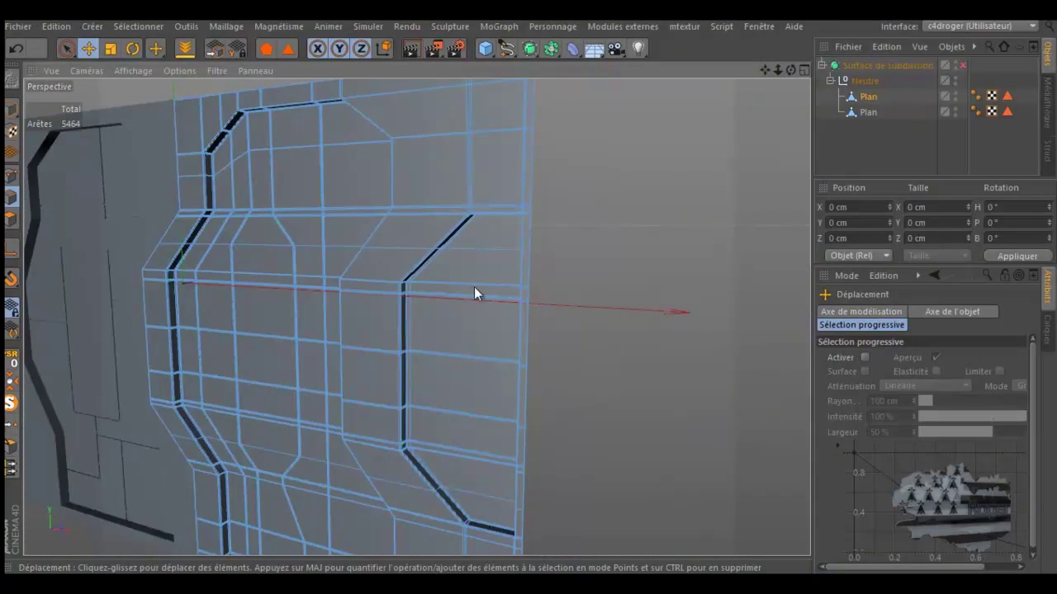
scroll(469, 218, "up", 3)
scroll(476, 220, "up", 3)
scroll(476, 218, "up", 2)
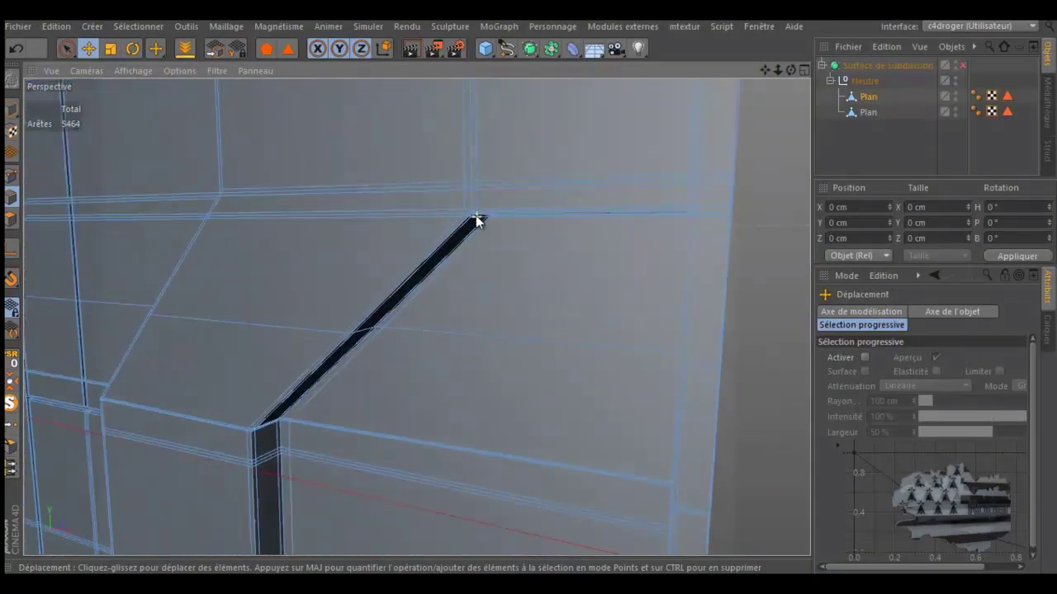
scroll(471, 211, "up", 2)
scroll(465, 204, "up", 2)
scroll(470, 208, "up", 2)
scroll(484, 212, "up", 2)
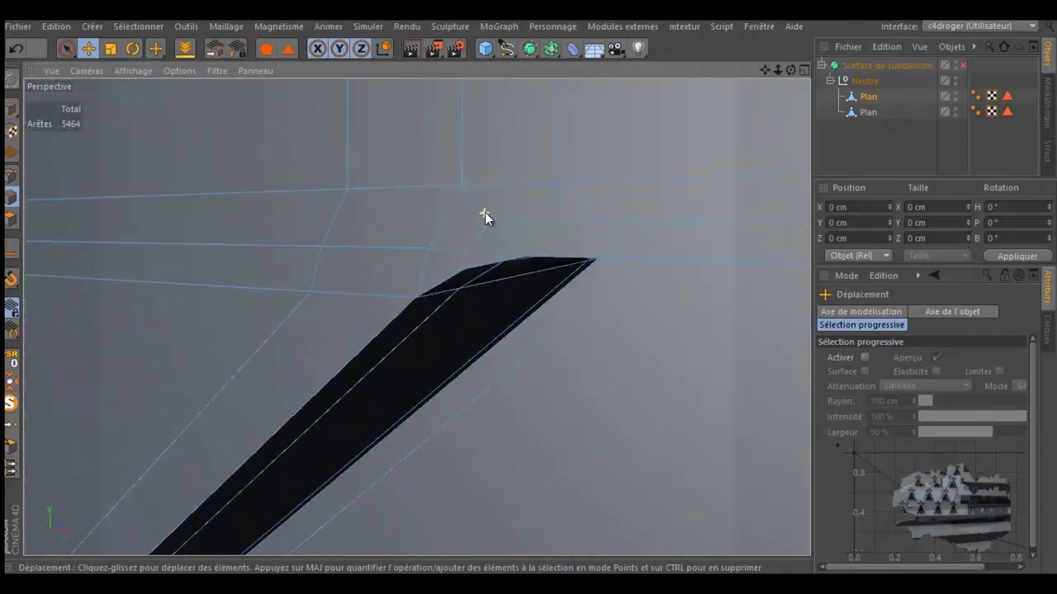
scroll(483, 235, "up", 1)
left_click_drag(790, 69, 526, 288)
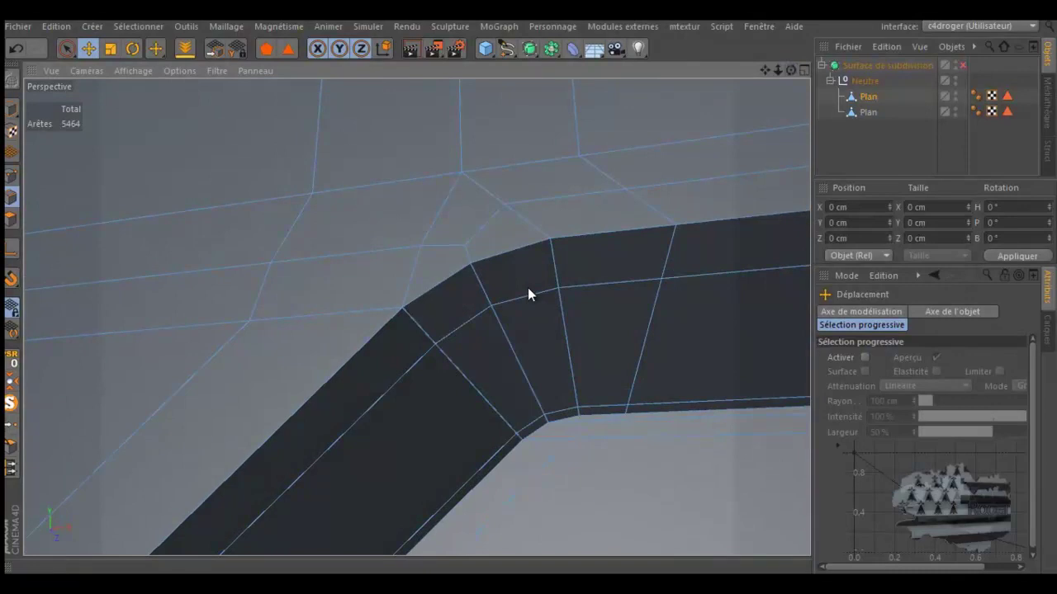
- In Points mode, limit the Selection Brush to visible elements and brush-select the two corner points
left_click(12, 178)
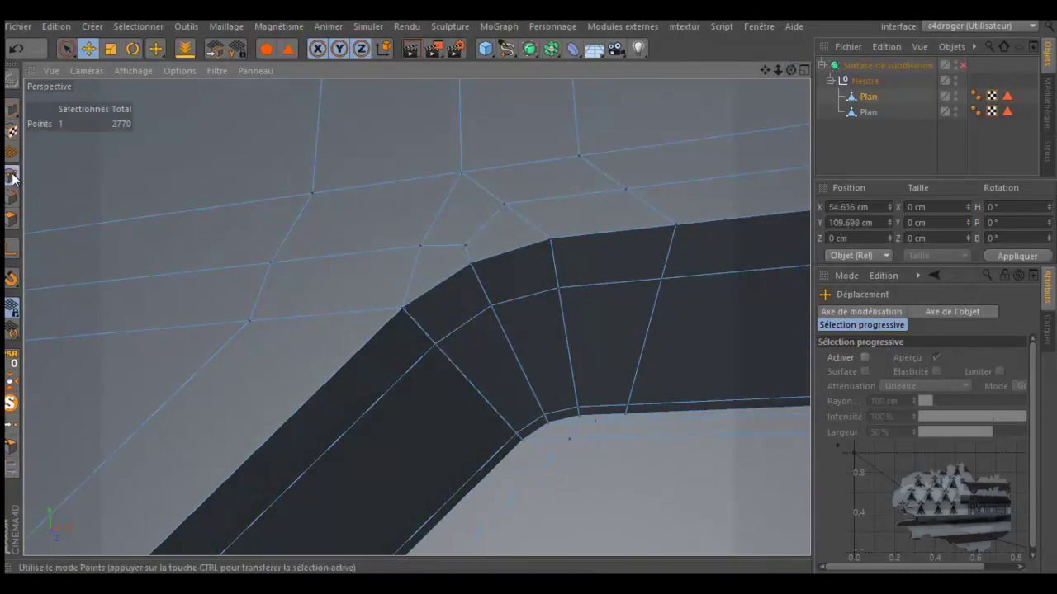
left_click(66, 48)
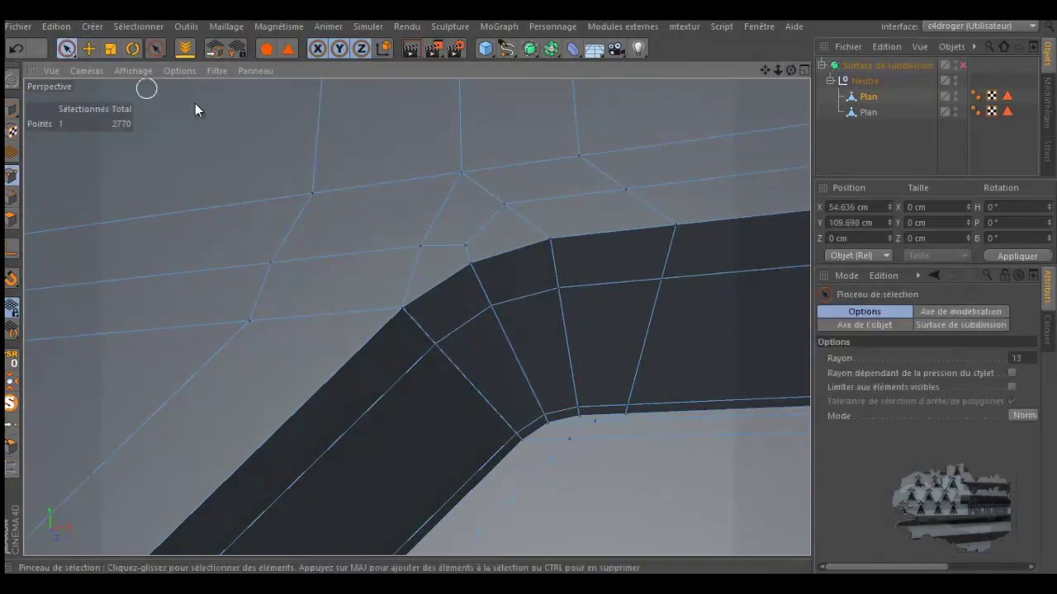
left_click(1011, 386)
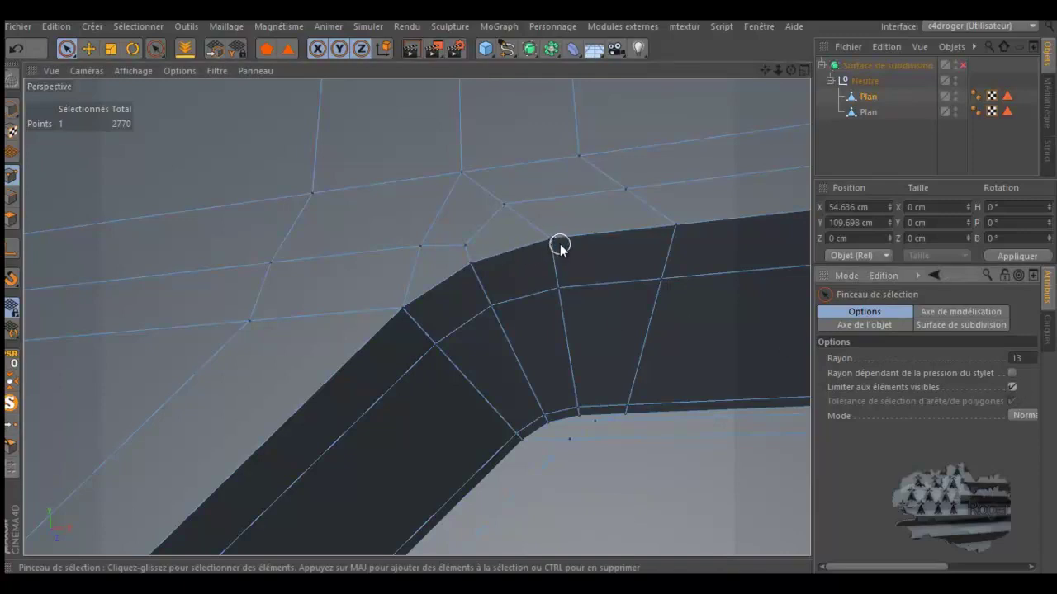
left_click_drag(554, 243, 474, 269)
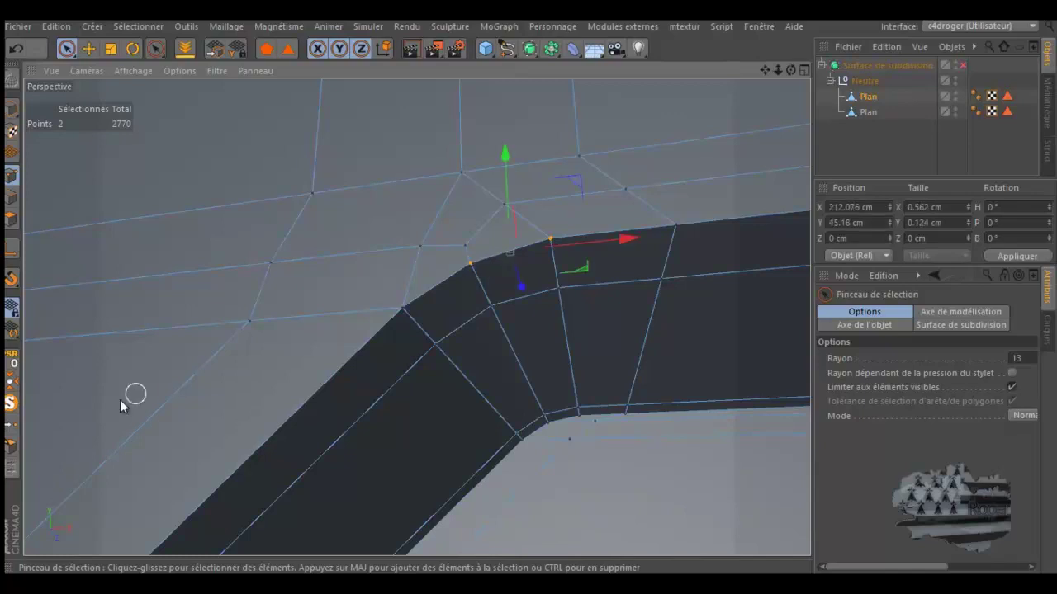
- Weld three successive duplicate point pairs near the groove corner with the Weld tool
left_click(12, 427)
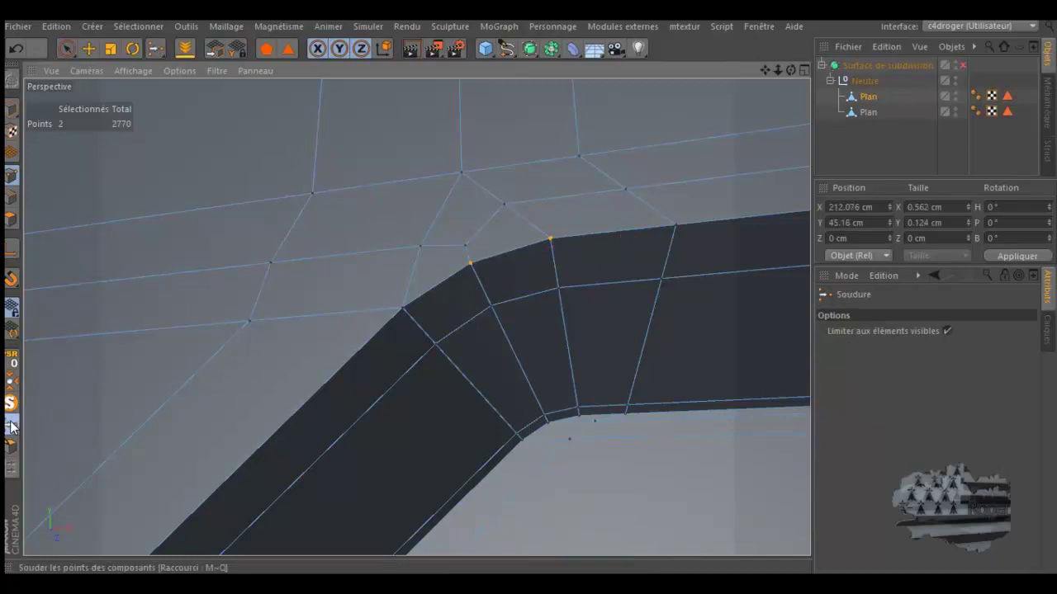
left_click(471, 265)
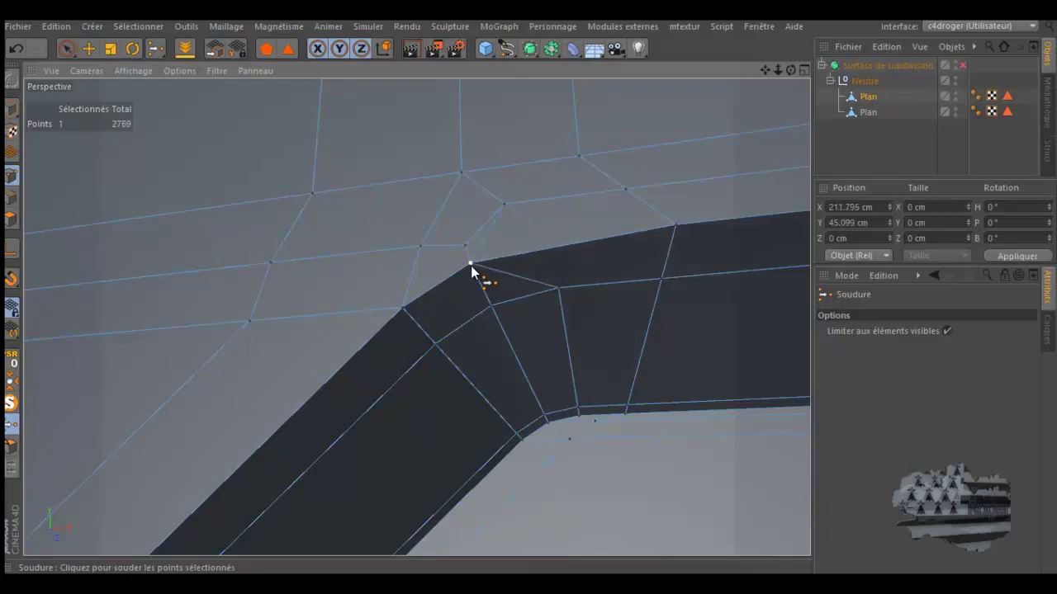
key("space")
left_click(559, 289, "shift")
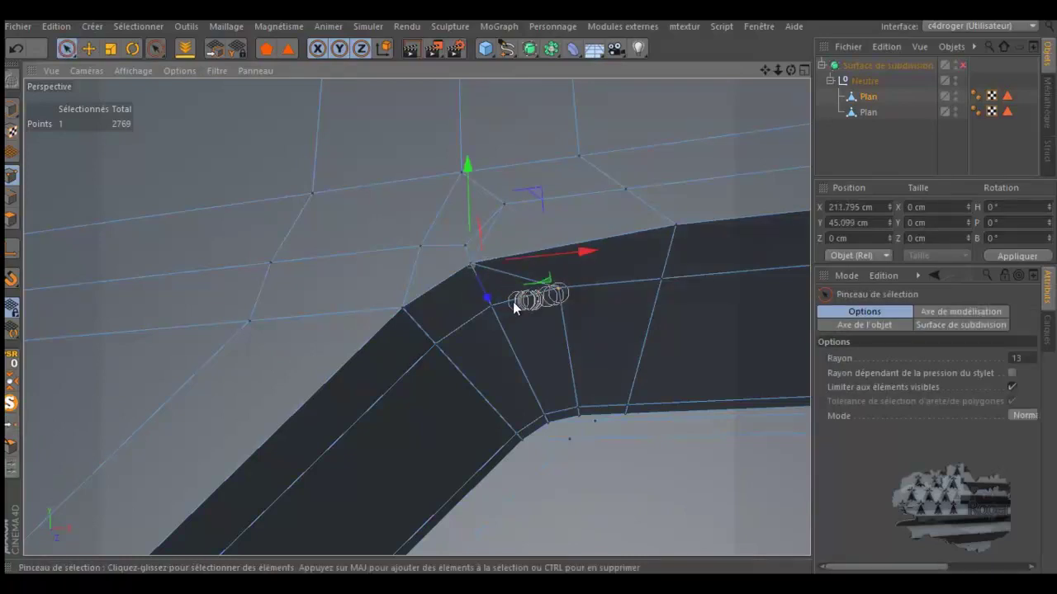
key("space")
left_click(494, 308)
key("space")
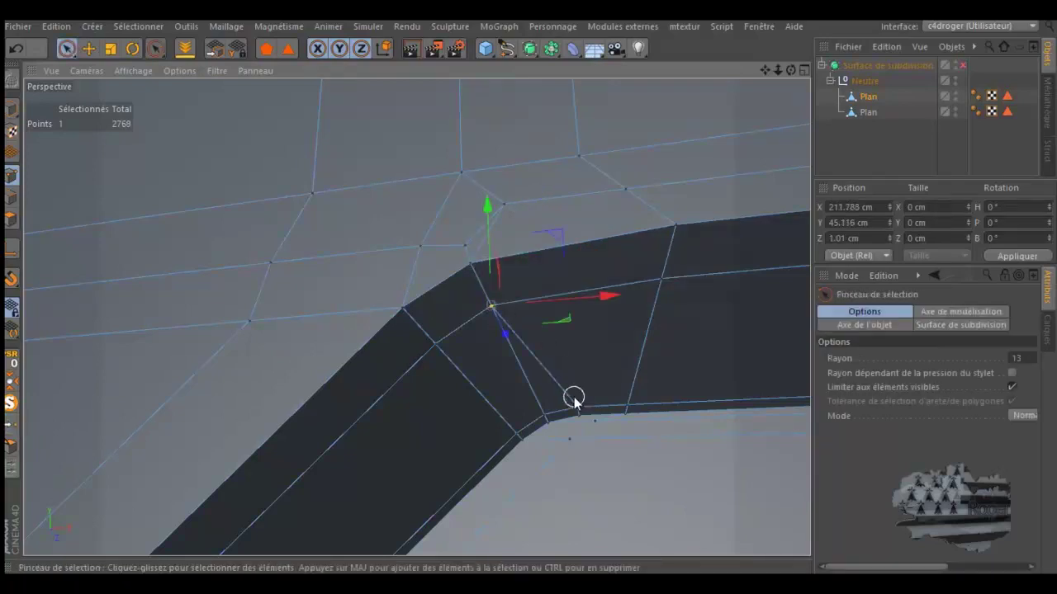
left_click(545, 416, "shift")
key("space")
left_click(544, 415)
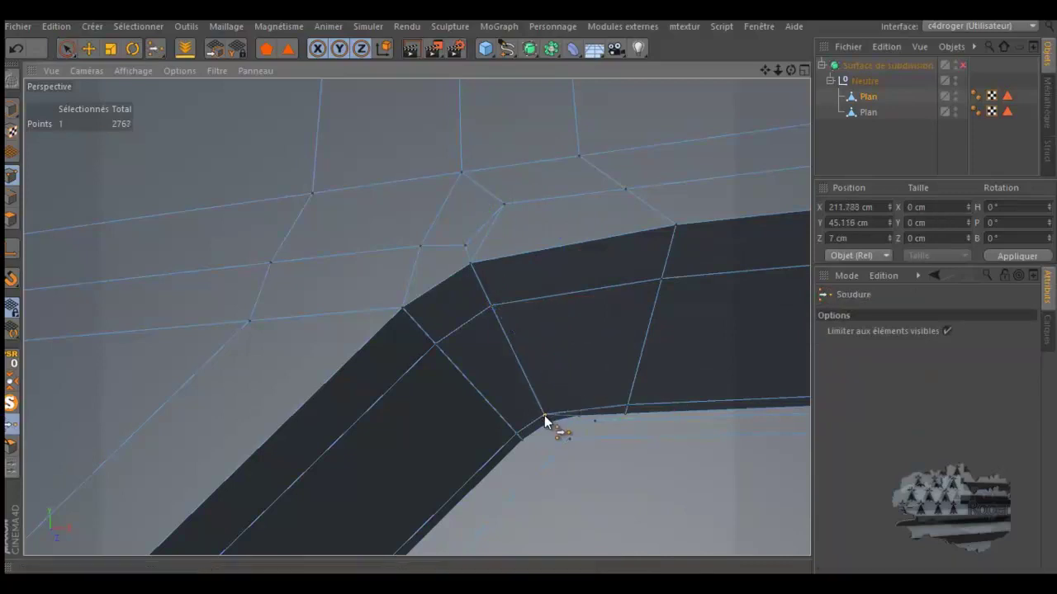
- Clear the selection, brush-select the last two overlapping corner points and weld them, leaving 2766 points
scroll(552, 434, "up", 5)
key("space")
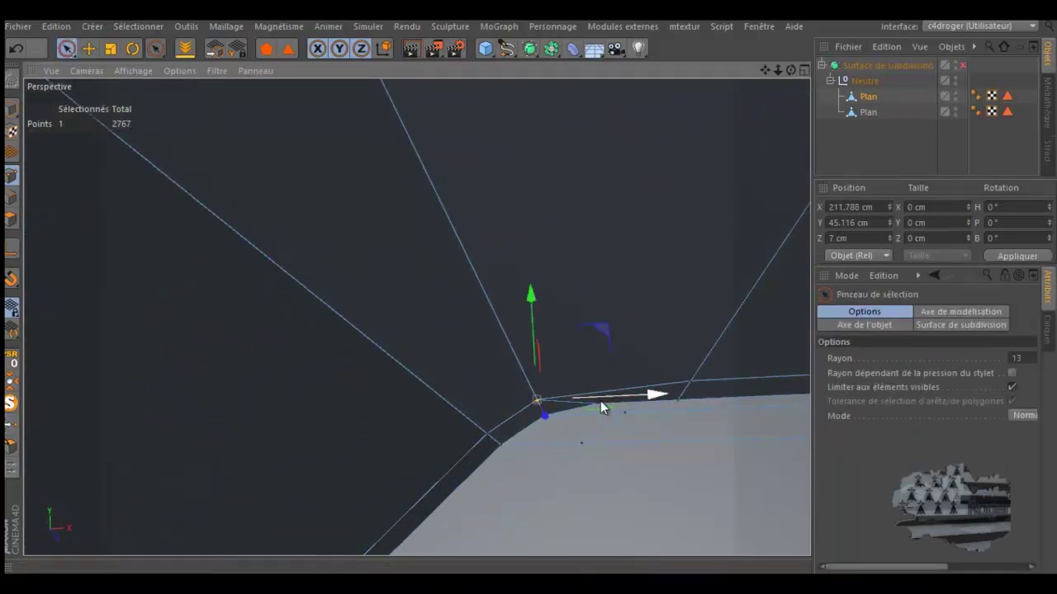
scroll(588, 430, "up", 2)
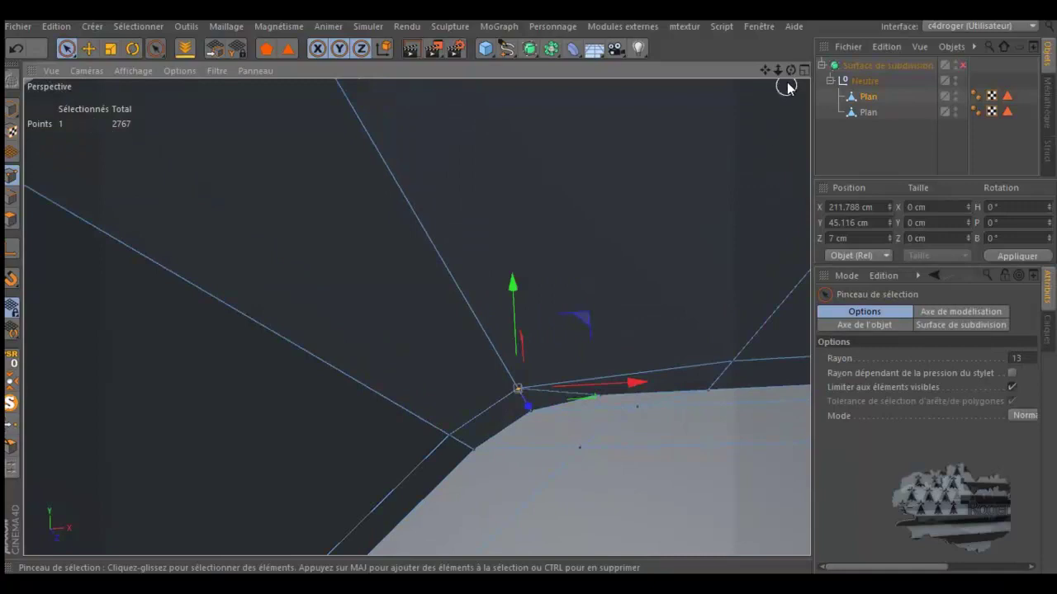
scroll(528, 287, "up", 2)
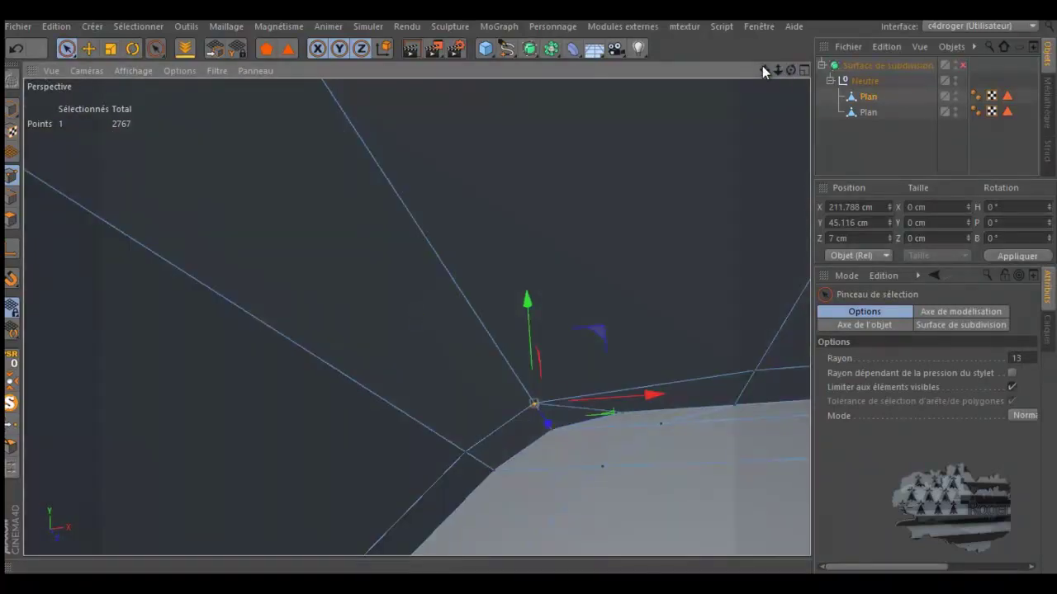
scroll(528, 286, "up", 1)
scroll(578, 427, "up", 2)
left_click(698, 158)
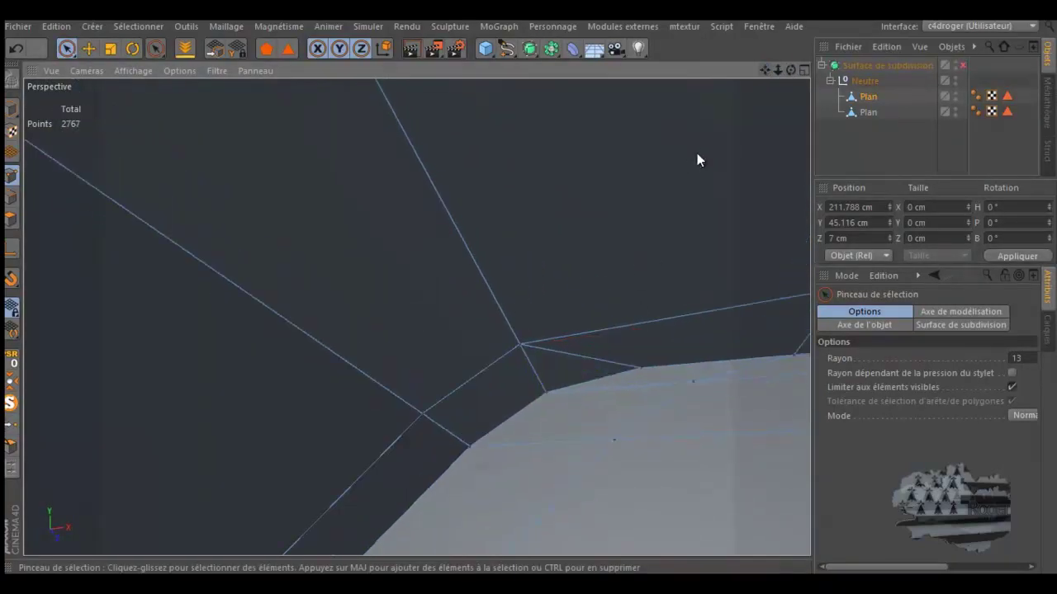
left_click_drag(642, 366, 537, 397)
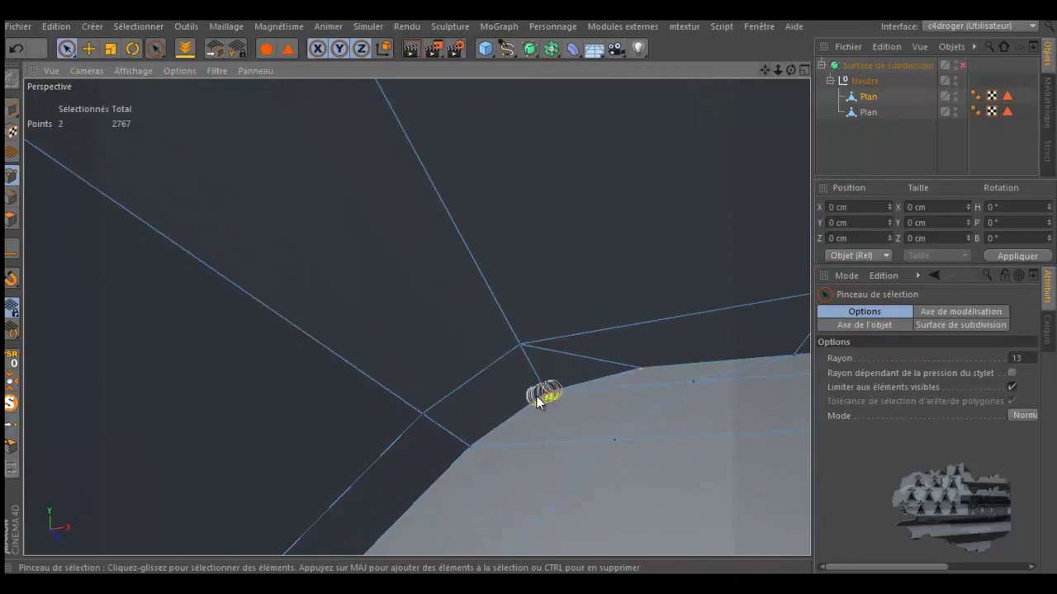
key("m")
key("q")
left_click(545, 393)
scroll(539, 381, "up", 1)
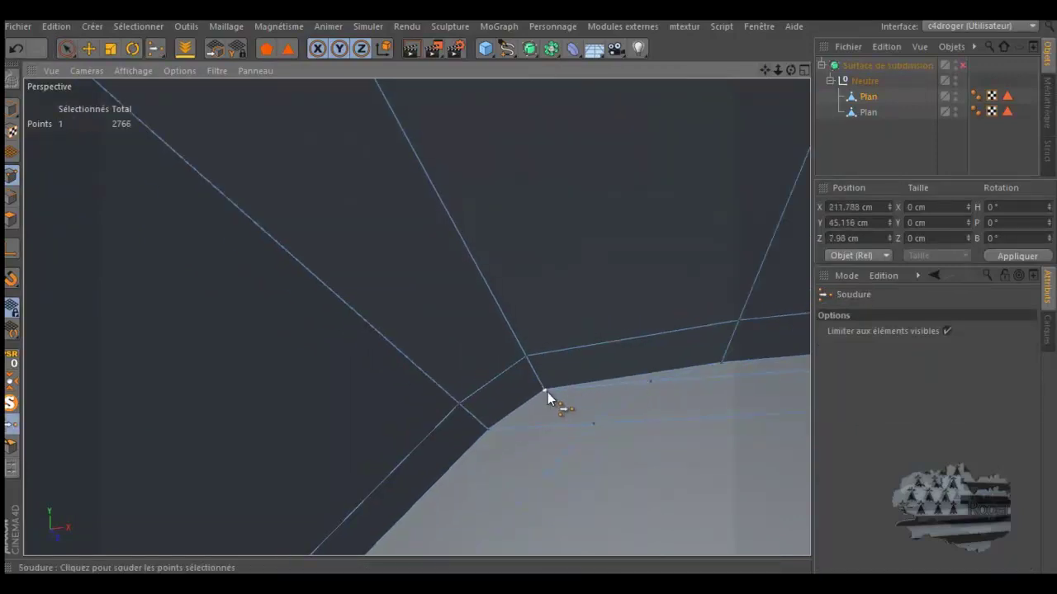
key("e")
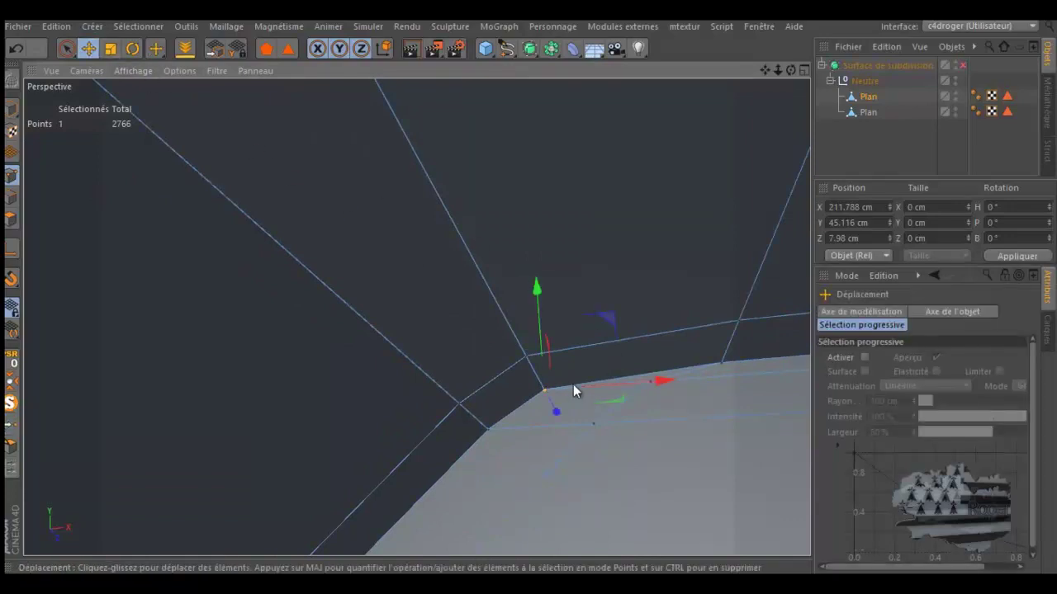
- Select four groove-corner points and raise them about 0.14 cm along Y to 45.254 cm
left_click(526, 356, "shift")
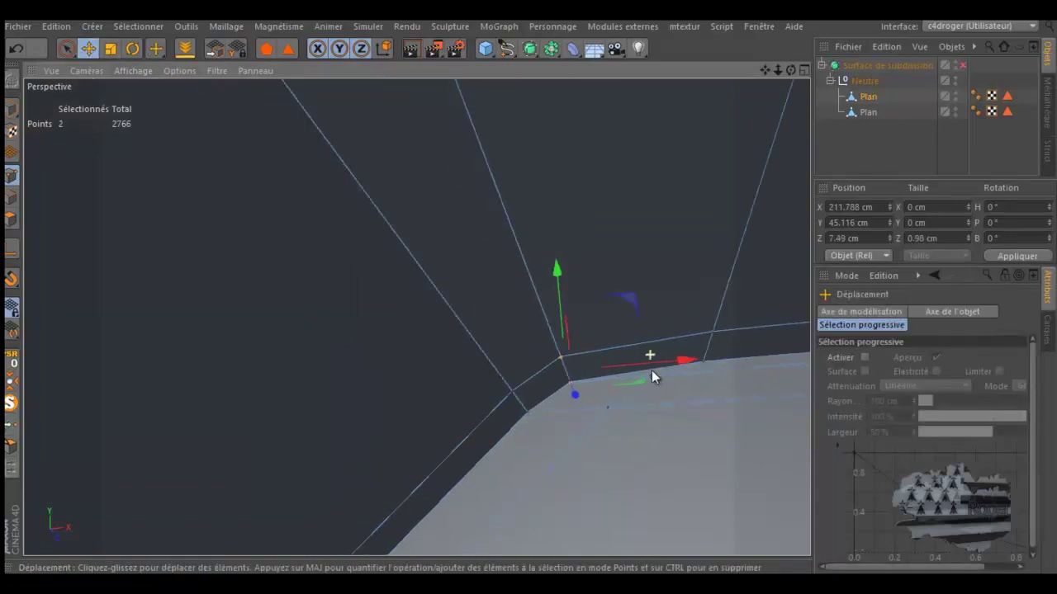
left_click_drag(529, 358, 574, 175, "alt")
left_click(540, 130, "shift")
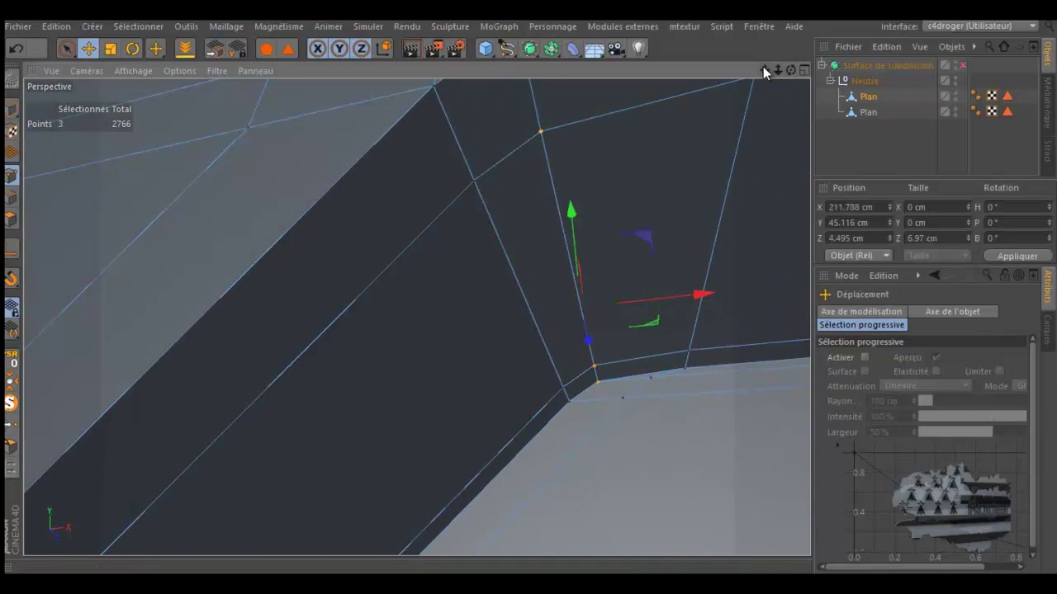
left_click_drag(763, 71, 528, 289)
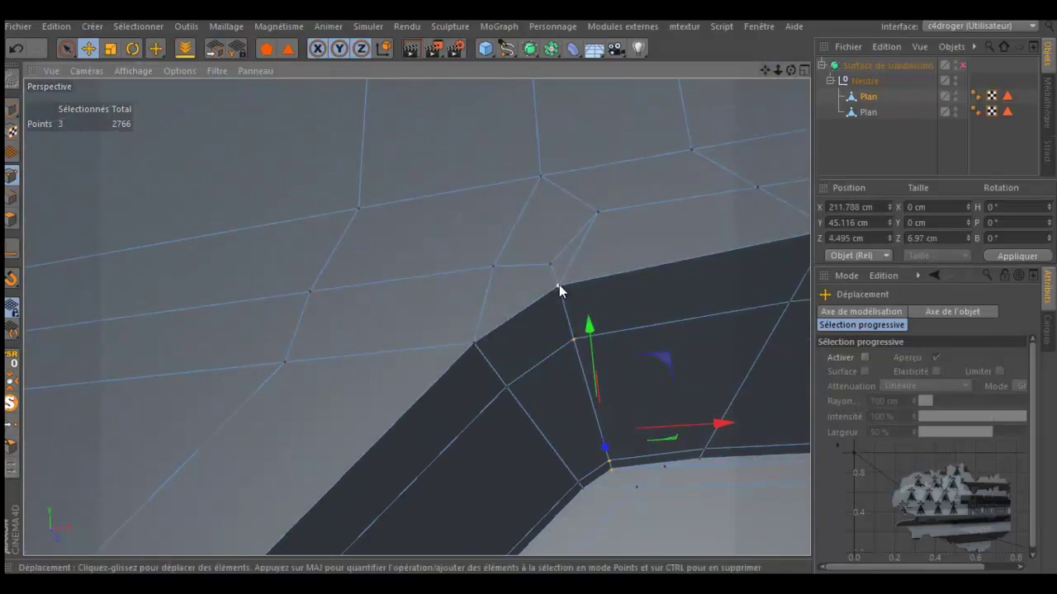
left_click(559, 285, "shift")
left_click_drag(791, 71, 527, 287)
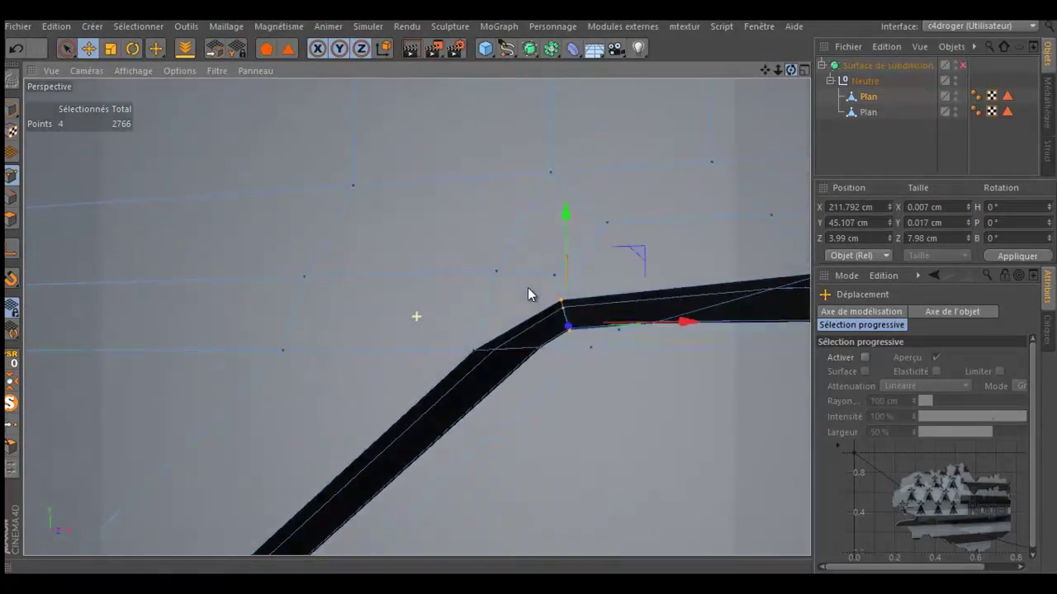
left_click_drag(563, 231, 566, 214)
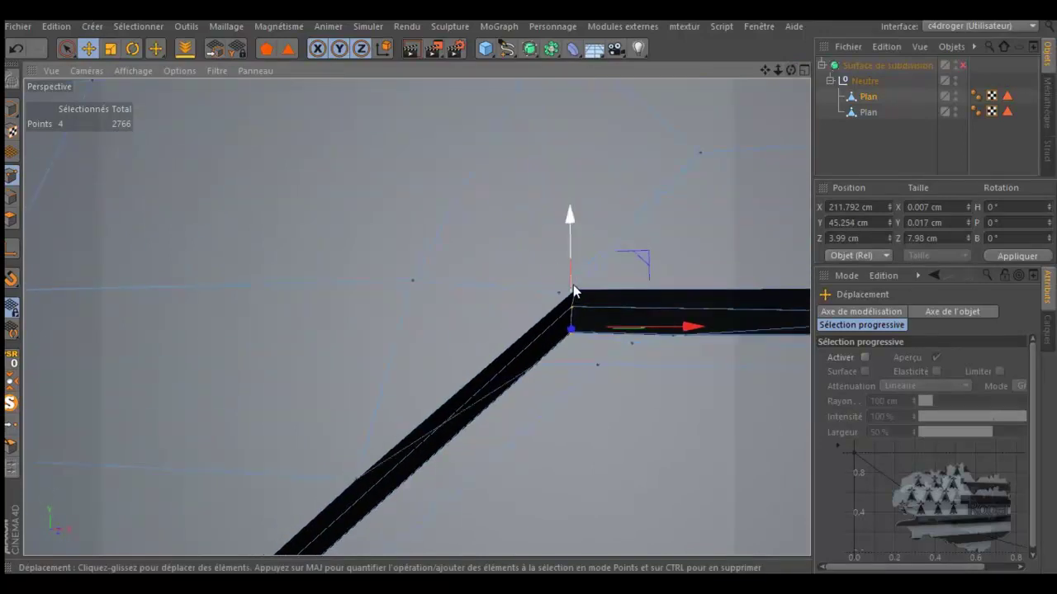
left_click_drag(551, 265, 593, 293, "alt")
- In the enlarged front view, nudge the corner points back down to Y 45.232 cm
middle_click(593, 293)
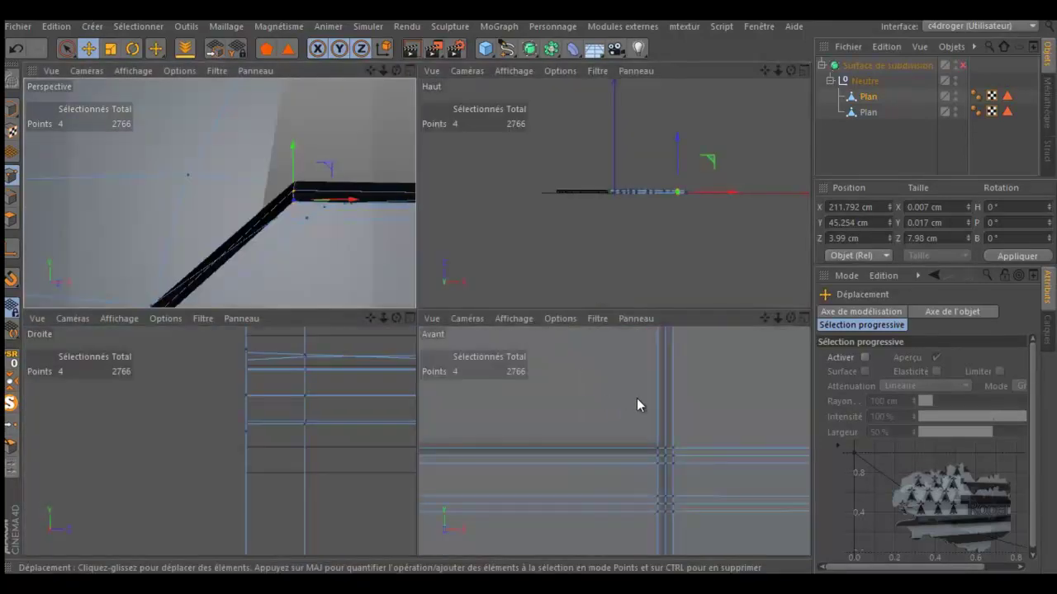
middle_click(637, 399)
scroll(388, 354, "down", 3)
scroll(386, 355, "down", 3)
scroll(380, 357, "down", 3)
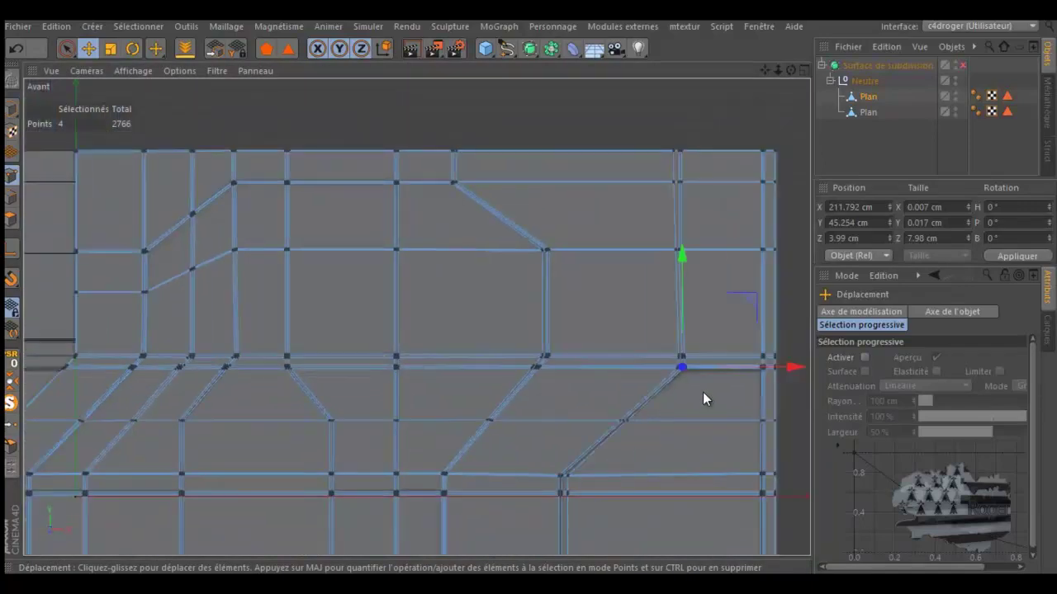
scroll(689, 370, "up", 3)
scroll(663, 377, "up", 2)
scroll(659, 355, "up", 2)
scroll(652, 355, "up", 1)
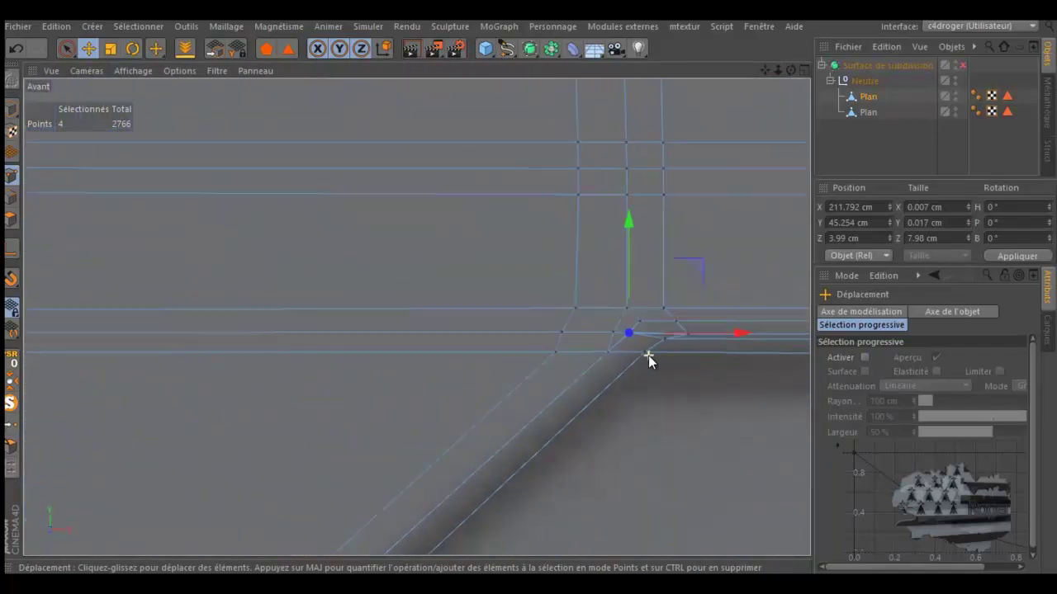
scroll(648, 356, "up", 1)
scroll(646, 356, "up", 1)
scroll(644, 356, "up", 2)
scroll(643, 356, "up", 1)
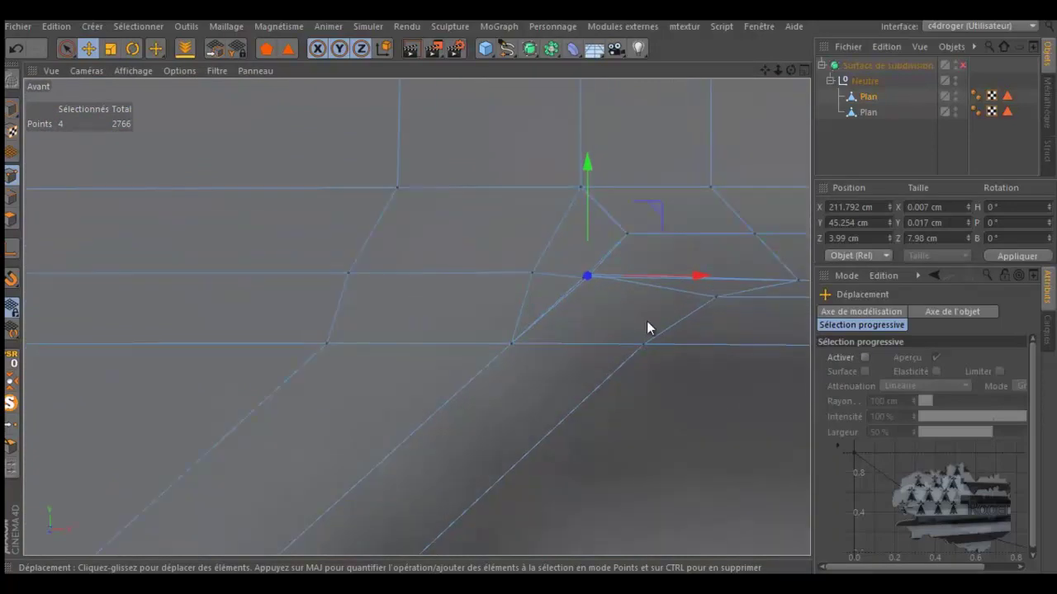
left_click_drag(698, 281, 698, 292)
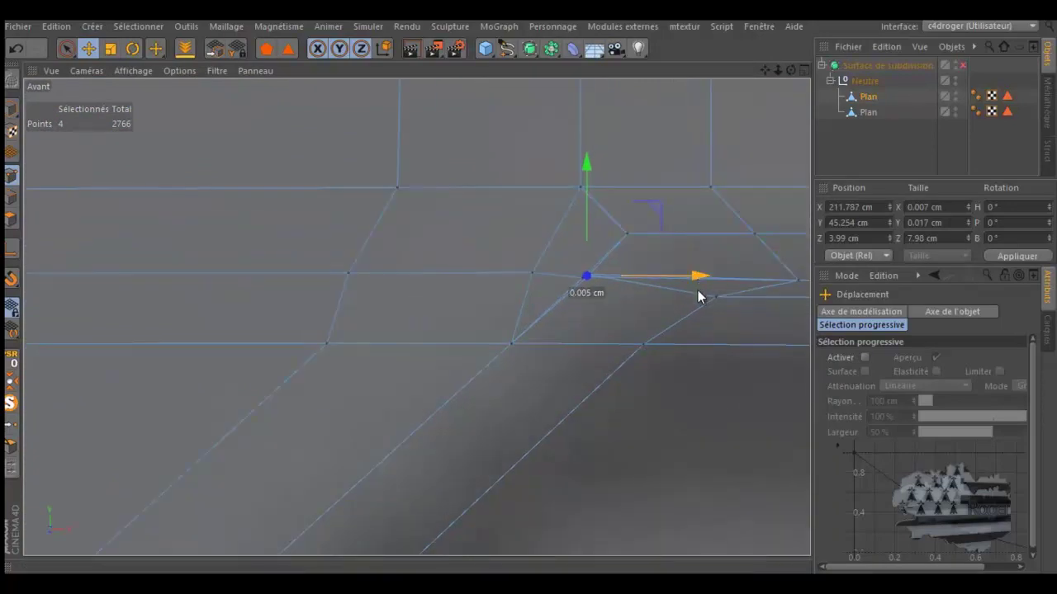
left_click_drag(663, 227, 655, 219)
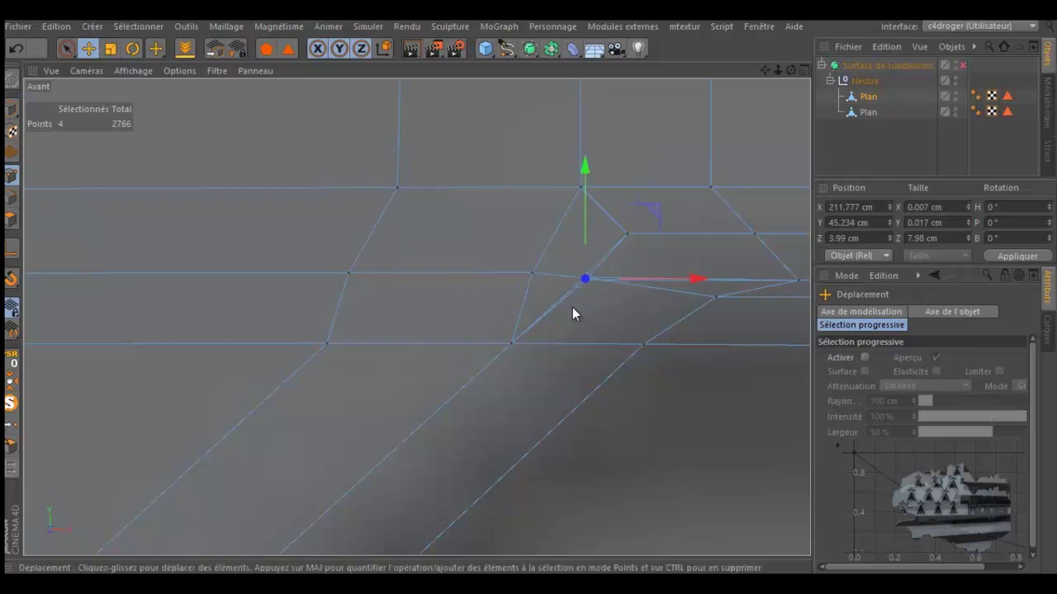
scroll(570, 302, "up", 2)
scroll(570, 302, "up", 2)
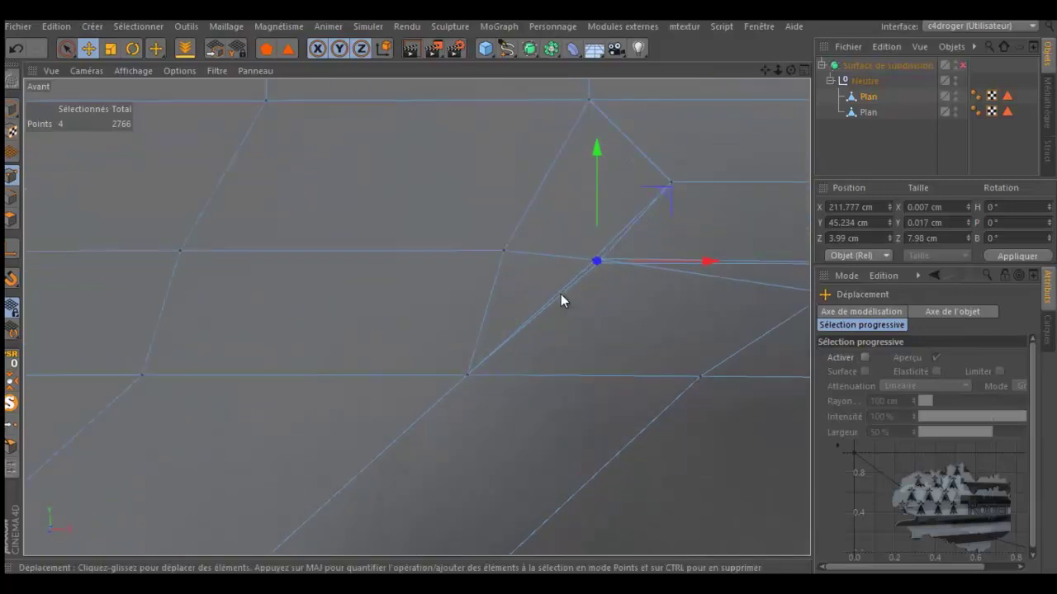
- Clear the selection, return to the full Perspective view and brush-select the two overlapping corner points
left_click(66, 48)
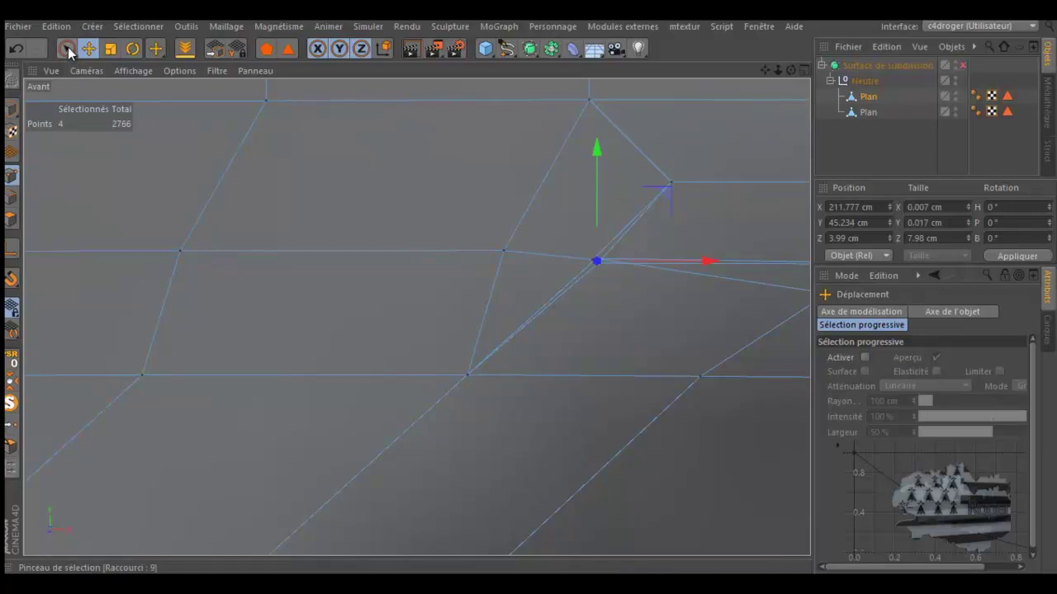
left_click(568, 235)
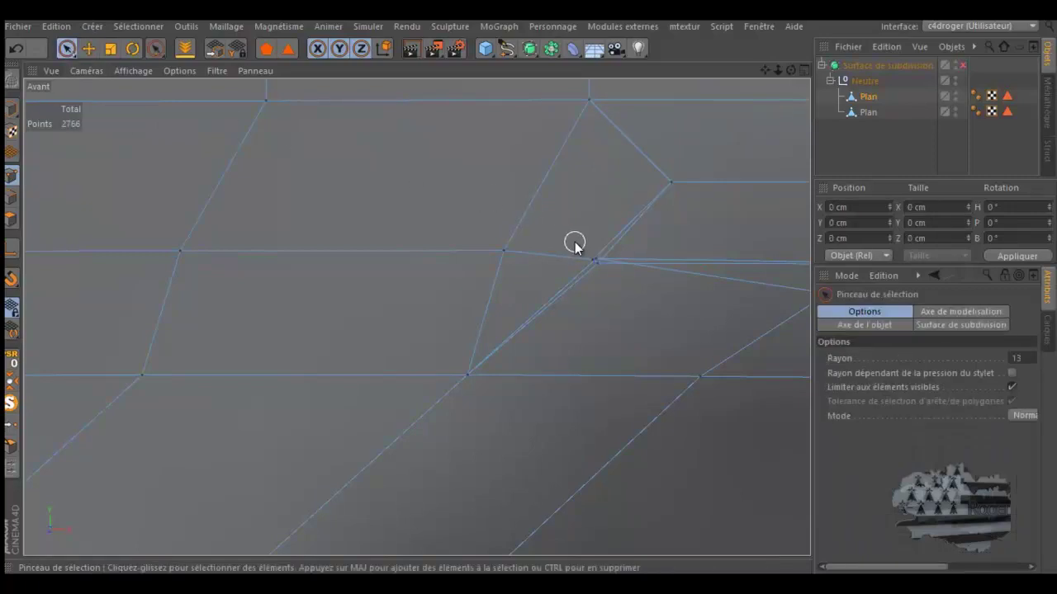
middle_click(448, 268)
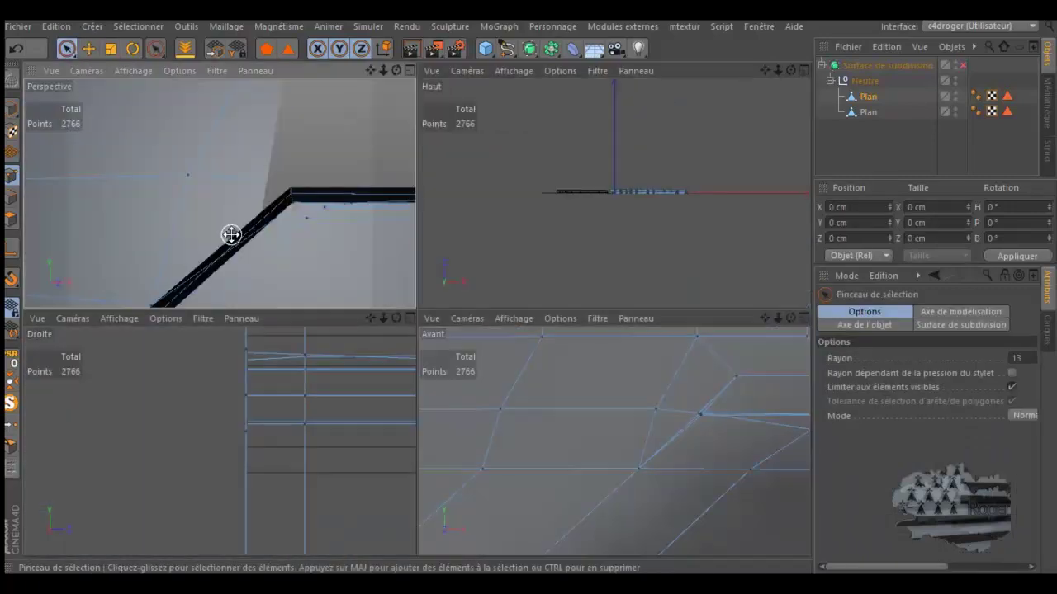
middle_click(231, 233)
scroll(589, 206, "up", 2)
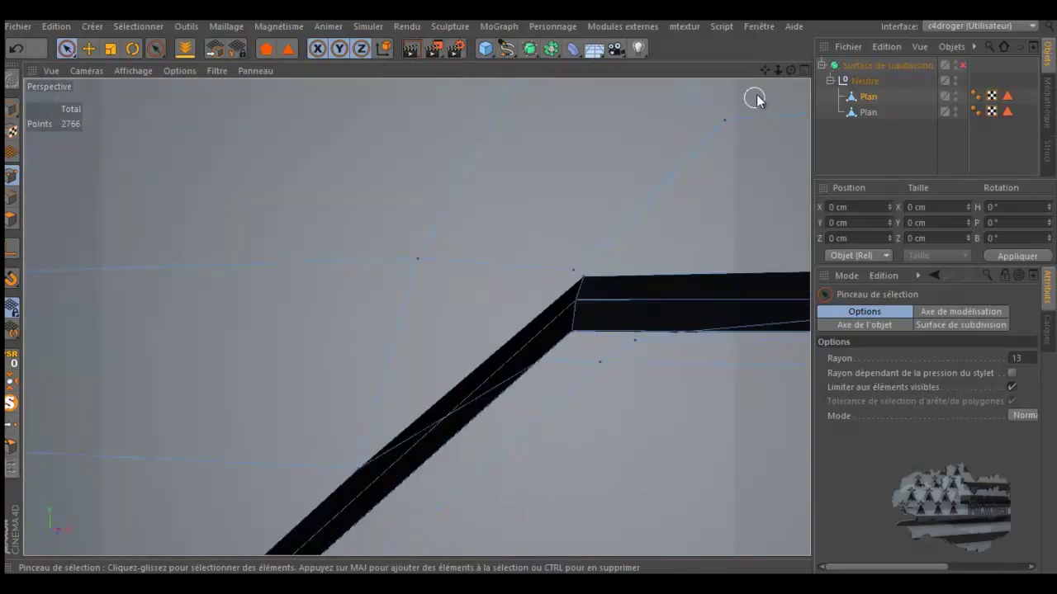
left_click_drag(789, 70, 526, 287)
scroll(526, 287, "up", 2)
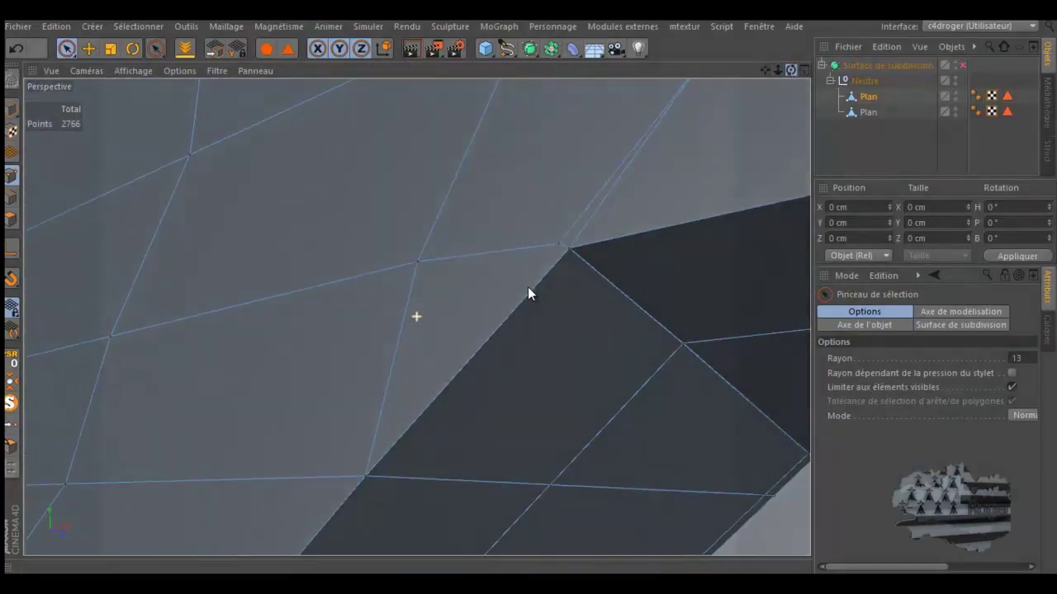
left_click(565, 247)
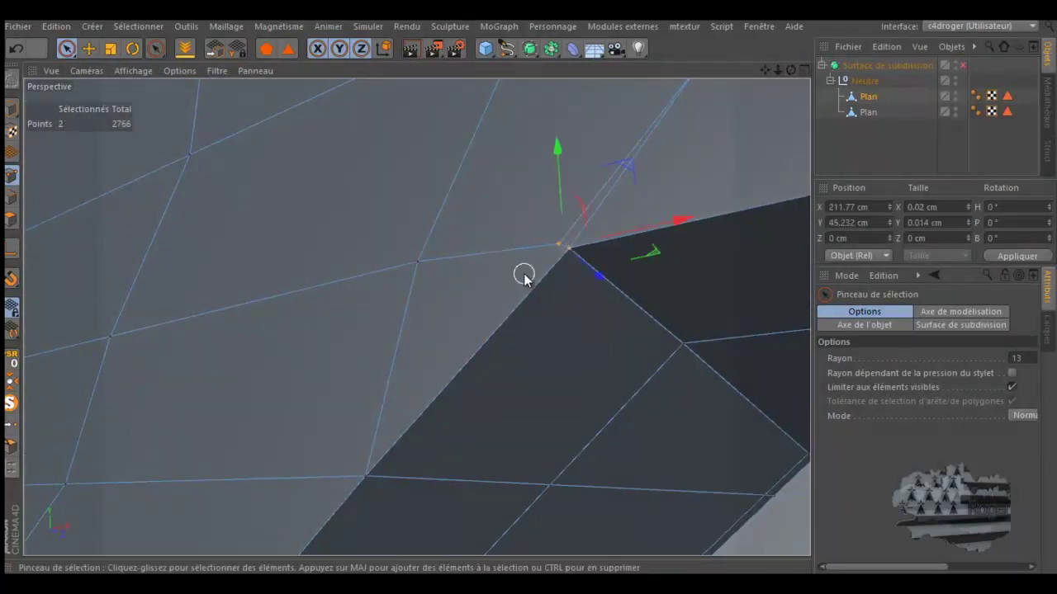
left_click_drag(524, 273, 600, 310, "alt")
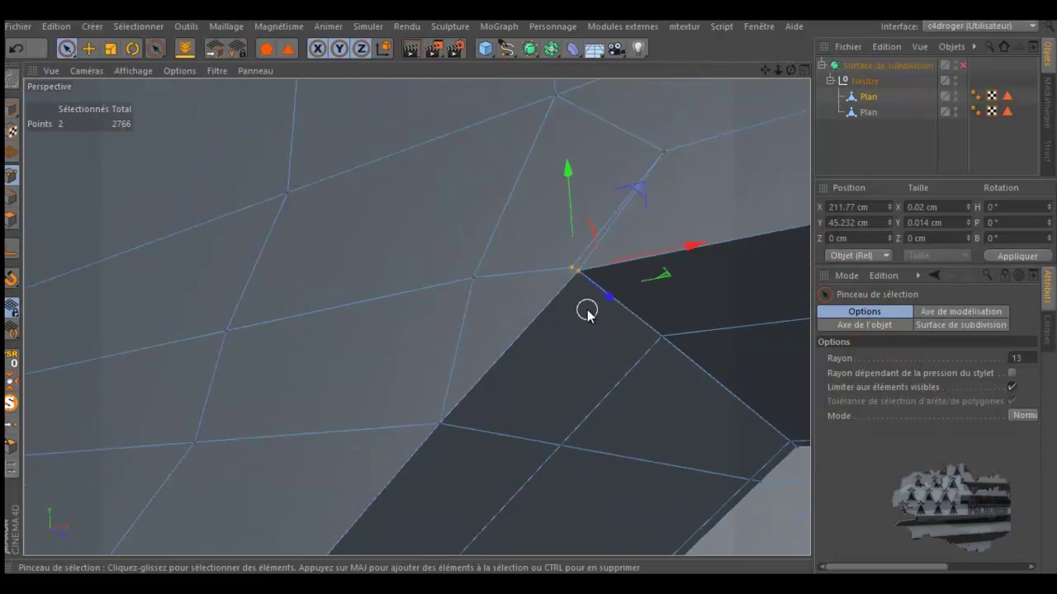
- Weld the two selected corner points into a single point
key("e")
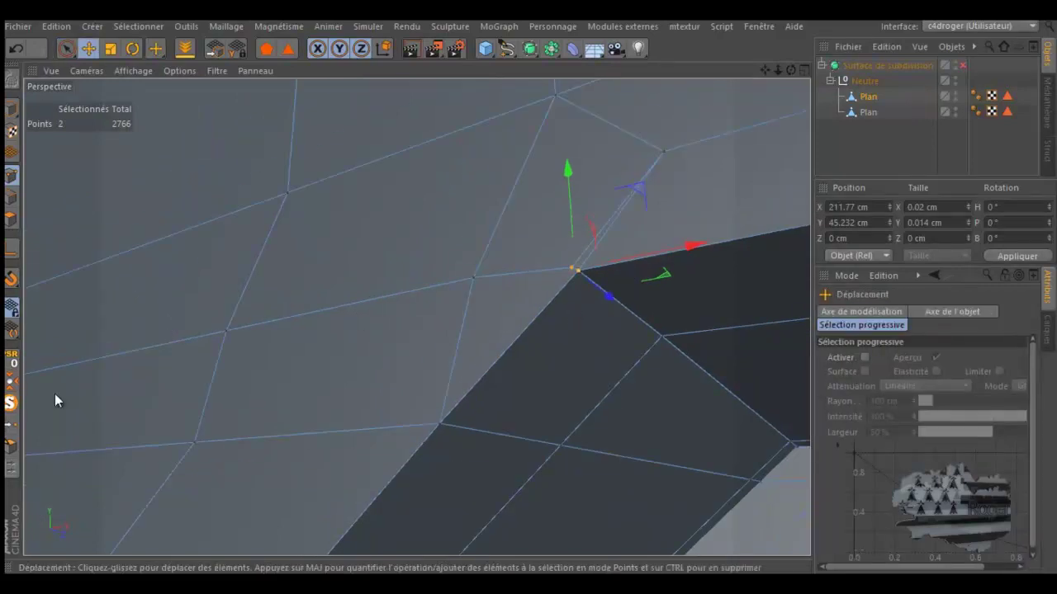
left_click(12, 424)
left_click(580, 272)
left_click_drag(547, 285, 608, 221, "alt")
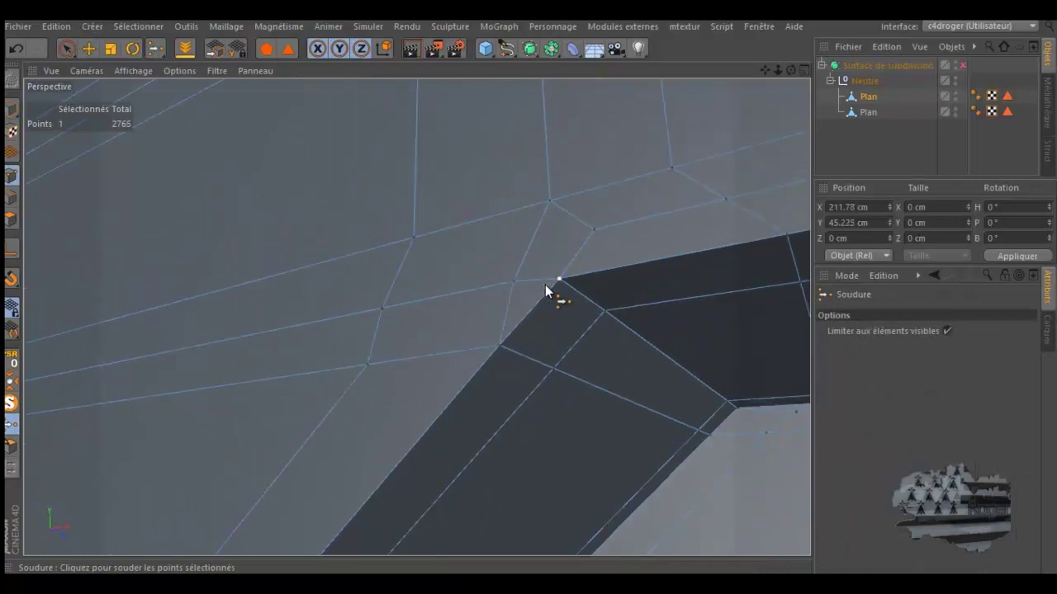
left_click_drag(791, 71, 528, 287)
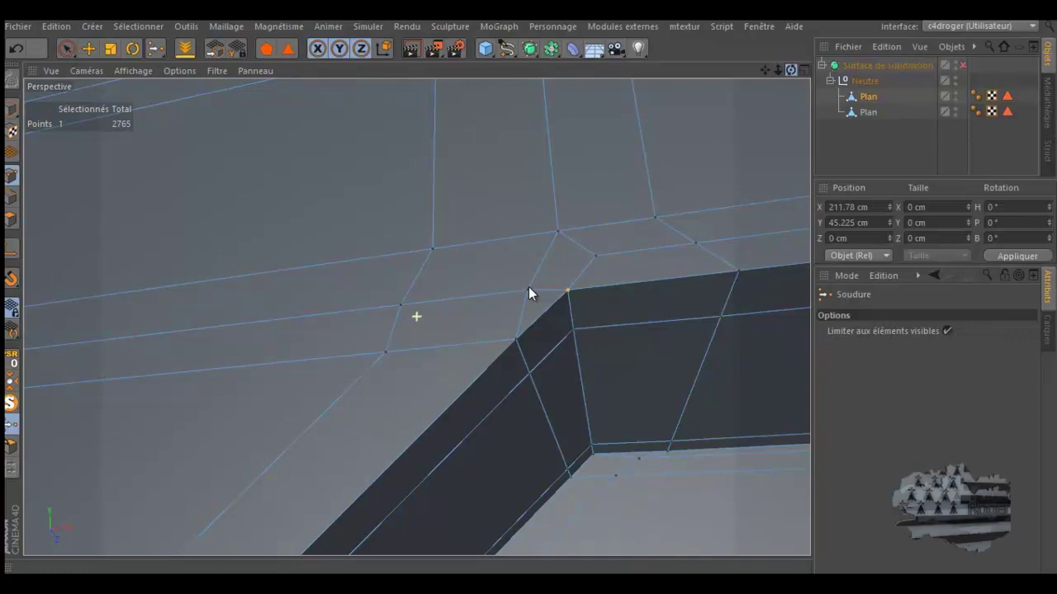
left_click_drag(529, 287, 600, 242)
- Move the point beside the corner toward its neighbour and weld the pair together
key("space")
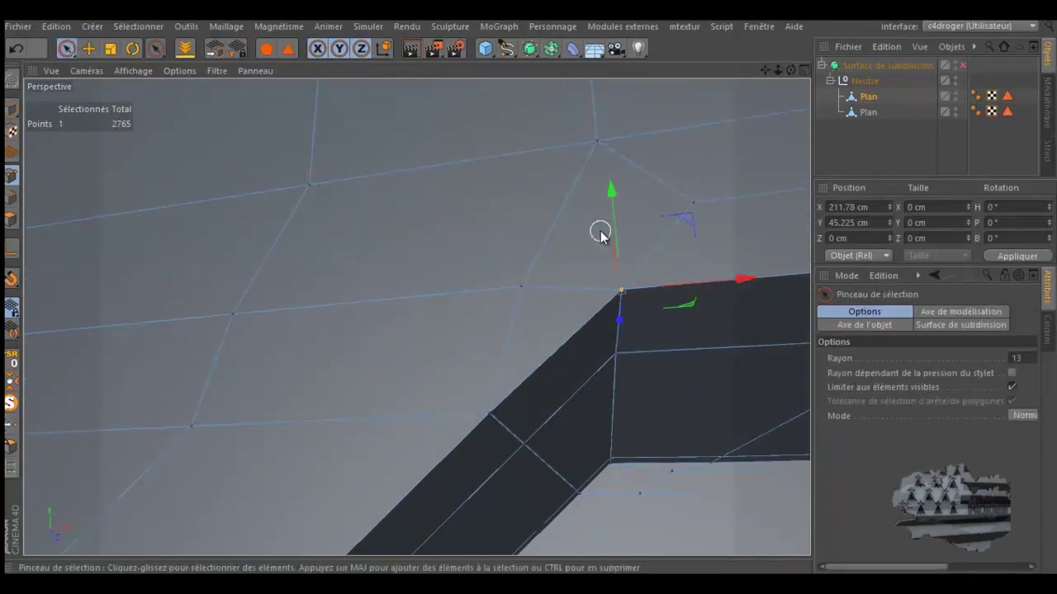
left_click(89, 48)
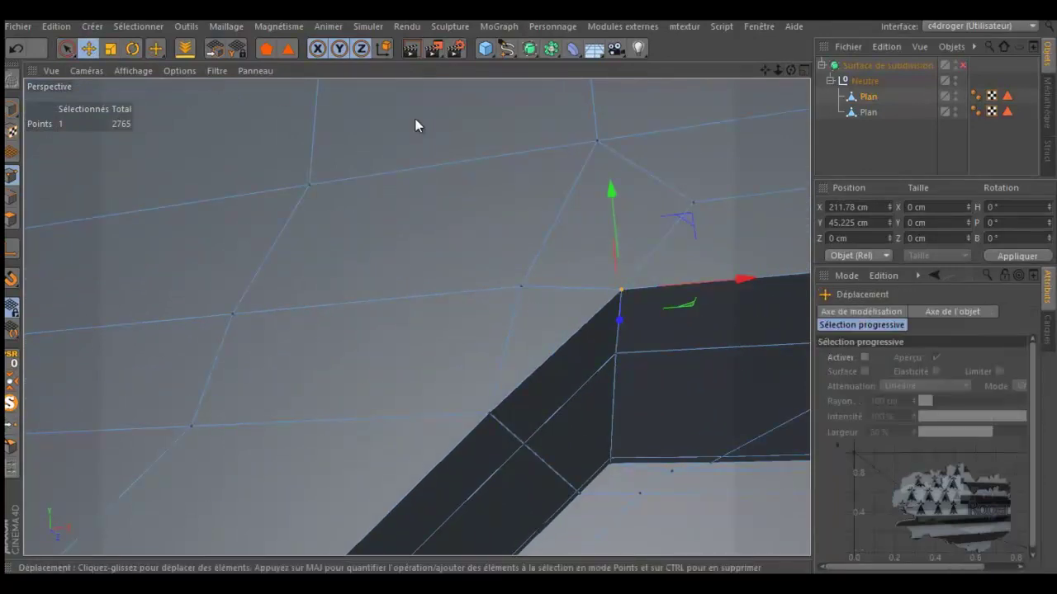
left_click_drag(668, 246, 672, 247)
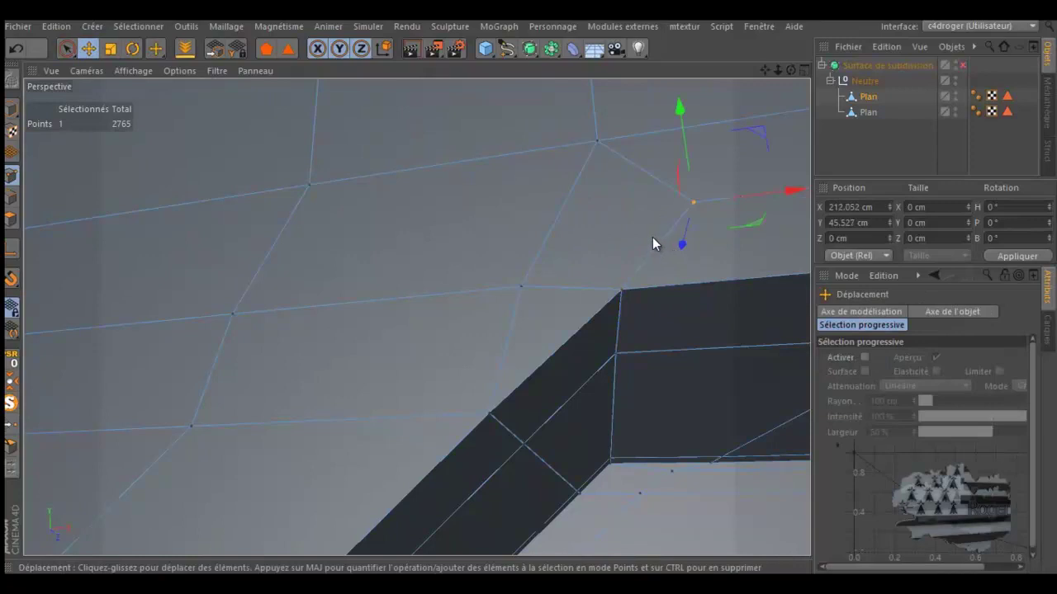
left_click(521, 286)
left_click_drag(587, 222, 608, 172)
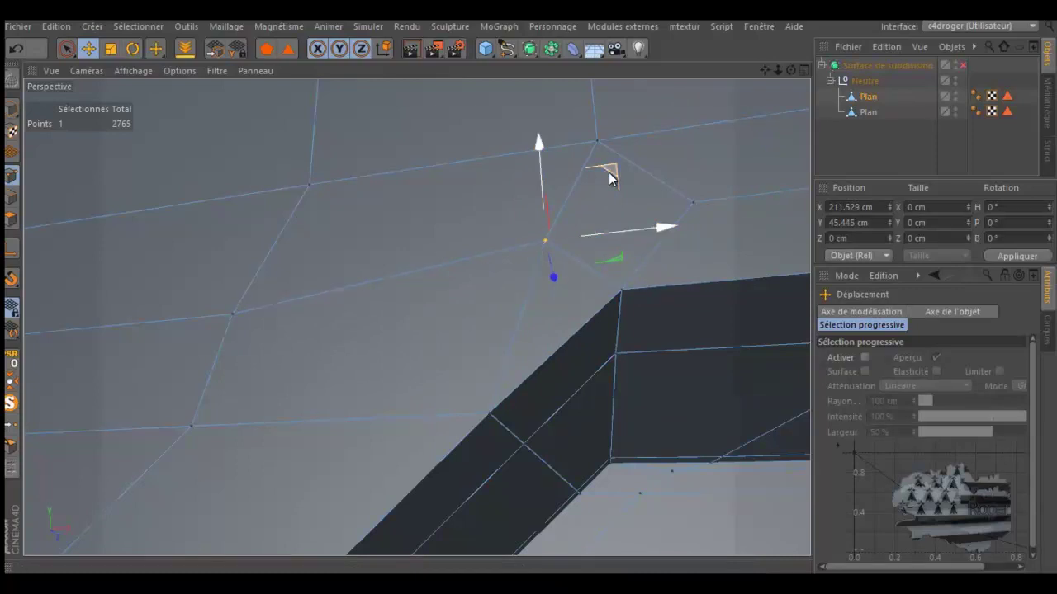
left_click(686, 198, "shift")
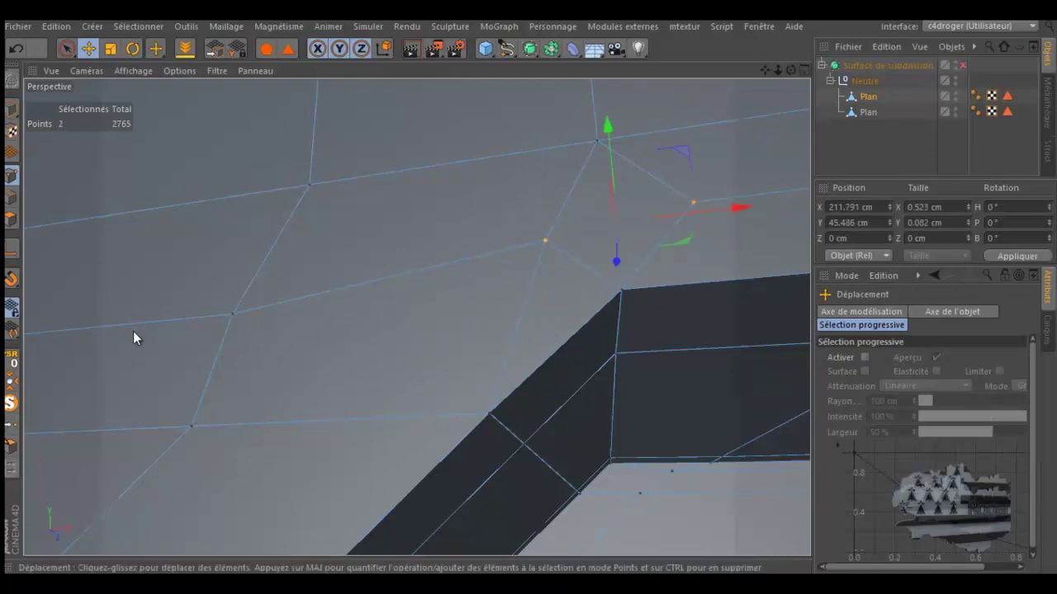
left_click(11, 421)
left_click(615, 227)
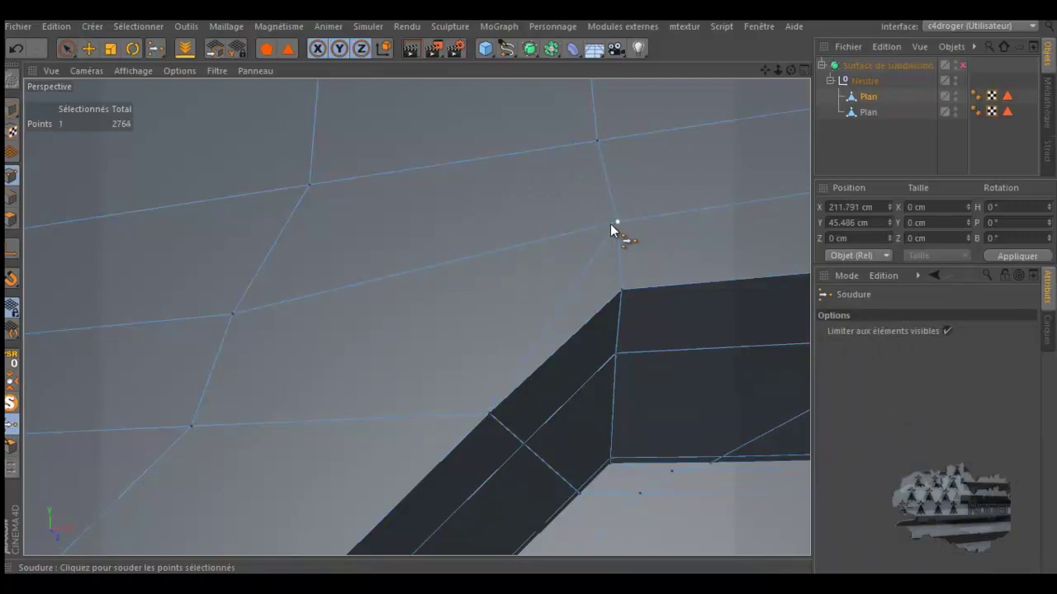
- Slide the merged point 0.121 cm left along X, leaving the mesh at 2764 points
left_click(89, 50)
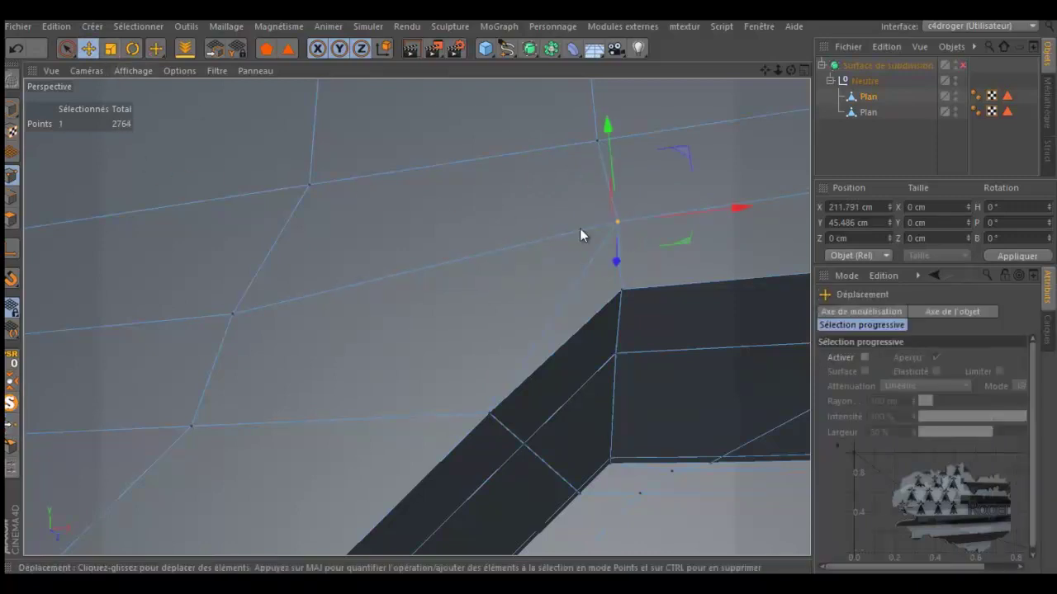
left_click_drag(733, 208, 698, 212)
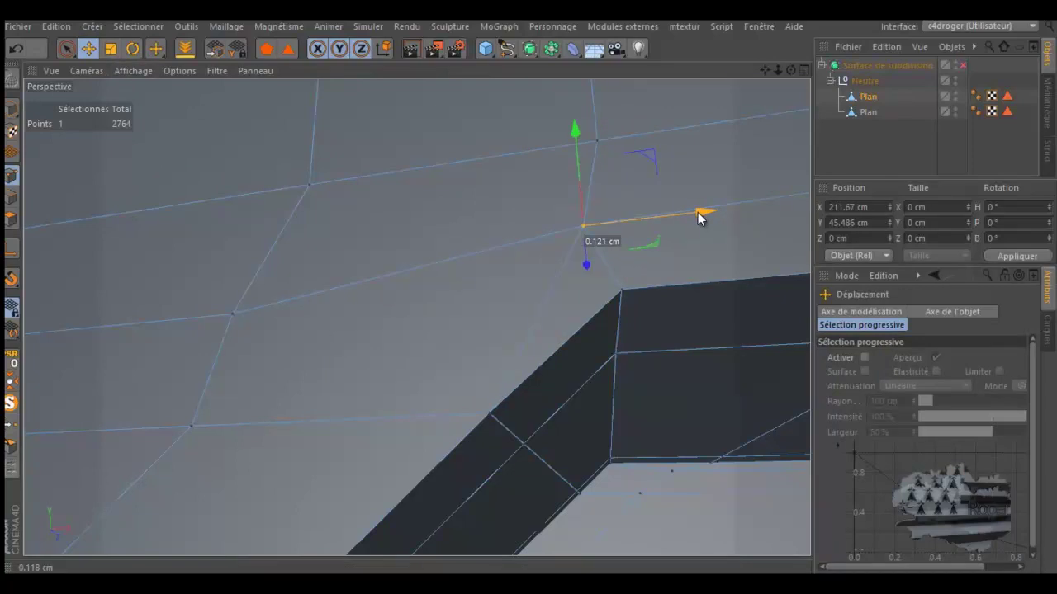
left_click_drag(537, 288, 508, 299, "alt")
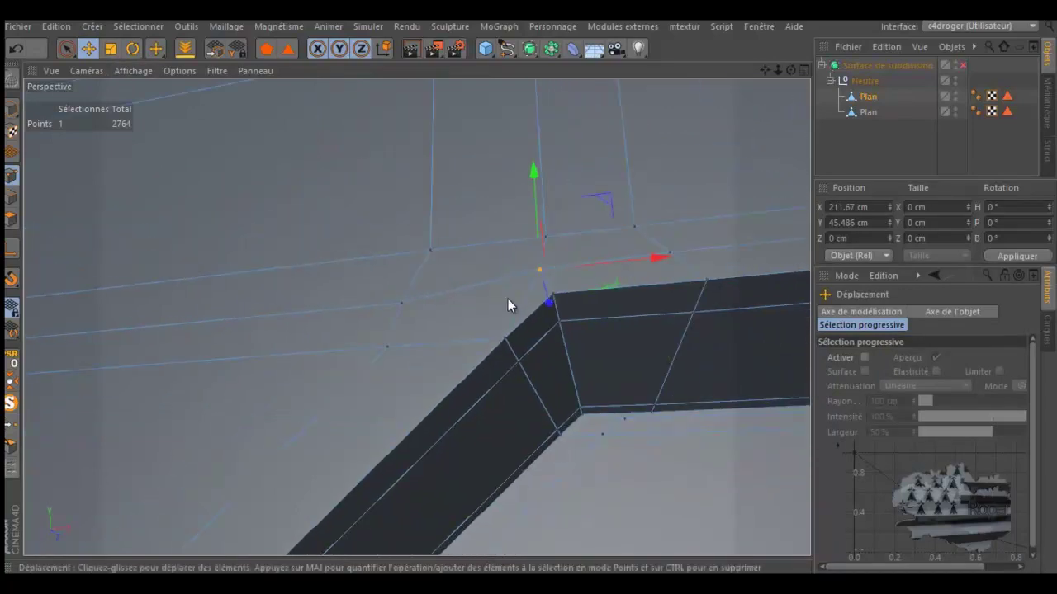
left_click_drag(580, 307, 580, 307, "alt")
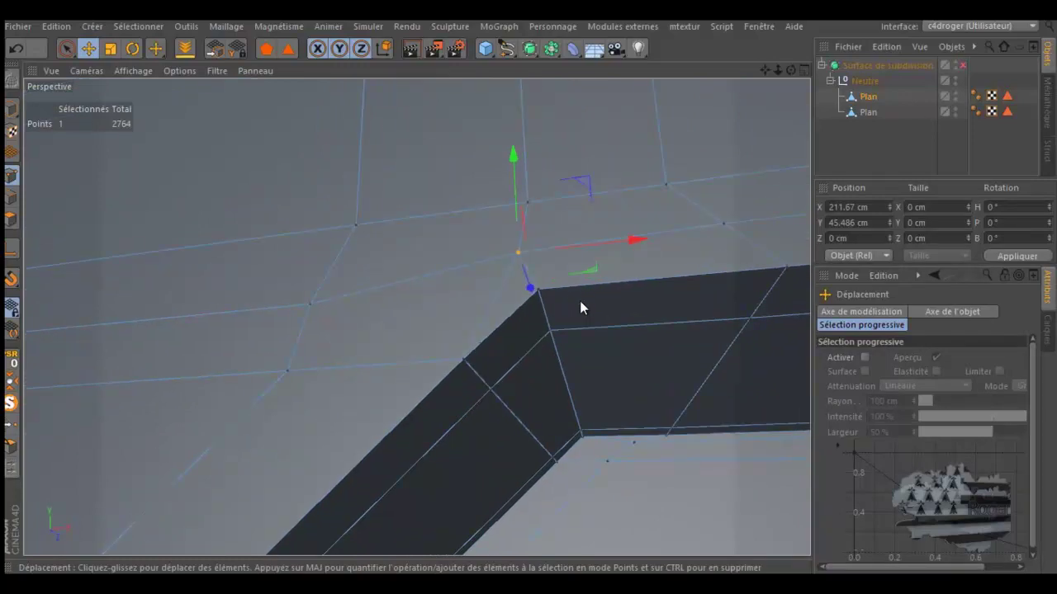
scroll(581, 307, "down", 2)
scroll(580, 308, "down", 2)
scroll(581, 308, "down", 2)
scroll(580, 307, "down", 1)
scroll(580, 306, "up", 1)
scroll(580, 305, "up", 1)
scroll(581, 306, "up", 1)
scroll(580, 305, "up", 1)
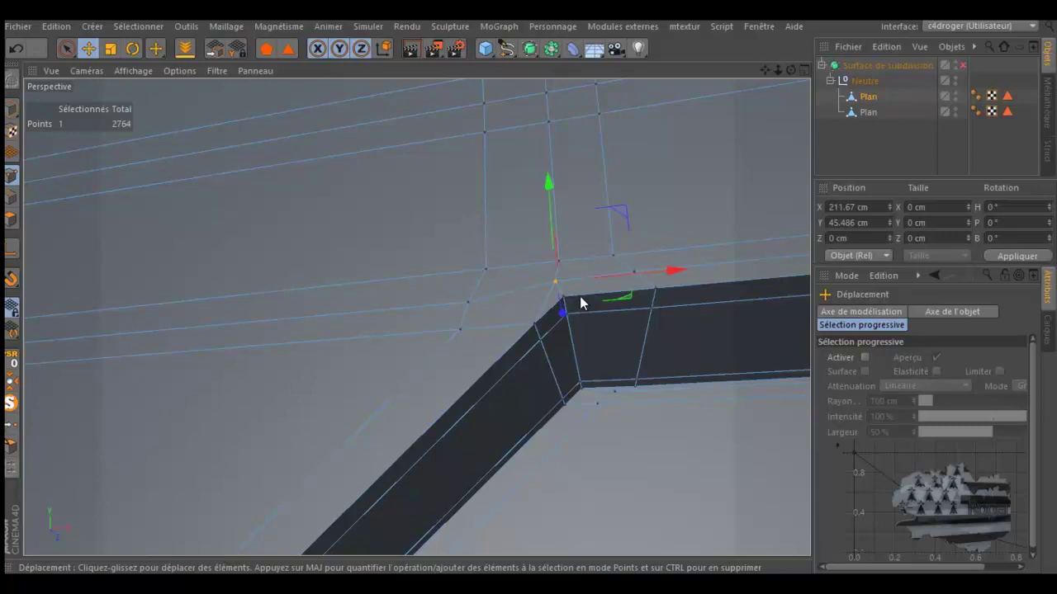
- Try a straight-line knife cut toward the panel corner, then undo it
key("k")
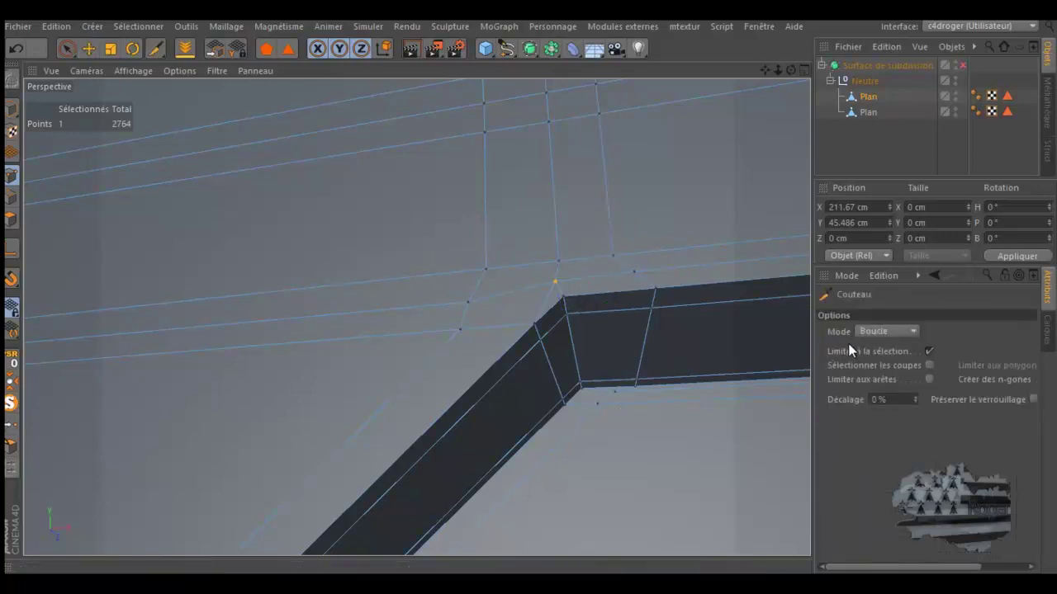
left_click(875, 331)
left_click(873, 347)
scroll(567, 272, "up", 2)
scroll(573, 269, "up", 3)
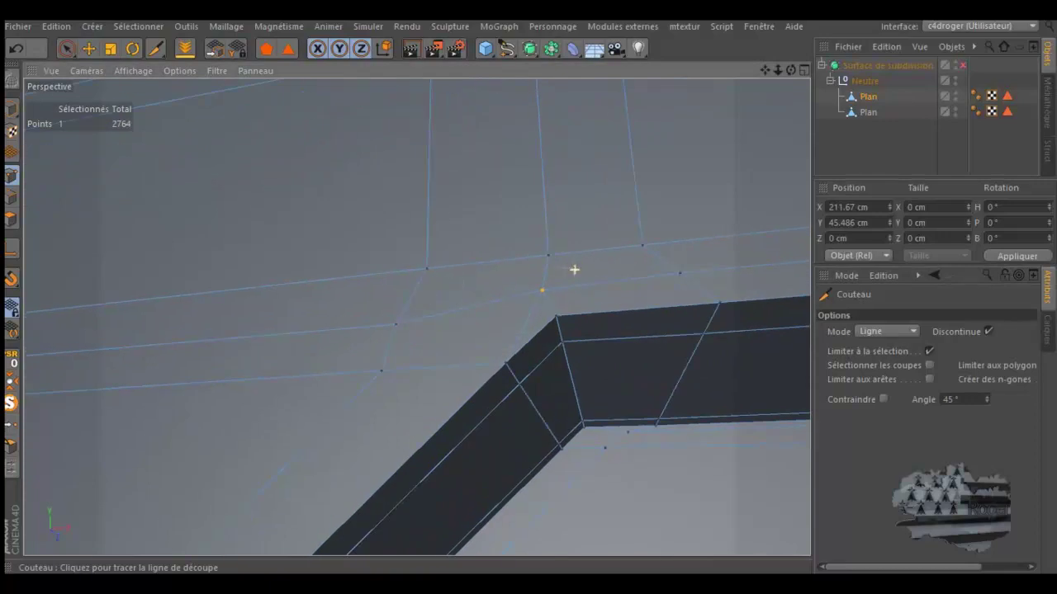
left_click_drag(548, 254, 556, 317)
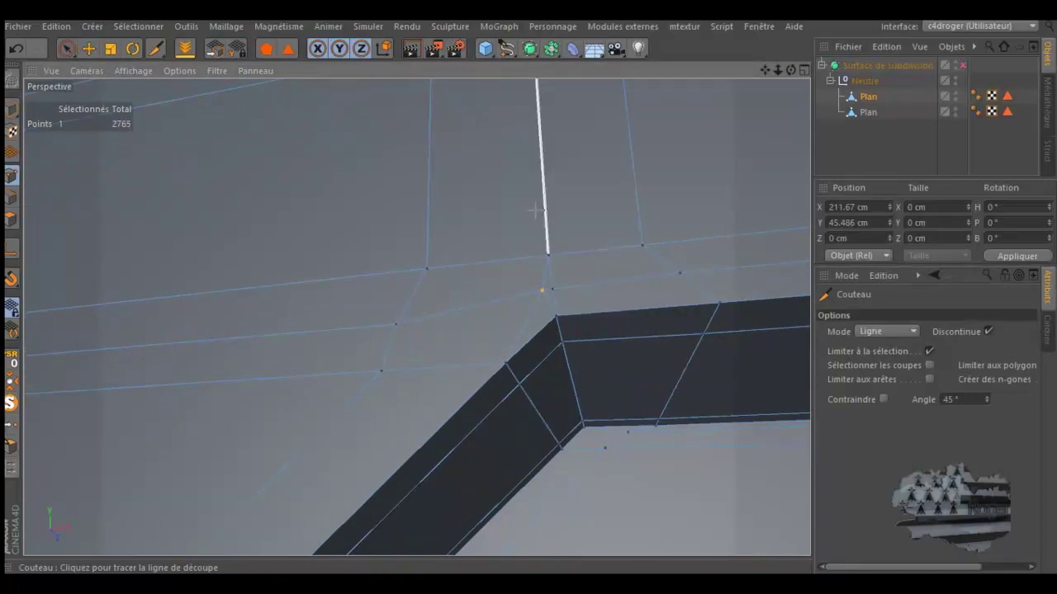
left_click(67, 48)
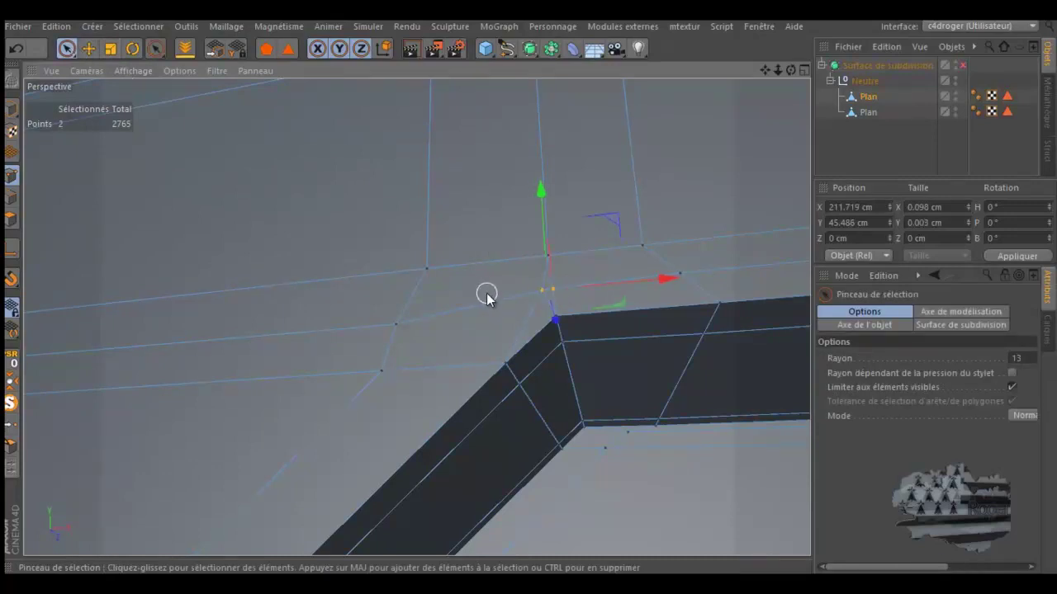
key("ctrl+z")
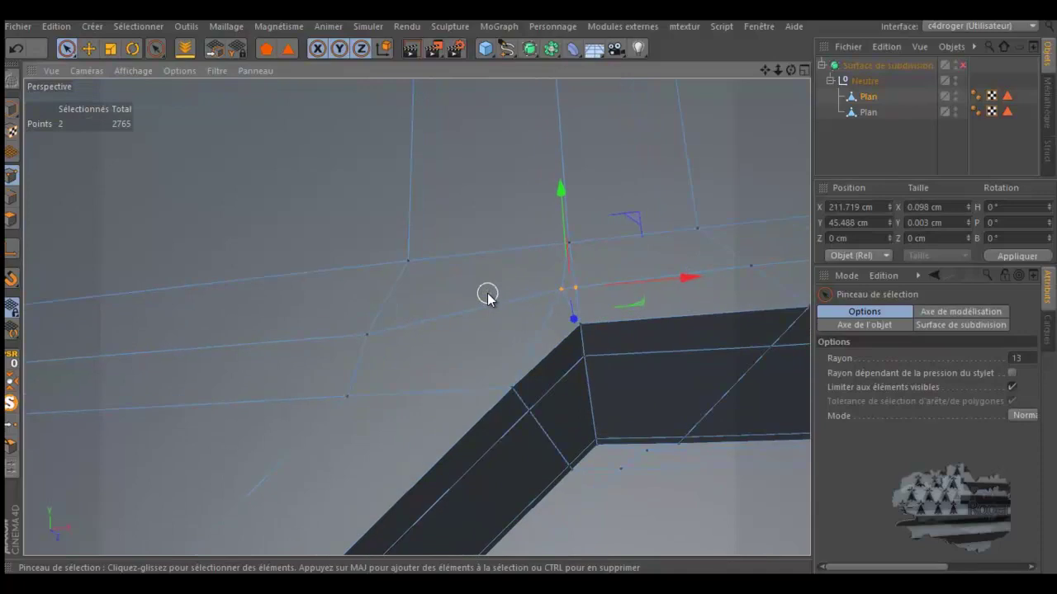
- Weld the two stray point pairs into the corner point, bringing the mesh to 2763 points
left_click(12, 423)
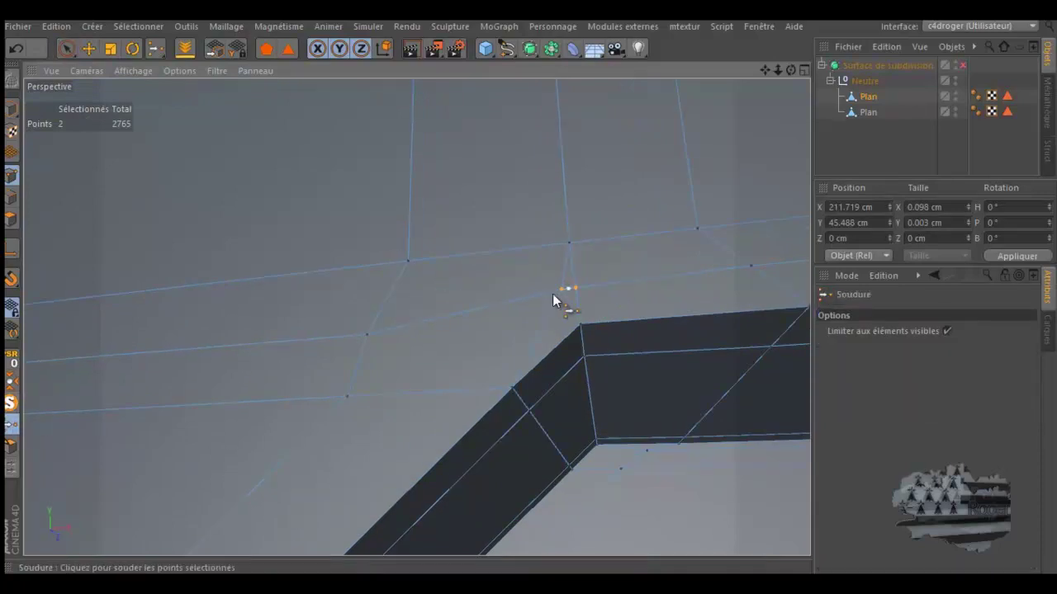
left_click(577, 293)
left_click(90, 47)
left_click(750, 265, "shift")
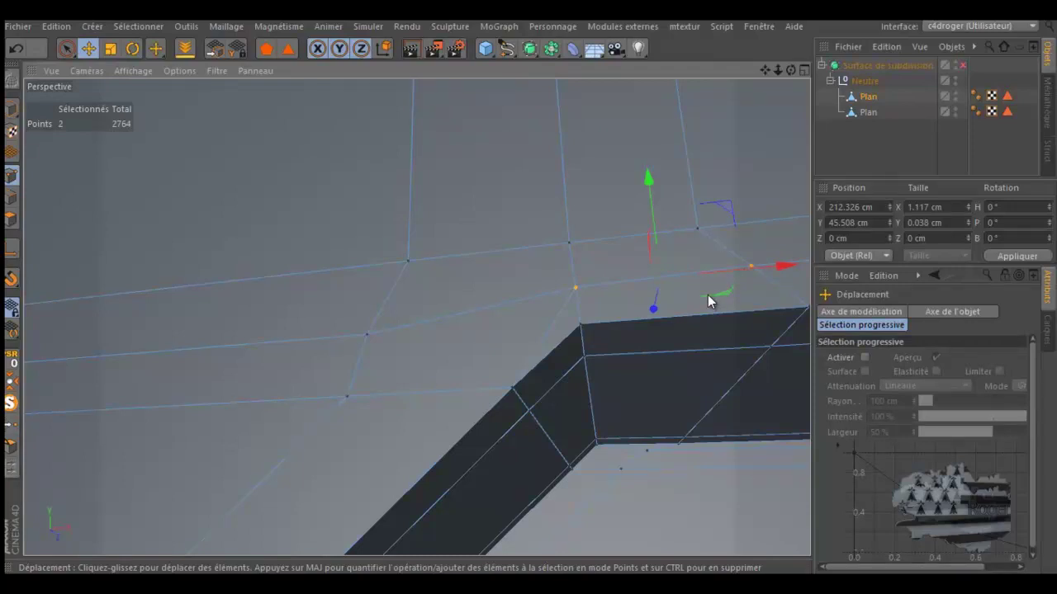
left_click(12, 424)
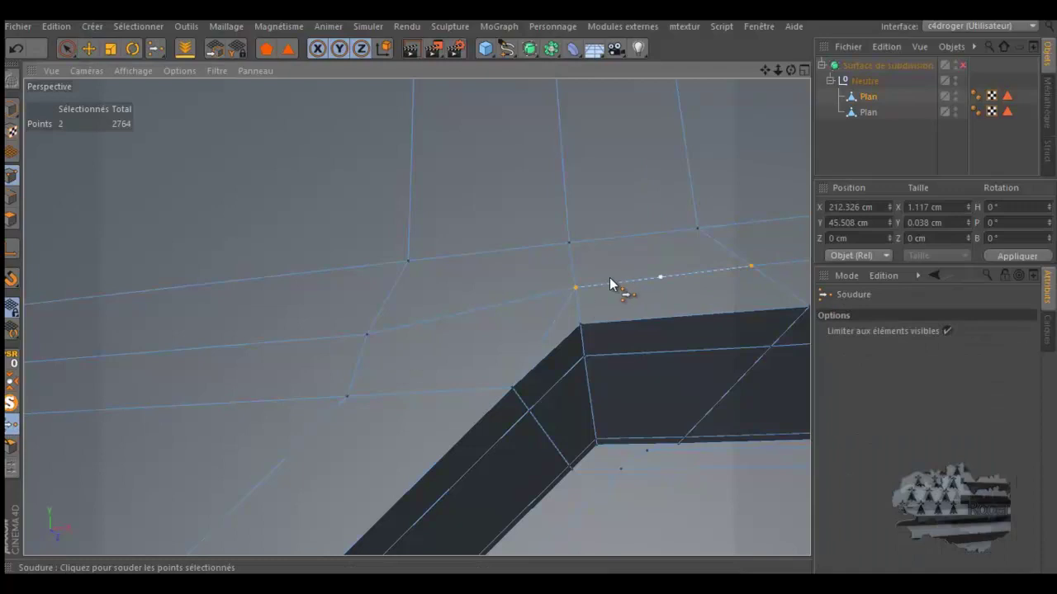
left_click(580, 288)
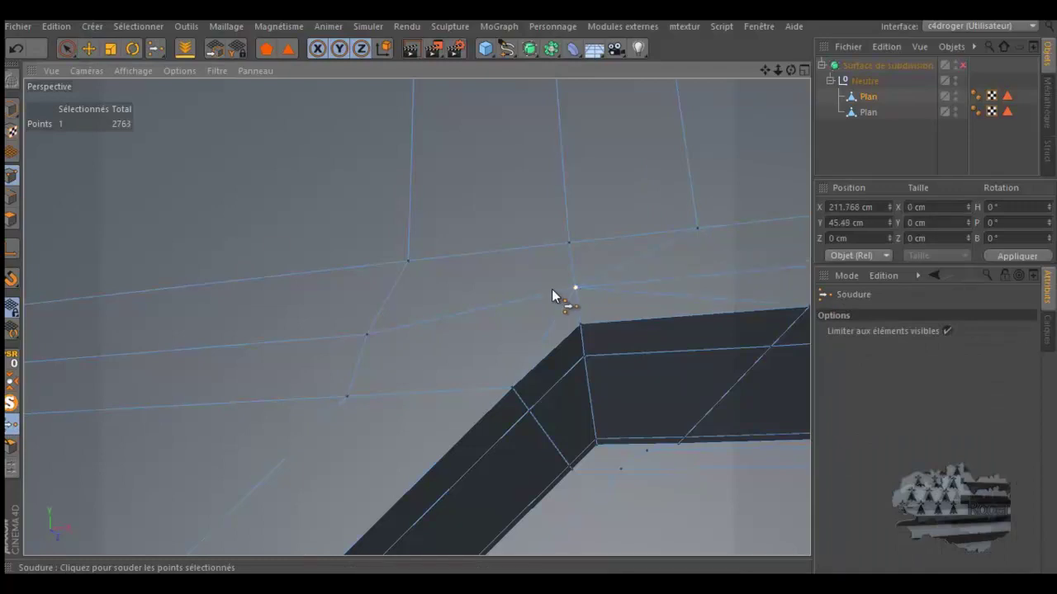
left_click(12, 196)
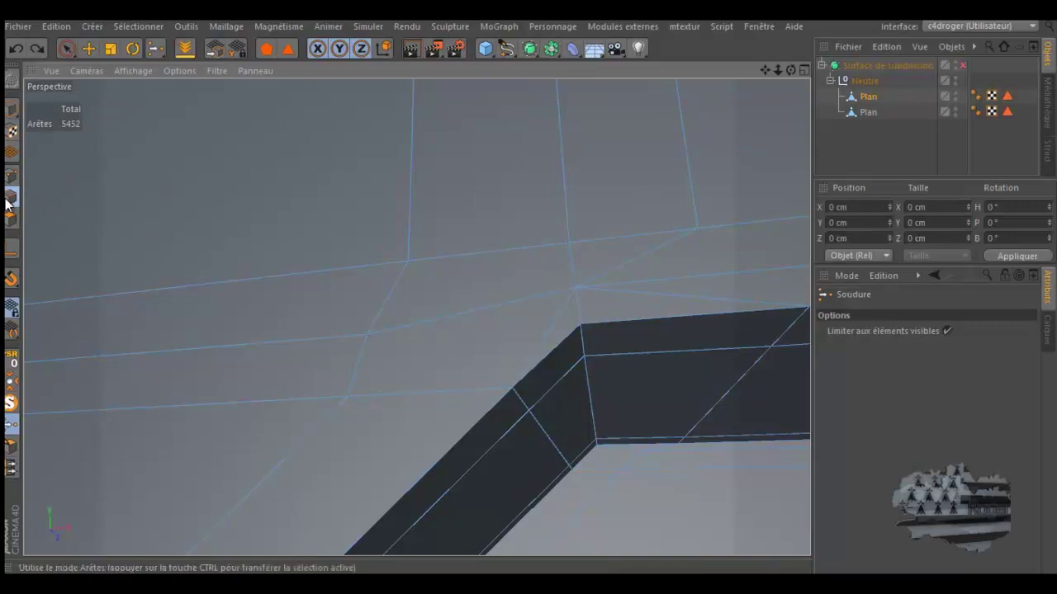
- With the Move tool in Edges mode, dissolve the diagonal bevel edge rising from the groove corner
left_click(89, 48)
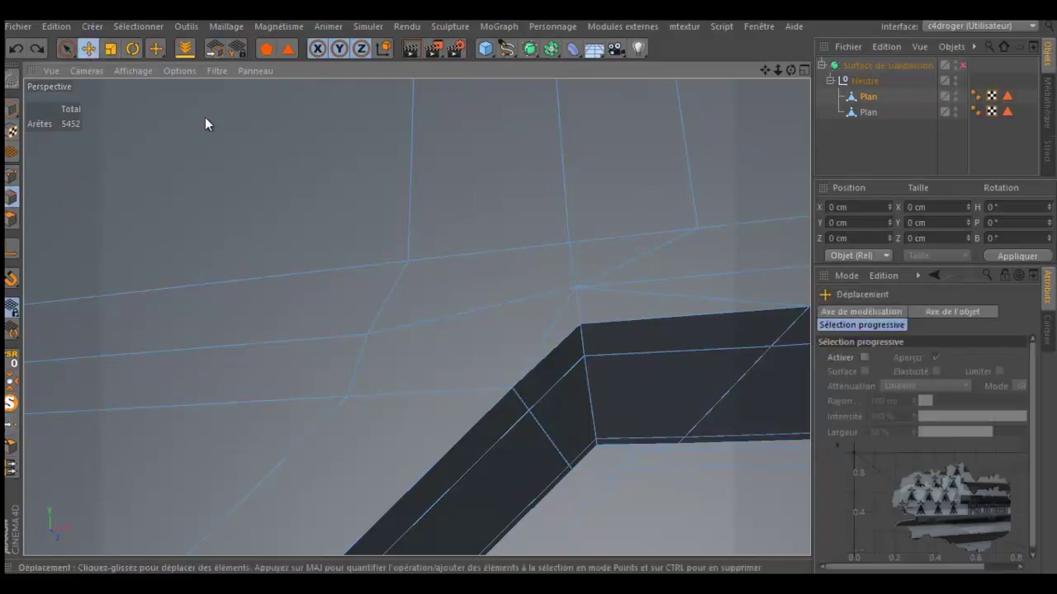
scroll(413, 268, "down", 2)
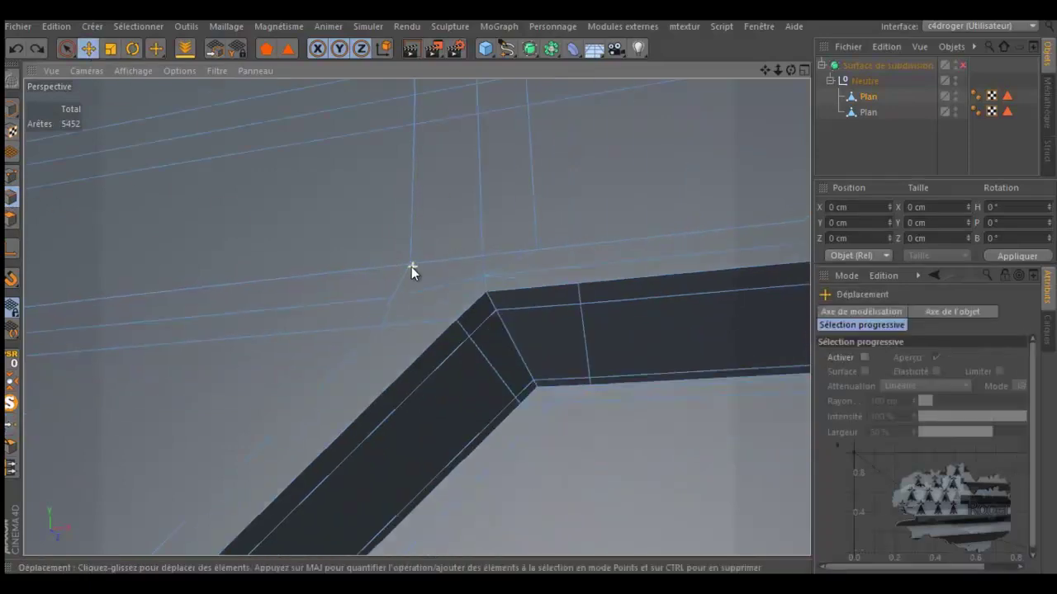
scroll(411, 267, "down", 2)
scroll(409, 270, "down", 2)
scroll(405, 272, "down", 1)
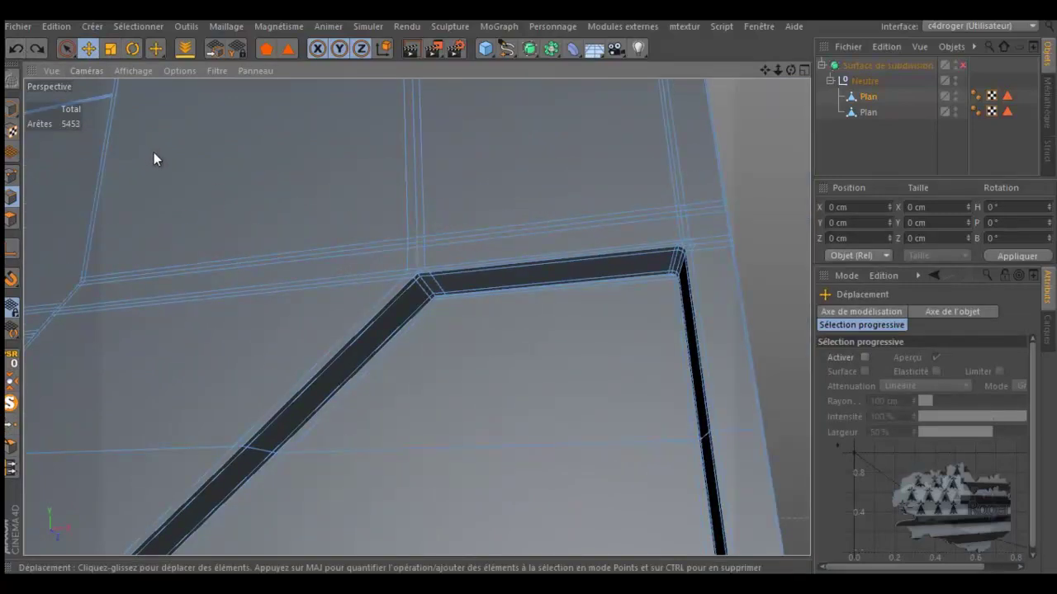
scroll(395, 260, "up", 3)
scroll(444, 286, "up", 1)
scroll(443, 285, "up", 1)
scroll(438, 289, "up", 1)
scroll(415, 291, "up", 1)
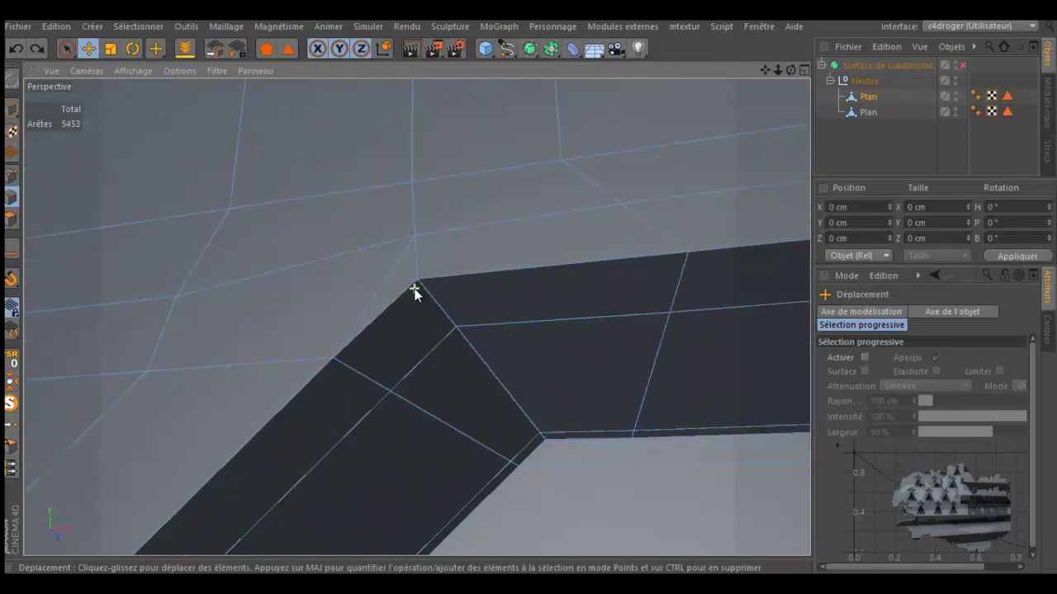
left_click(415, 244)
left_click_drag(594, 215, 586, 284, "alt")
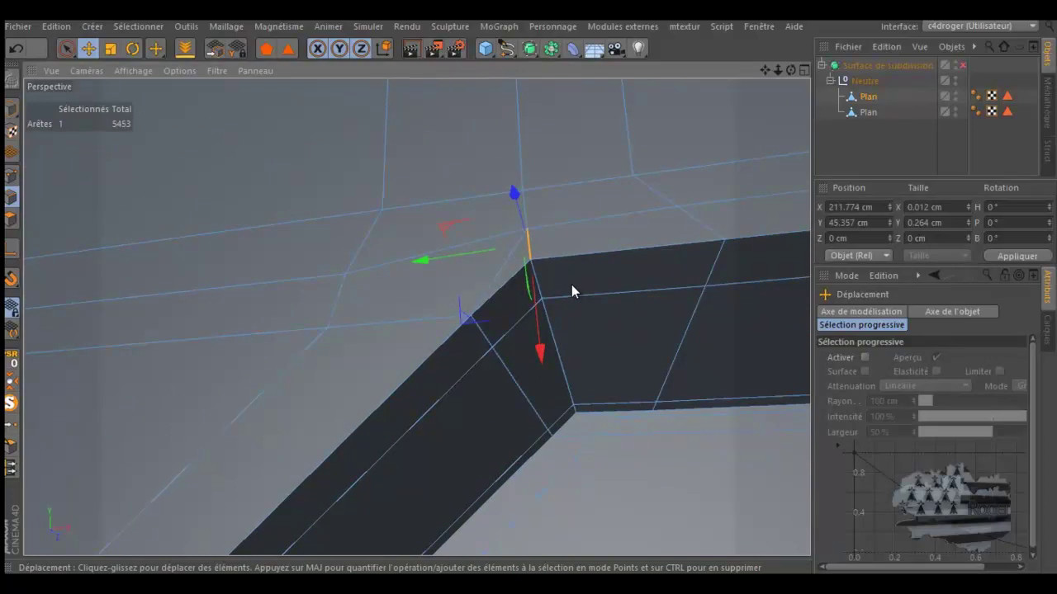
left_click(513, 269)
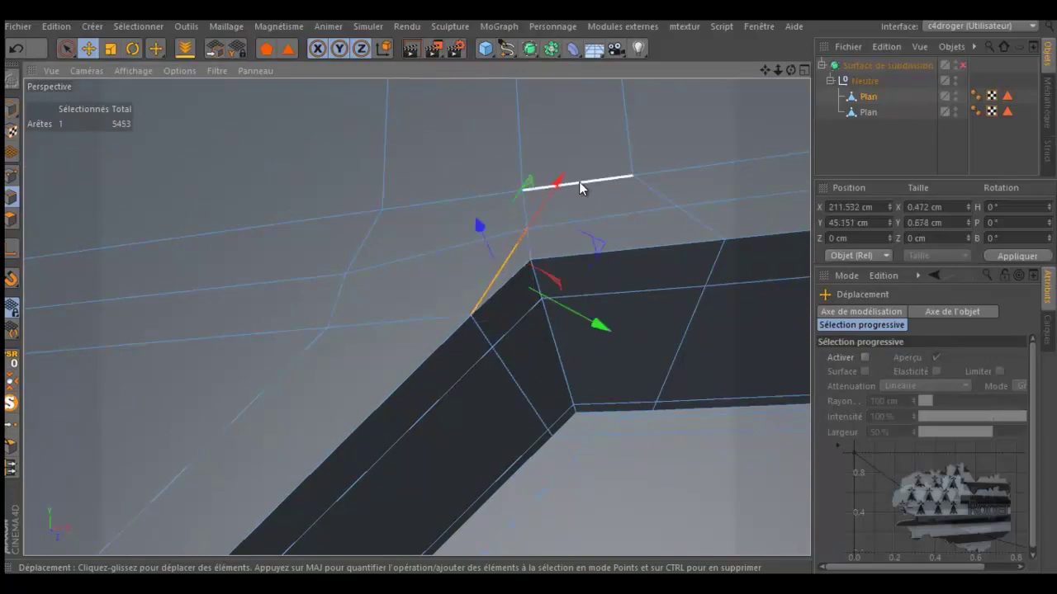
right_click(589, 153)
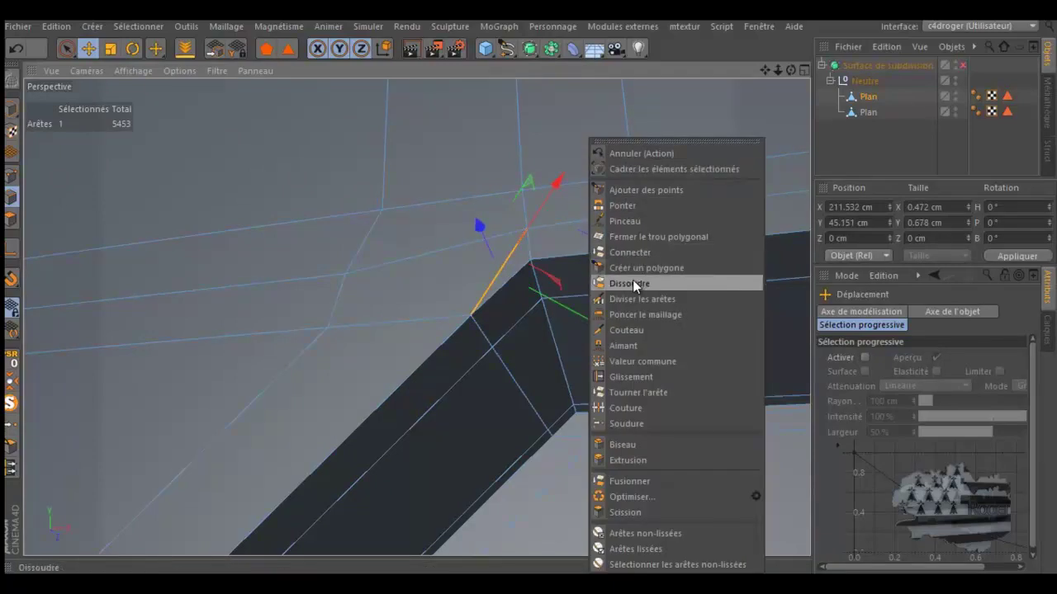
left_click(633, 283)
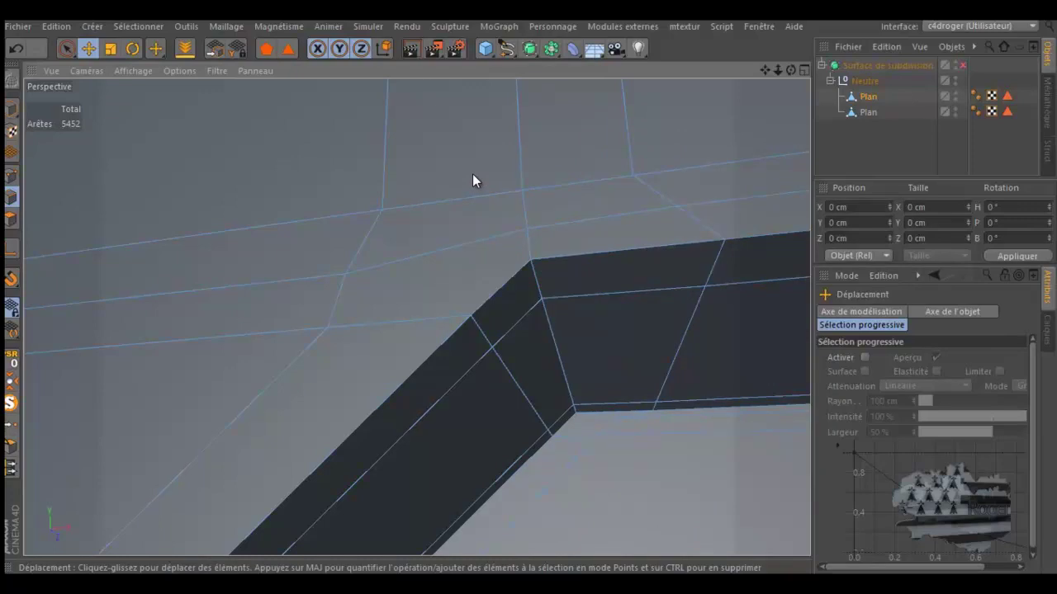
- Cut a Knife loop (Boucle mode) alongside the groove corner
key("k")
left_click(873, 332)
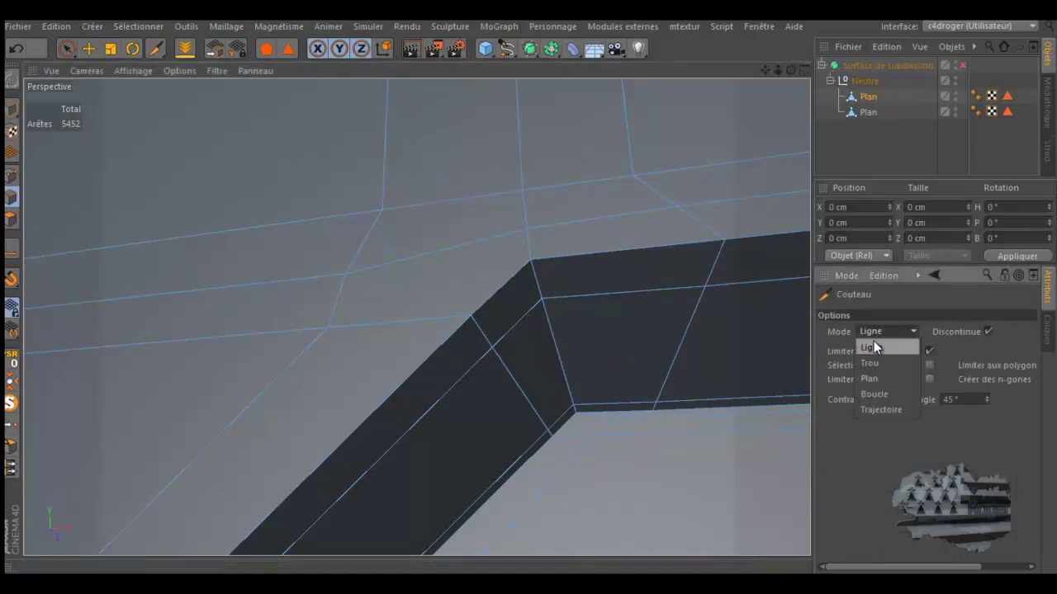
left_click(875, 394)
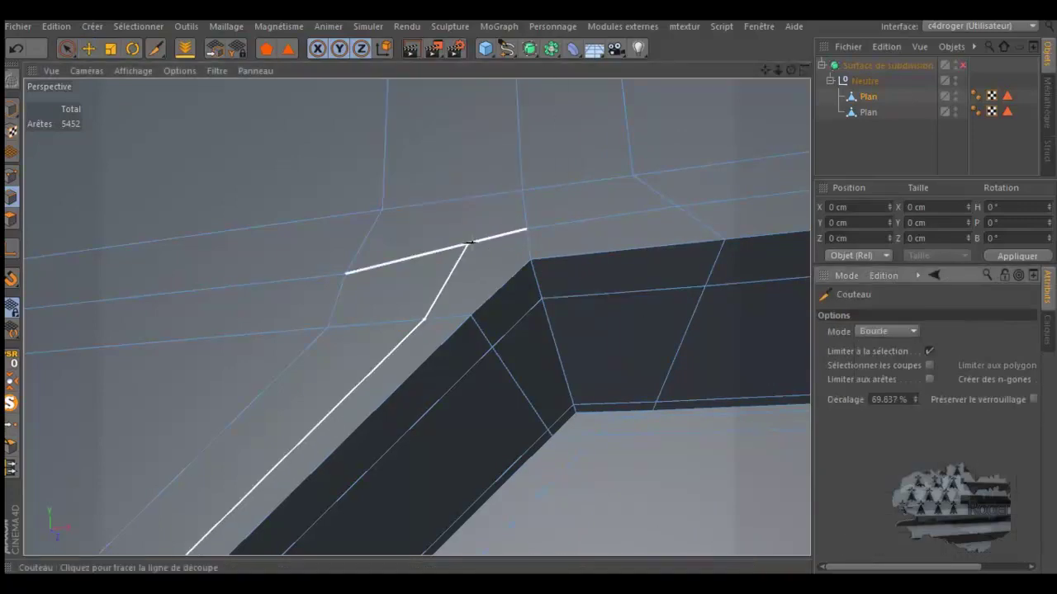
left_click(471, 240)
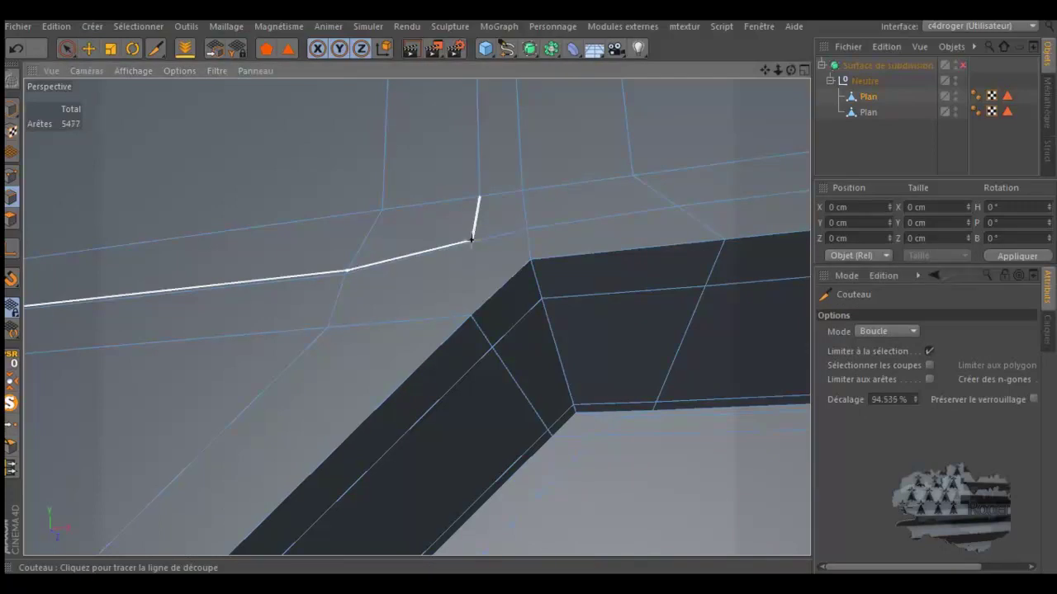
- Add a Knife line cut from the new loop down to the groove corner
left_click(886, 333)
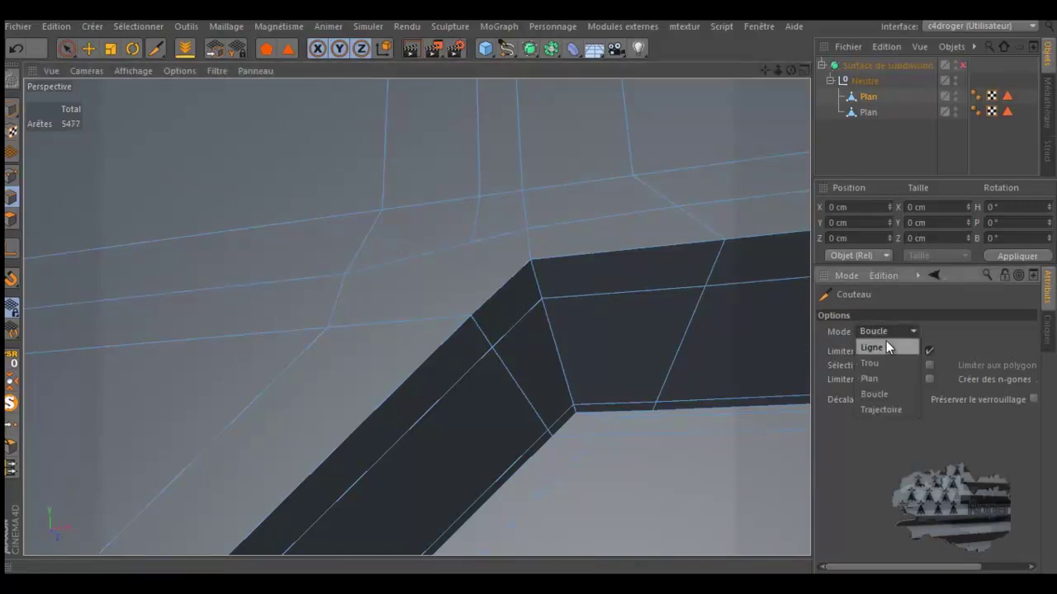
left_click(877, 347)
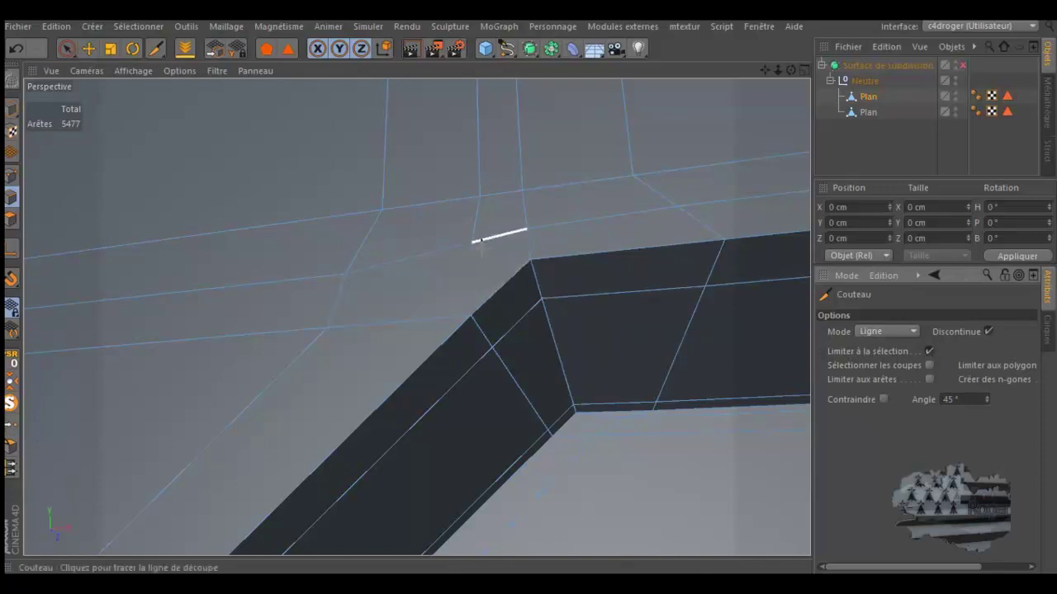
left_click(472, 243)
left_click(471, 312)
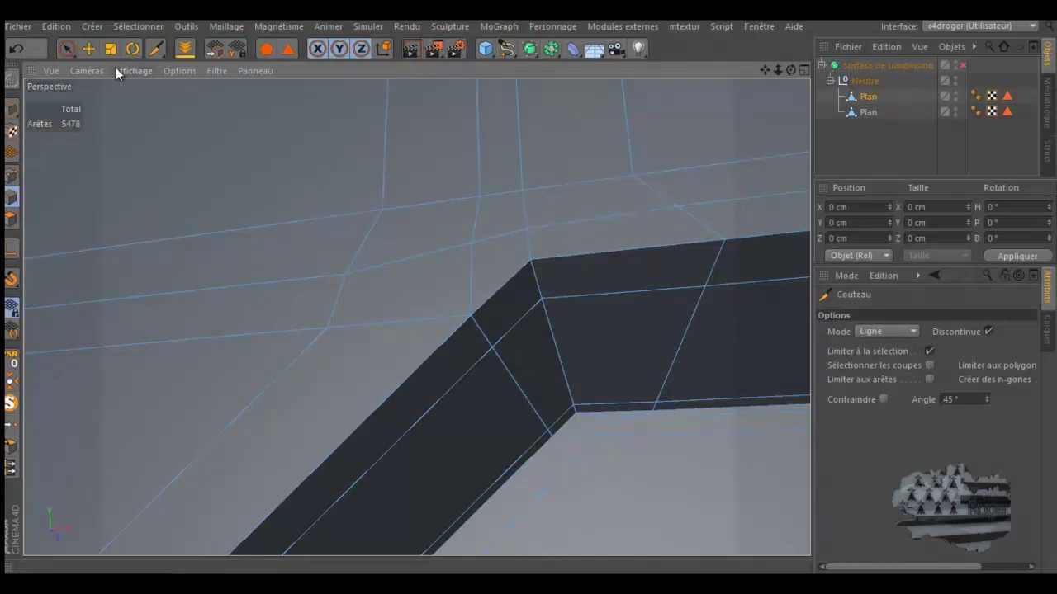
left_click(67, 48)
- Select the three close corner points and weld them into one vertex
left_click(11, 176)
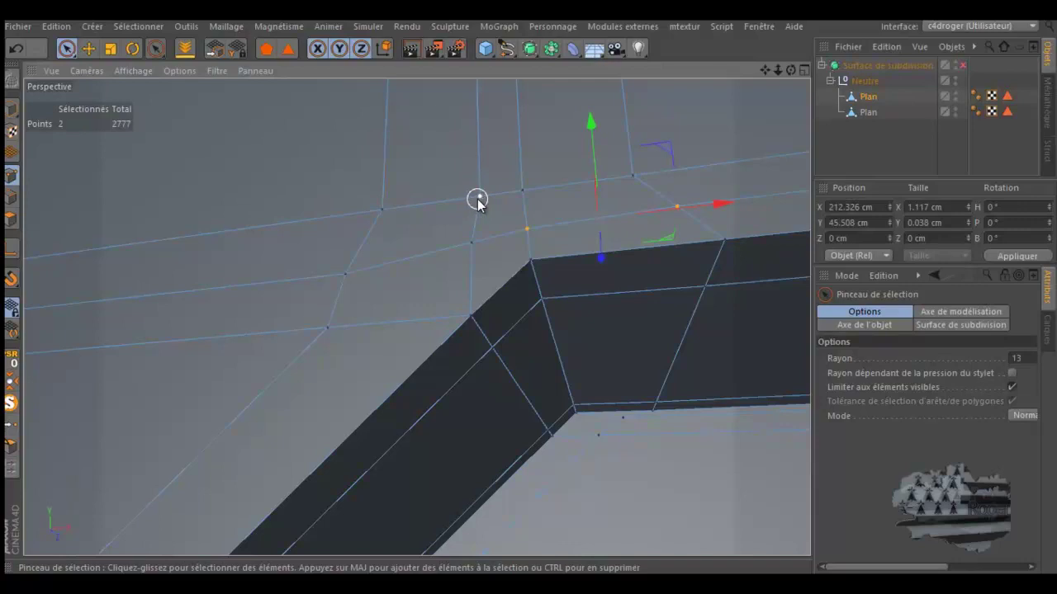
left_click(473, 242, "shift")
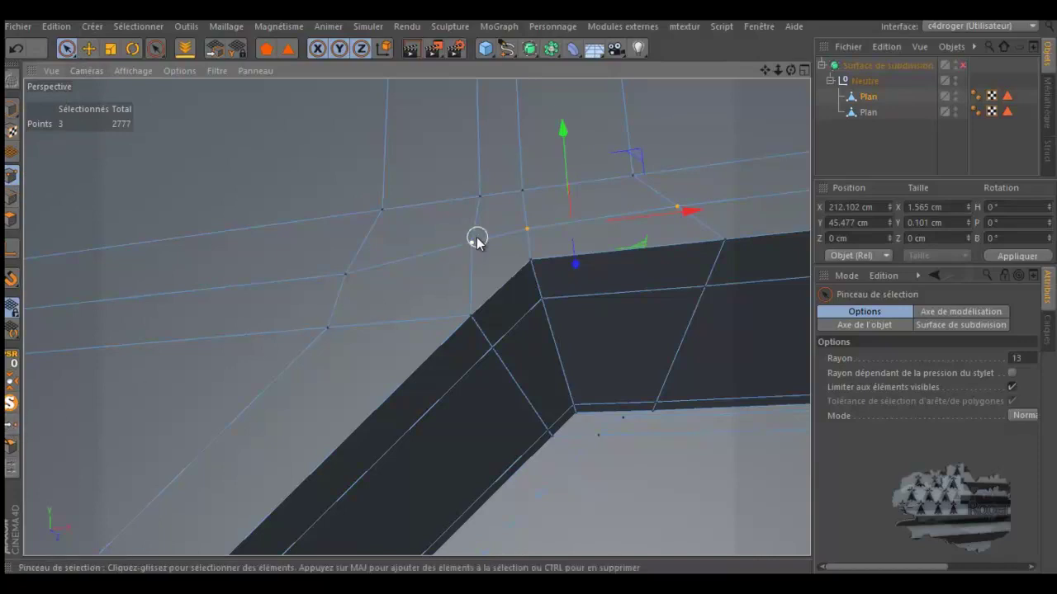
left_click(11, 424)
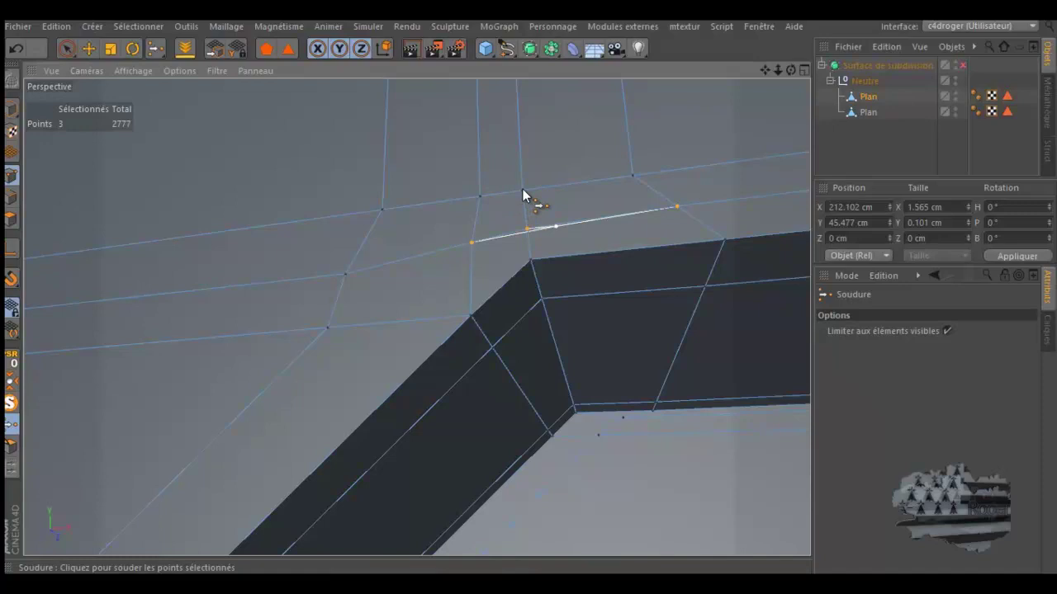
left_click(527, 231)
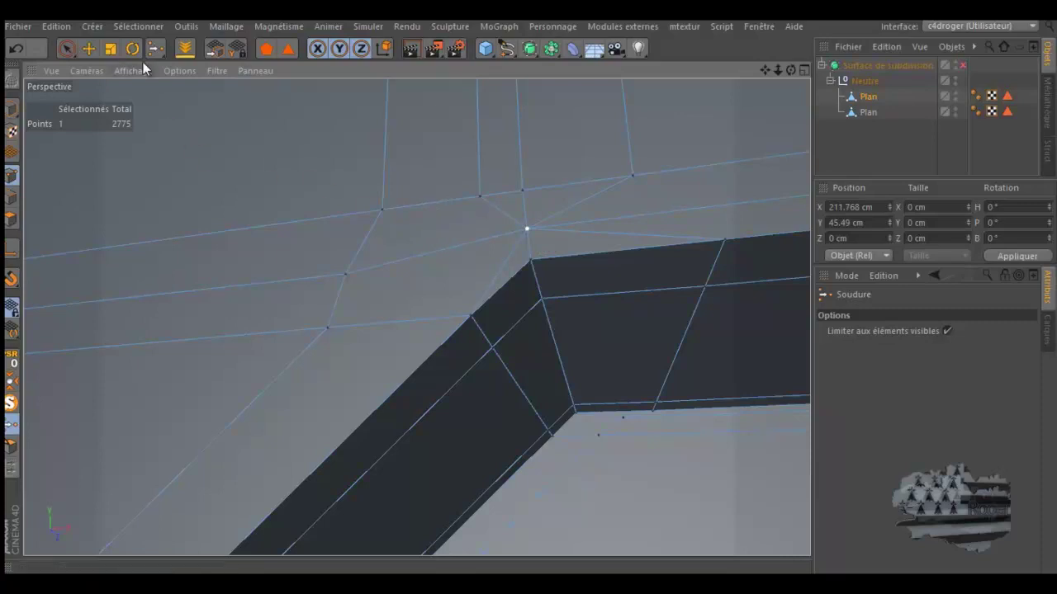
left_click(88, 48)
left_click(12, 196)
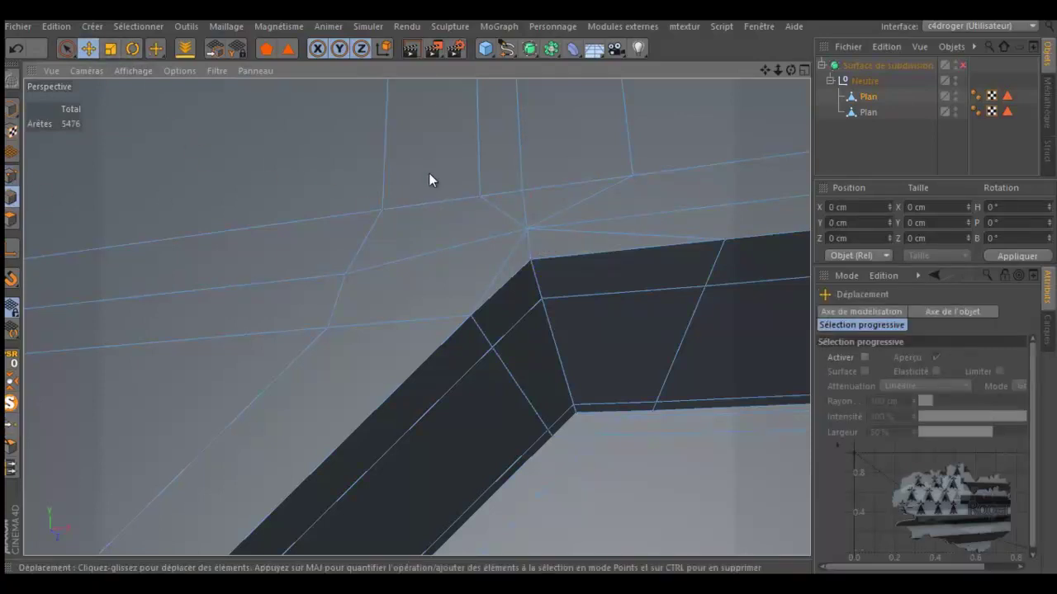
- Dissolve the two parallel edge paths running up from the corner
double_click(480, 162)
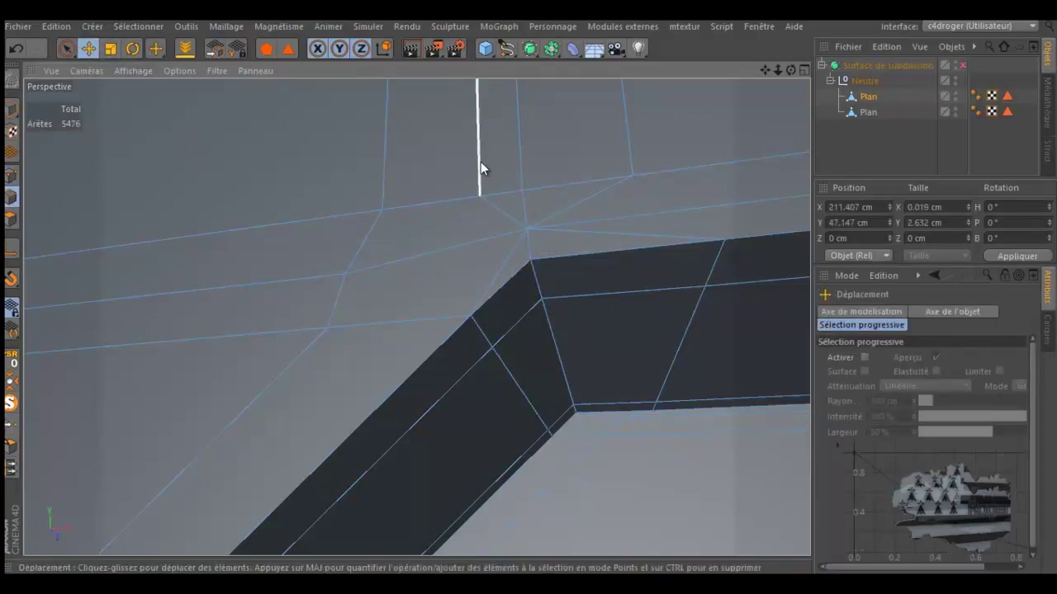
double_click(629, 135, "shift")
scroll(556, 250, "up", 2)
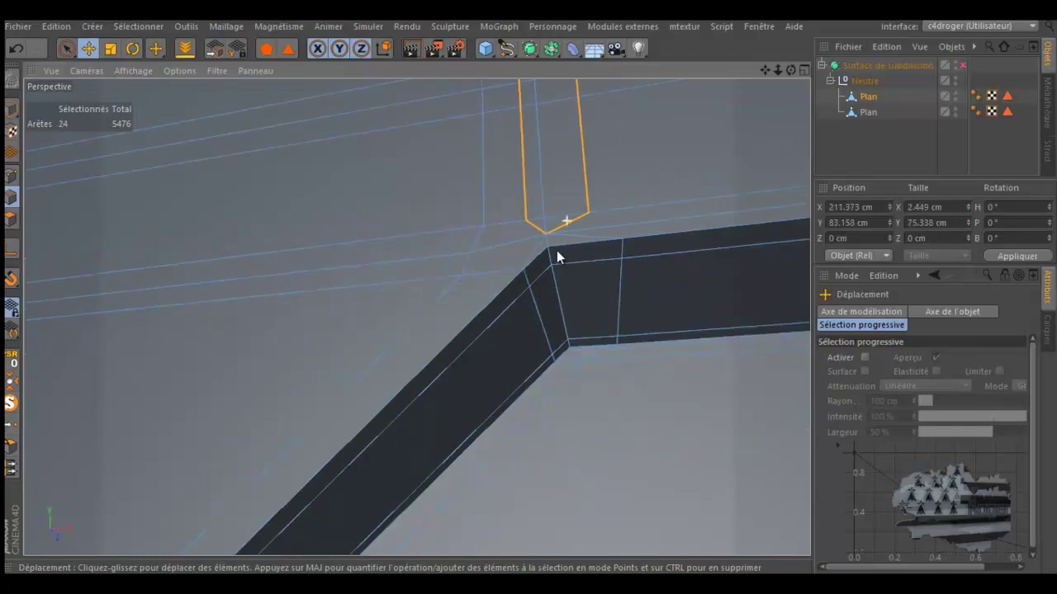
scroll(552, 242, "up", 2)
scroll(551, 231, "up", 1)
scroll(552, 215, "up", 2)
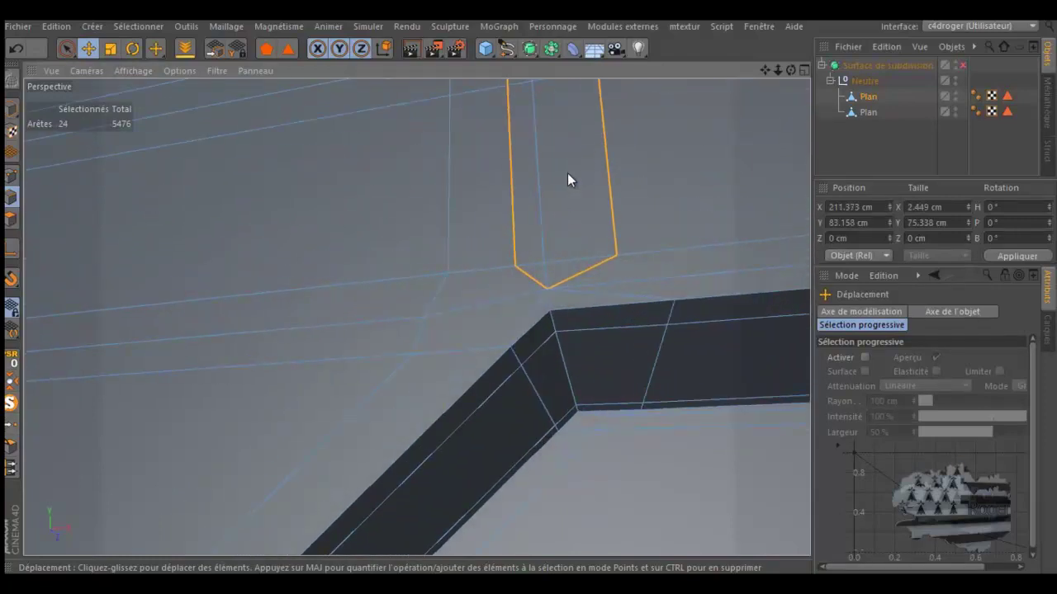
right_click(567, 172)
left_click(614, 283)
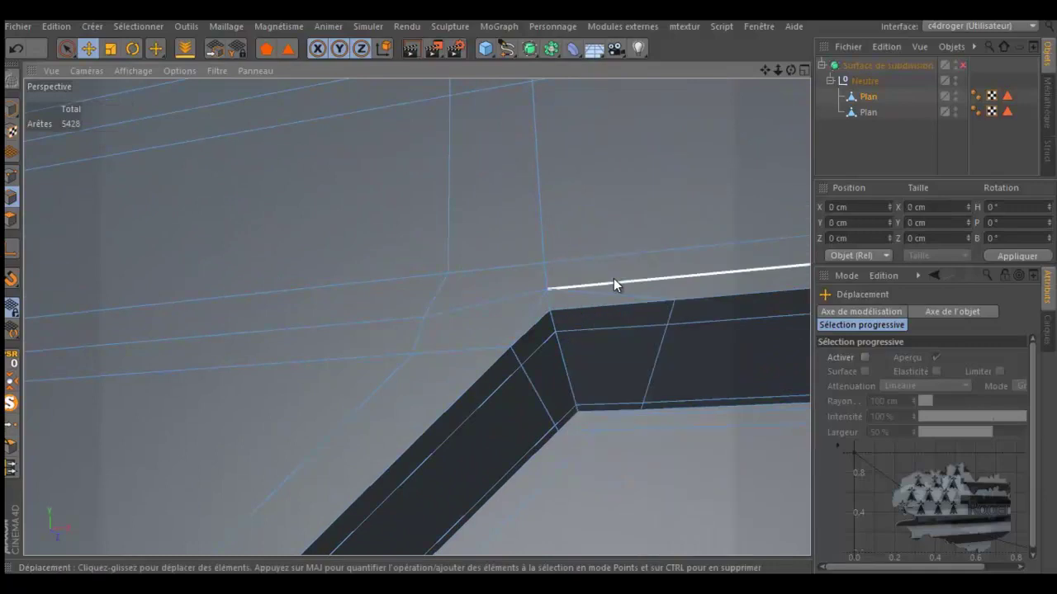
- Dissolve the short vertical edge at the groove corner
scroll(560, 321, "up", 2)
scroll(560, 321, "up", 1)
left_click(537, 279)
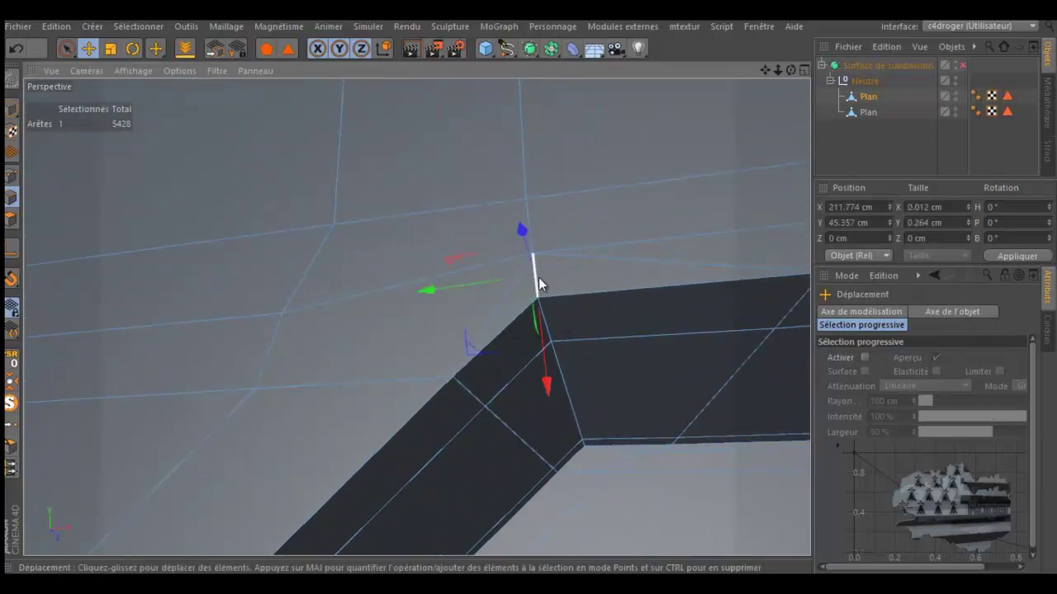
right_click(581, 176)
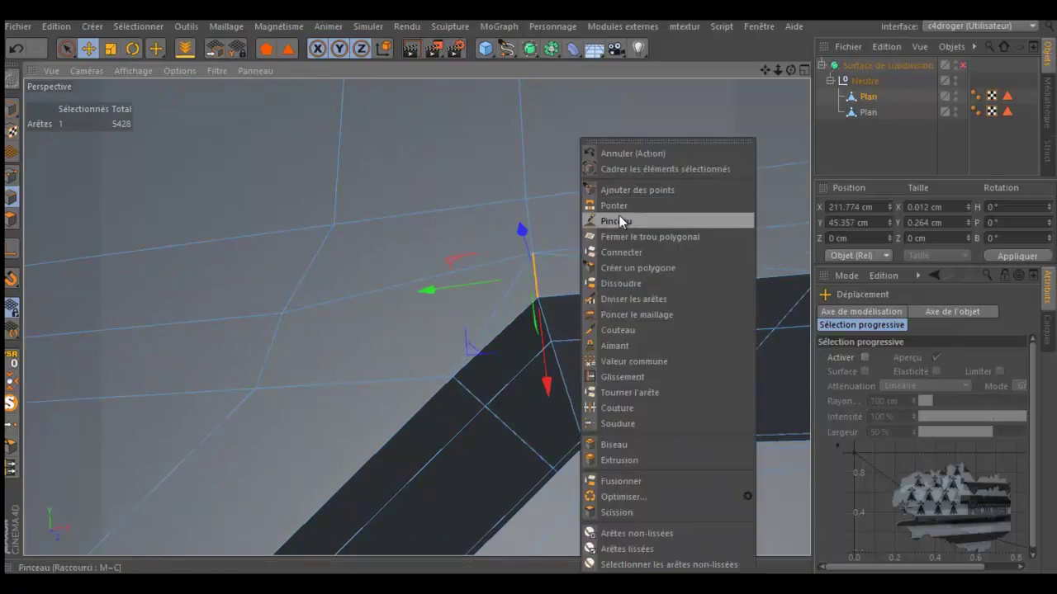
left_click(617, 283)
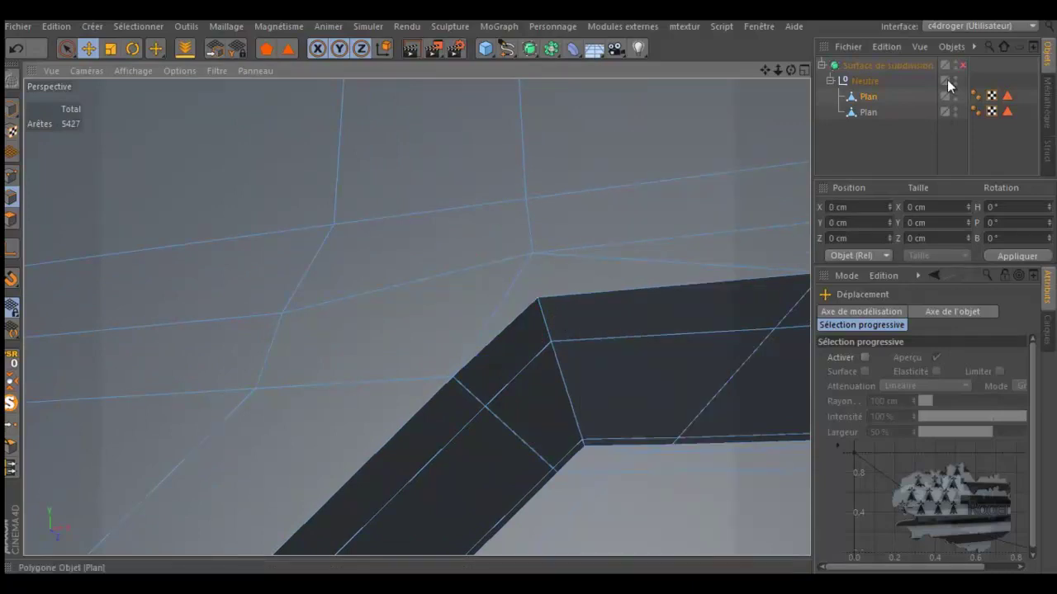
- Check the result with subdivision smoothing, then undo back to restore the knife cuts (5478 edges)
left_click(961, 64)
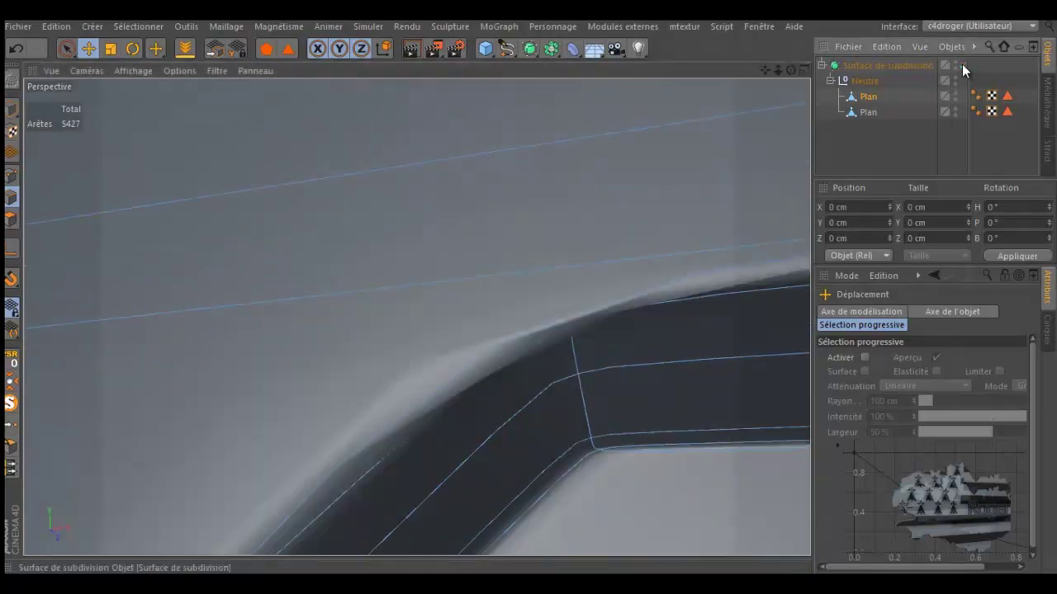
left_click(962, 63)
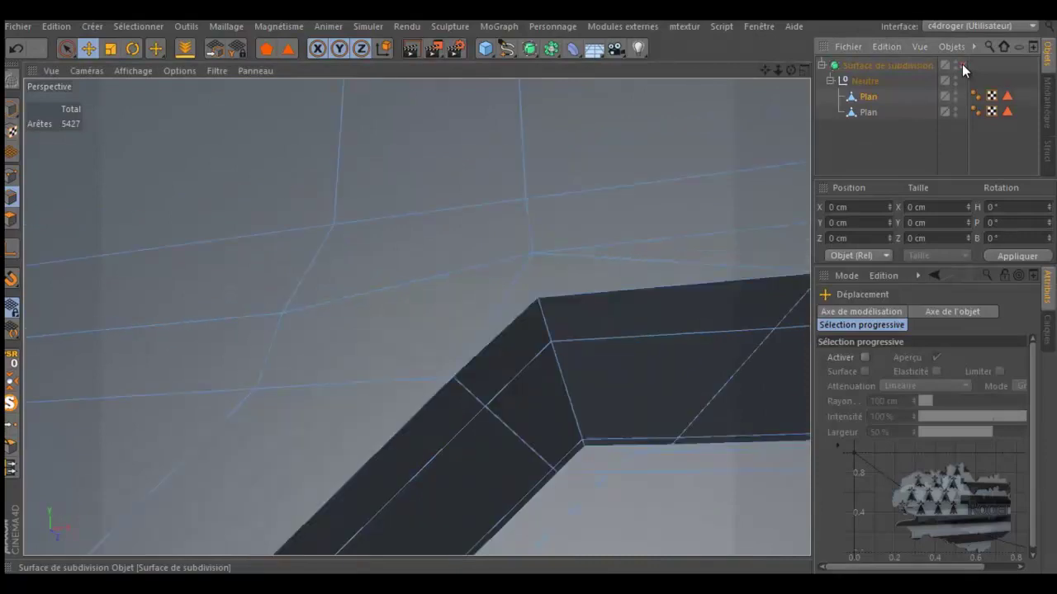
left_click(13, 53)
left_click(13, 53)
left_click(13, 53)
left_click(13, 53)
left_click(14, 53)
left_click(13, 53)
left_click(13, 53)
left_click(13, 53)
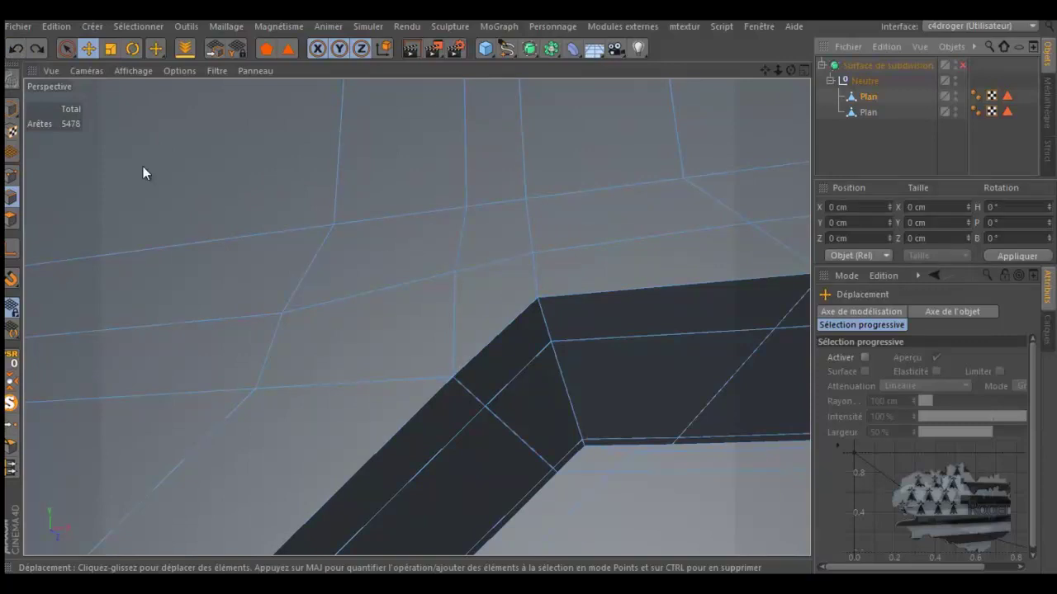
- In Points mode, nudge two groove-corner points along X to tidy the cuts
left_click_drag(187, 140, 216, 168, "alt")
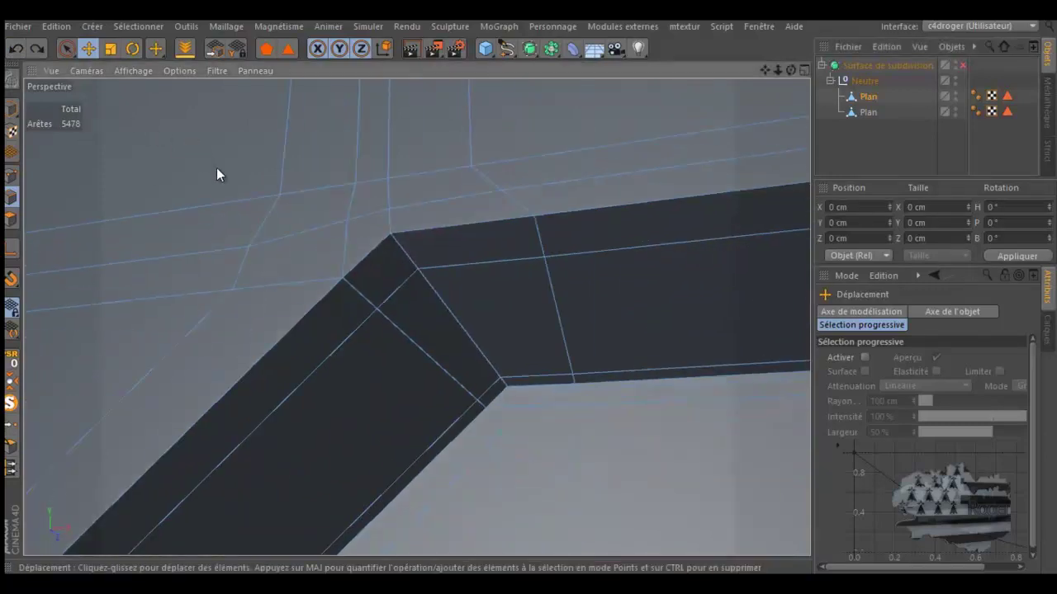
left_click(11, 175)
left_click(252, 241)
left_click_drag(307, 176, 328, 171)
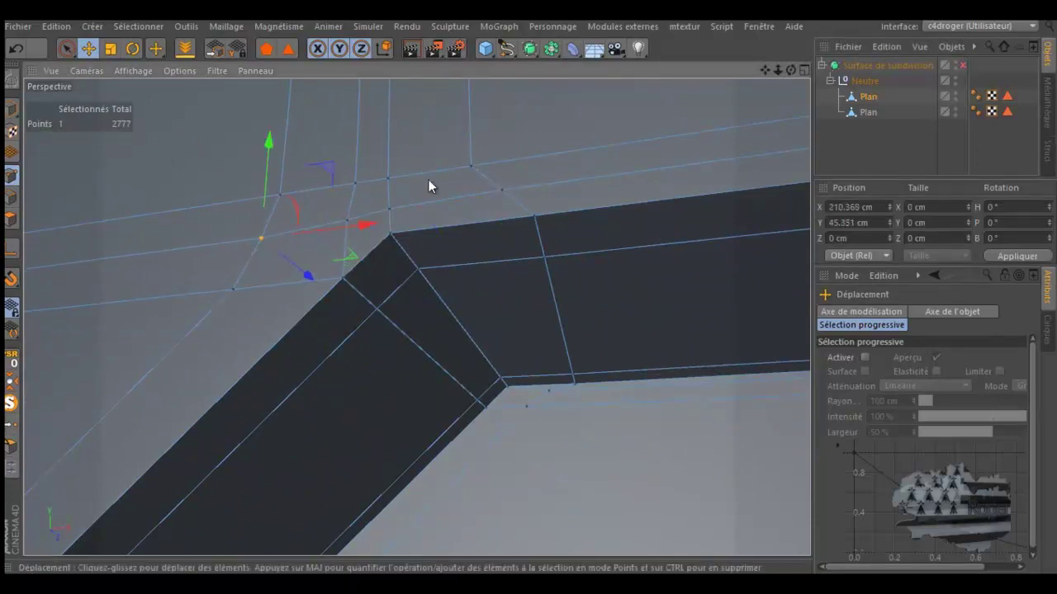
left_click(502, 191)
left_click_drag(573, 187, 566, 186)
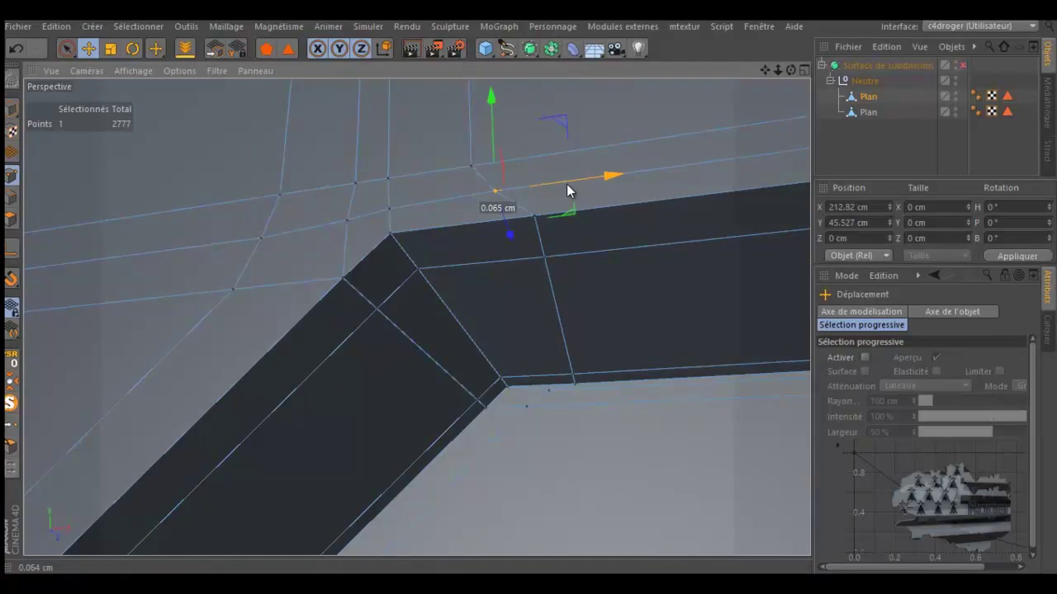
scroll(510, 247, "down", 2)
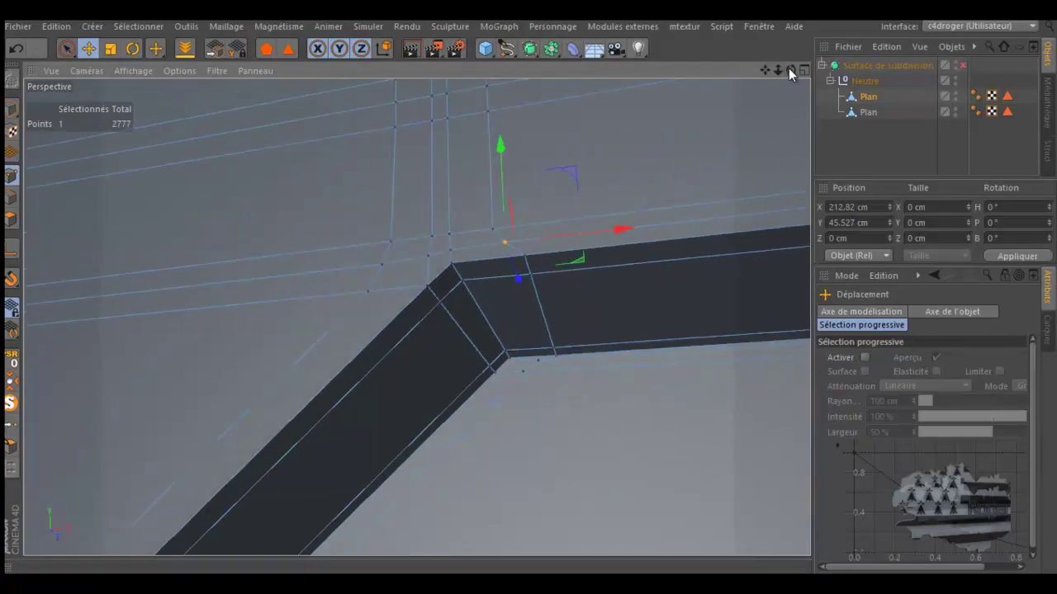
- Toggle subdivision smoothing on and off twice to preview the corner
left_click(960, 65)
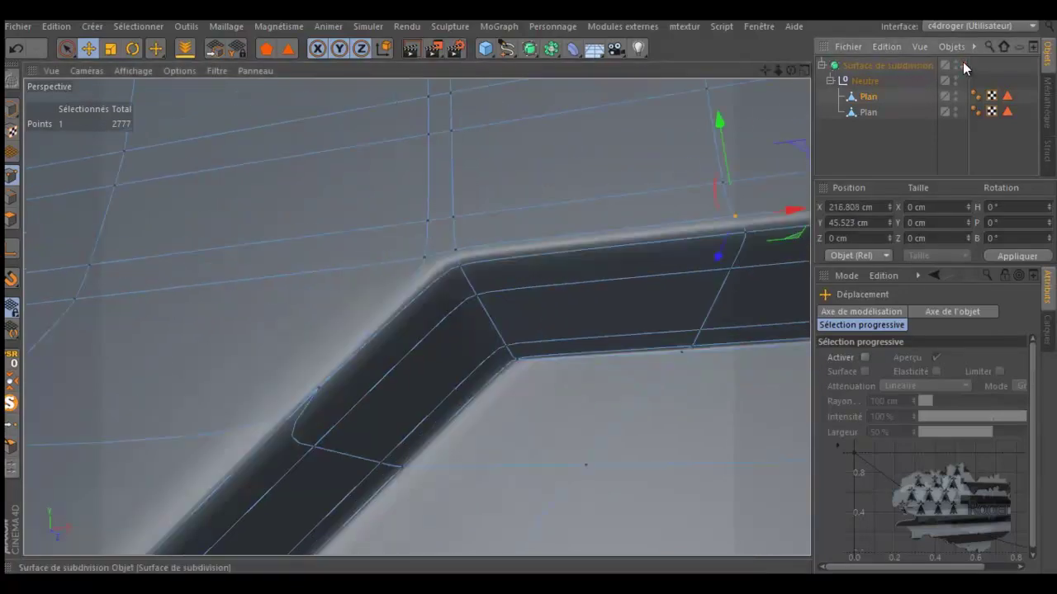
left_click(963, 68)
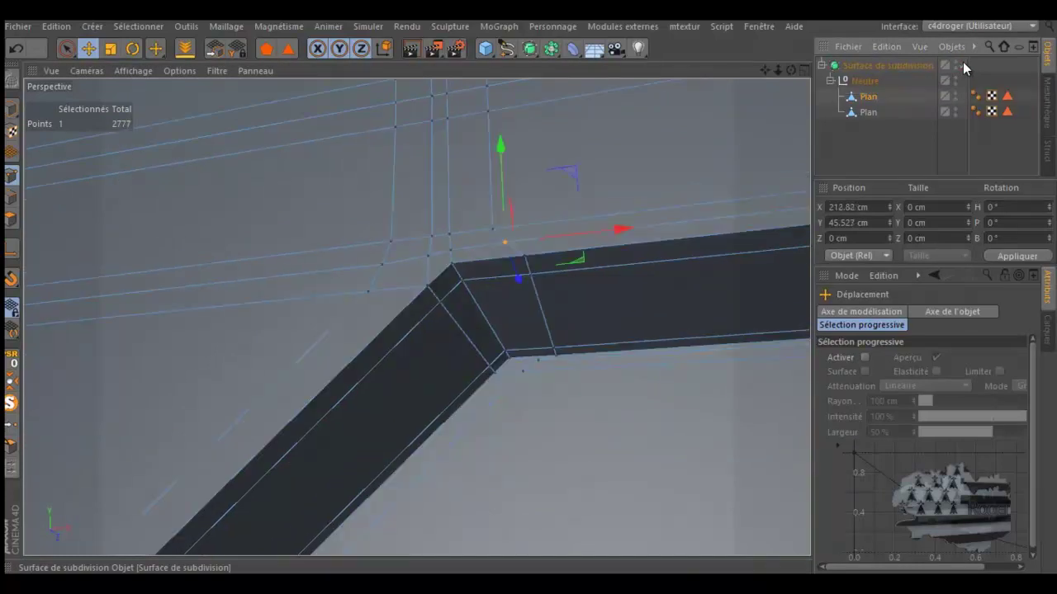
left_click(963, 64)
left_click(960, 64)
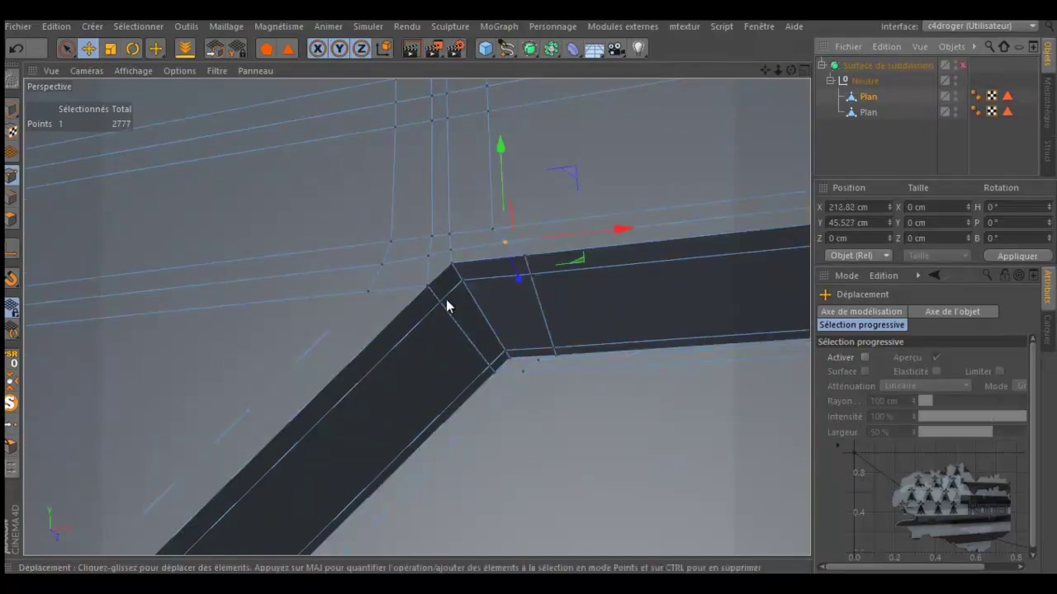
- Select the groove's inner-corner point and orbit to a flatter view of it
left_click(428, 285)
left_click_drag(334, 321, 542, 313, "alt")
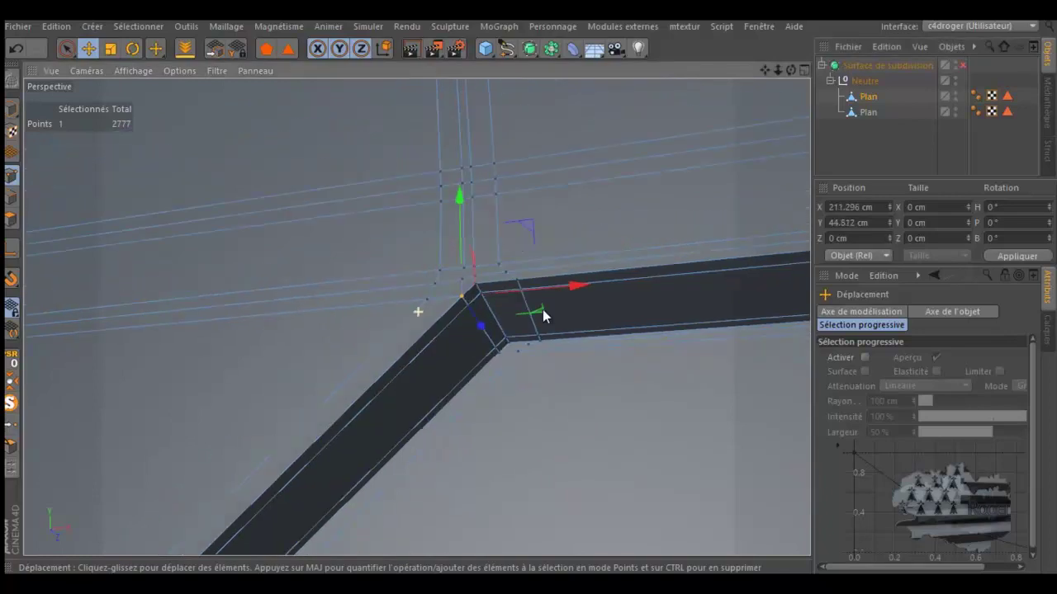
scroll(455, 323, "up", 3)
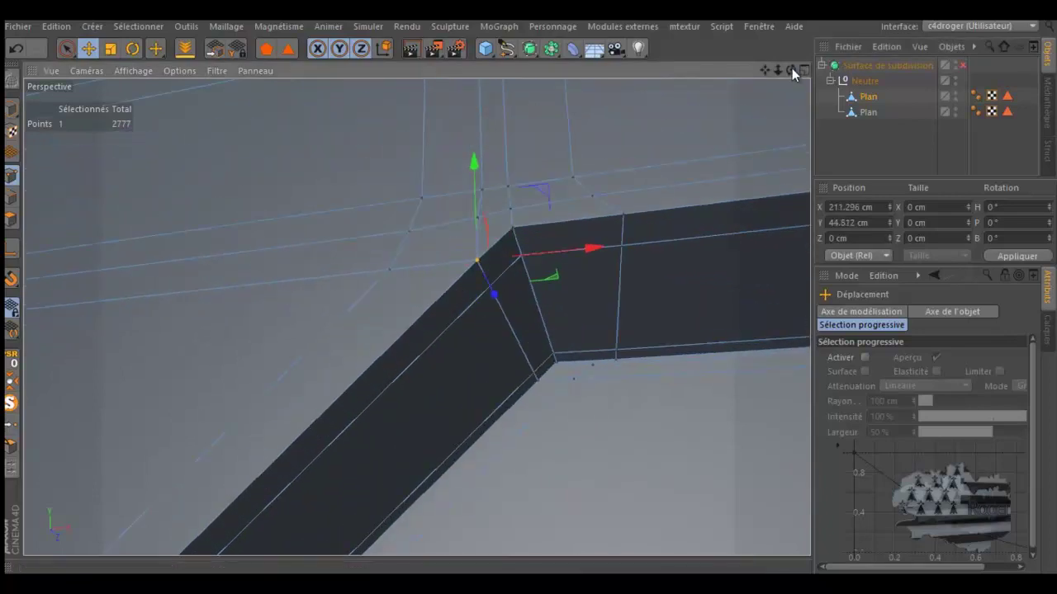
left_click_drag(791, 70, 529, 291)
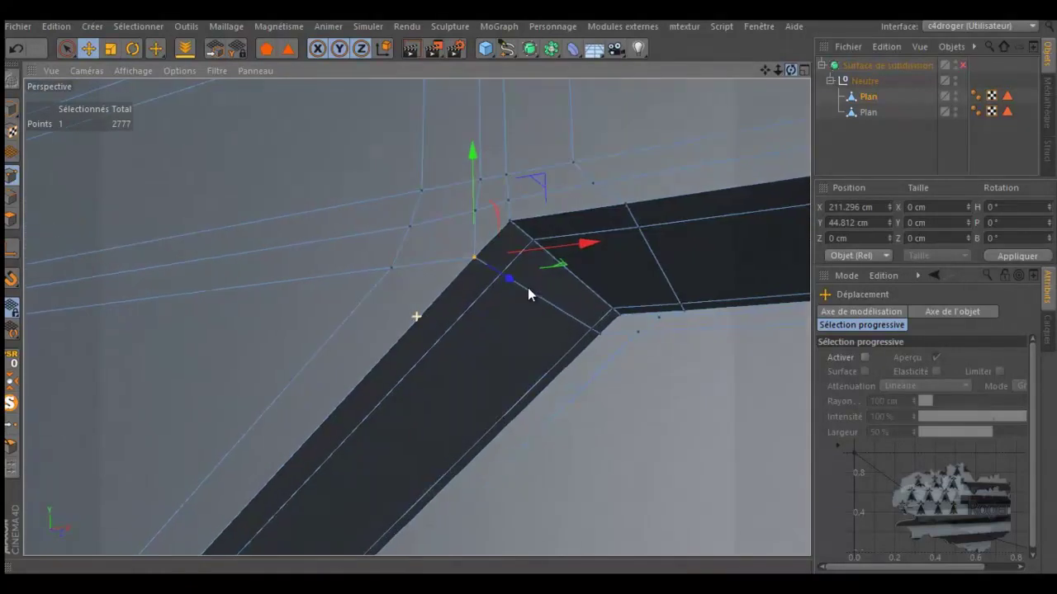
left_click_drag(528, 287, 528, 285)
scroll(667, 320, "up", 5)
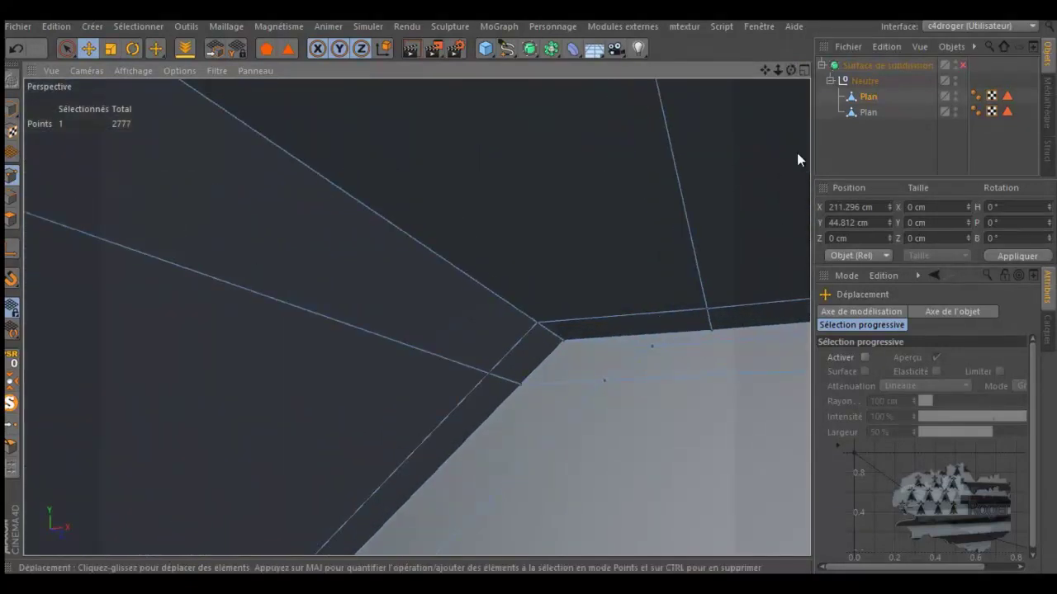
left_click_drag(791, 70, 526, 286)
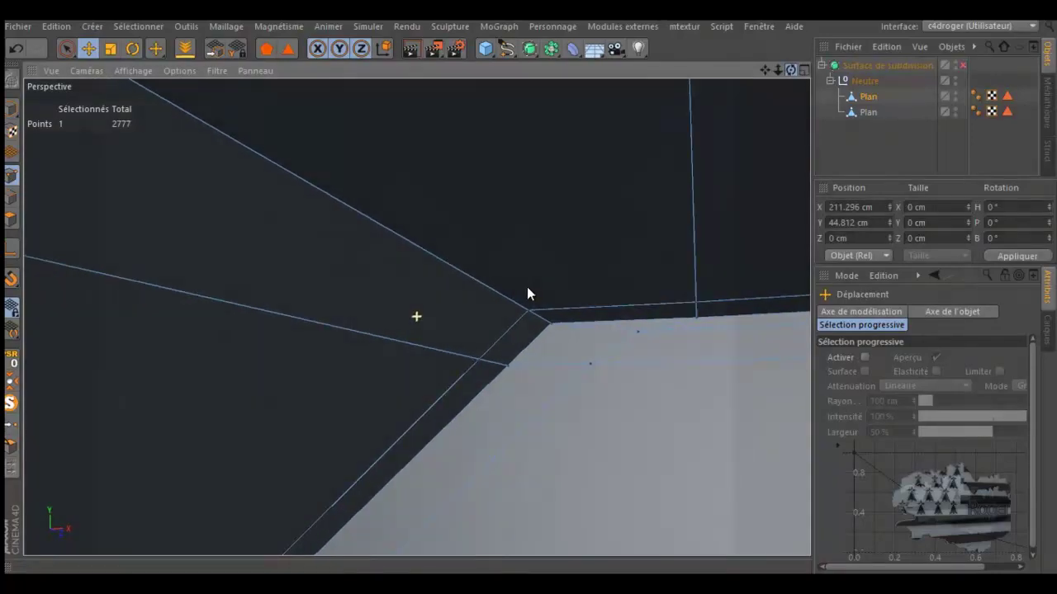
mouse_move(527, 294)
left_mouse_down()
mouse_move(488, 252)
mouse_move(472, 259)
left_mouse_up()
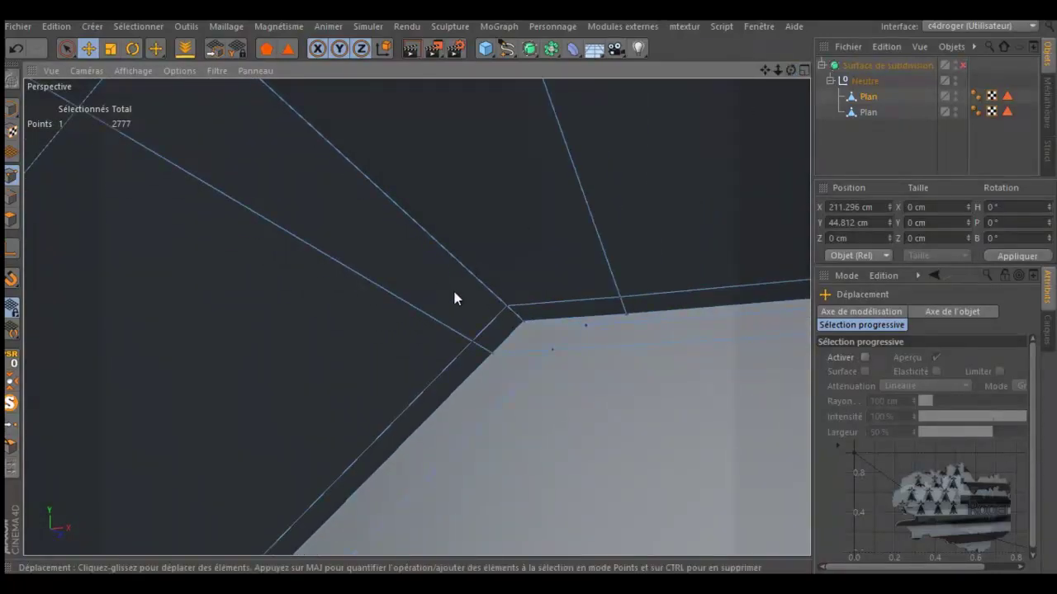
mouse_move(584, 330)
left_mouse_down("alt")
mouse_move(369, 327)
mouse_move(551, 329)
left_mouse_up("alt")
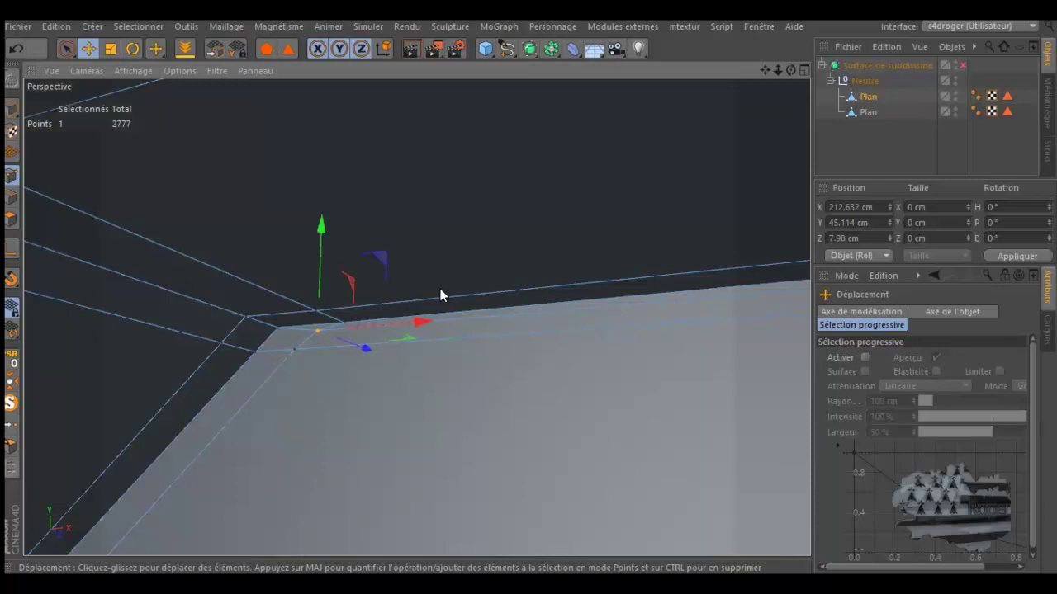
mouse_move(765, 71)
left_mouse_down()
mouse_move(524, 294)
mouse_move(575, 234)
left_mouse_up()
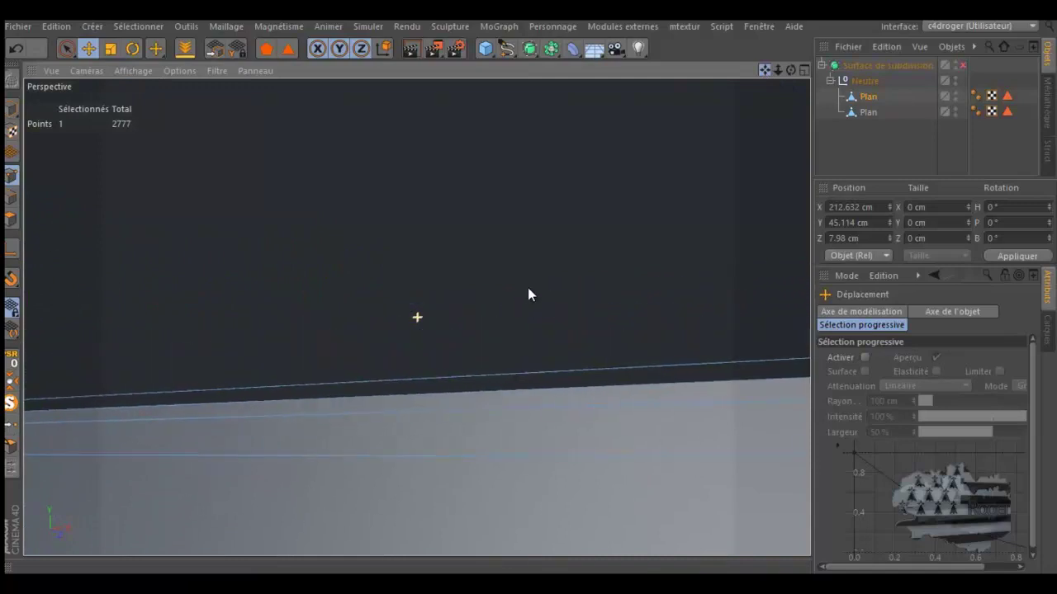
scroll(576, 233, "down", 2)
scroll(531, 267, "down", 3)
scroll(479, 280, "down", 3)
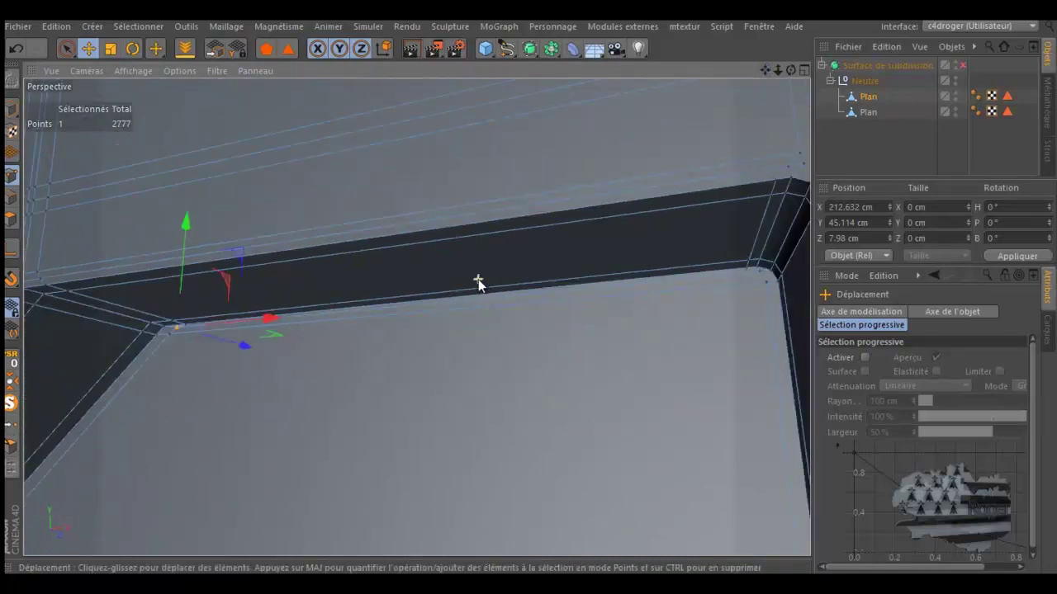
scroll(478, 283, "down", 3)
scroll(693, 281, "up", 3)
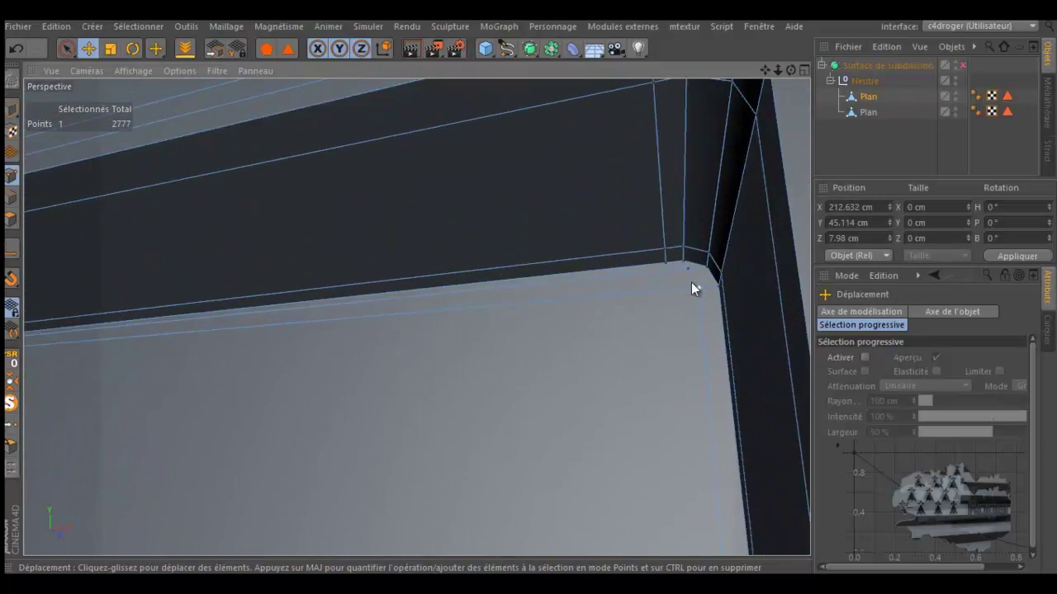
scroll(691, 279, "up", 2)
- Add seven points running up the groove's top corner to the selection
left_click(715, 262, "shift")
left_click(716, 242, "shift")
left_click(729, 197, "shift")
mouse_move(729, 197)
left_mouse_down("alt")
mouse_move(683, 265)
mouse_move(714, 142)
left_mouse_up("alt")
left_click(714, 137, "shift")
left_click(715, 109, "shift")
left_click(732, 96, "shift")
left_click(767, 86, "shift")
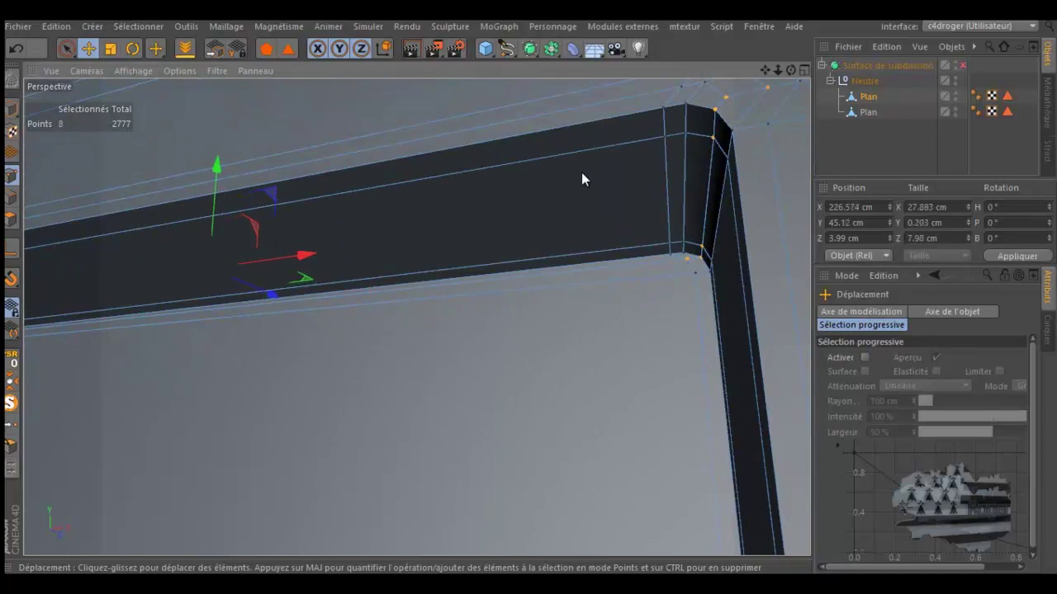
- Add two more top-corner points and convert the selection to edges
left_click_drag(599, 161, 632, 163, "alt")
left_click(686, 130, "shift")
left_click_drag(551, 170, 444, 217, "alt")
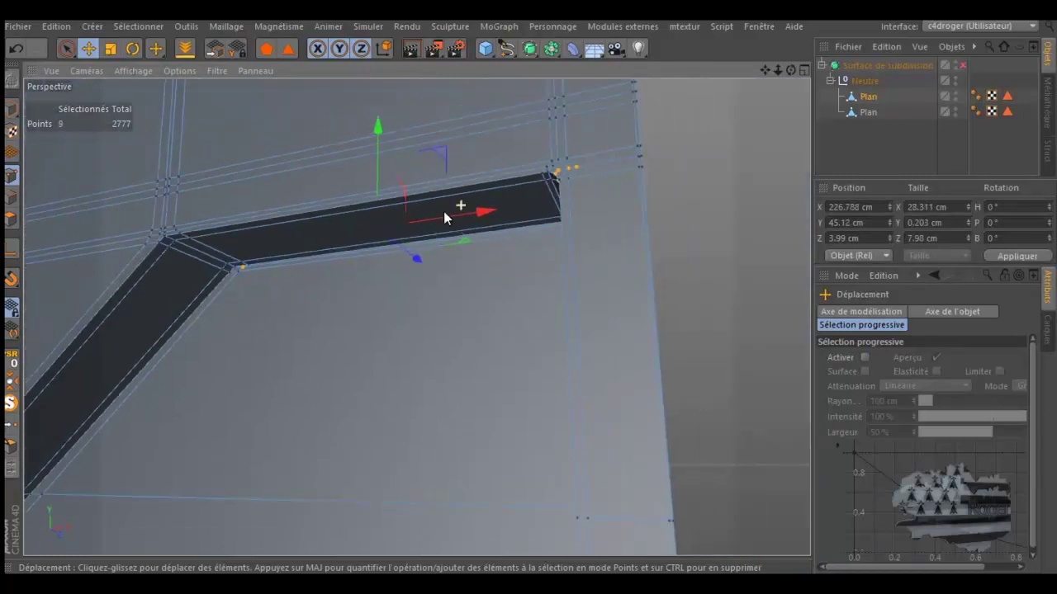
left_click(640, 155, "shift")
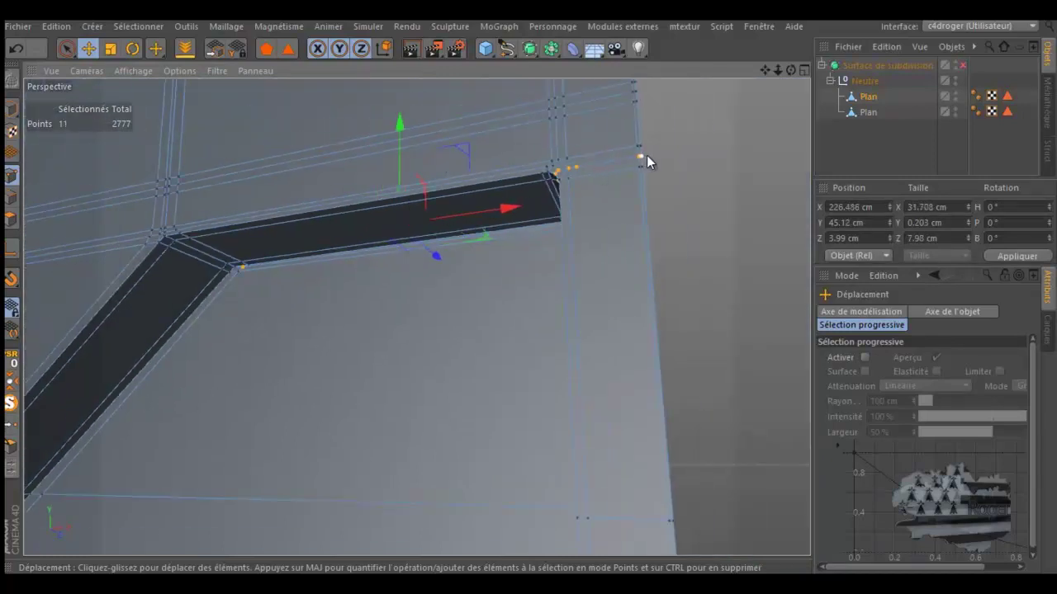
left_click(12, 197)
scroll(254, 265, "up", 4)
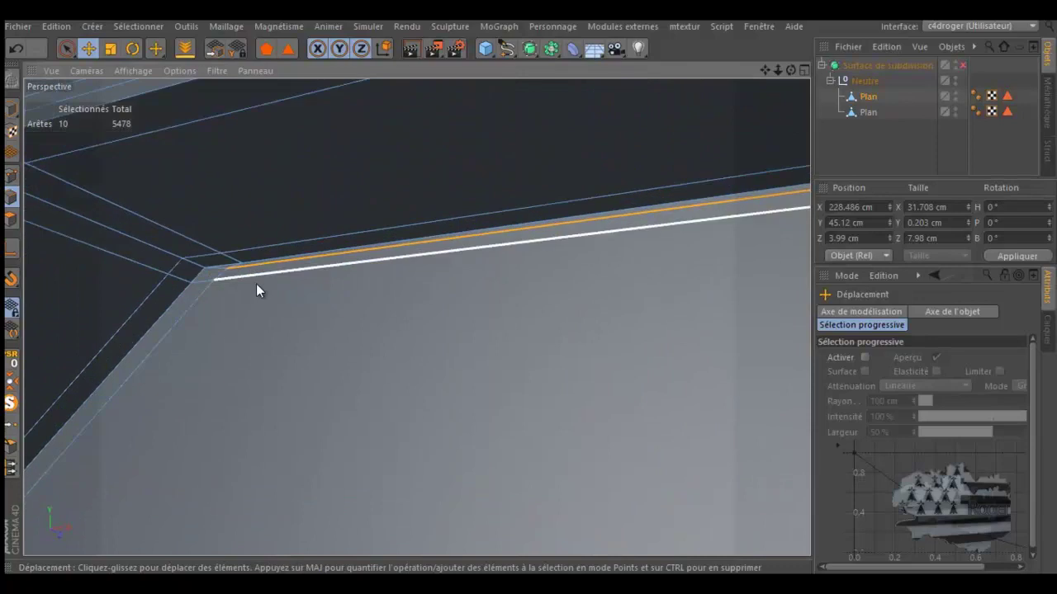
- Dissolve the selected top-corner edges and the short edge at the other groove corner
right_click(255, 281)
left_click(294, 285)
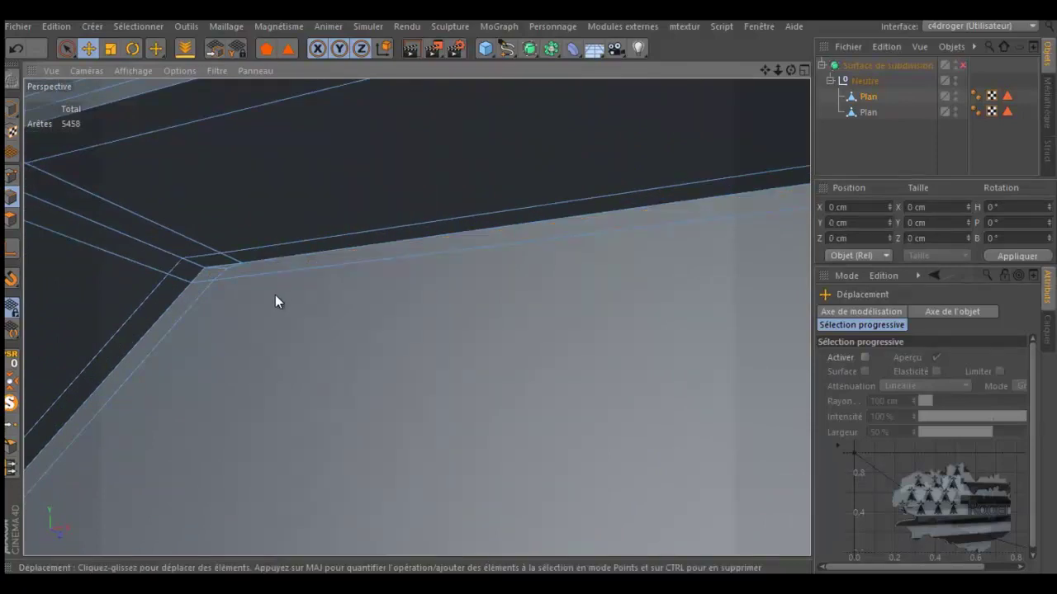
scroll(208, 261, "up", 2)
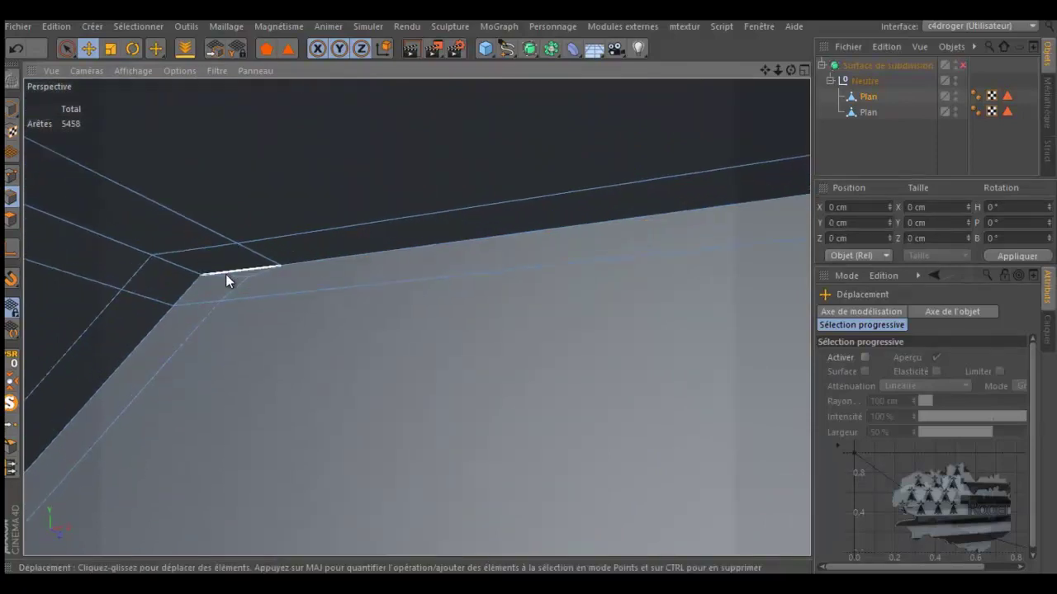
left_click(225, 275)
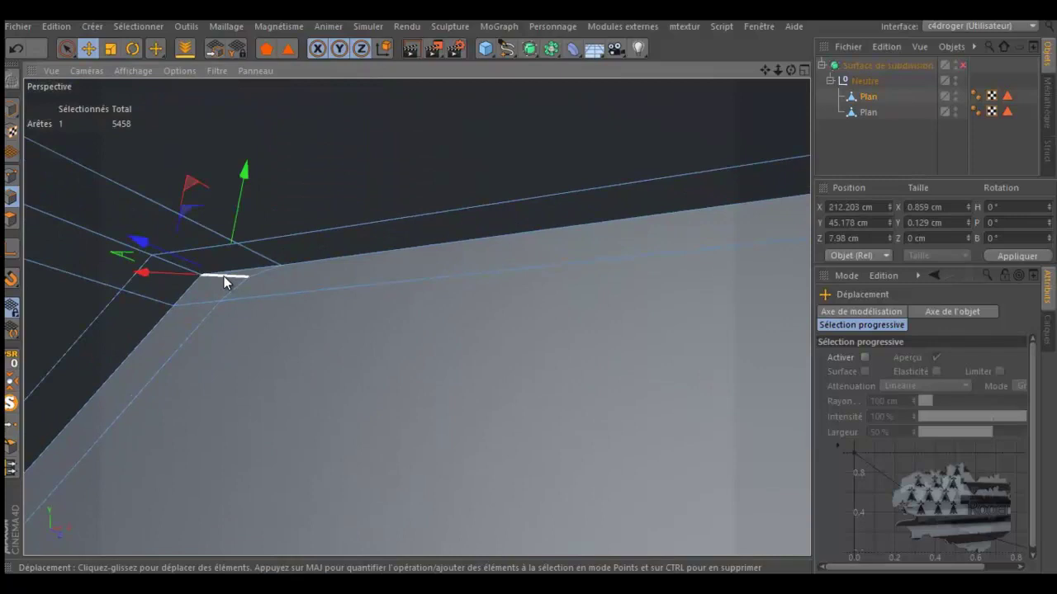
right_click(306, 270)
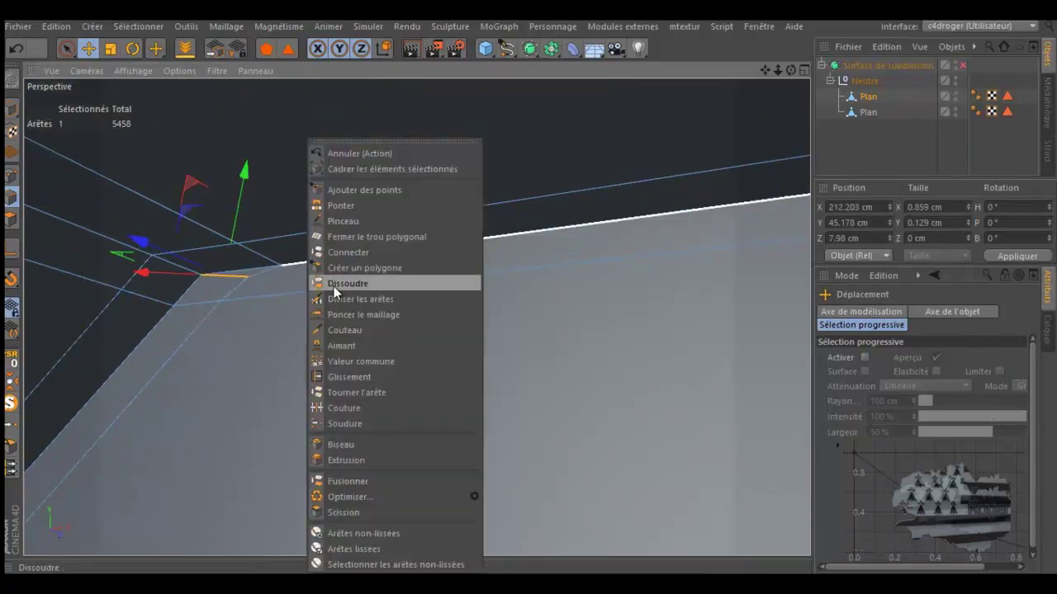
left_click(335, 285)
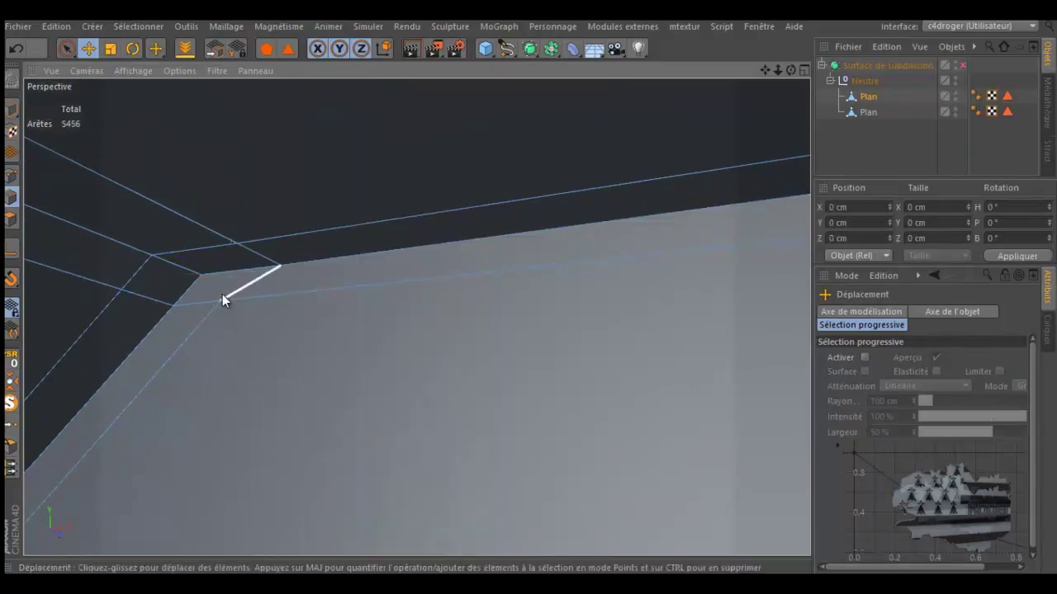
left_click_drag(219, 295, 414, 288, "alt")
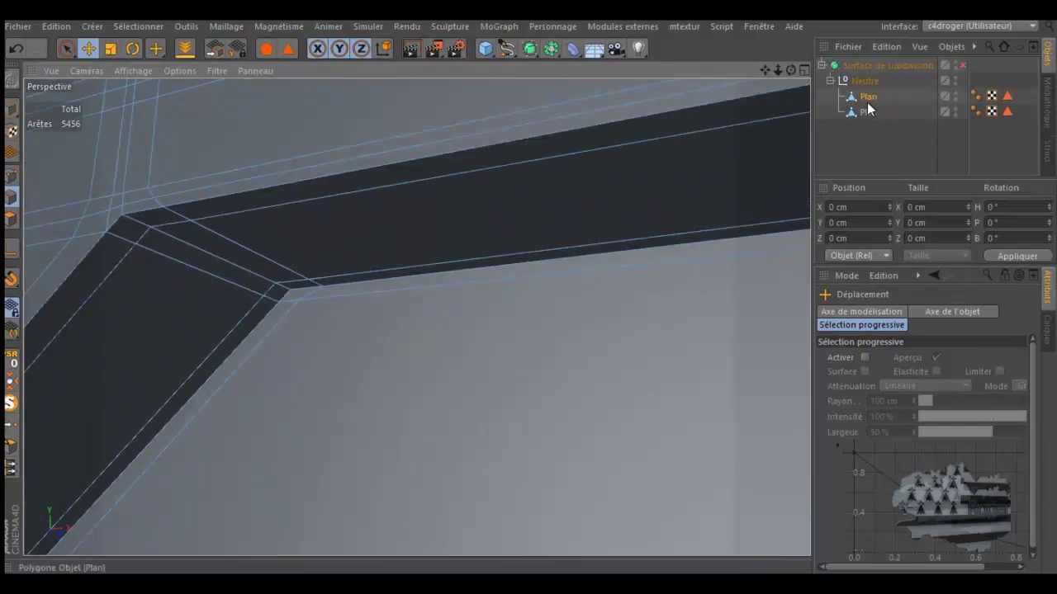
- Turn subdivision smoothing on and zoom around the rounded groove corner
left_click(963, 65)
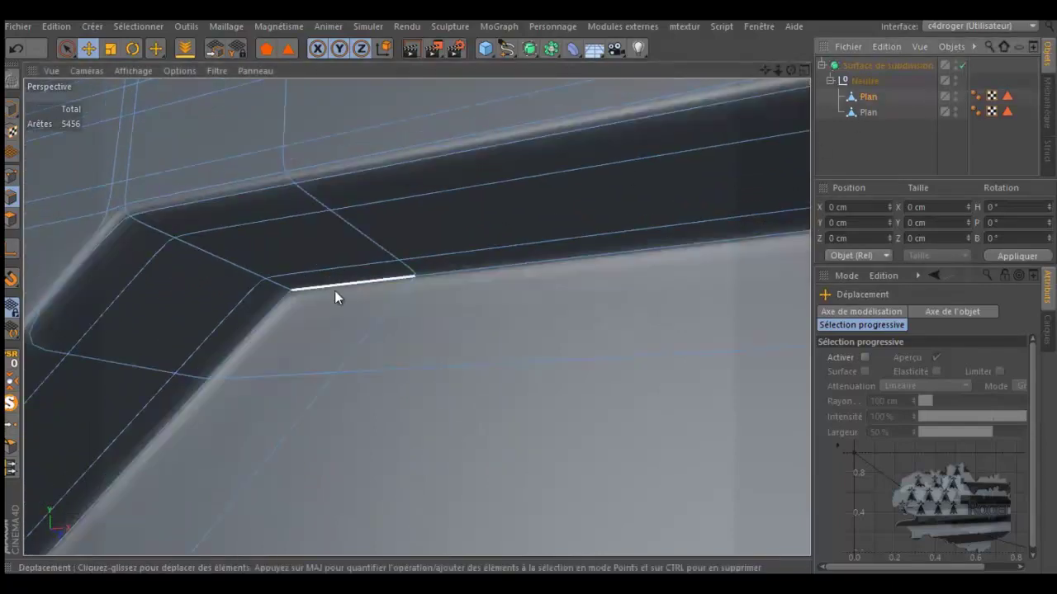
scroll(384, 296, "down", 2)
scroll(386, 296, "down", 2)
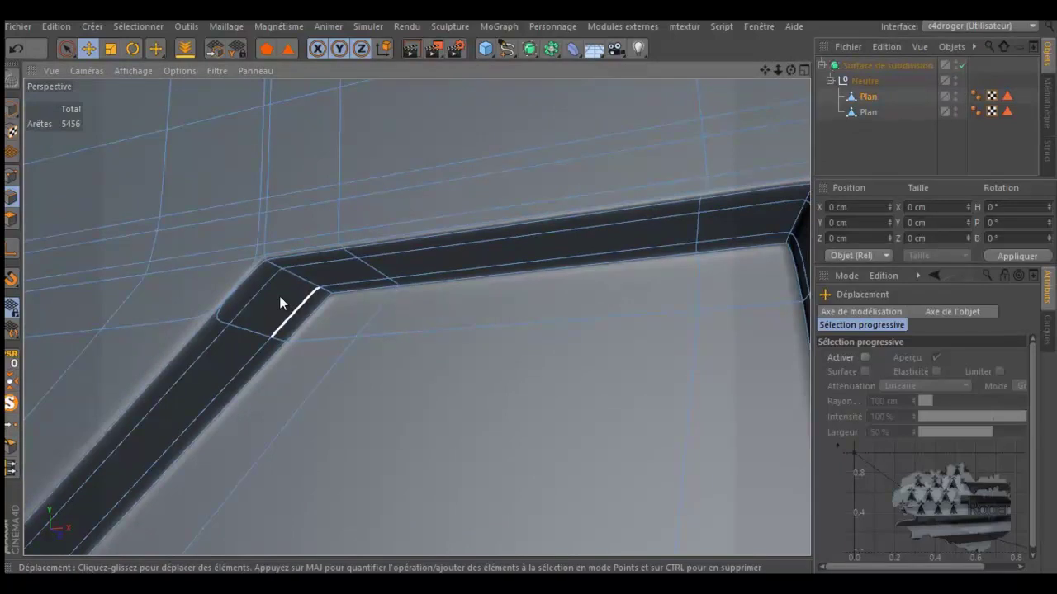
scroll(194, 296, "up", 1)
scroll(193, 295, "up", 2)
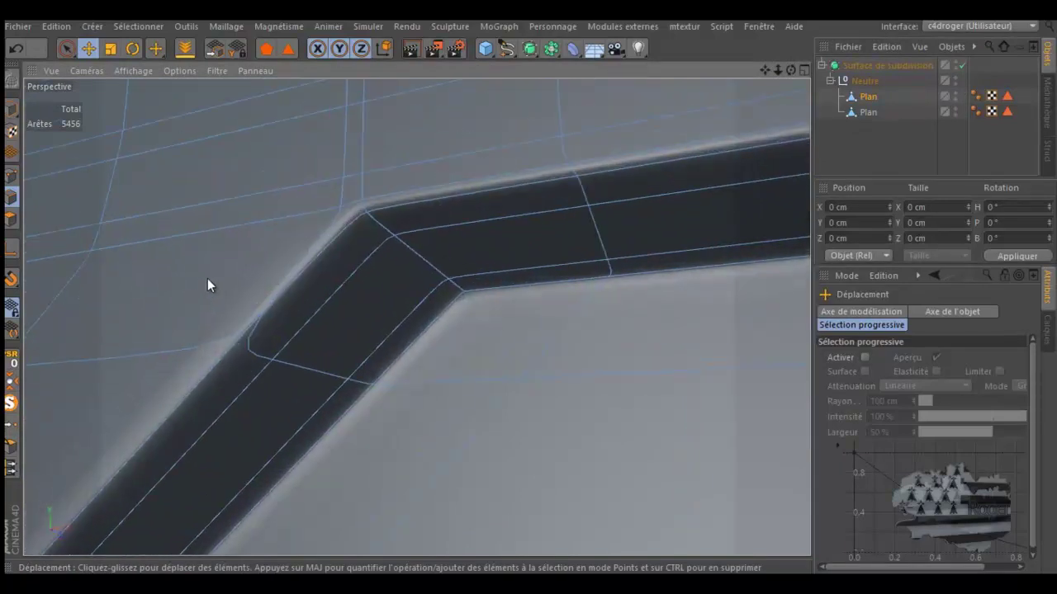
- Turn subdivision smoothing off and orbit to inspect the groove corner's cage
left_click(961, 64)
scroll(307, 218, "up", 1)
scroll(304, 218, "up", 2)
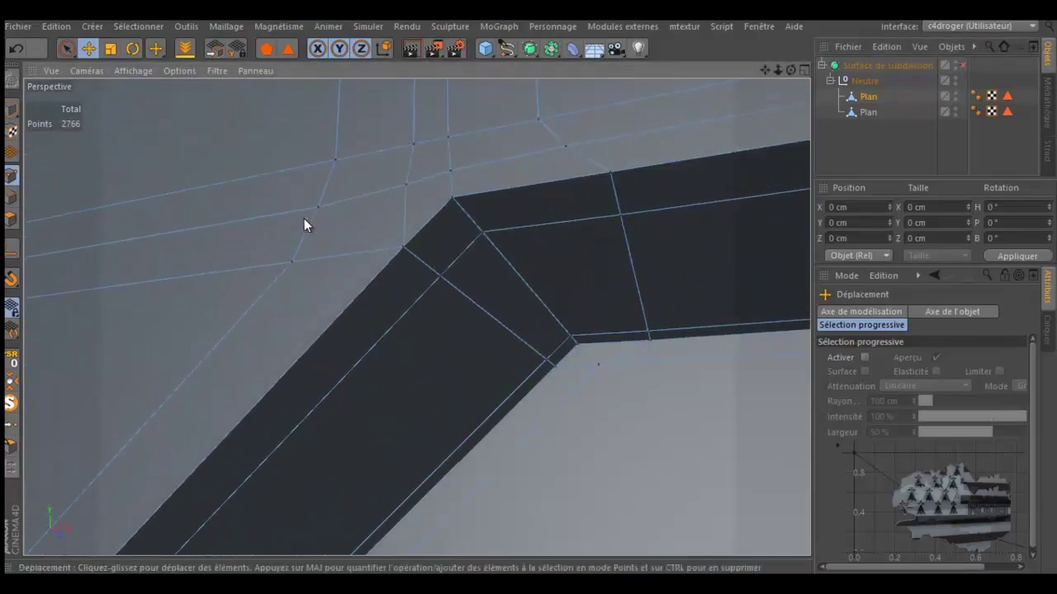
scroll(486, 188, "down", 1)
scroll(486, 188, "down", 1)
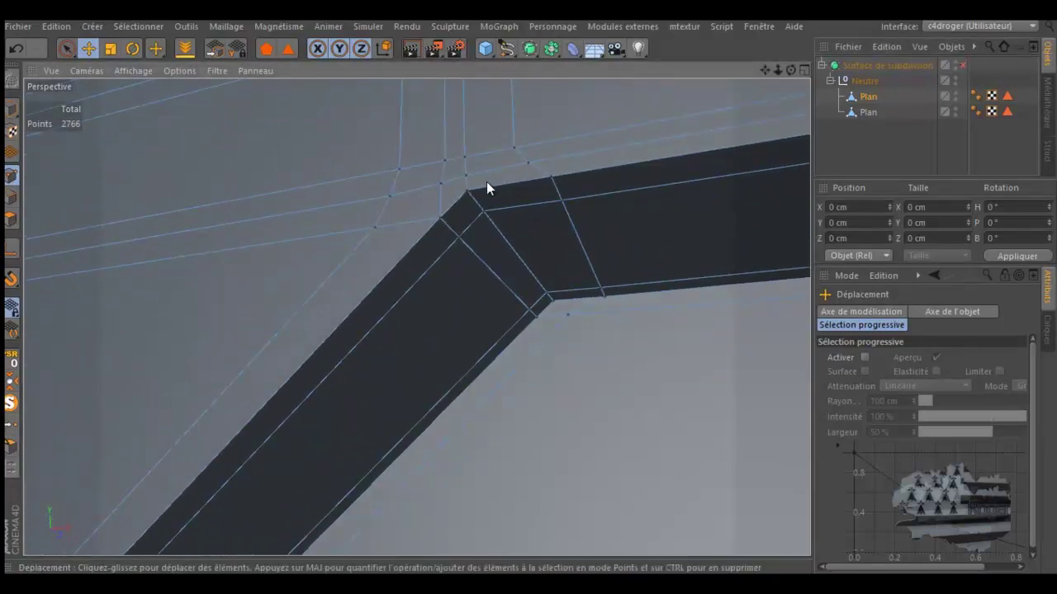
left_click_drag(790, 70, 527, 288)
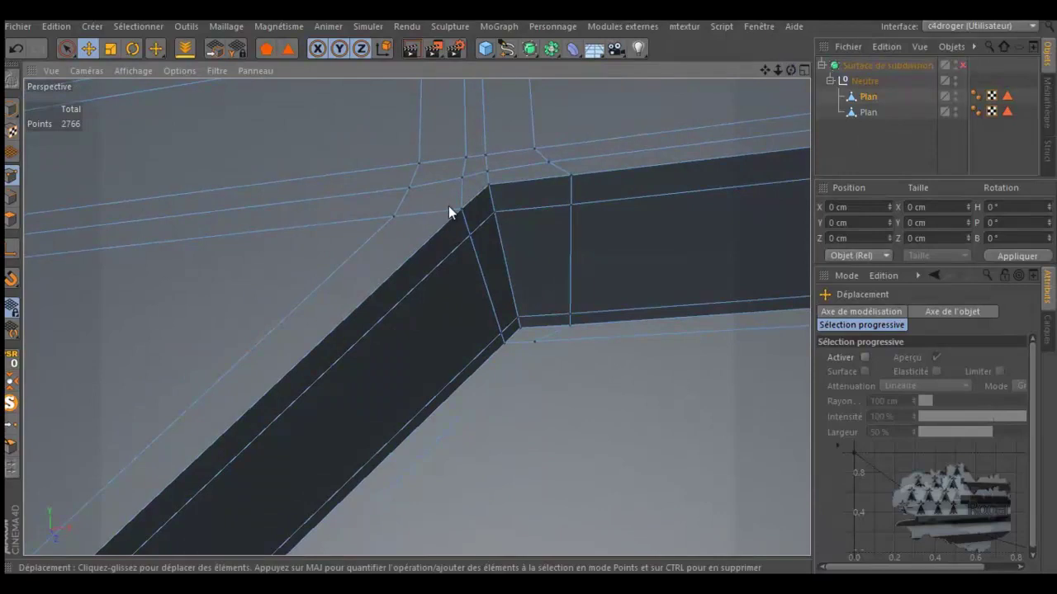
scroll(449, 206, "up", 1)
scroll(421, 198, "up", 1)
- With Live Selection and Only Select Visible Elements off, pick the groove corner points
left_click(67, 48)
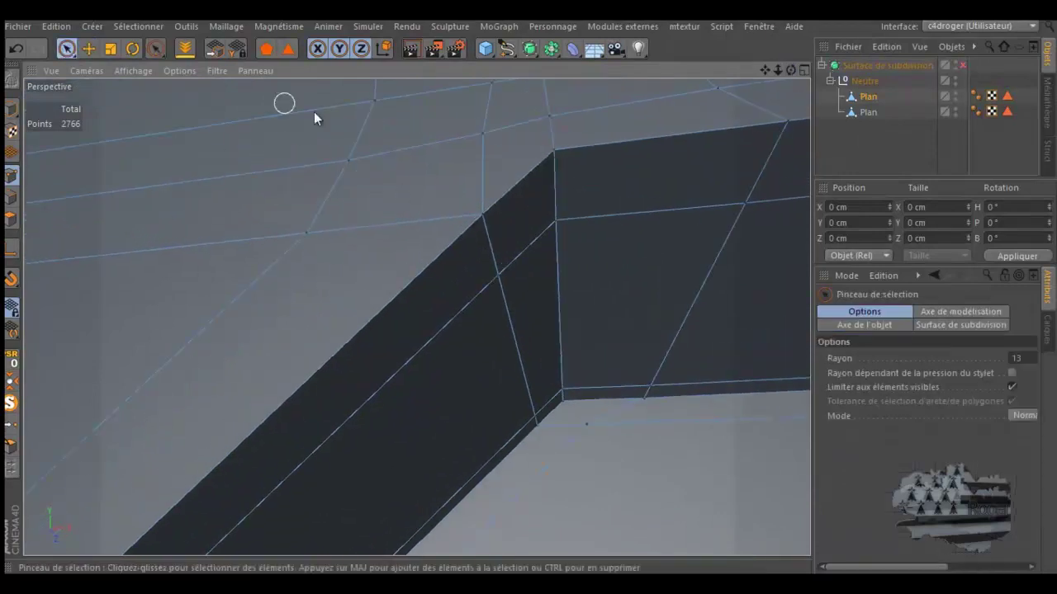
left_click(1012, 387)
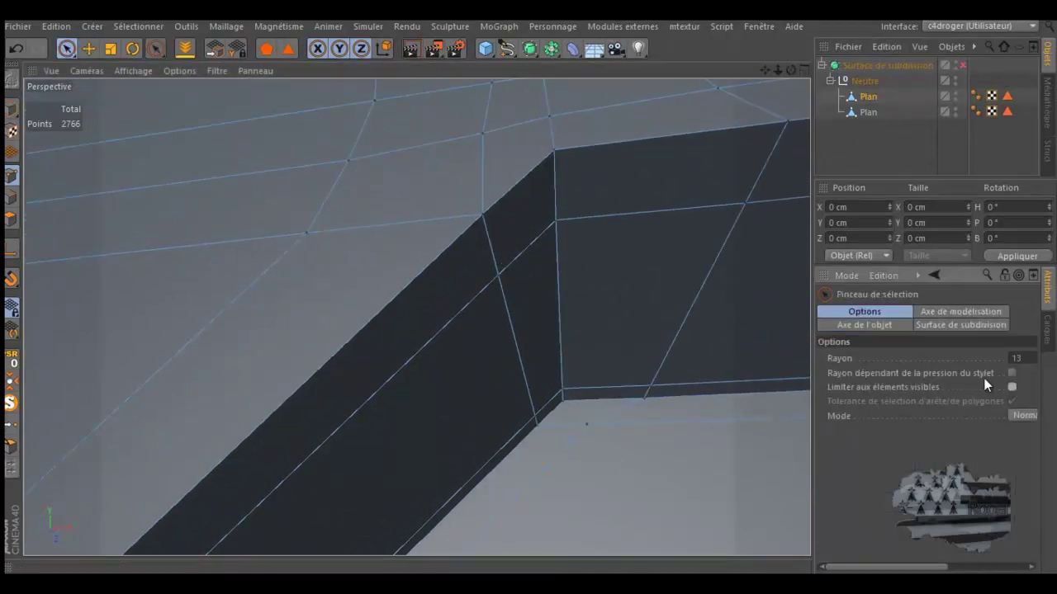
left_click(484, 214)
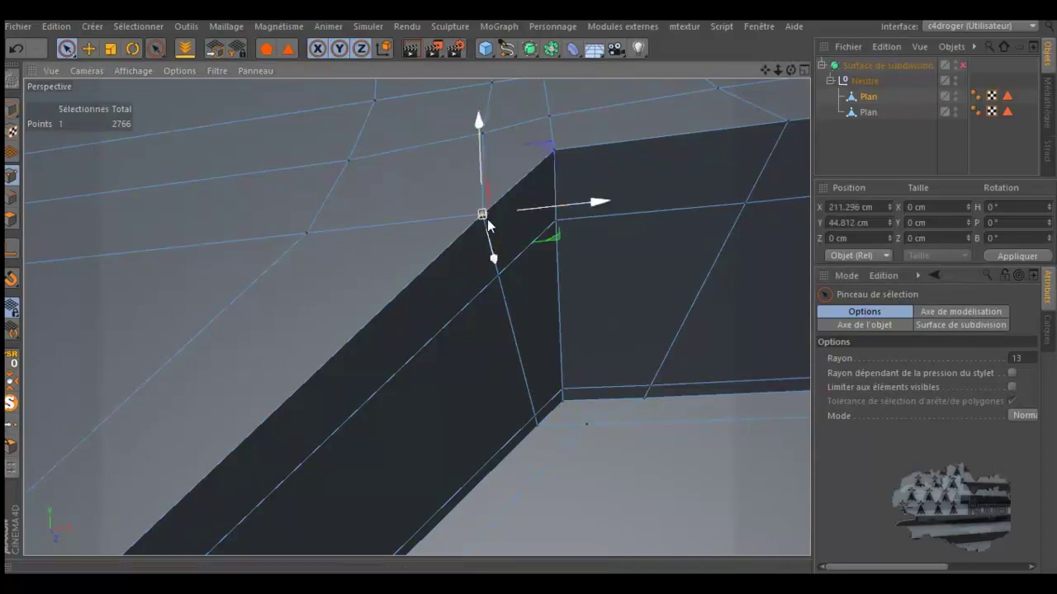
left_click(552, 153)
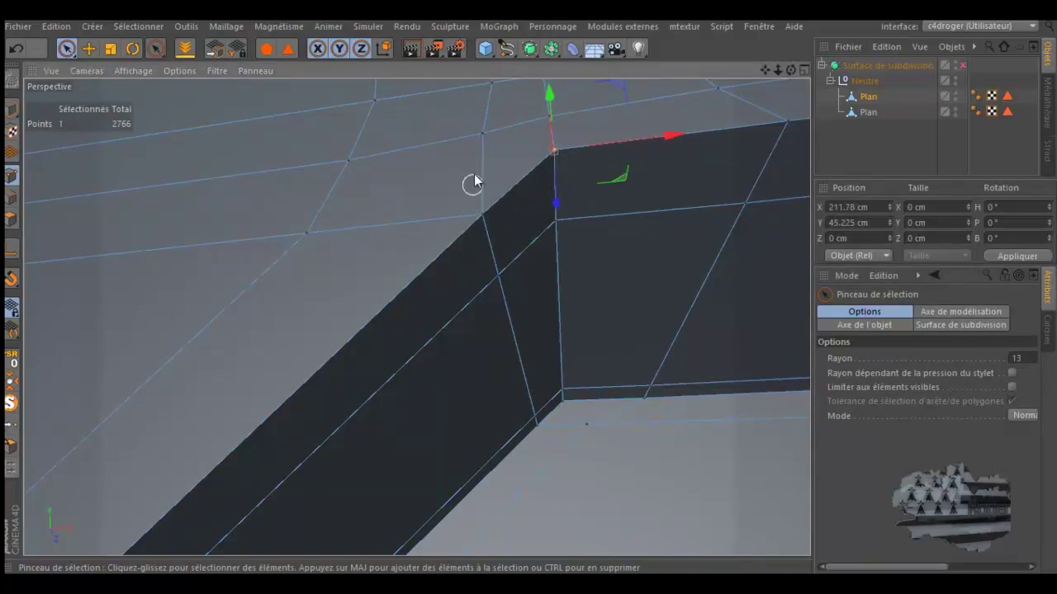
left_click(482, 133)
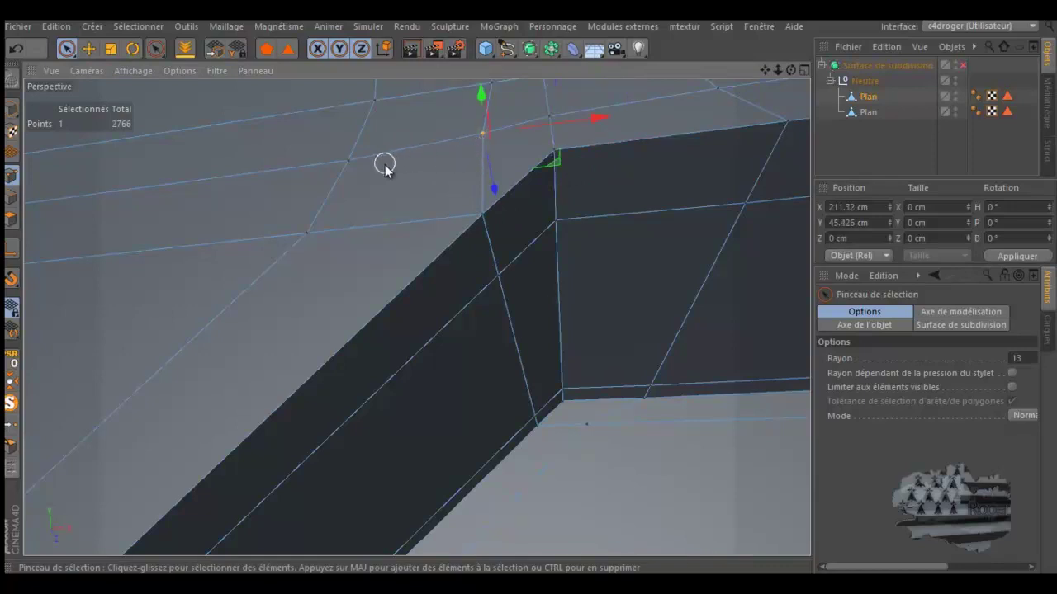
- Zoom in on the selected corner points and switch to Polygons mode
scroll(396, 173, "down", 2)
scroll(417, 172, "down", 2)
scroll(431, 170, "down", 2)
scroll(438, 171, "down", 1)
scroll(442, 174, "down", 2)
scroll(129, 496, "up", 1)
scroll(132, 487, "up", 3)
scroll(147, 476, "down", 3)
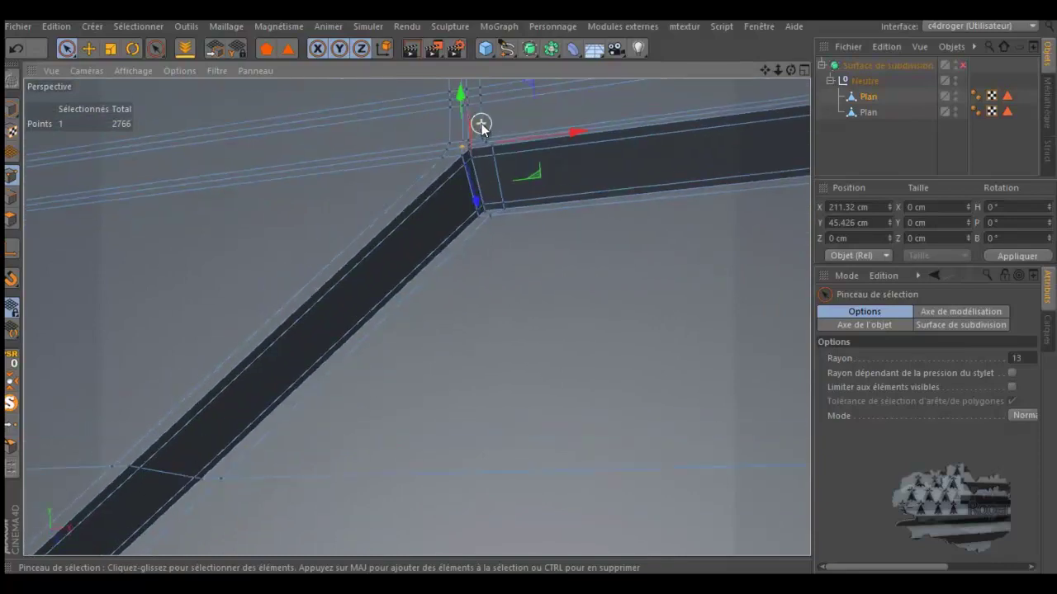
scroll(479, 124, "up", 2)
scroll(483, 132, "up", 1)
left_click(12, 220)
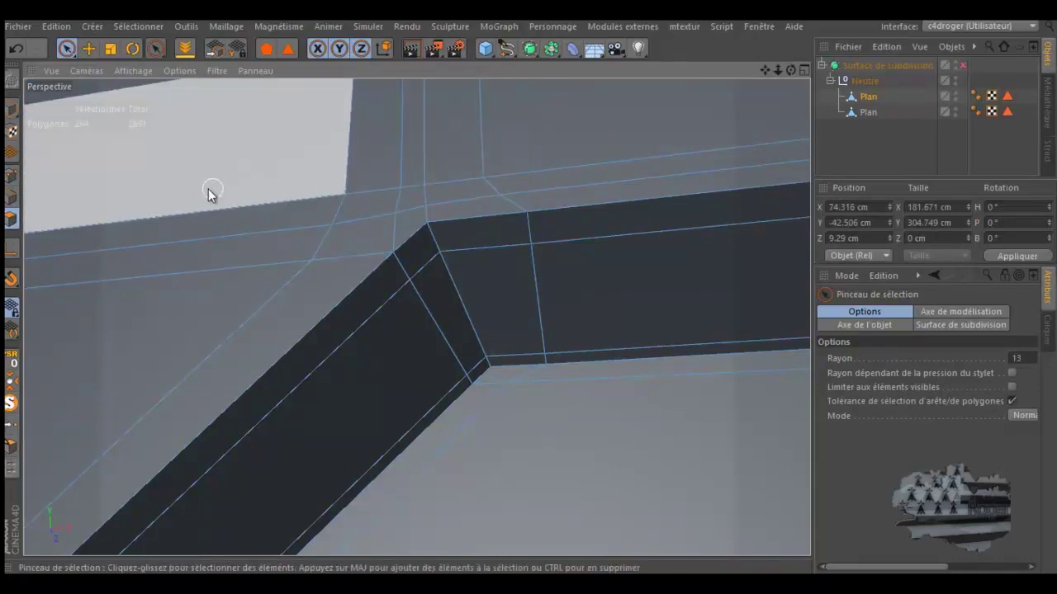
- Toggle subdivision smoothing on, off and on again to compare the groove corner against the cage
mouse_move(476, 244)
right_mouse_down("alt")
mouse_move(382, 281)
mouse_move(309, 288)
right_mouse_up("alt")
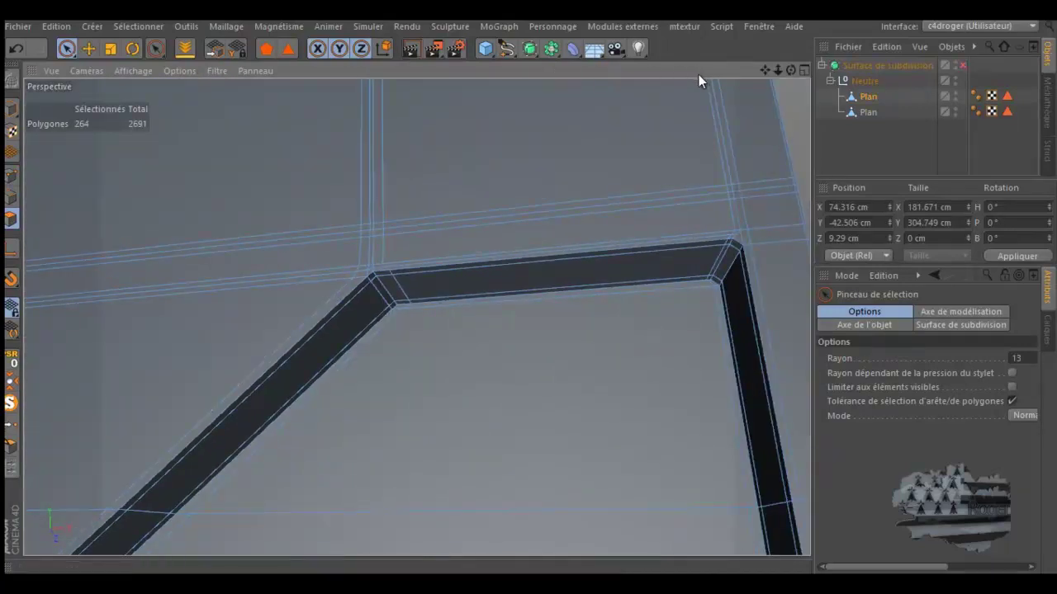
left_click(961, 65)
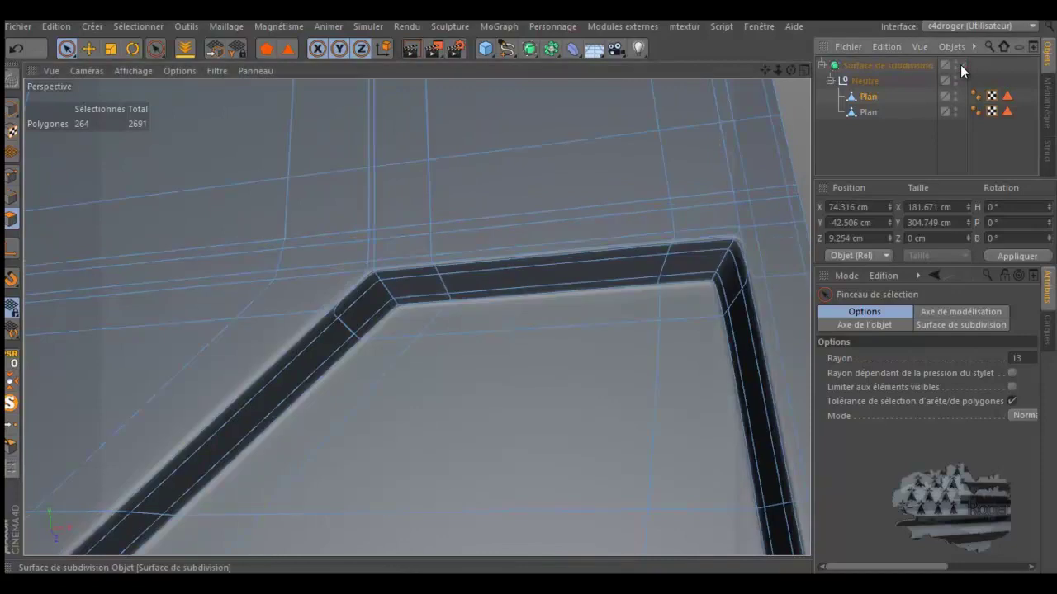
scroll(289, 357, "up", 3)
scroll(289, 360, "up", 2)
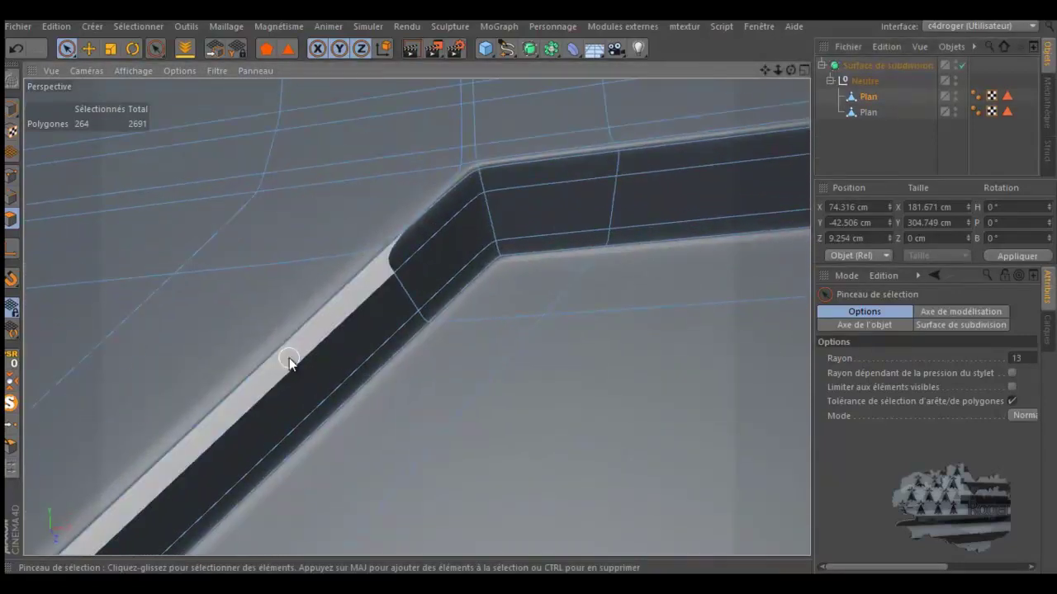
left_click(962, 63)
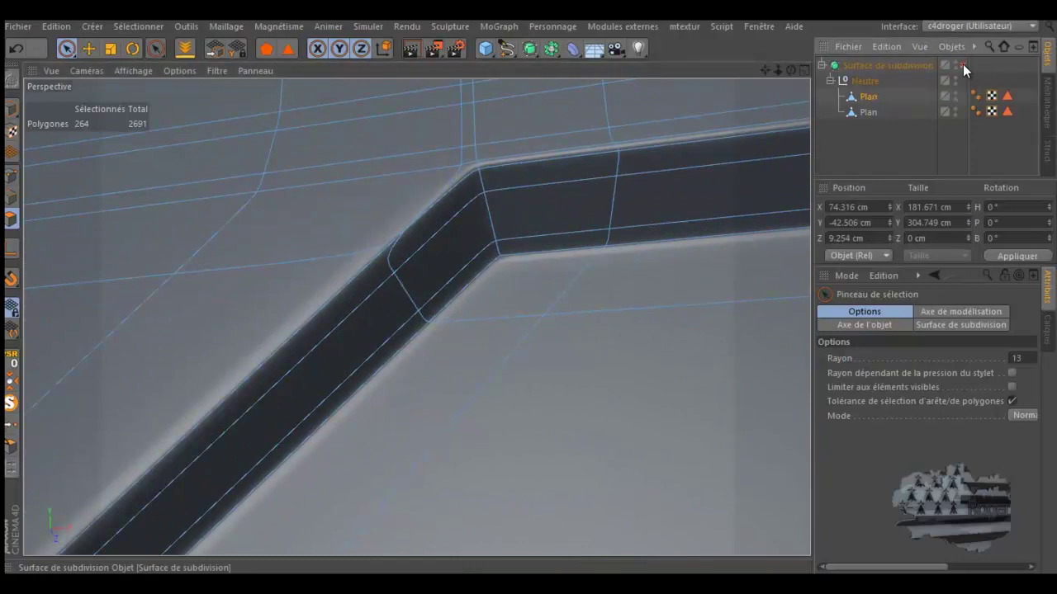
left_click(964, 63)
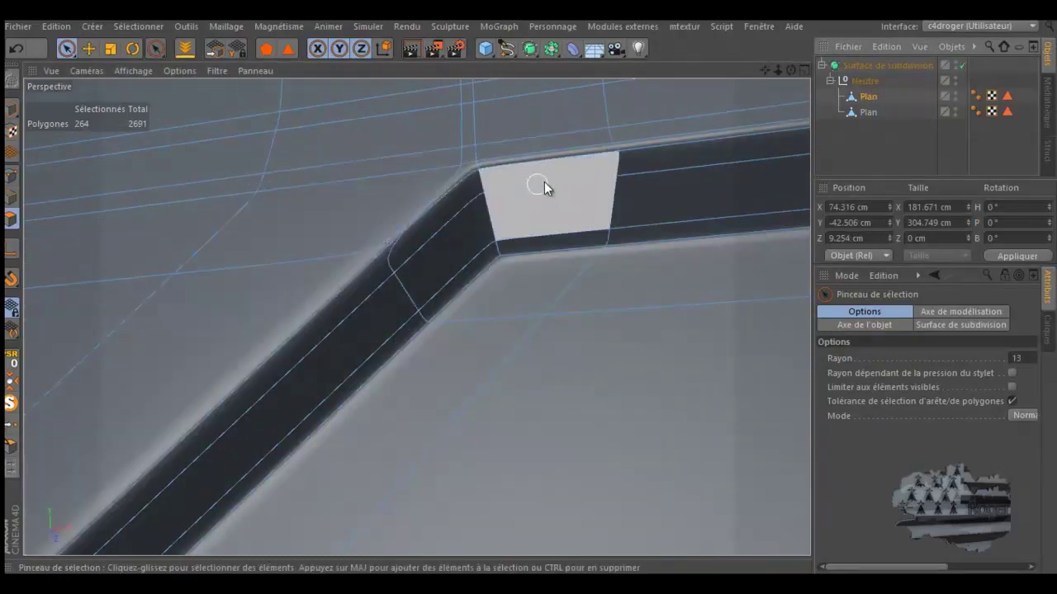
scroll(441, 151, "up", 2)
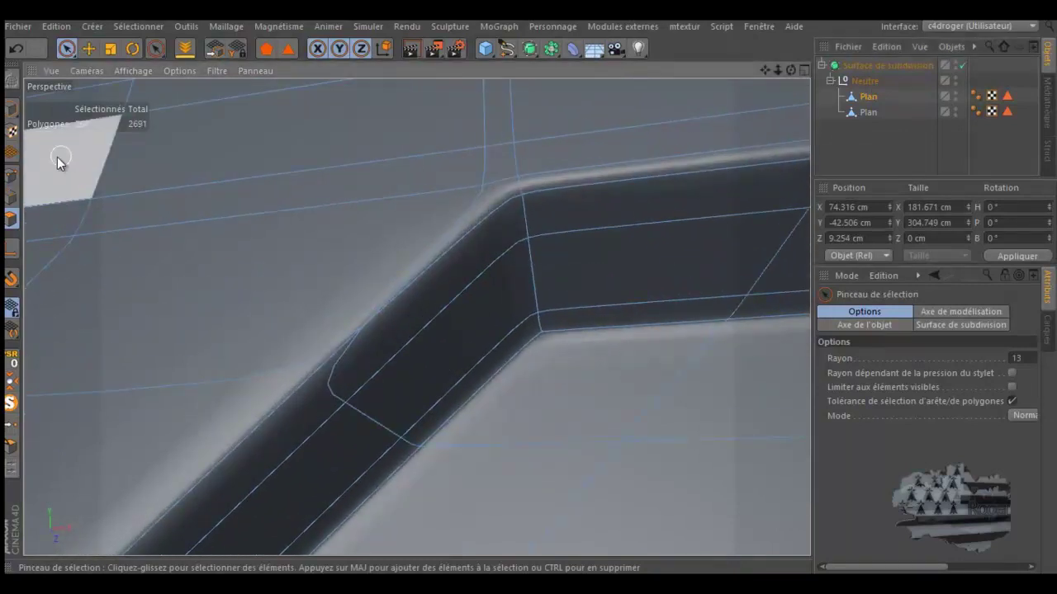
left_click(10, 179)
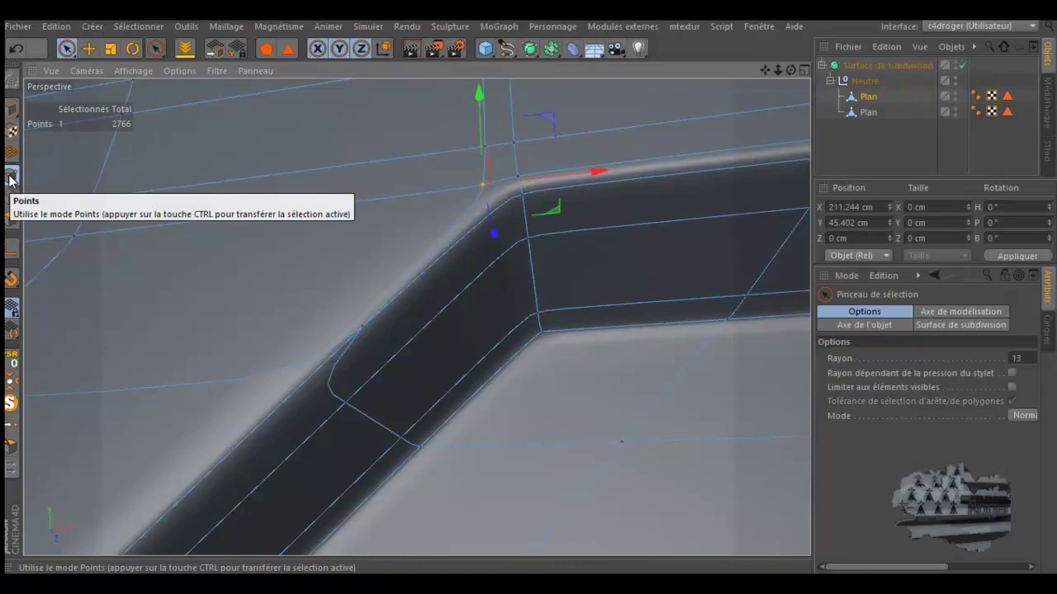
- Turn off subdivision smoothing and orbit for a steeper view of the groove corner
left_click(963, 65)
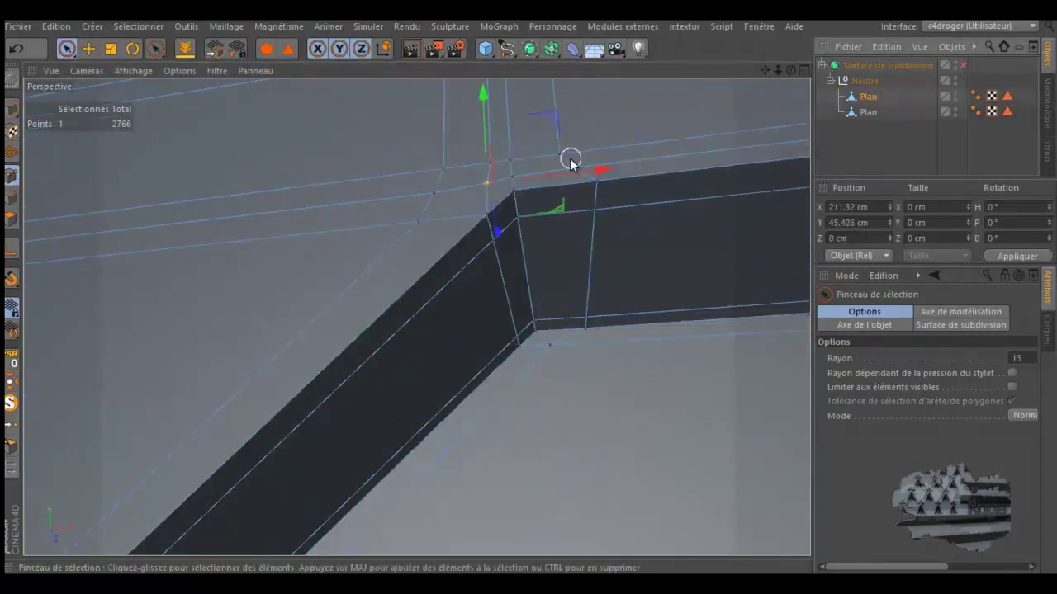
scroll(563, 161, "up", 2)
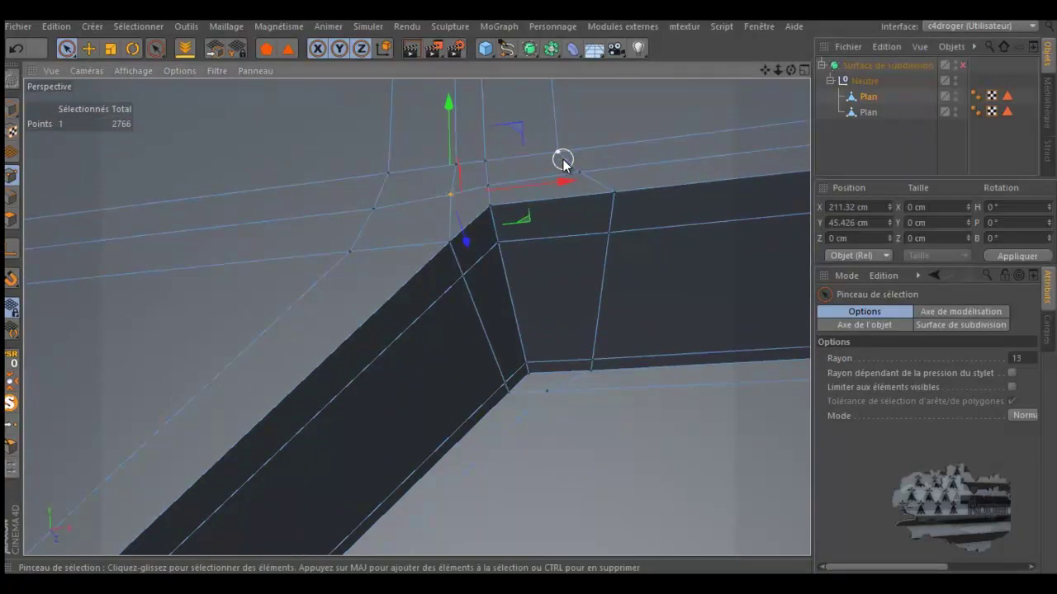
left_click_drag(789, 68, 527, 288)
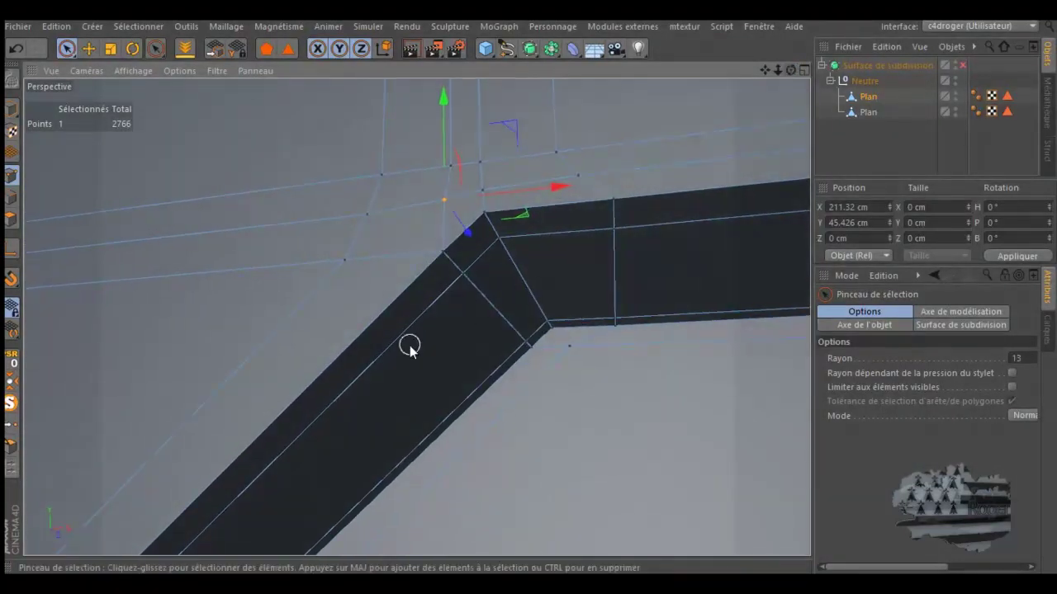
- Select the point where the groove meets the face, delete it, then undo the deletion
left_click(442, 253)
left_click(460, 279)
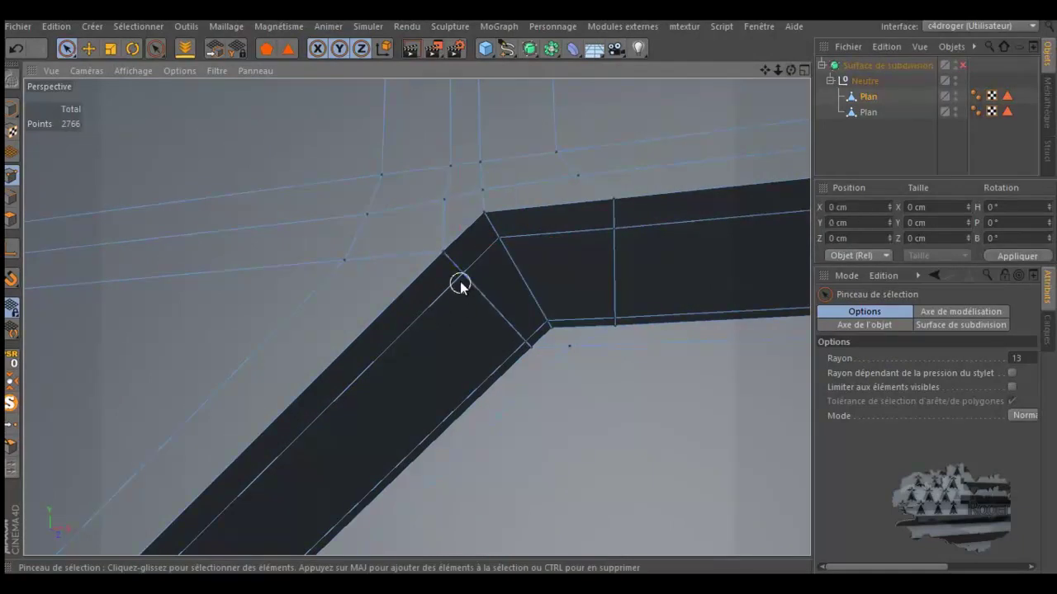
left_click(521, 338)
left_click(519, 380)
left_click(525, 351)
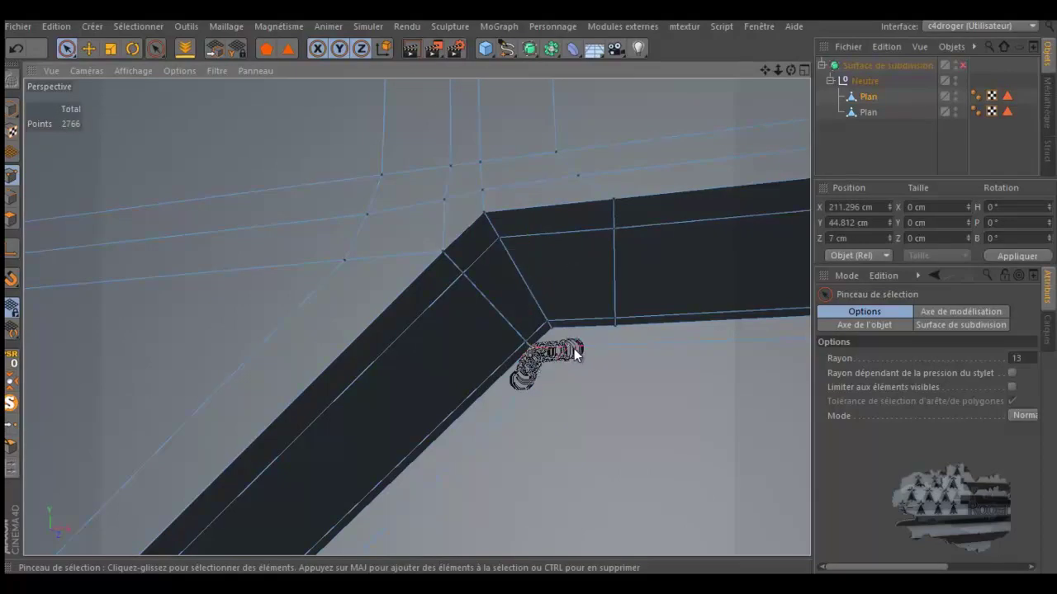
left_click(569, 348)
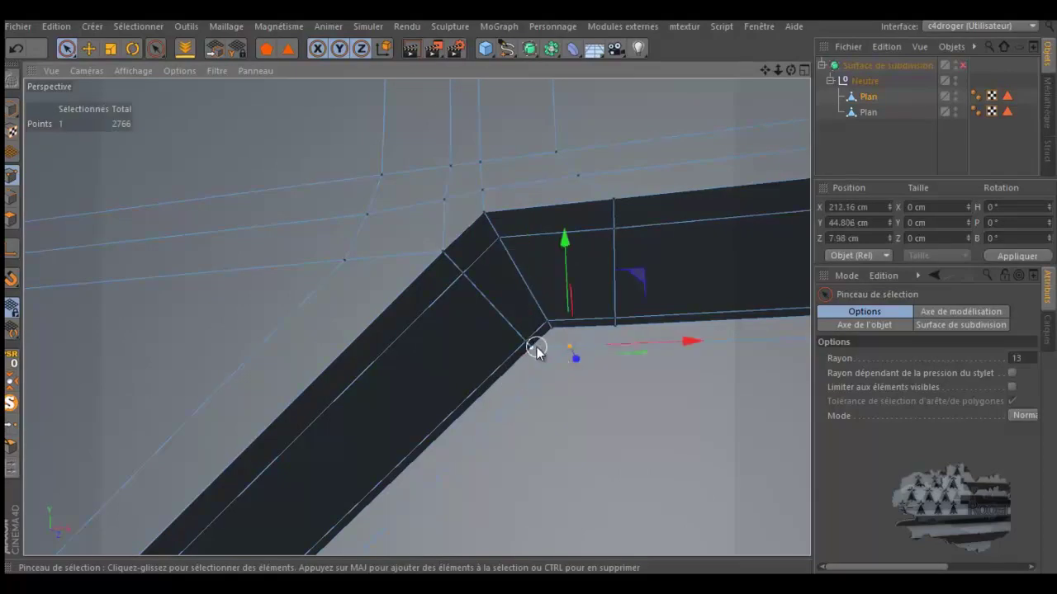
left_click(536, 351)
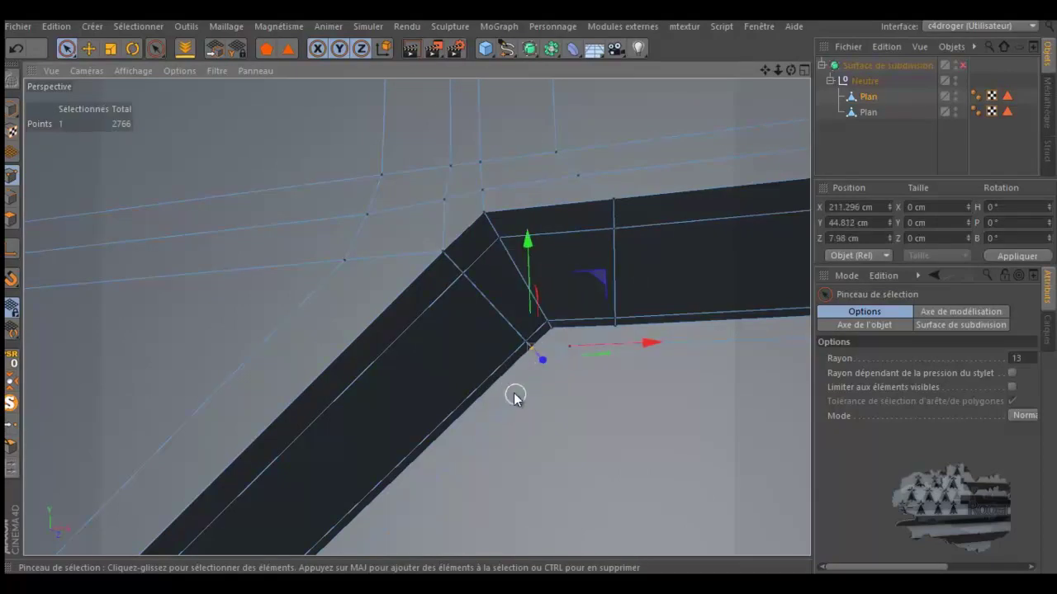
left_click(444, 255)
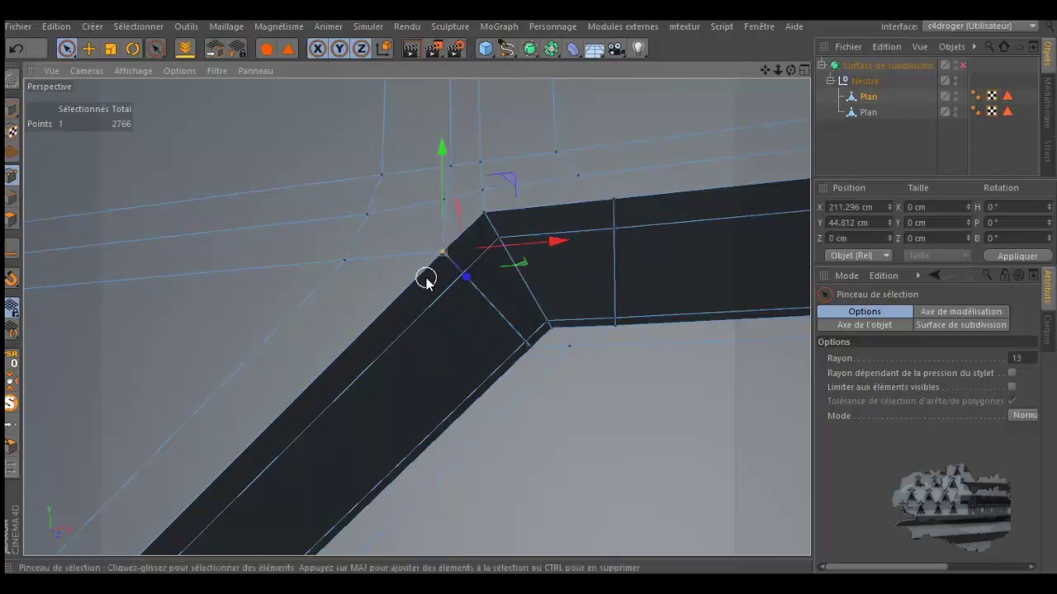
key("Delete")
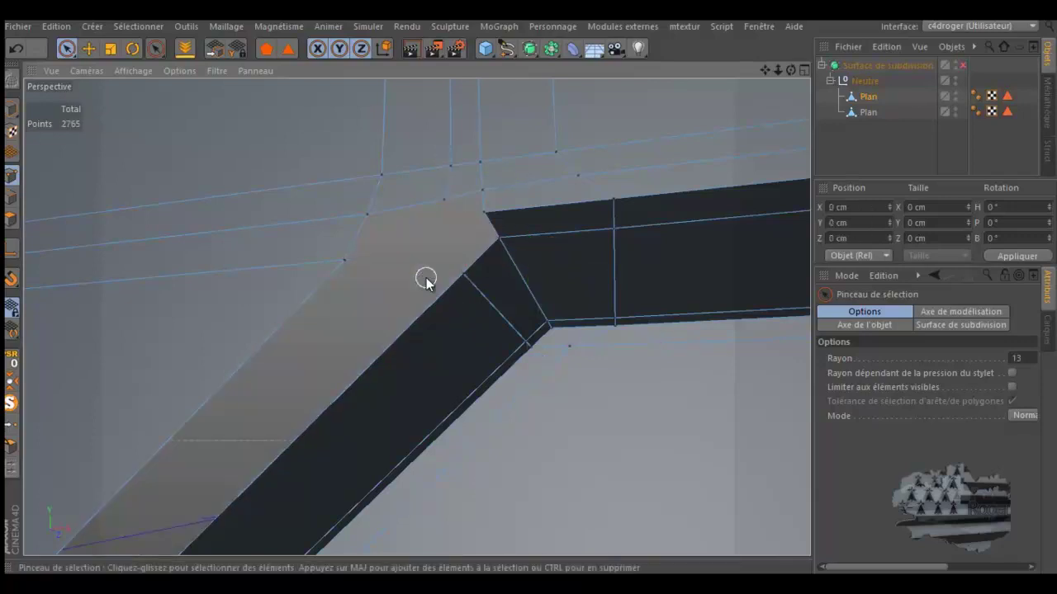
left_click(16, 47)
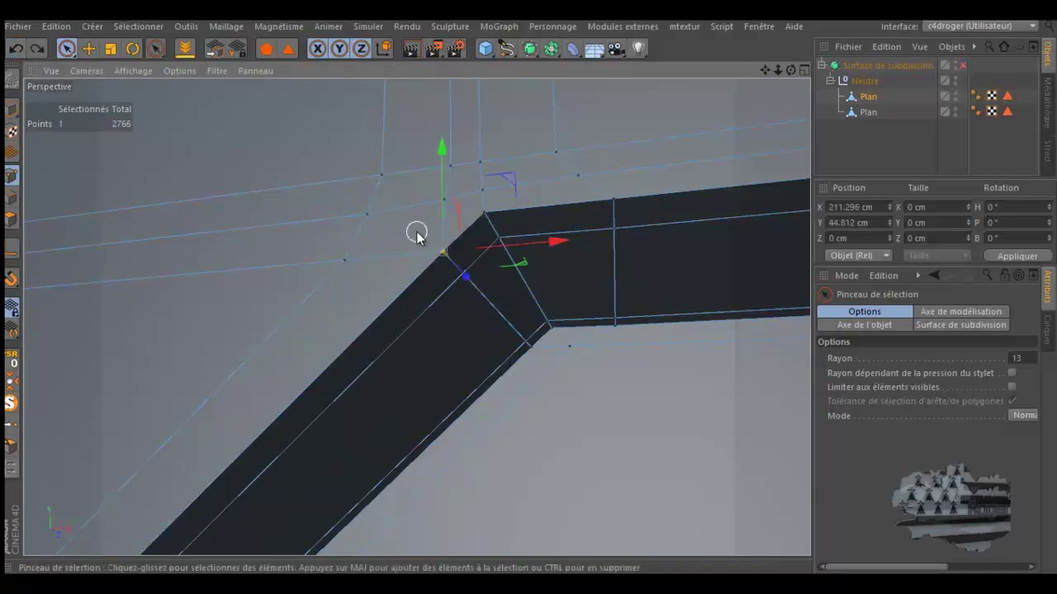
- In Polygons mode, select the corner, slanted, strip and floor faces around the groove
left_click(12, 219)
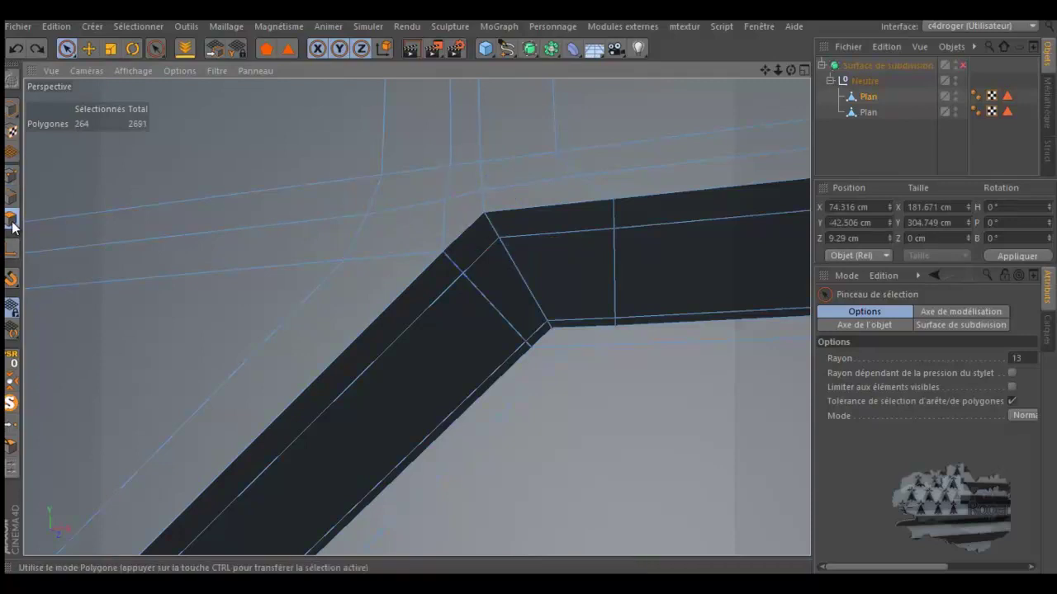
left_click(394, 231)
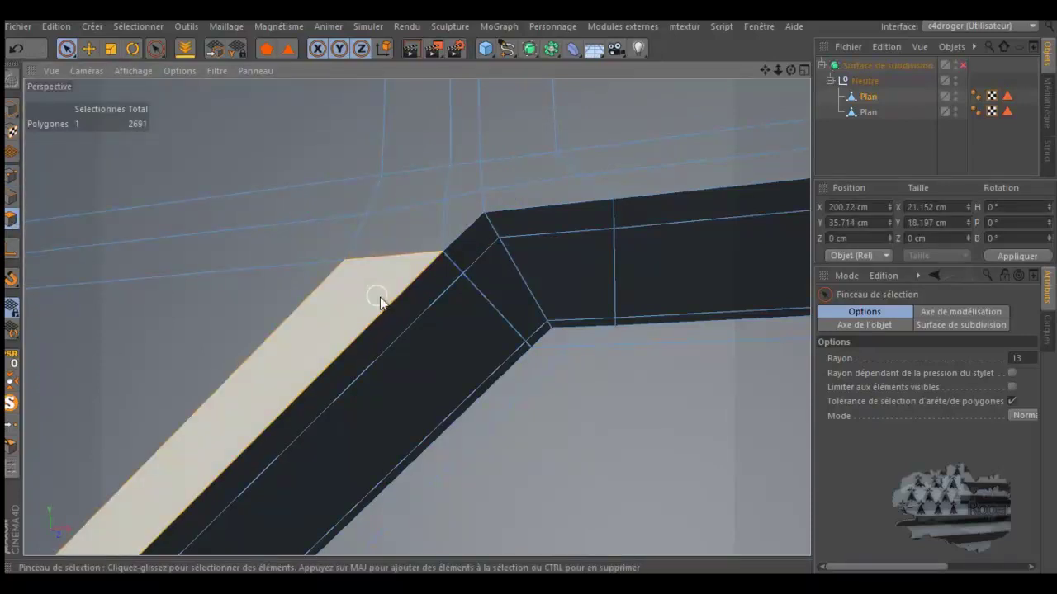
left_click(378, 301)
left_click(399, 310)
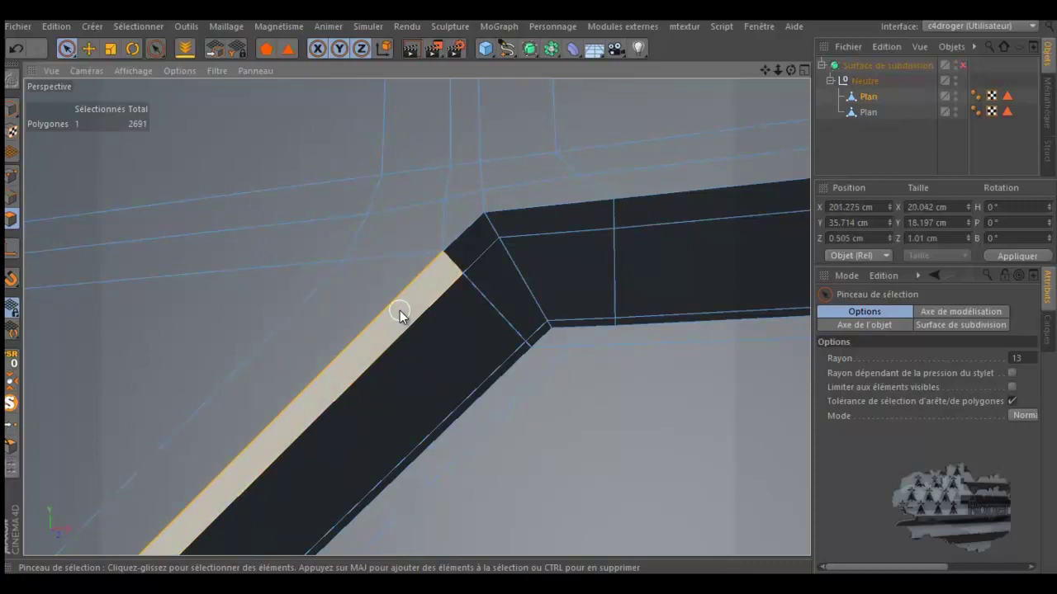
left_click(473, 243)
left_click(554, 417)
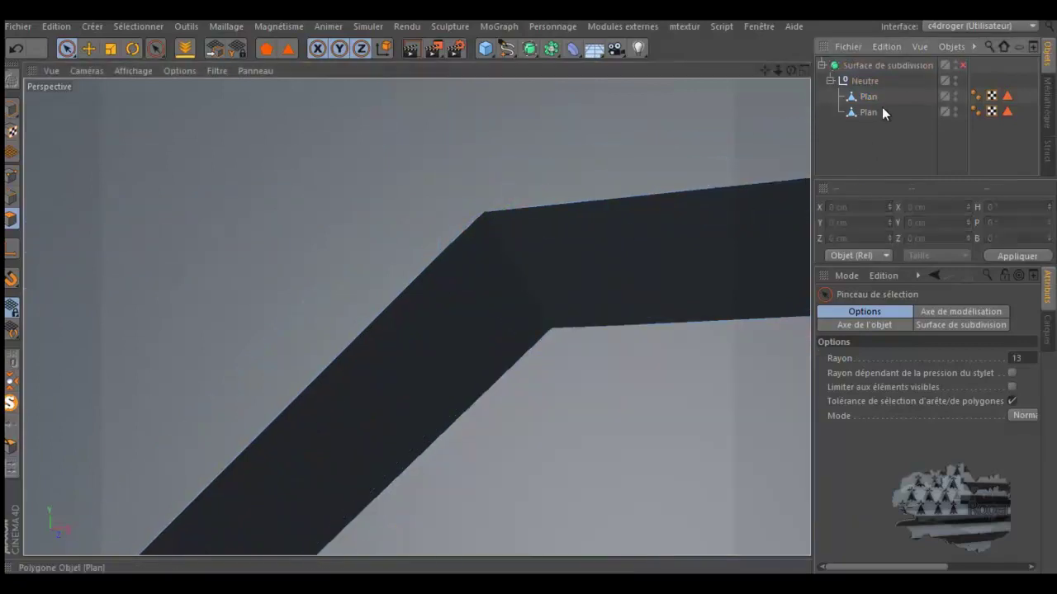
- Select Plan and toggle subdivision smoothing on and off to compare the groove corner
left_click(907, 90)
left_click(963, 63)
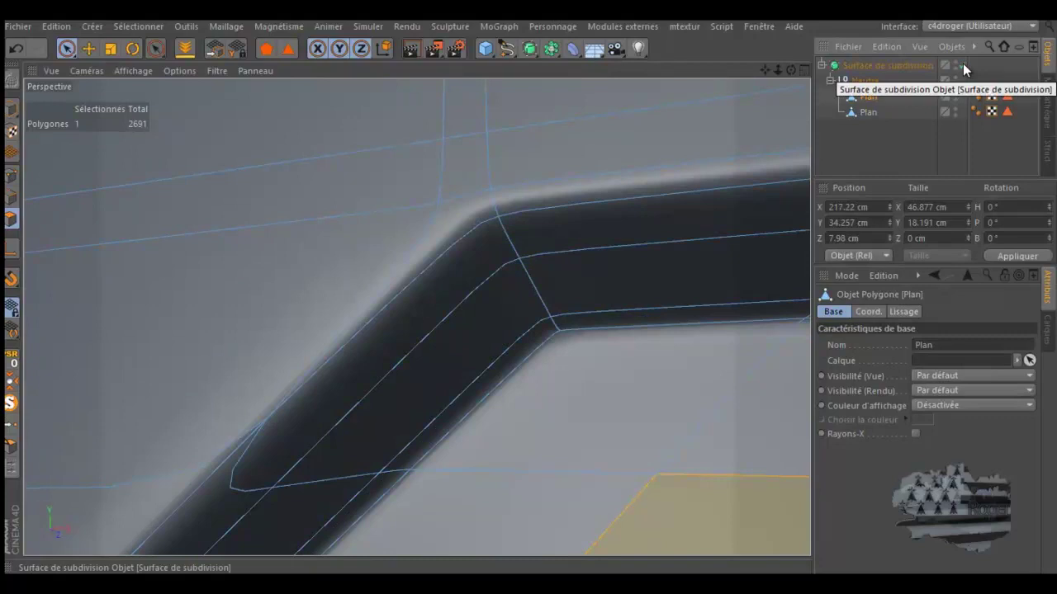
left_click(963, 63)
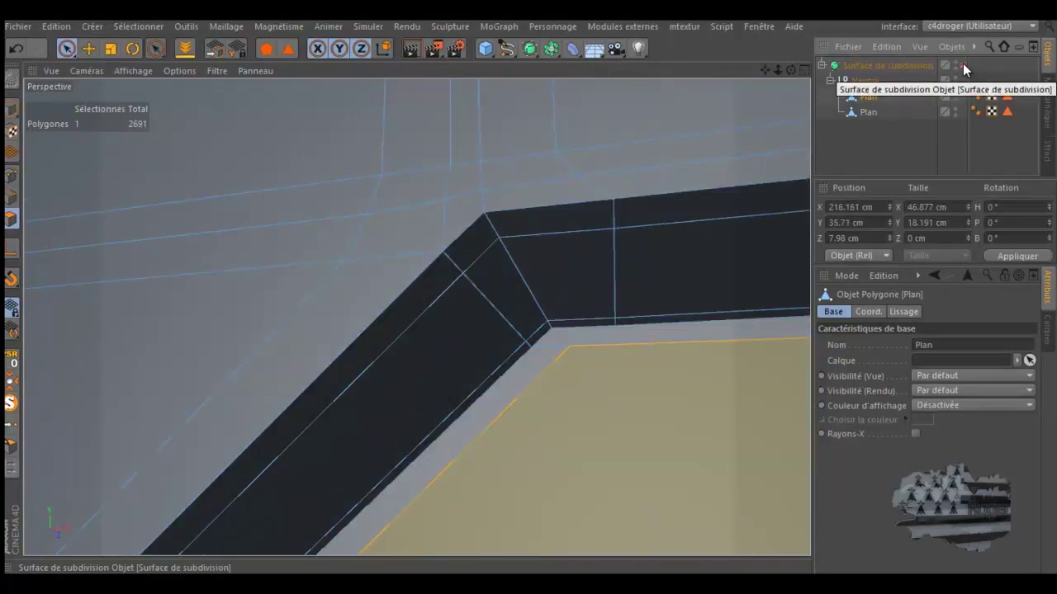
scroll(640, 212, "down", 3)
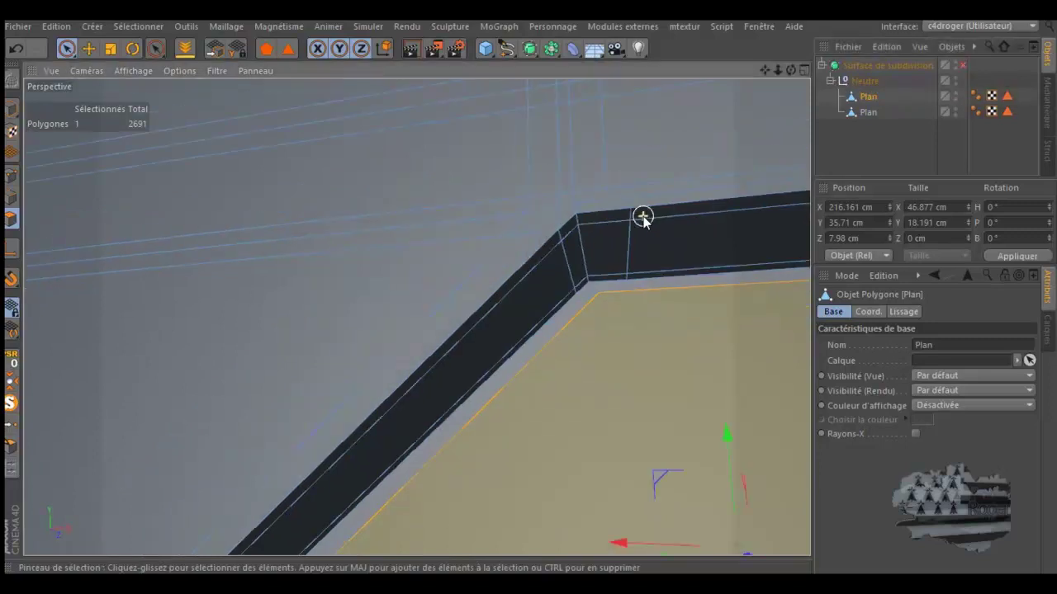
left_click(964, 64)
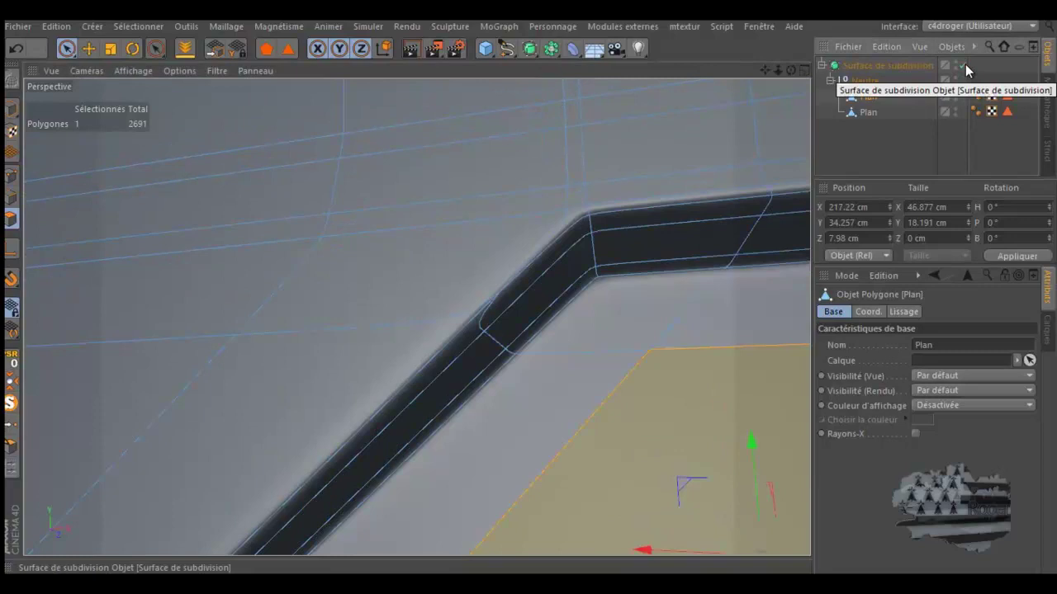
left_click(965, 65)
left_click(963, 65)
left_click(963, 64)
left_click(964, 65)
- Orbit and zoom the view to face the beam corner head-on
mouse_move(382, 245)
left_mouse_down("alt")
mouse_move(235, 286)
mouse_move(608, 299)
left_mouse_up("alt")
scroll(649, 272, "up", 3)
scroll(636, 266, "up", 2)
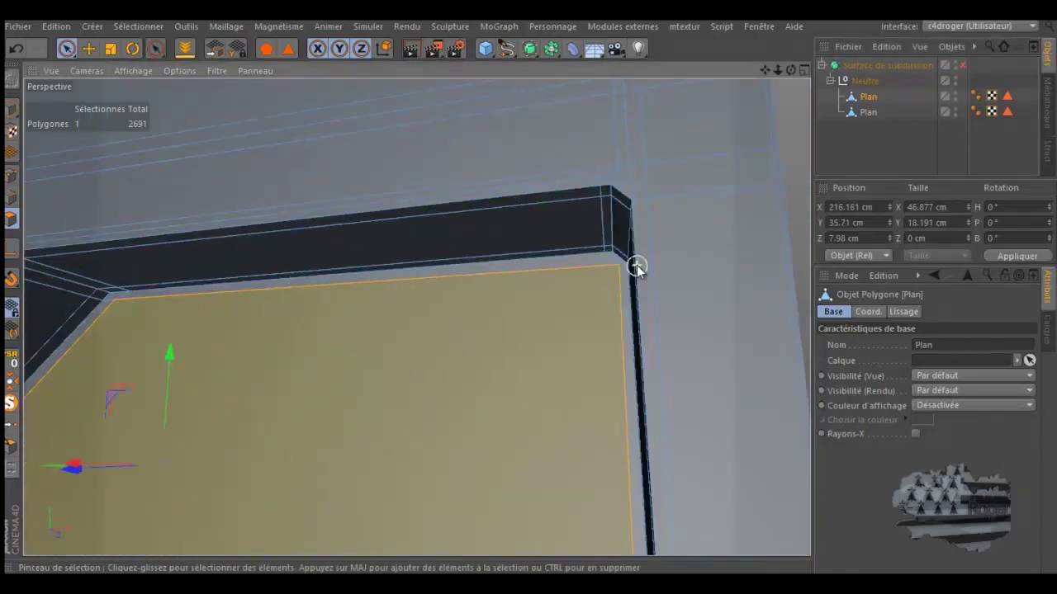
scroll(637, 267, "up", 2)
scroll(636, 267, "up", 2)
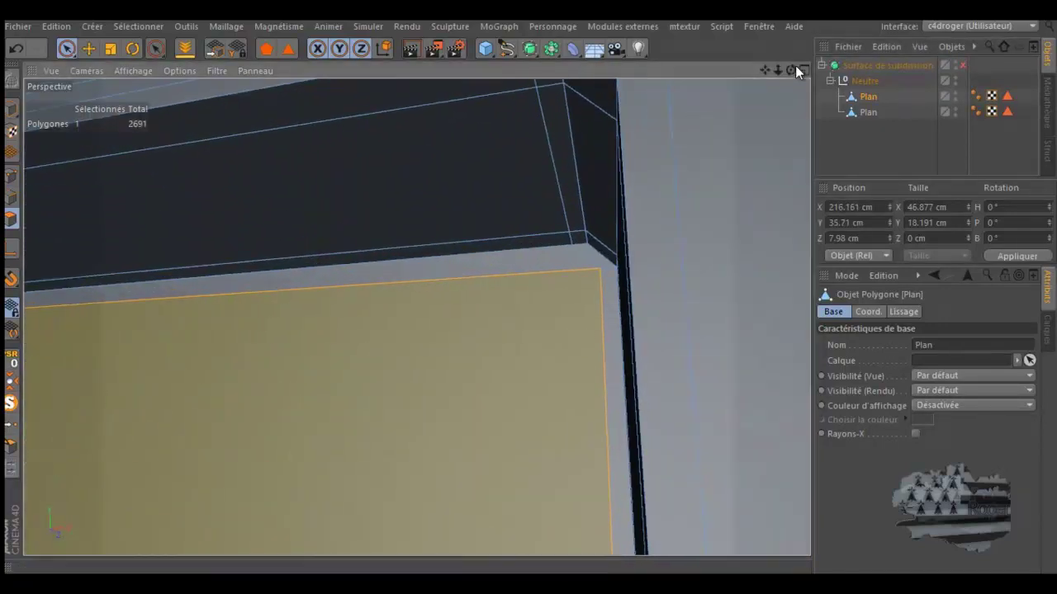
left_click_drag(795, 70, 528, 289)
scroll(528, 287, "down", 2)
scroll(527, 287, "down", 1)
scroll(527, 287, "up", 2)
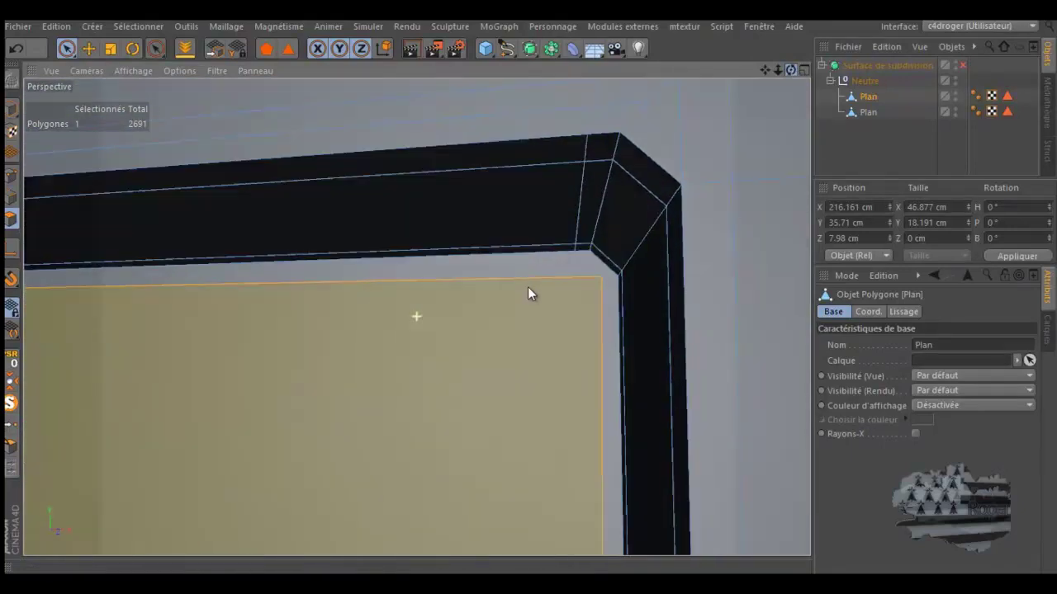
scroll(527, 287, "up", 2)
- In Points mode, select the beam-corner points and nudge them along X
left_click(12, 176)
left_click(89, 48)
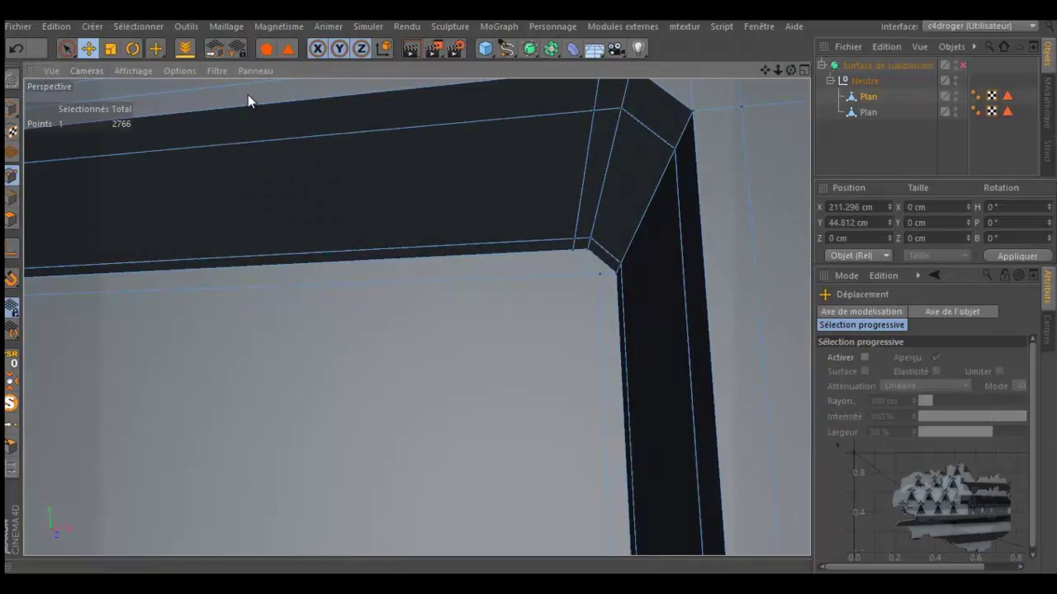
left_click(590, 248, "shift")
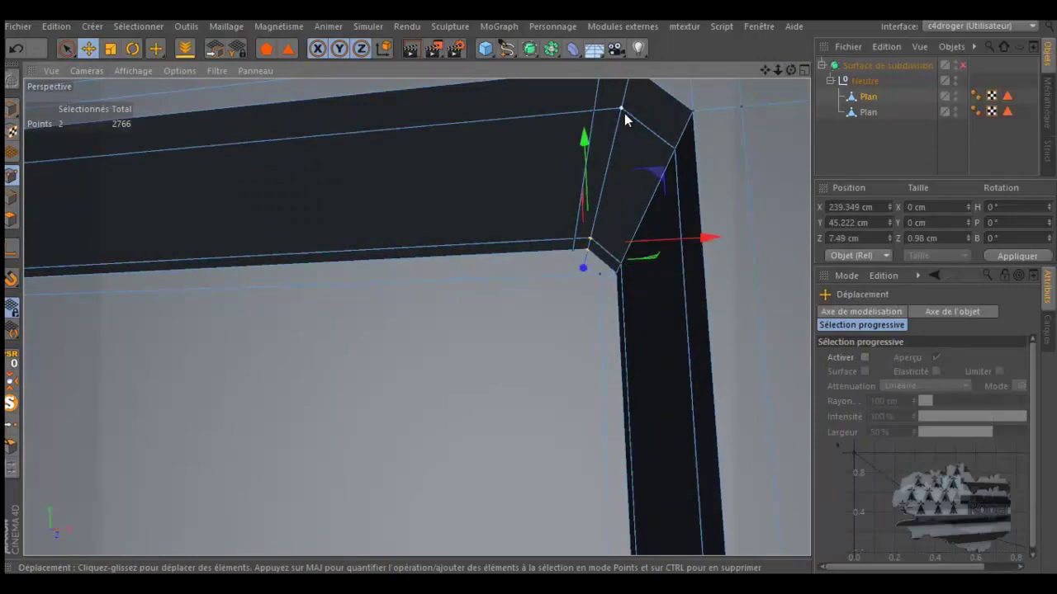
left_click(623, 110, "shift")
scroll(584, 323, "down", 2)
left_click(622, 180, "shift")
left_click(633, 165, "shift")
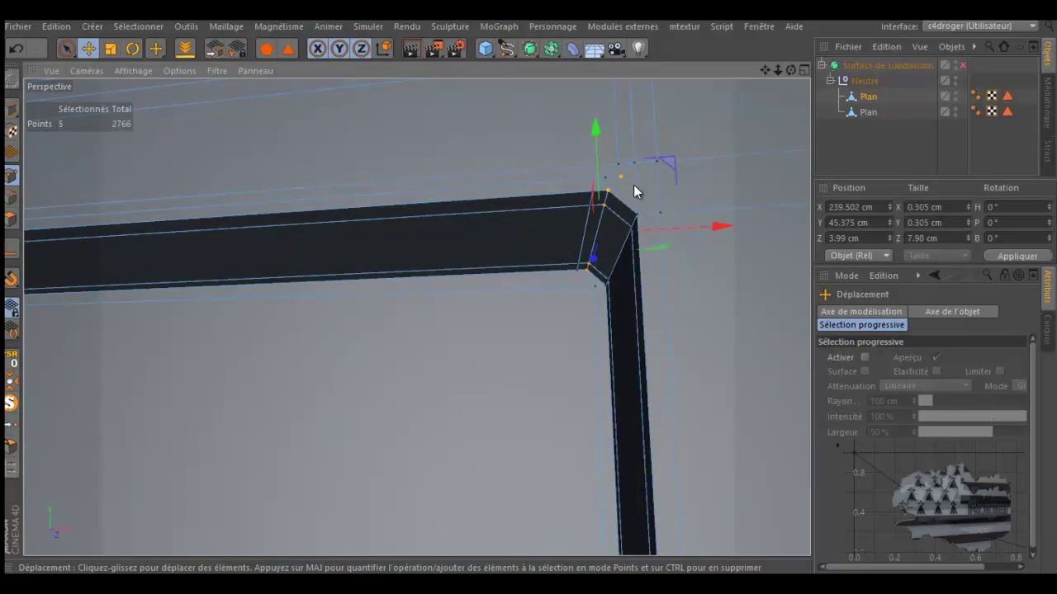
left_click(626, 179, "ctrl")
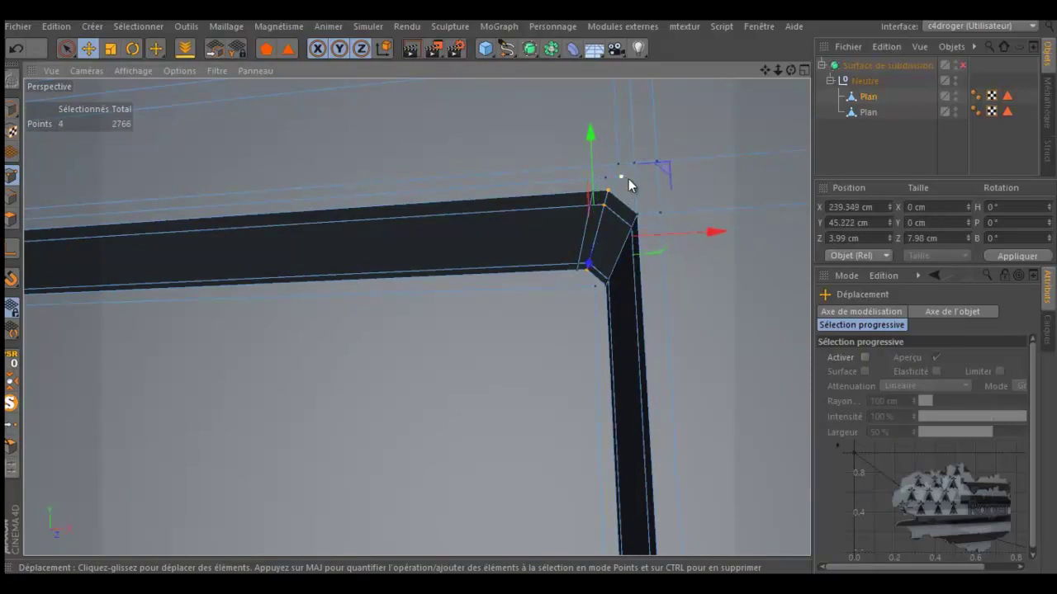
left_click_drag(707, 231, 729, 240)
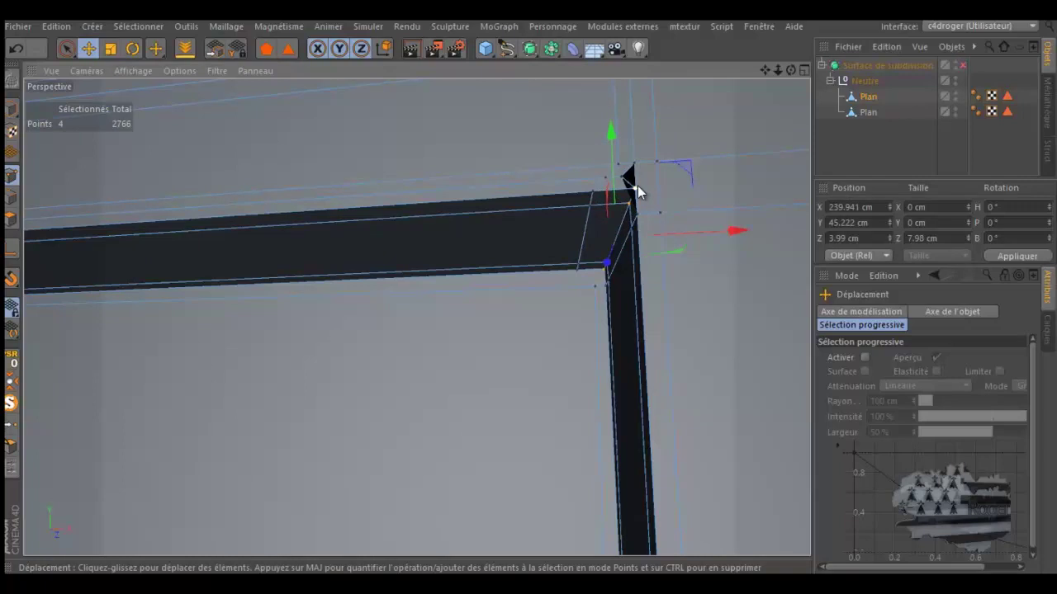
- Shift the single outer corner point 0.288 cm along X
scroll(637, 185, "up", 3)
scroll(642, 186, "up", 2)
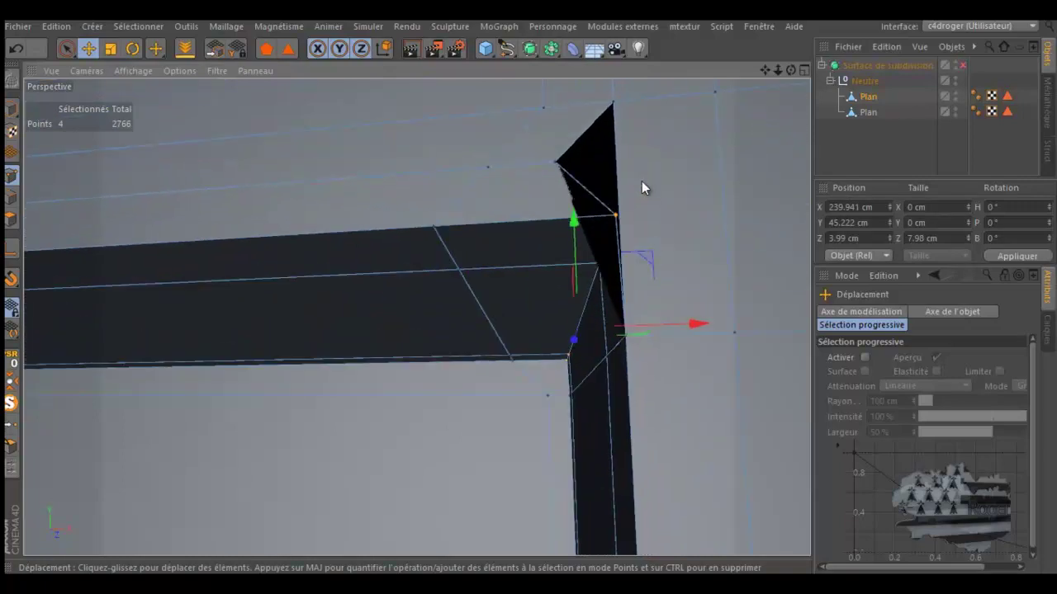
left_click(558, 163)
left_click_drag(646, 159, 713, 164)
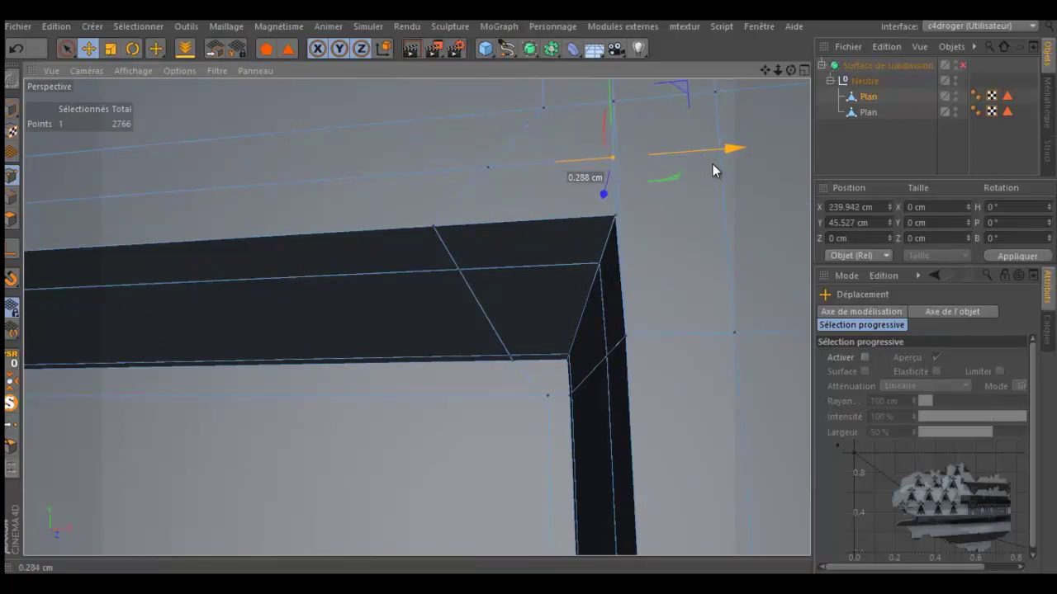
left_click_drag(712, 164, 712, 164)
- Cut an edge loop near the groove corner with the Knife in Loop mode, then select corner points
key("k")
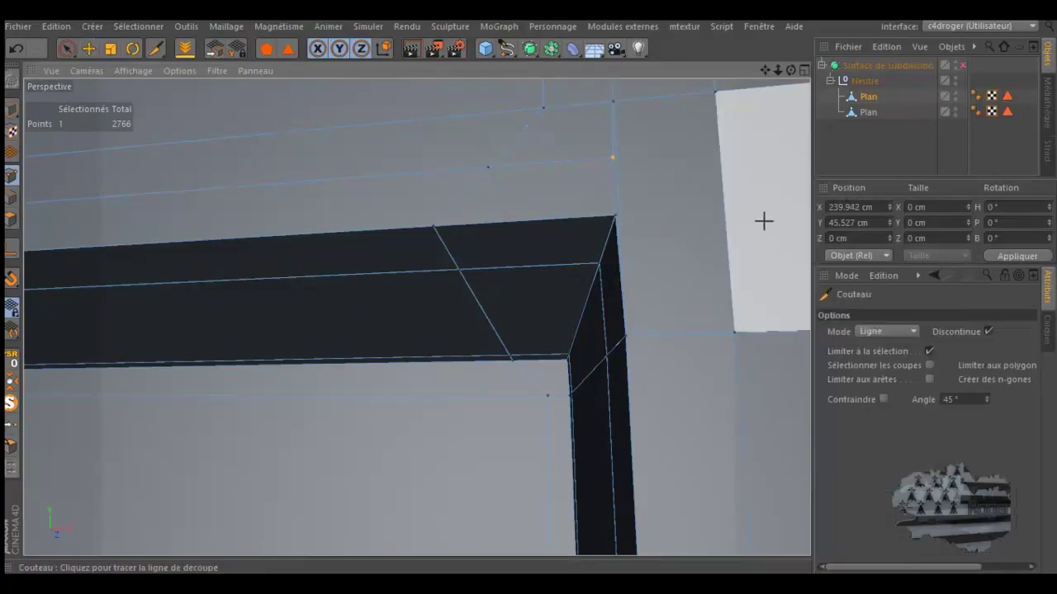
left_click(871, 331)
left_click(877, 394)
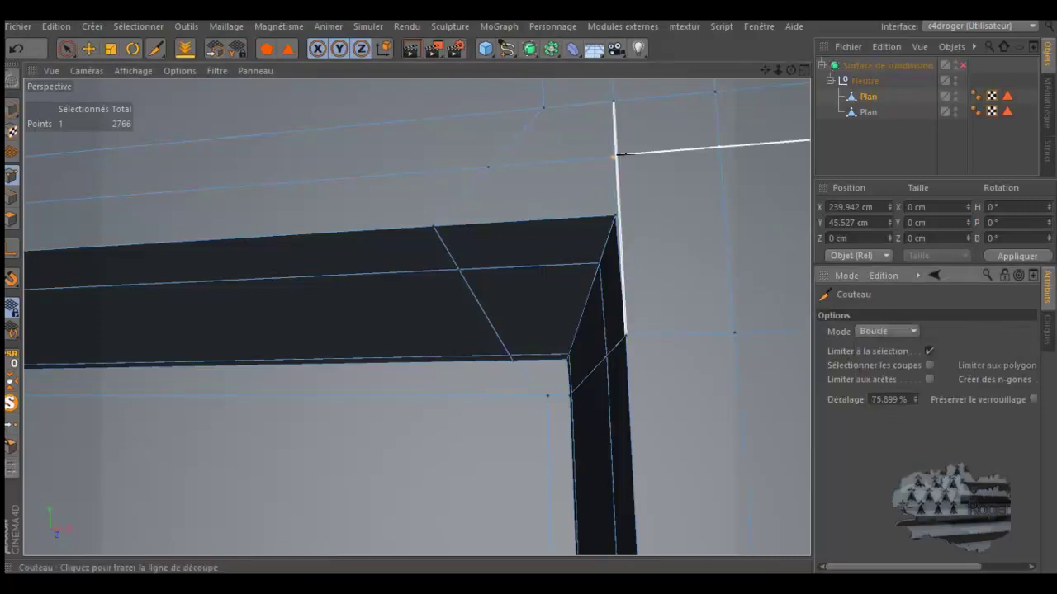
left_click(617, 155)
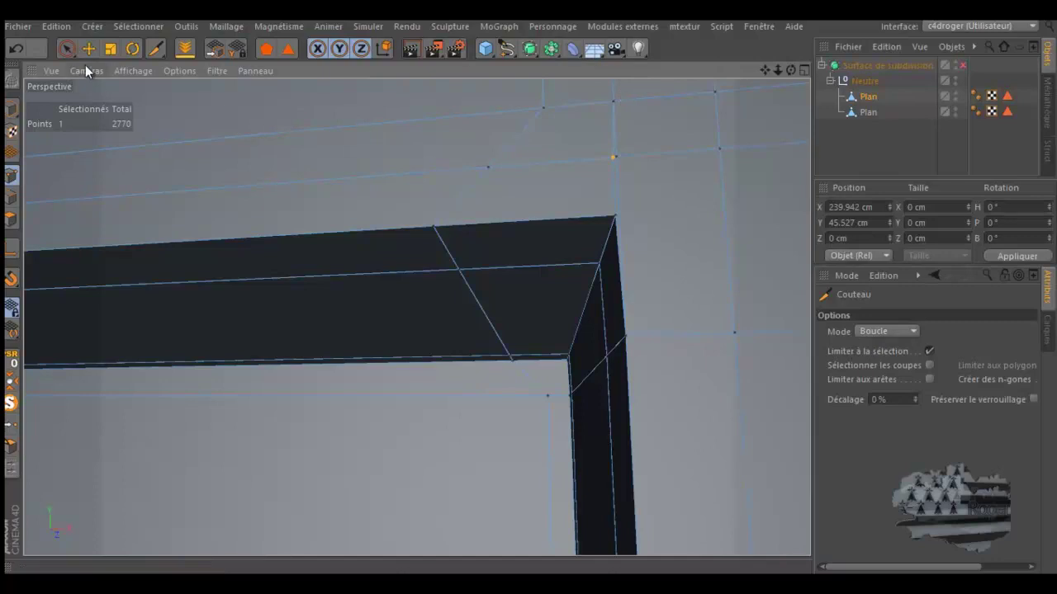
key("space")
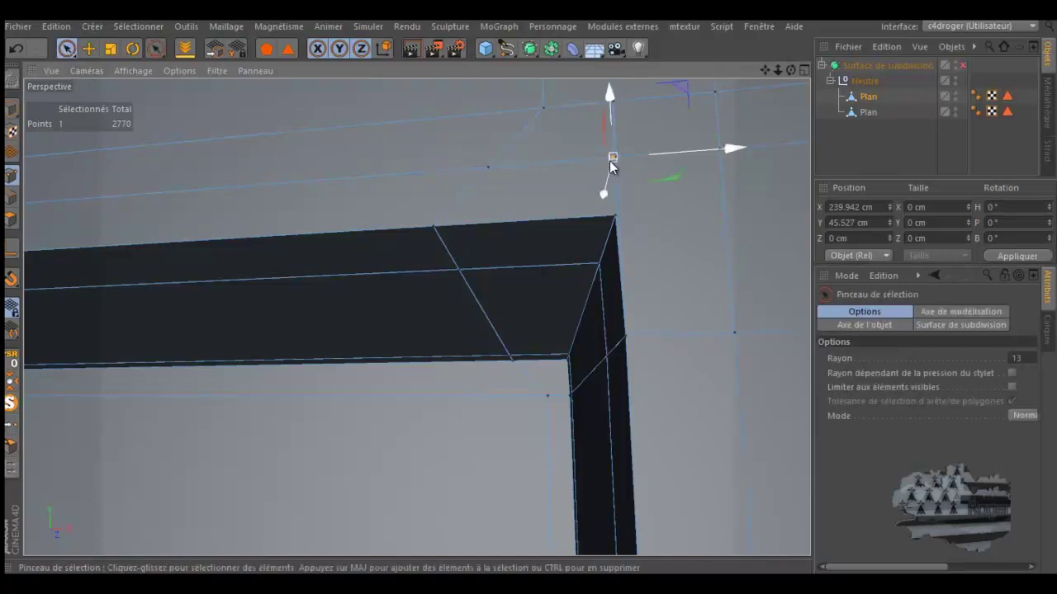
left_click(606, 158, "shift")
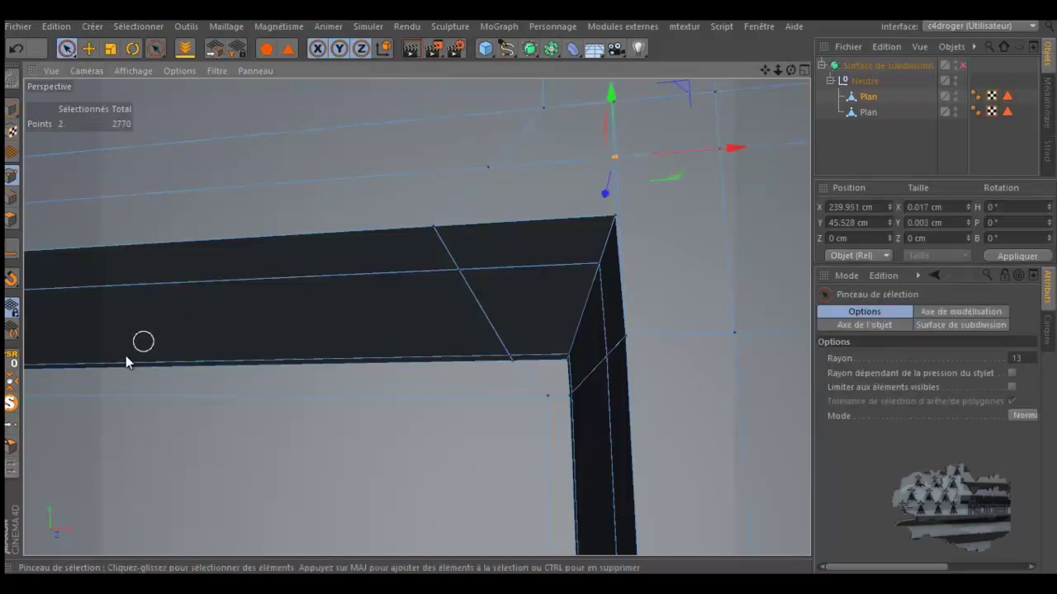
- Add a second loop cut across the groove corner
key("m")
key("q")
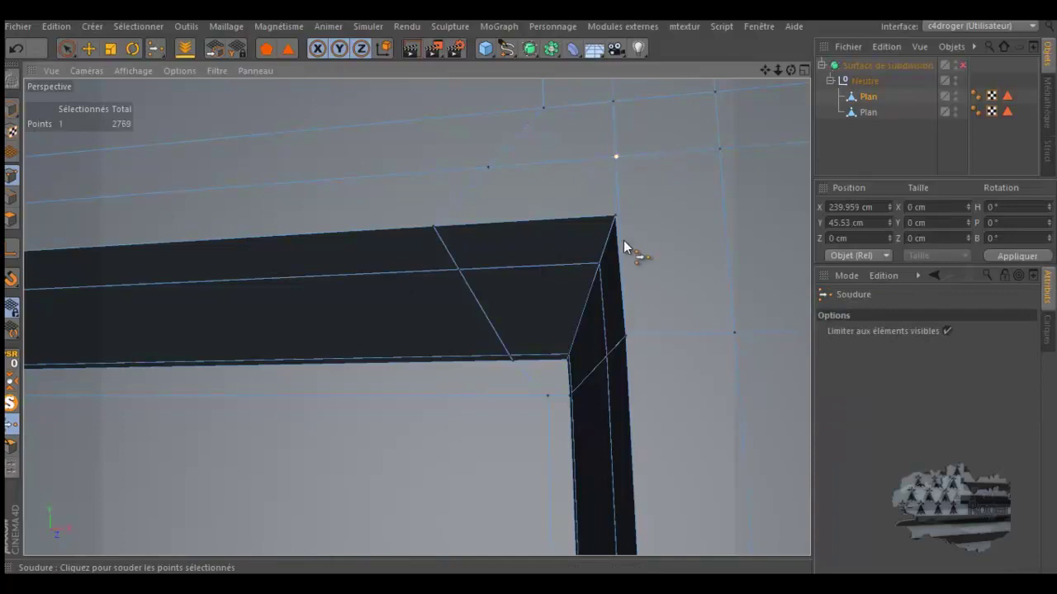
key("space")
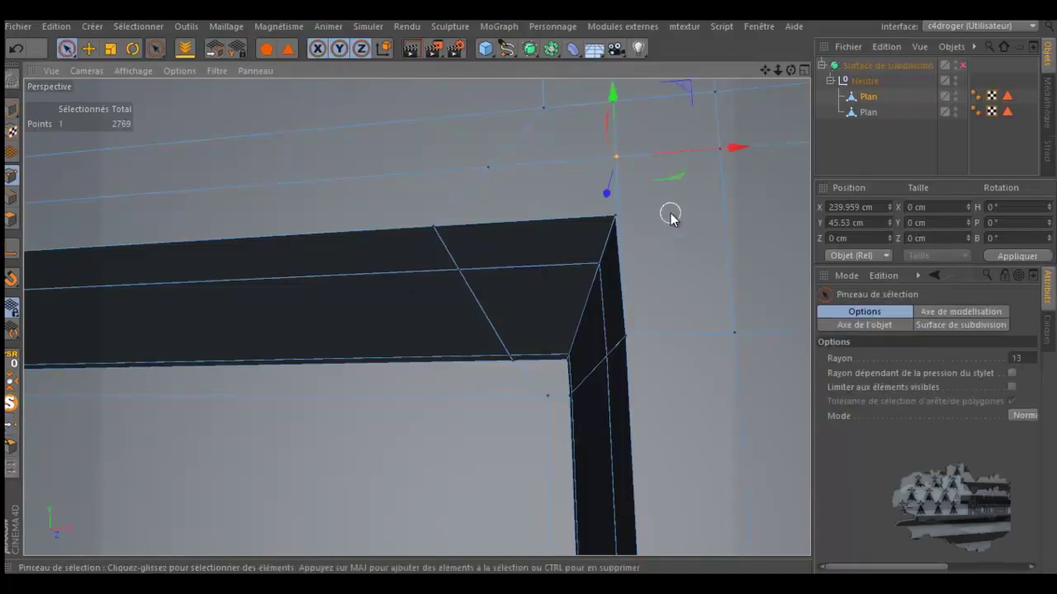
key("space")
key("k")
key("l")
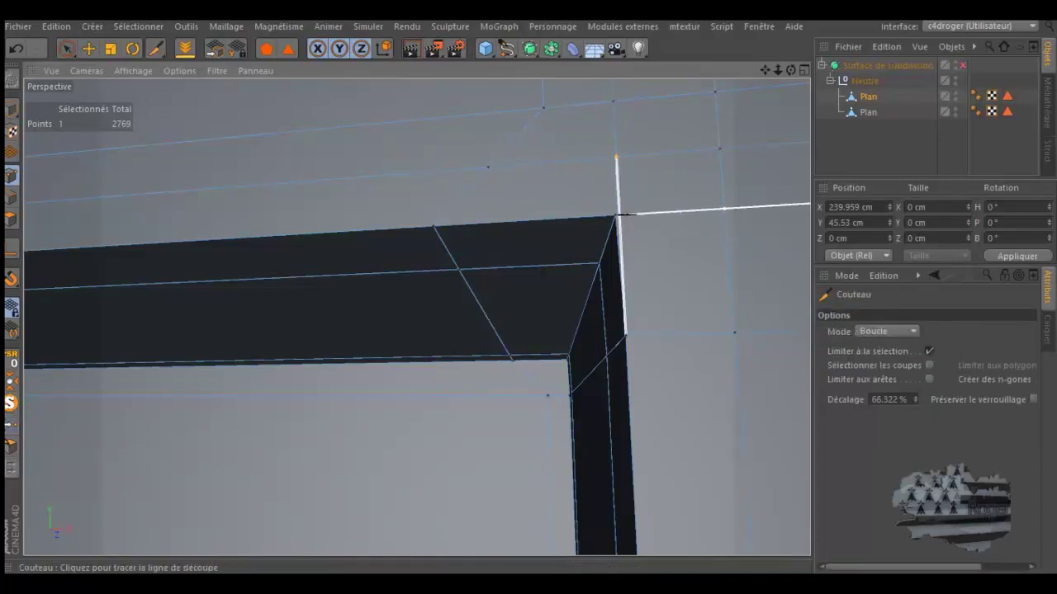
left_click(619, 209)
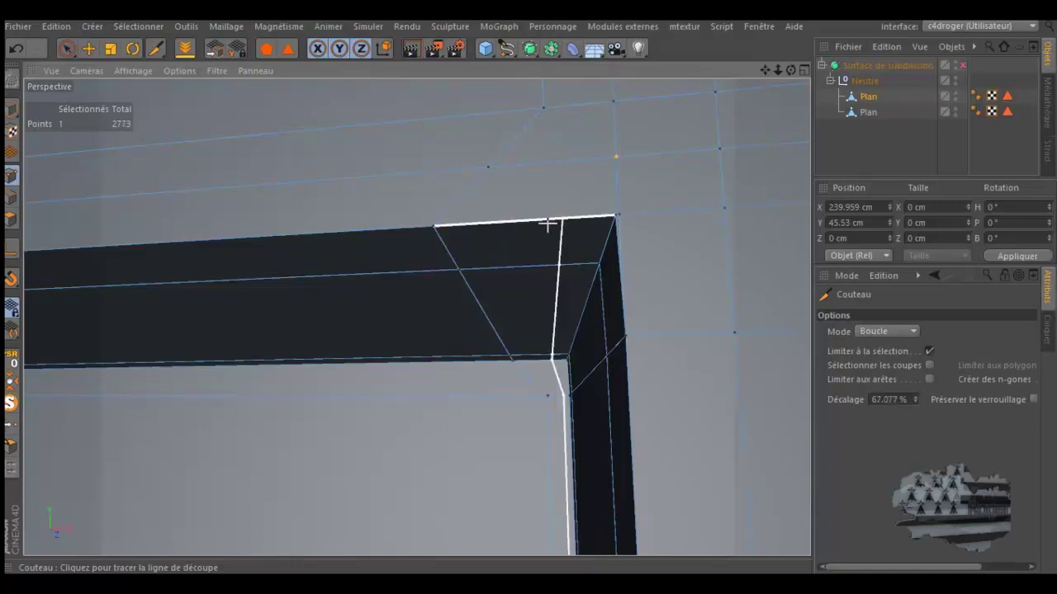
- Select the two stray points at the corner and weld them together
left_click(64, 46)
left_click(617, 216)
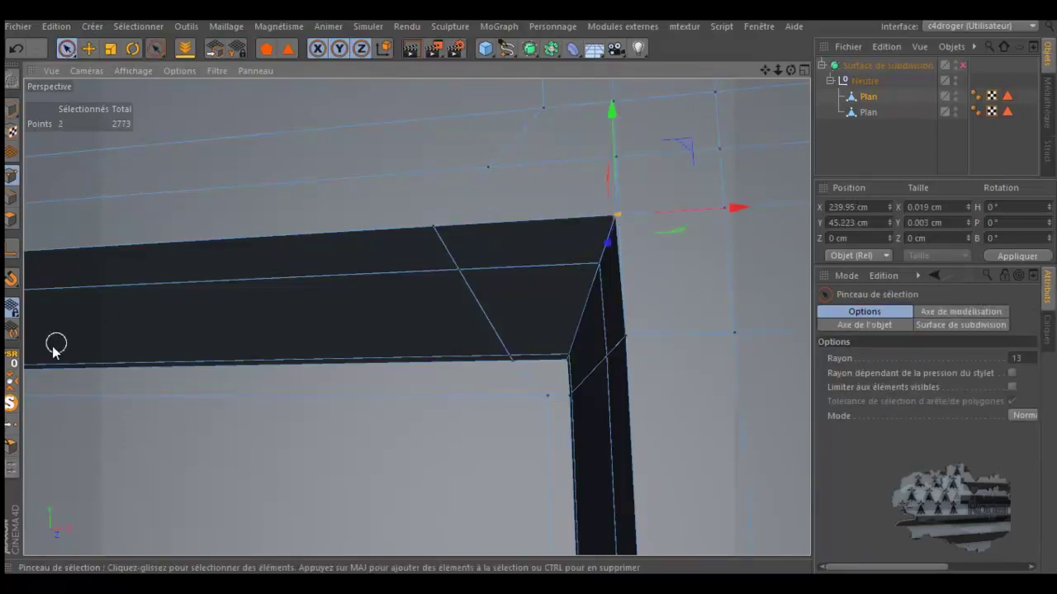
left_click(11, 425)
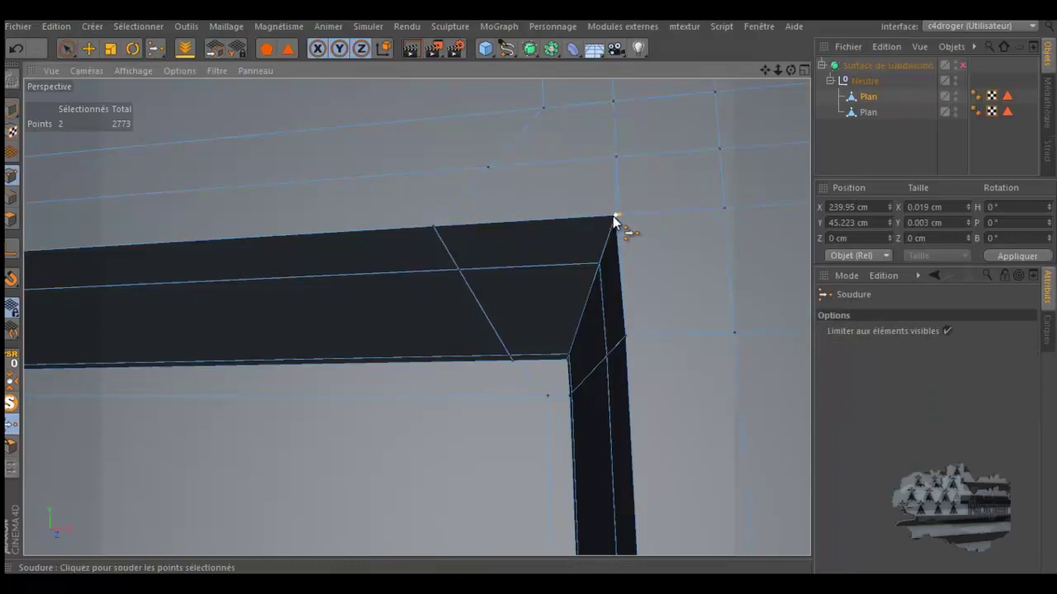
left_click_drag(573, 238, 525, 237, "alt")
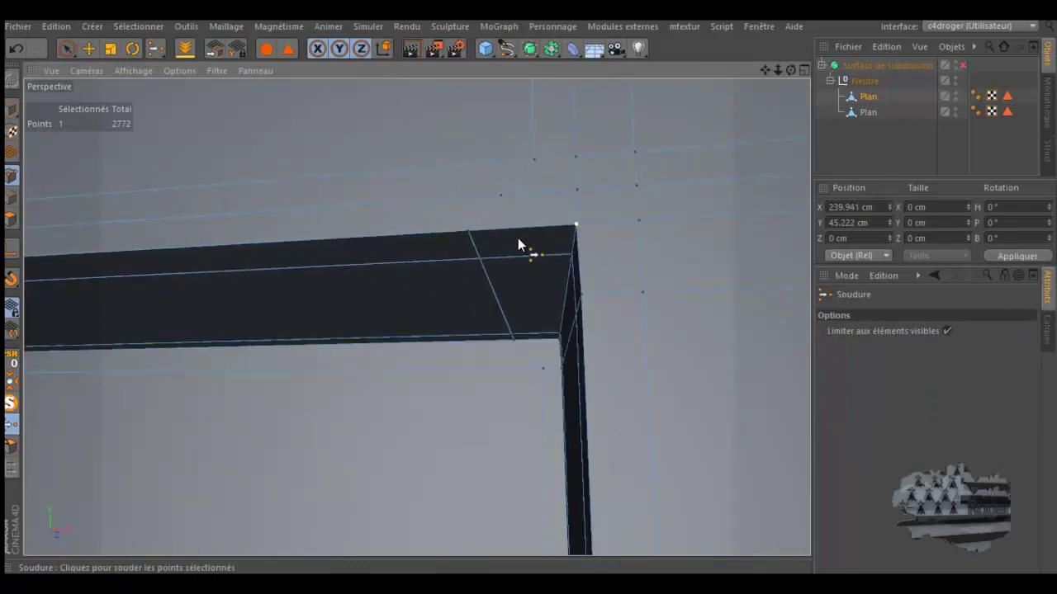
left_click_drag(789, 69, 528, 288)
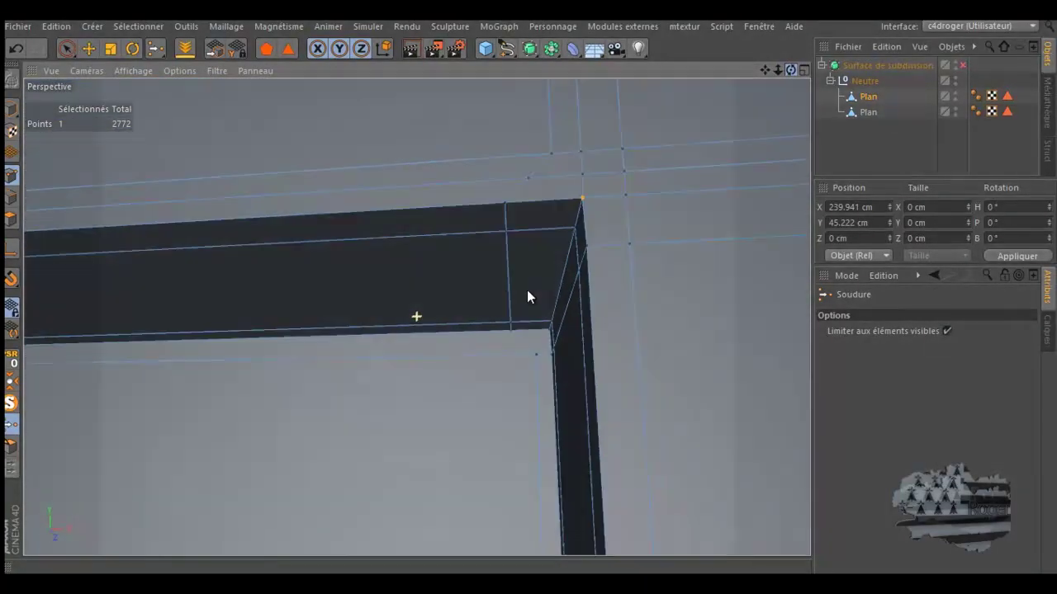
left_click_drag(528, 287, 527, 290)
- Toggle subdivision smoothing on and inspect the smoothed groove corner from several angles and zooms
left_click(963, 64)
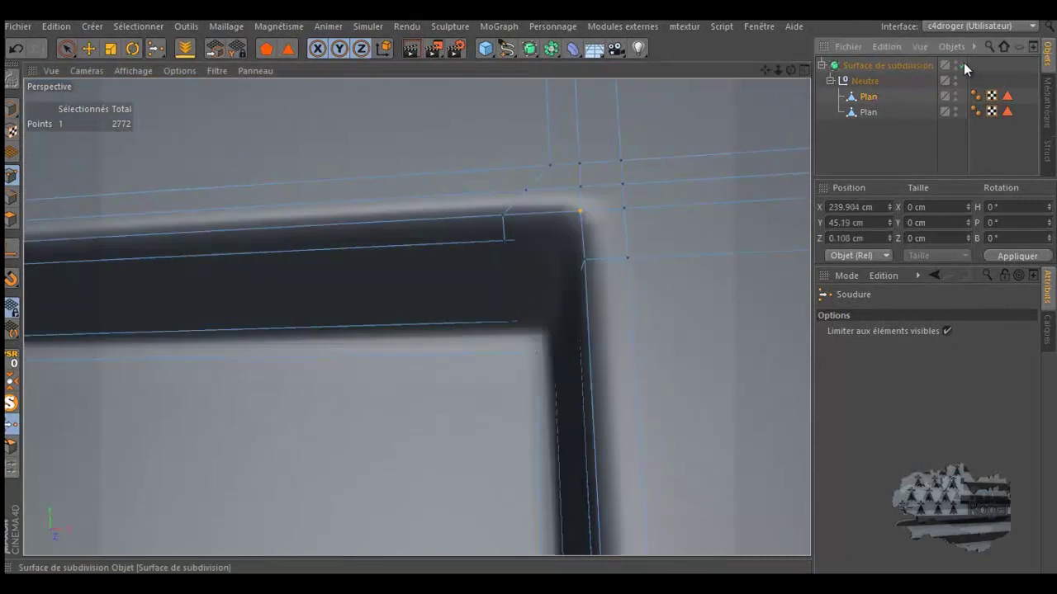
left_click(963, 64)
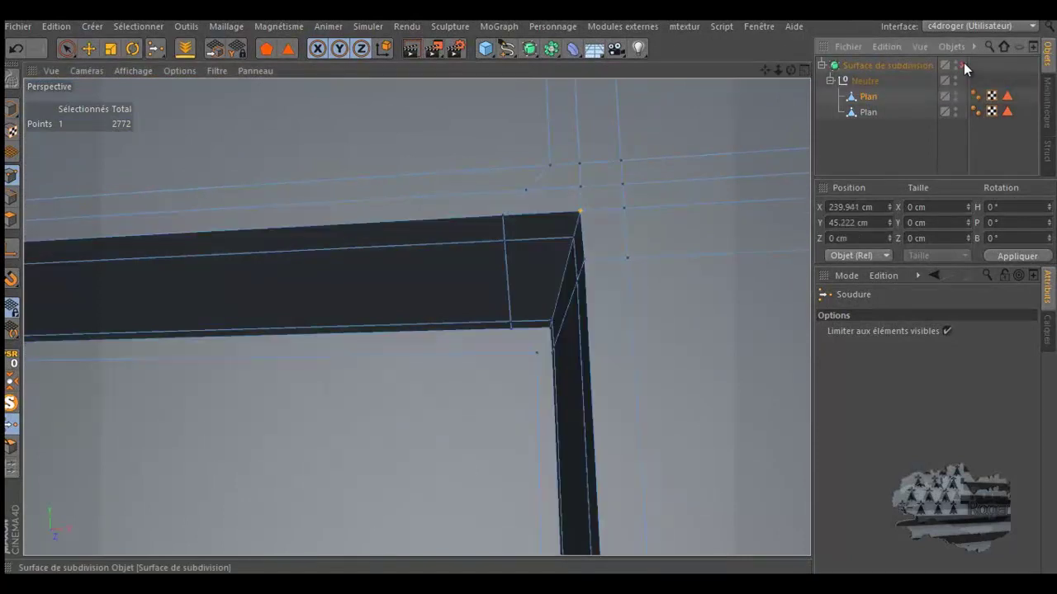
left_click(964, 64)
left_click_drag(778, 205, 775, 228, "alt")
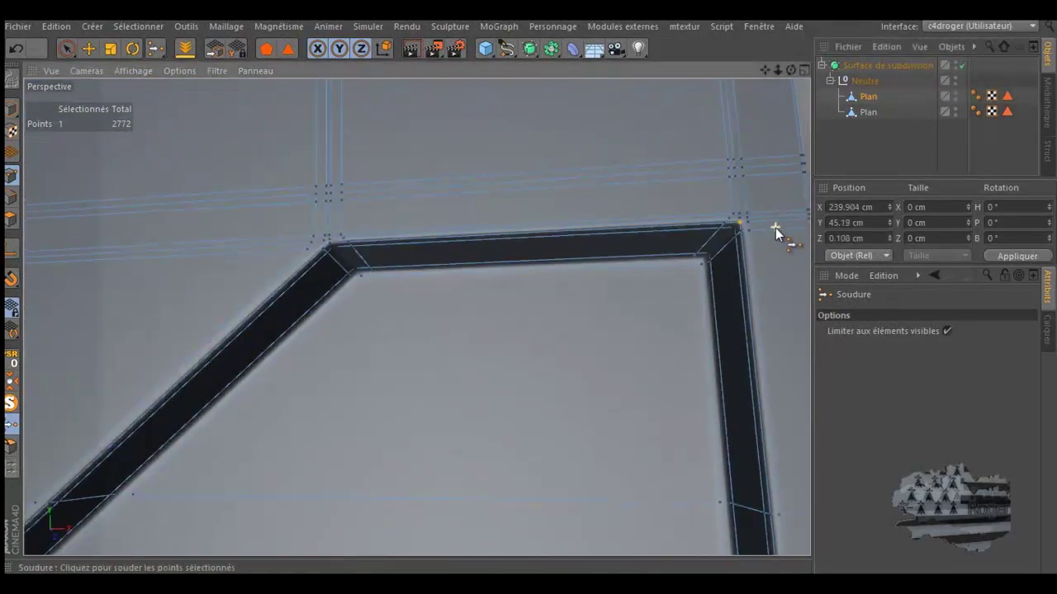
scroll(258, 278, "up", 1)
scroll(258, 277, "up", 2)
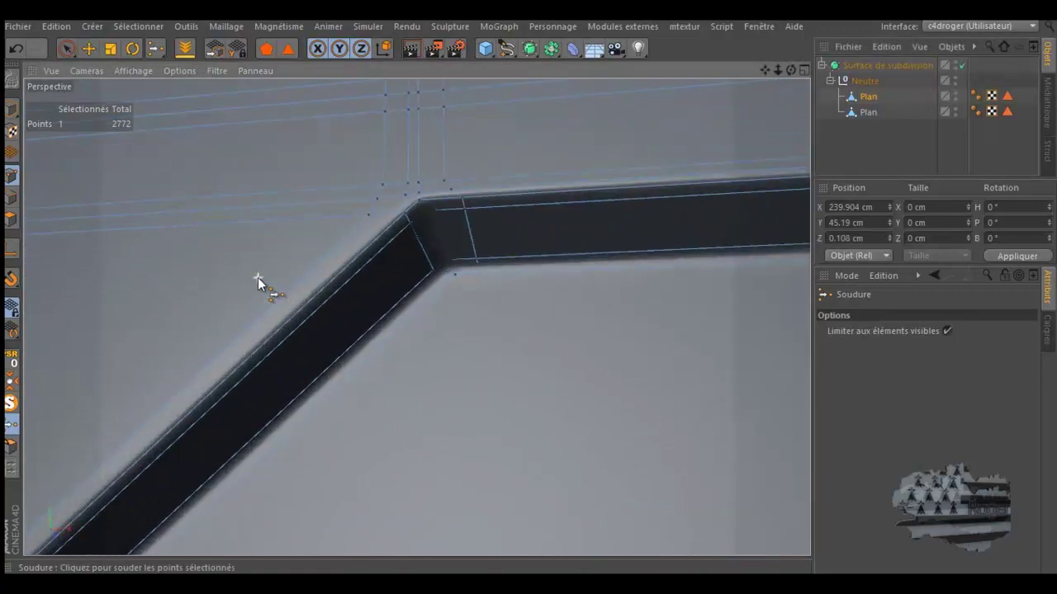
scroll(384, 220, "up", 2)
scroll(384, 220, "up", 1)
scroll(389, 218, "down", 2)
scroll(388, 218, "down", 1)
scroll(389, 218, "down", 1)
scroll(389, 218, "down", 1)
scroll(434, 250, "down", 1)
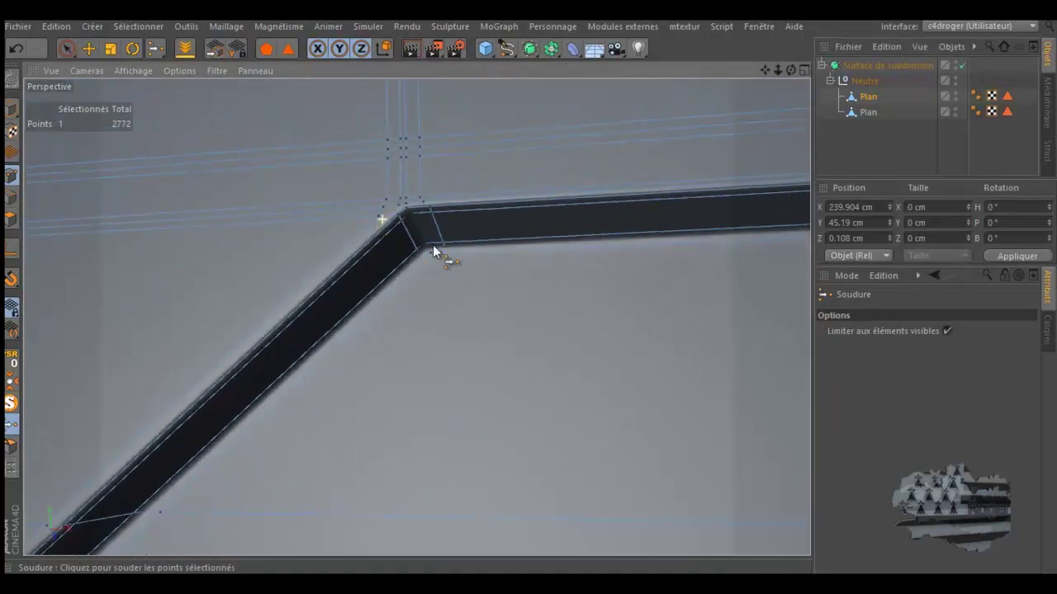
scroll(401, 228, "up", 1)
scroll(399, 226, "up", 2)
scroll(399, 225, "up", 1)
scroll(399, 225, "up", 1)
scroll(399, 224, "down", 2)
scroll(384, 229, "down", 1)
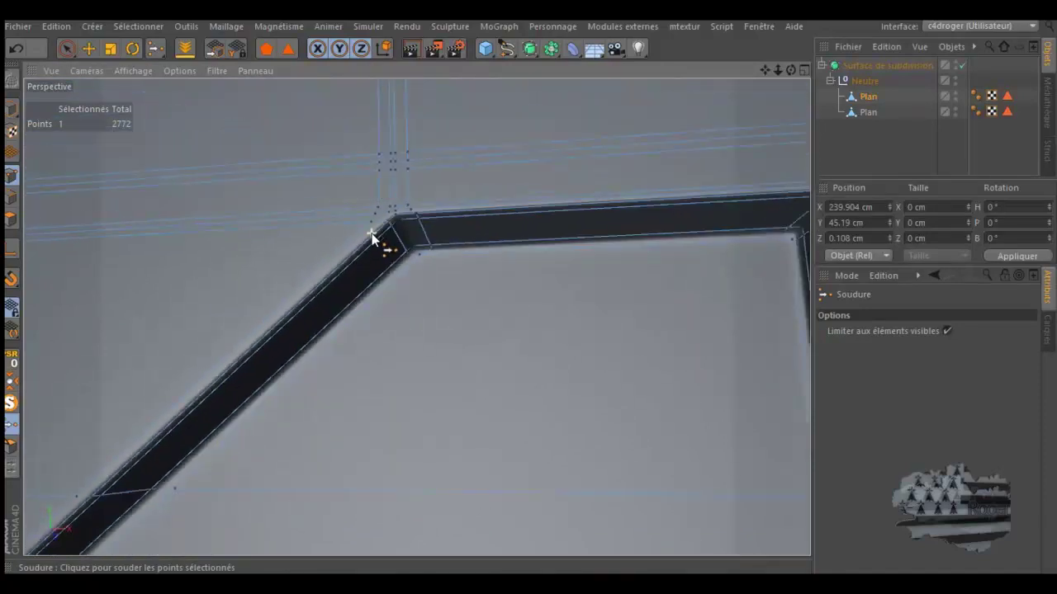
scroll(384, 229, "down", 1)
scroll(384, 230, "down", 1)
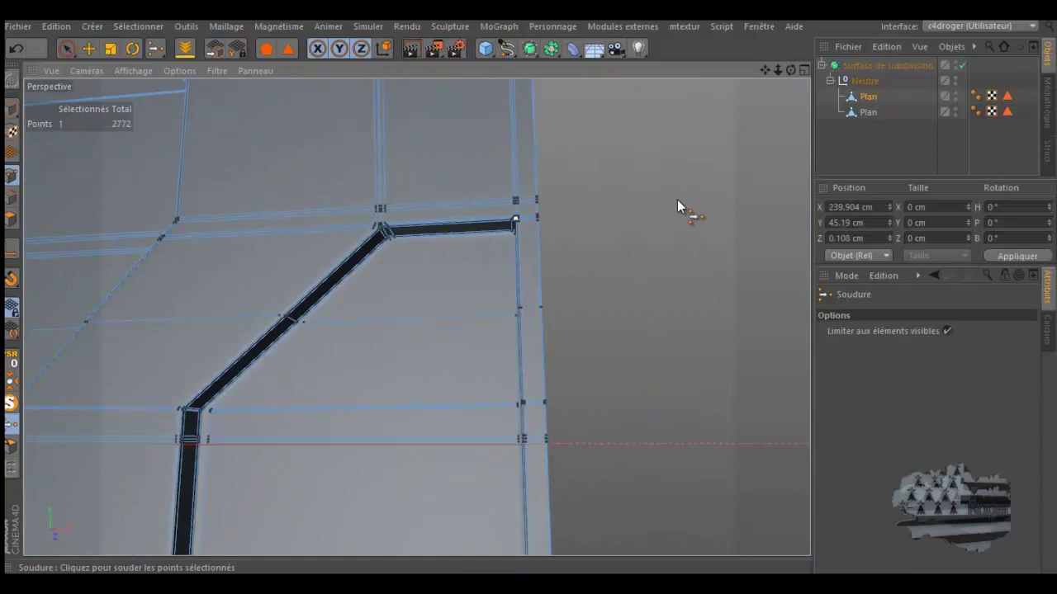
- Switch to the Move tool and orbit to view the panel at an angle
left_click(88, 48)
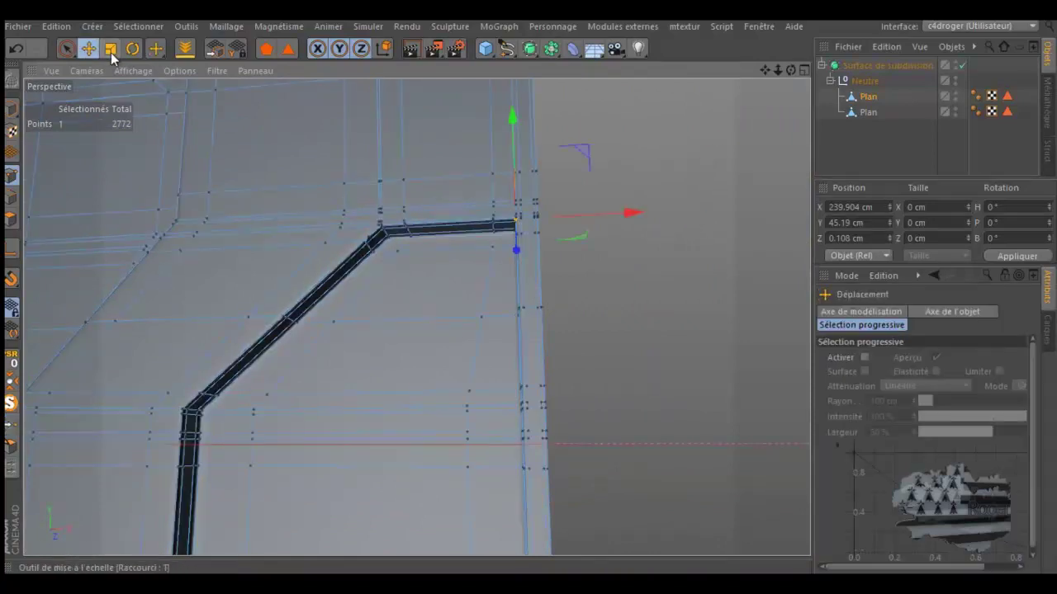
scroll(717, 188, "down", 2)
scroll(752, 156, "down", 2)
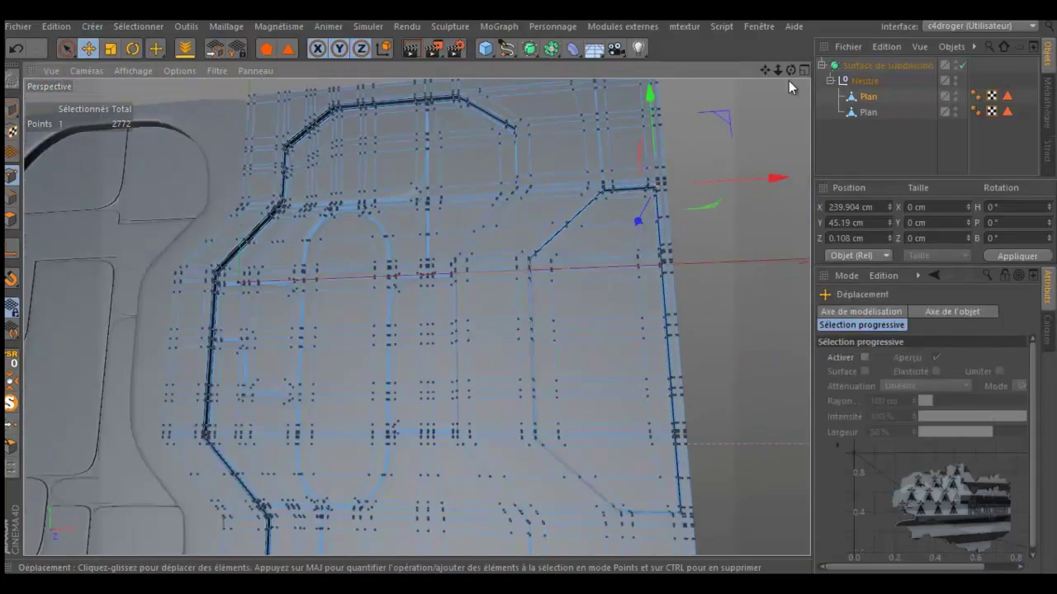
left_click_drag(531, 290, 471, 98, "alt")
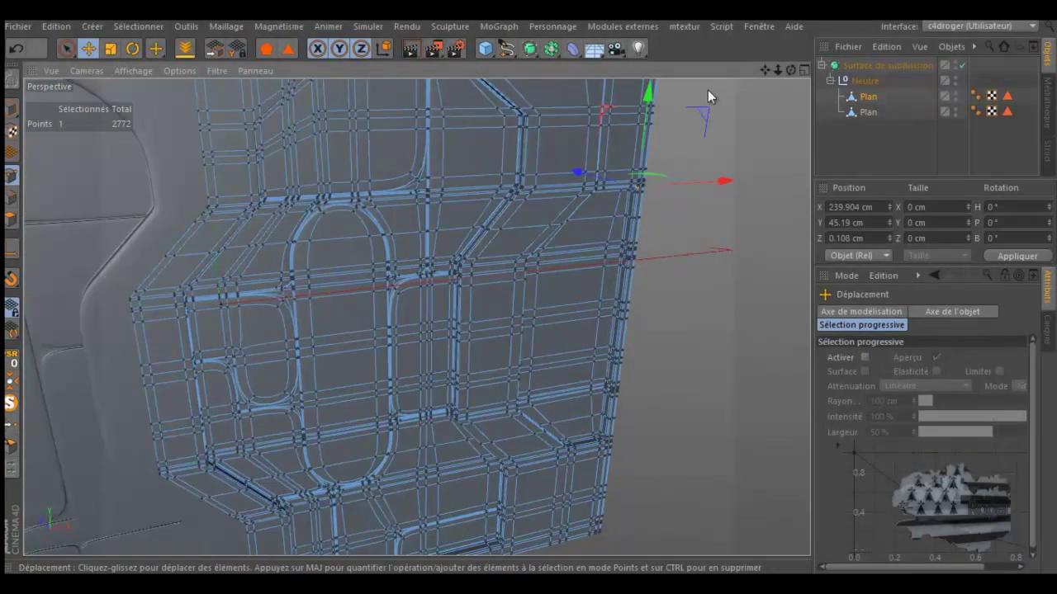
- Isolate the Plan object with MagicSolo and switch to Edges mode
left_click(10, 407)
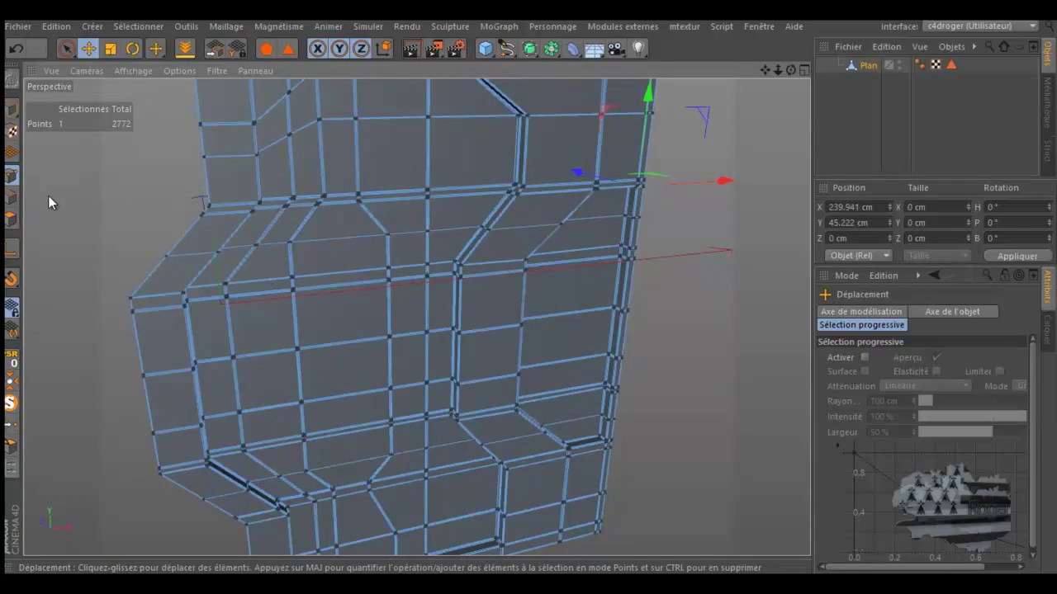
left_click(8, 199)
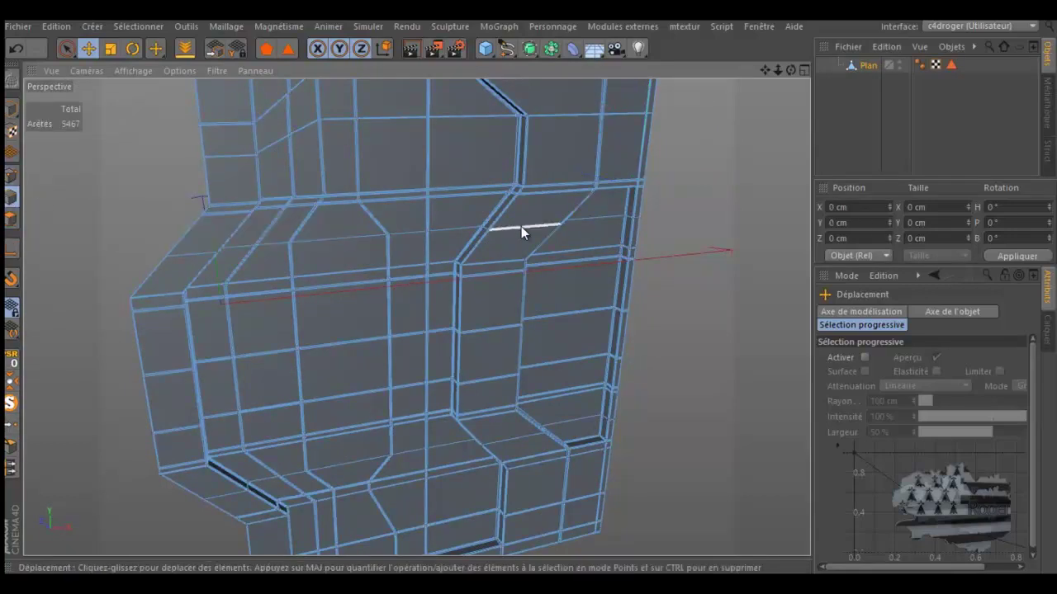
scroll(521, 226, "down", 3)
scroll(457, 110, "down", 1)
scroll(458, 111, "up", 2)
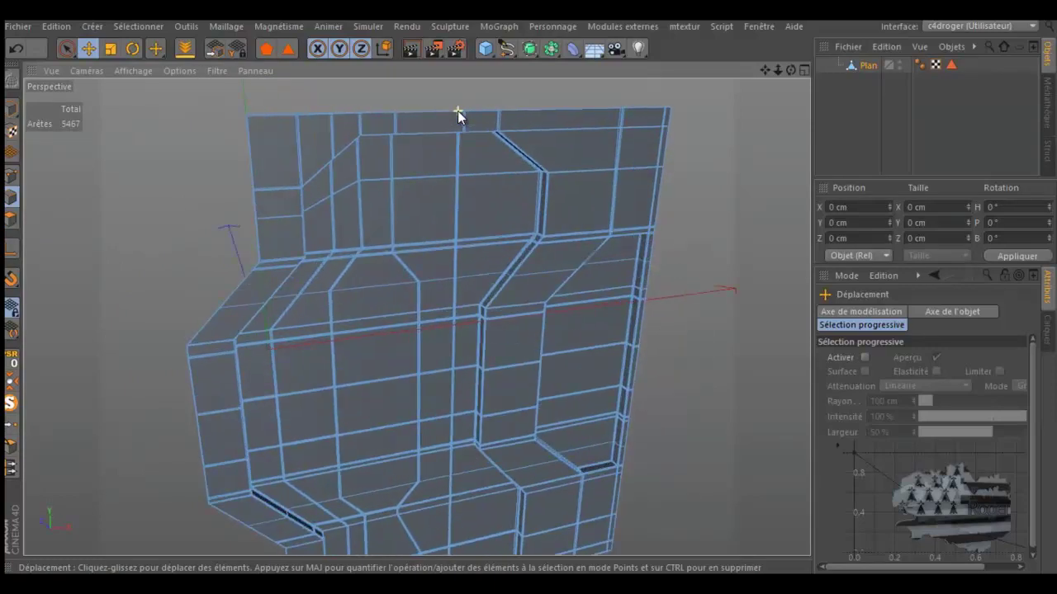
scroll(457, 111, "up", 2)
- Maximise the Front (Avant) view, then zoom and pan across the mesh
middle_click(462, 220)
middle_click(628, 365)
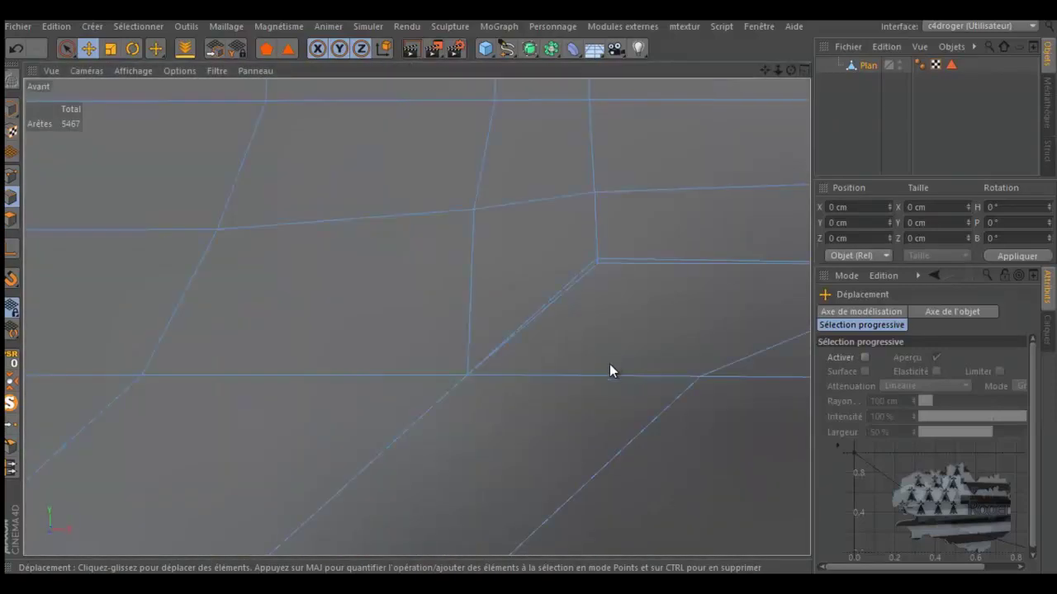
scroll(512, 378, "up", 2)
scroll(394, 392, "up", 2)
scroll(372, 394, "up", 1)
scroll(358, 398, "down", 1)
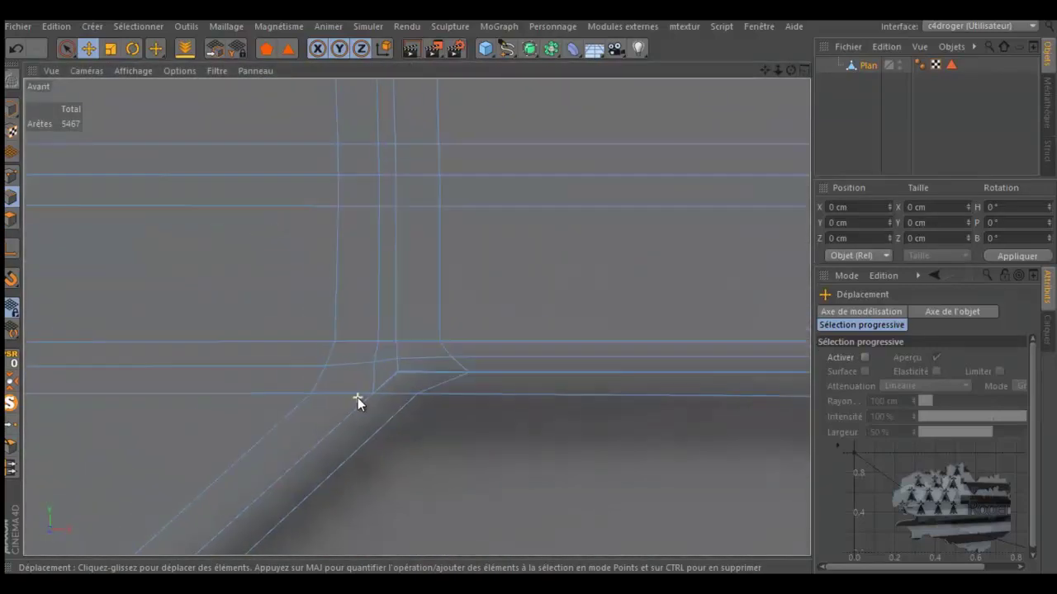
scroll(357, 398, "down", 2)
scroll(335, 406, "down", 1)
scroll(310, 419, "down", 1)
scroll(309, 423, "down", 1)
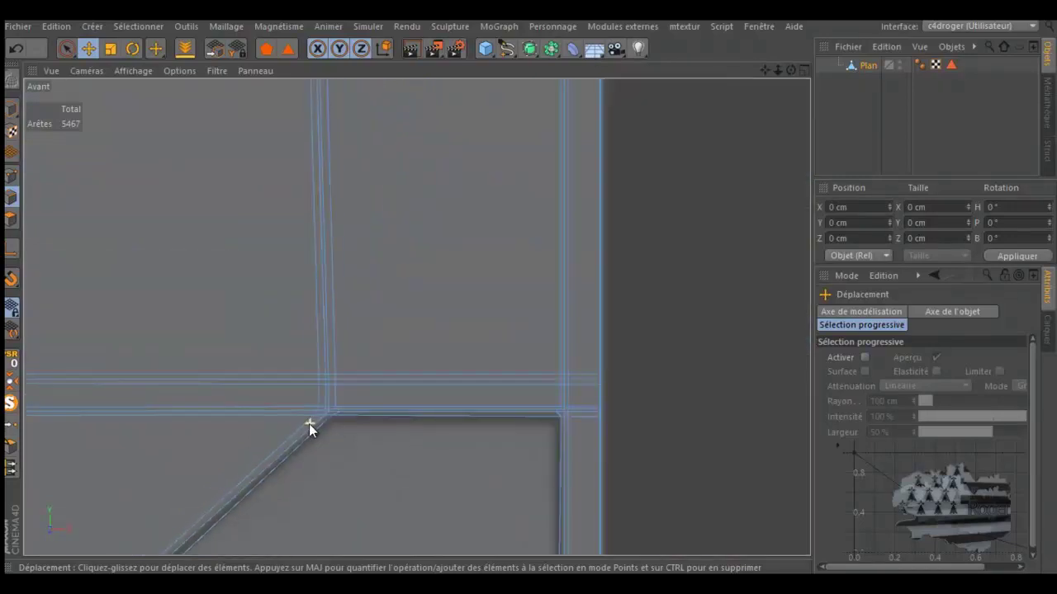
scroll(685, 361, "down", 2)
scroll(682, 361, "down", 1)
scroll(151, 355, "up", 1)
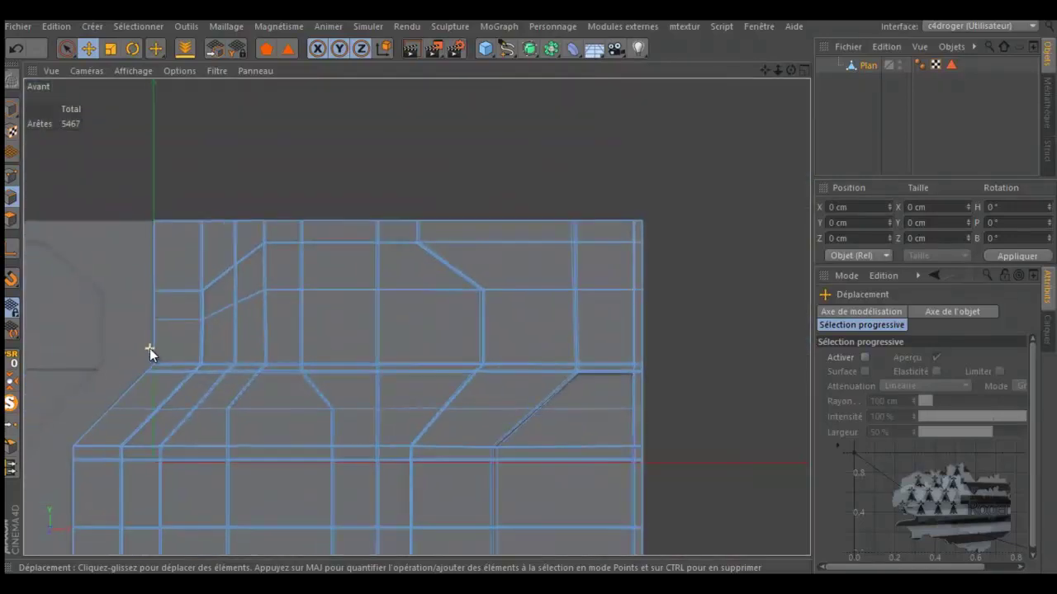
scroll(161, 322, "up", 2)
scroll(248, 296, "up", 2)
scroll(282, 289, "up", 1)
scroll(285, 284, "up", 1)
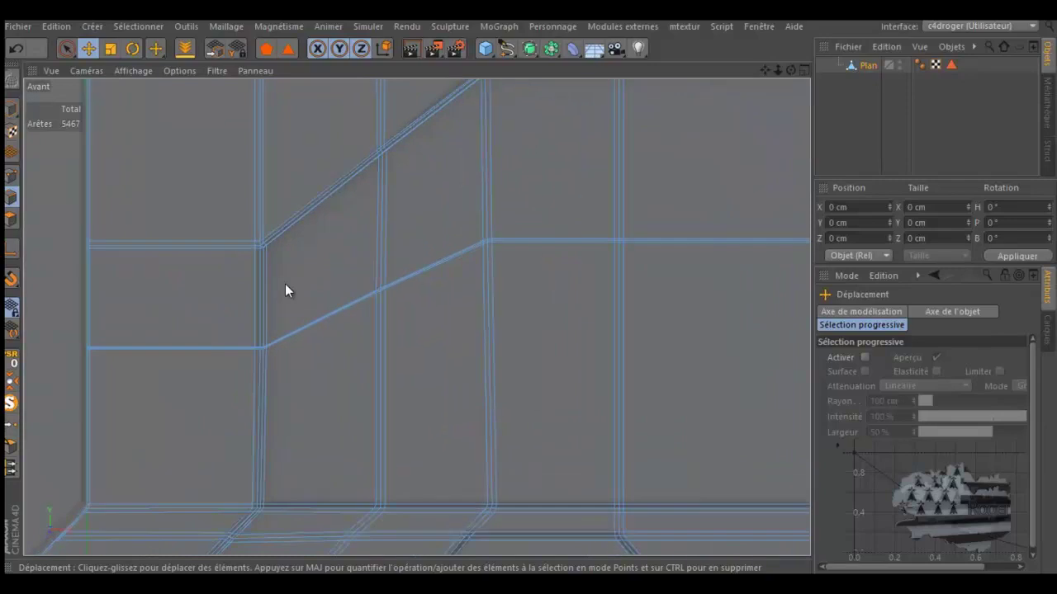
left_click_drag(766, 70, 528, 296)
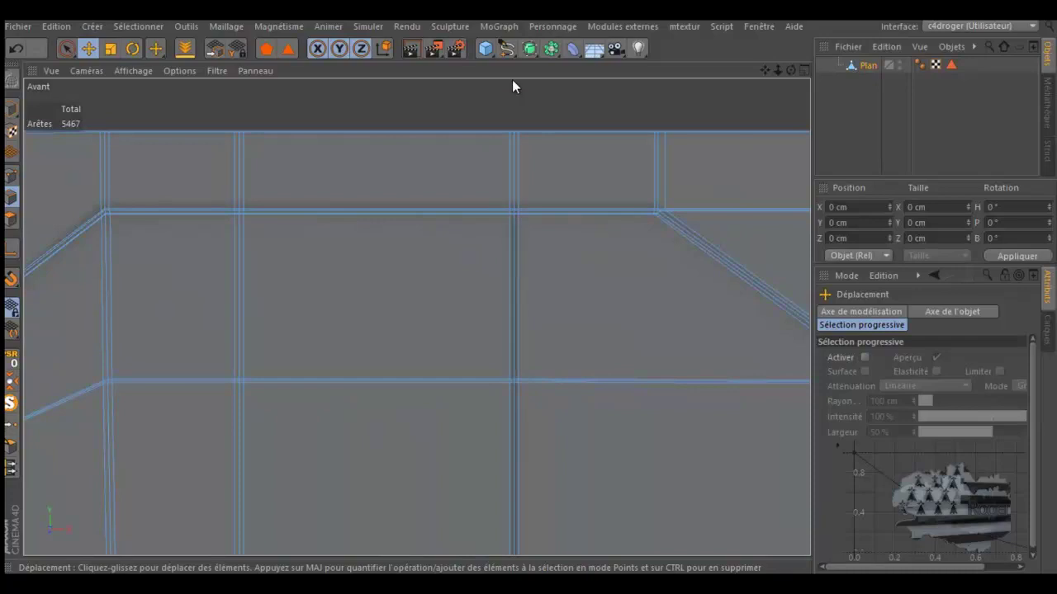
- With the Knife in Loop mode, add vertical loop cuts hugging the groove edges
key("k")
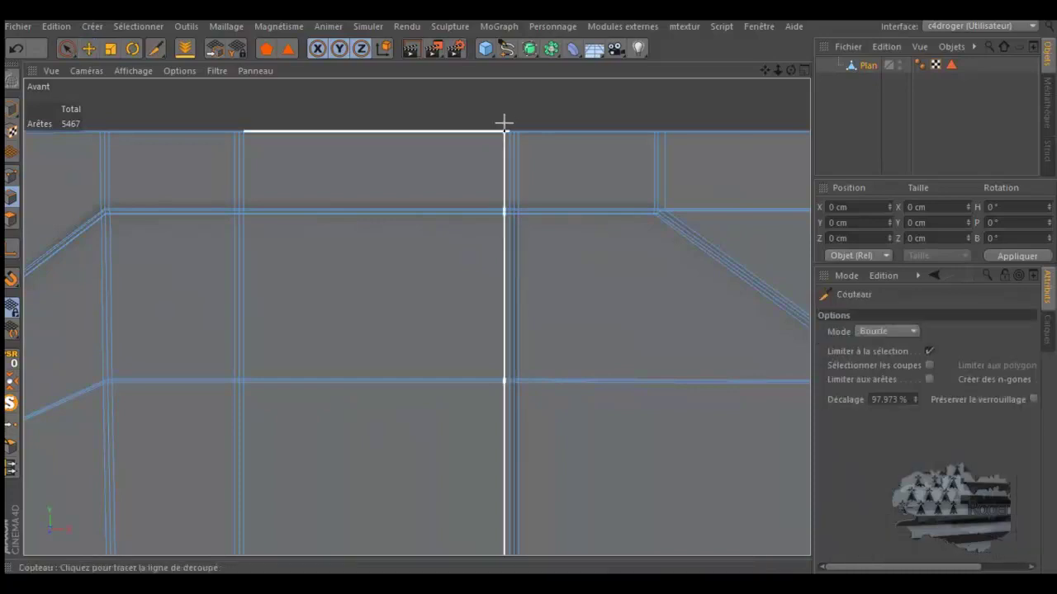
left_click_drag(505, 124, 522, 123)
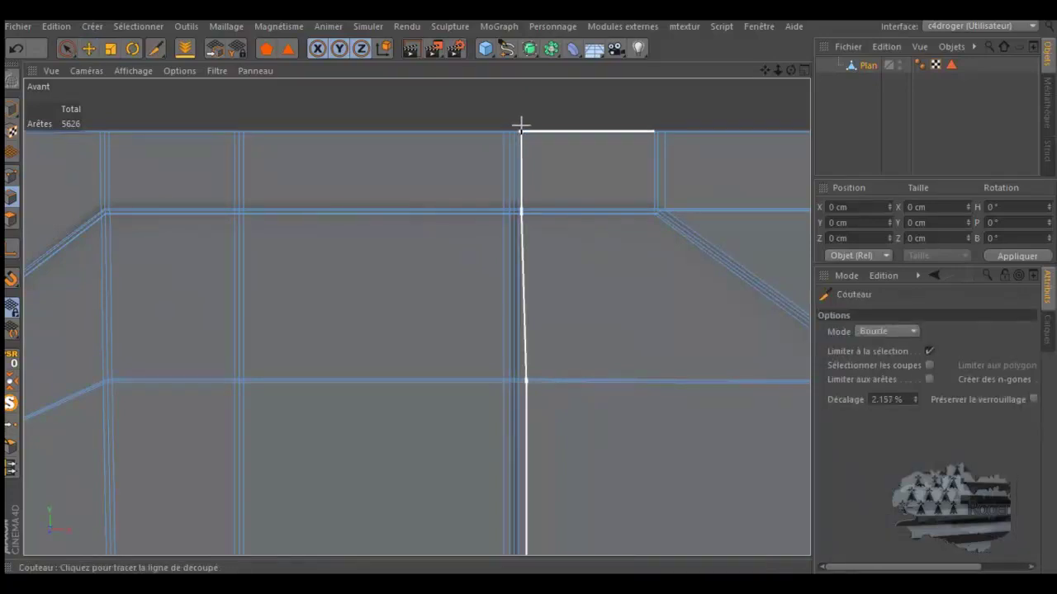
scroll(522, 123, "down", 2)
scroll(512, 118, "down", 2)
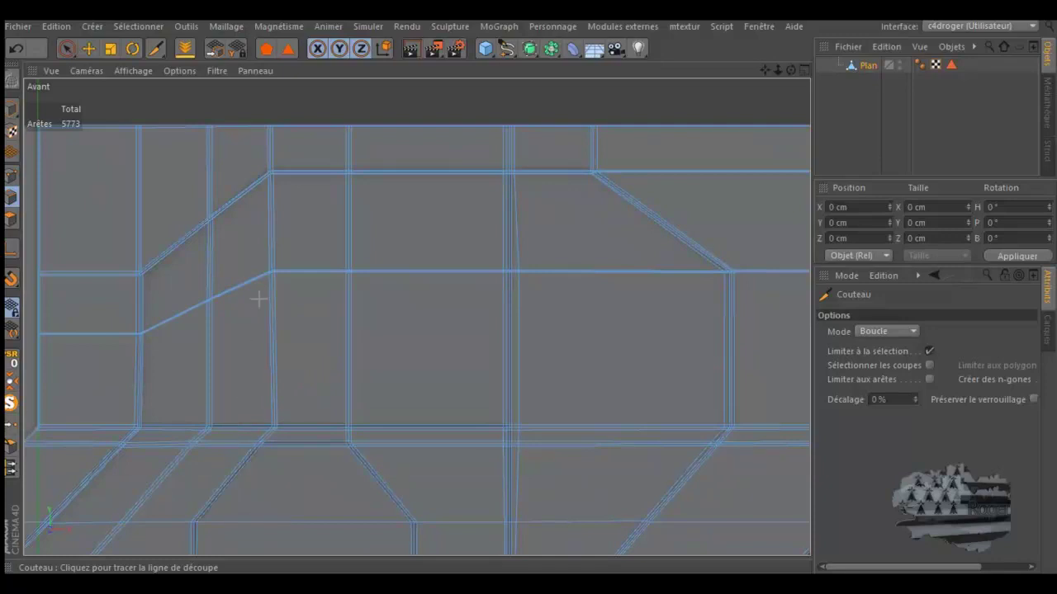
scroll(261, 124, "up", 2)
scroll(261, 122, "up", 2)
scroll(263, 122, "up", 2)
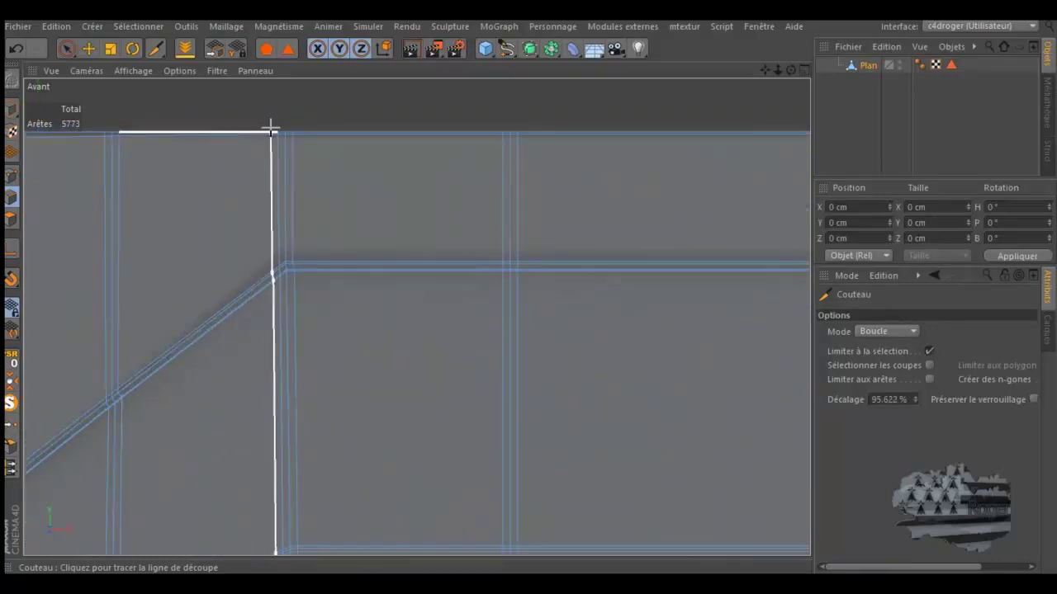
left_click(298, 132)
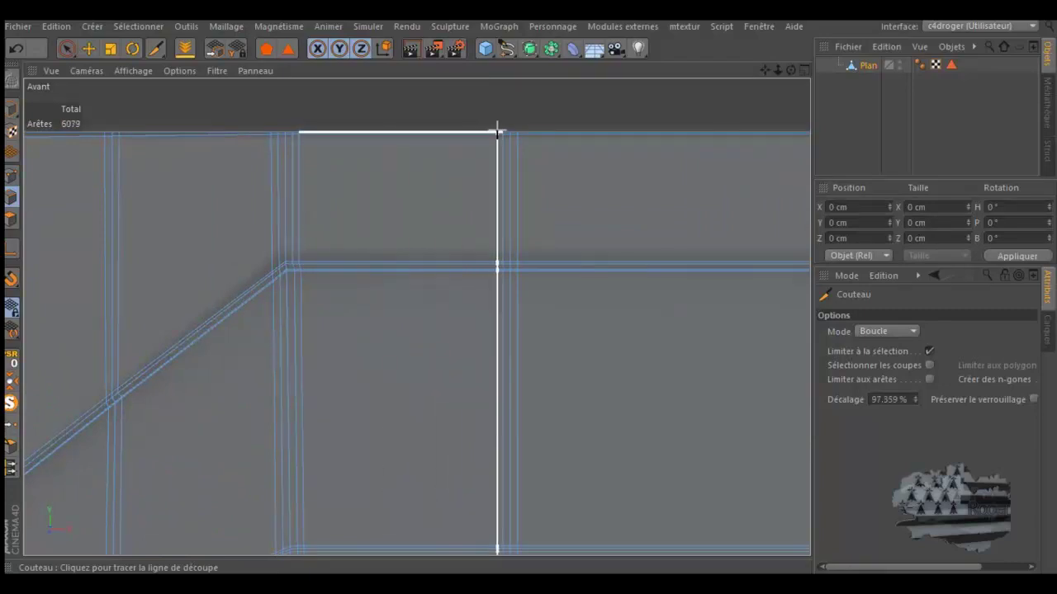
left_click(497, 130)
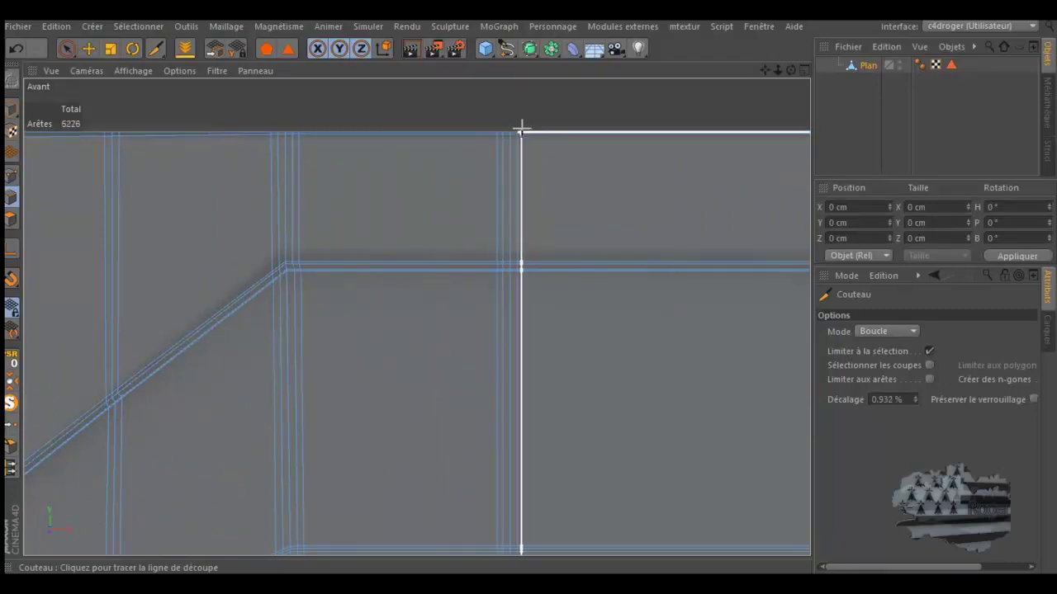
left_click(521, 129)
- Add two horizontal supporting loops along the groove's top edge
scroll(520, 130, "down", 1)
scroll(520, 129, "down", 1)
scroll(520, 130, "down", 2)
scroll(520, 128, "down", 2)
scroll(519, 125, "down", 2)
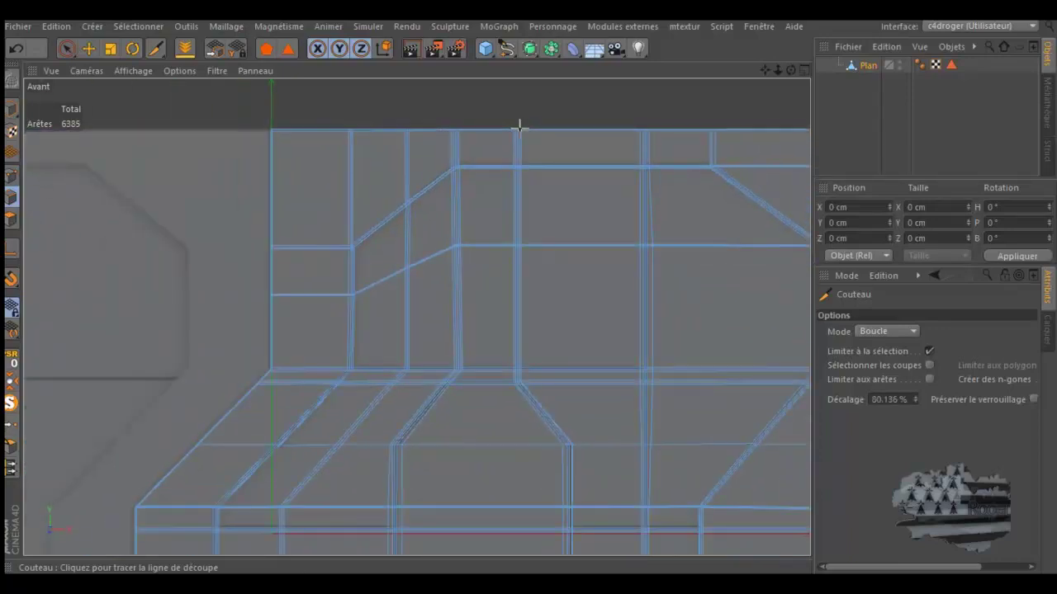
scroll(483, 437, "up", 2)
scroll(484, 427, "up", 2)
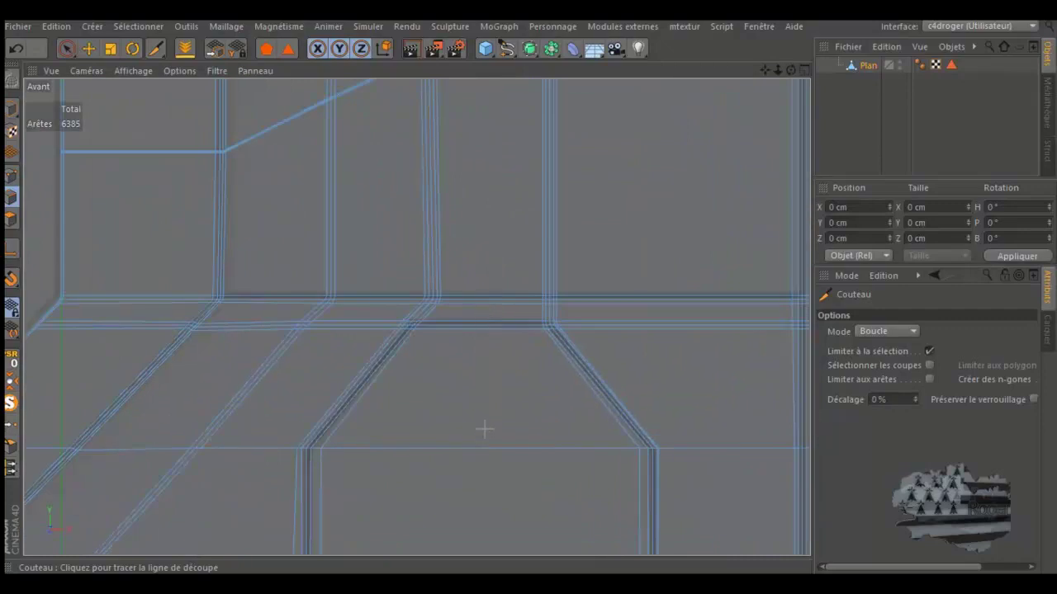
scroll(485, 426, "up", 2)
scroll(601, 276, "down", 1)
scroll(601, 276, "down", 2)
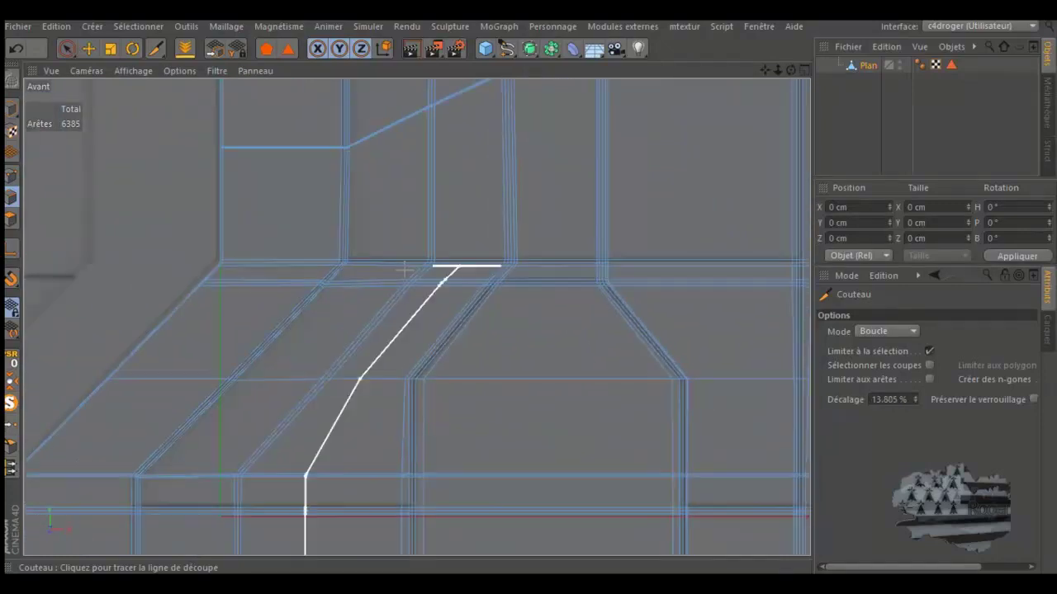
scroll(207, 268, "up", 2)
scroll(248, 248, "up", 2)
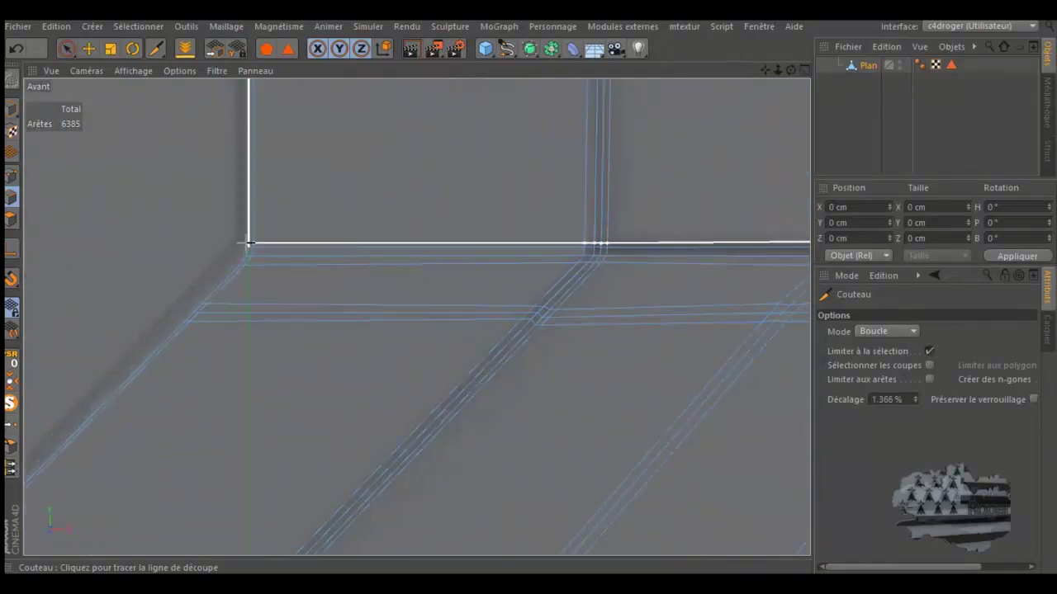
left_click(249, 243)
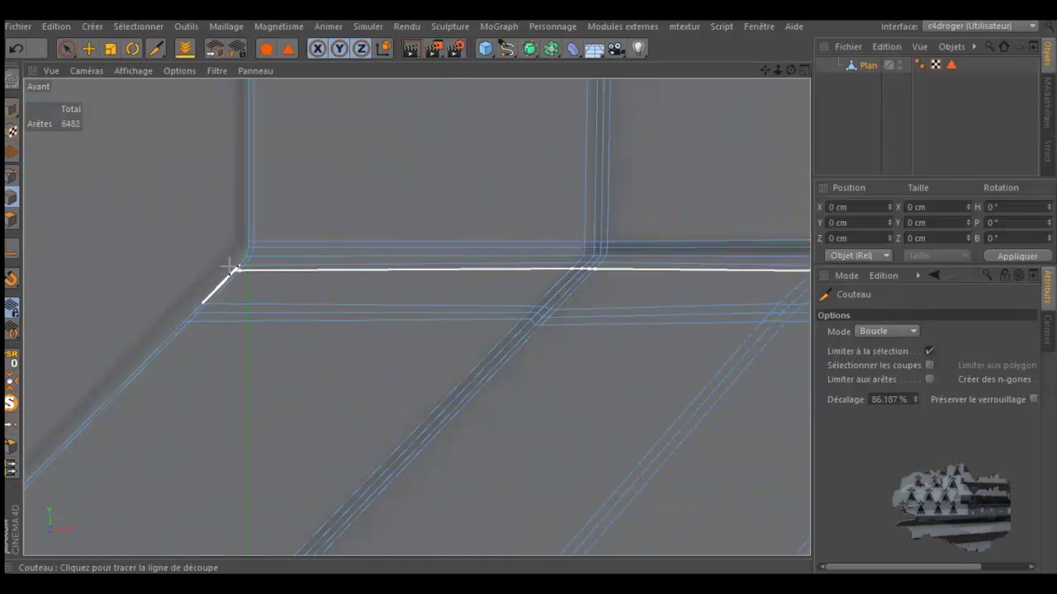
left_click(232, 266)
- Add supporting loops following the angled groove edge, bringing the mesh to 6841 edges
scroll(223, 266, "down", 1)
scroll(206, 265, "down", 1)
scroll(201, 265, "down", 1)
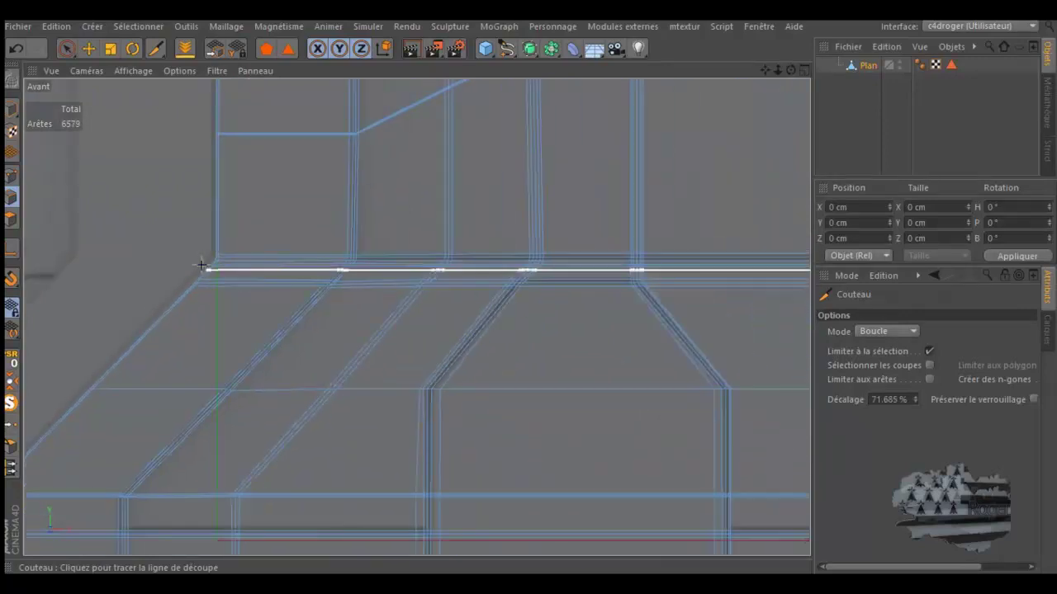
scroll(423, 393, "up", 1)
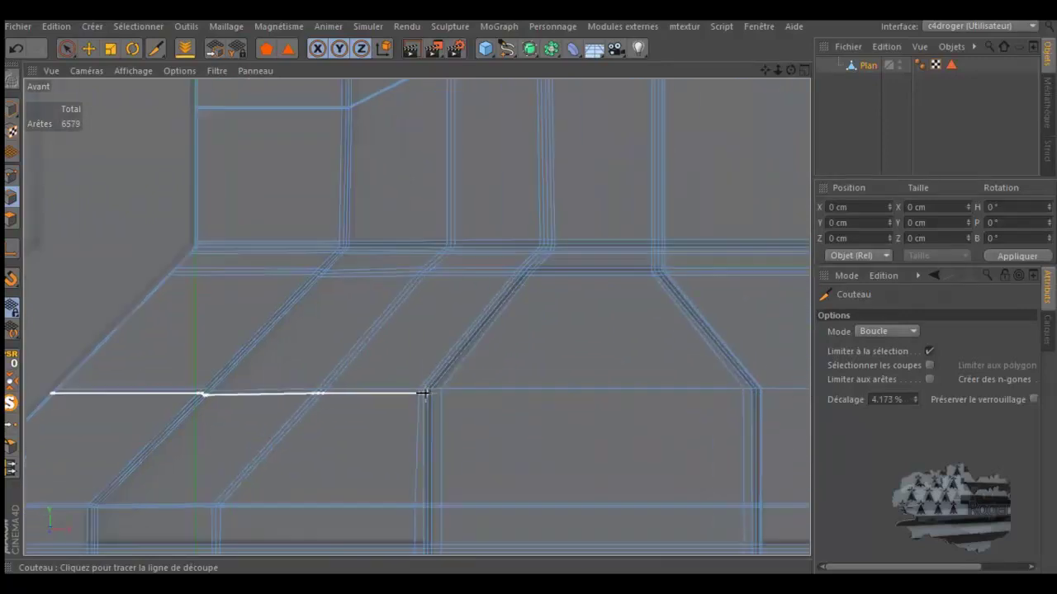
scroll(422, 393, "up", 2)
scroll(423, 393, "down", 2)
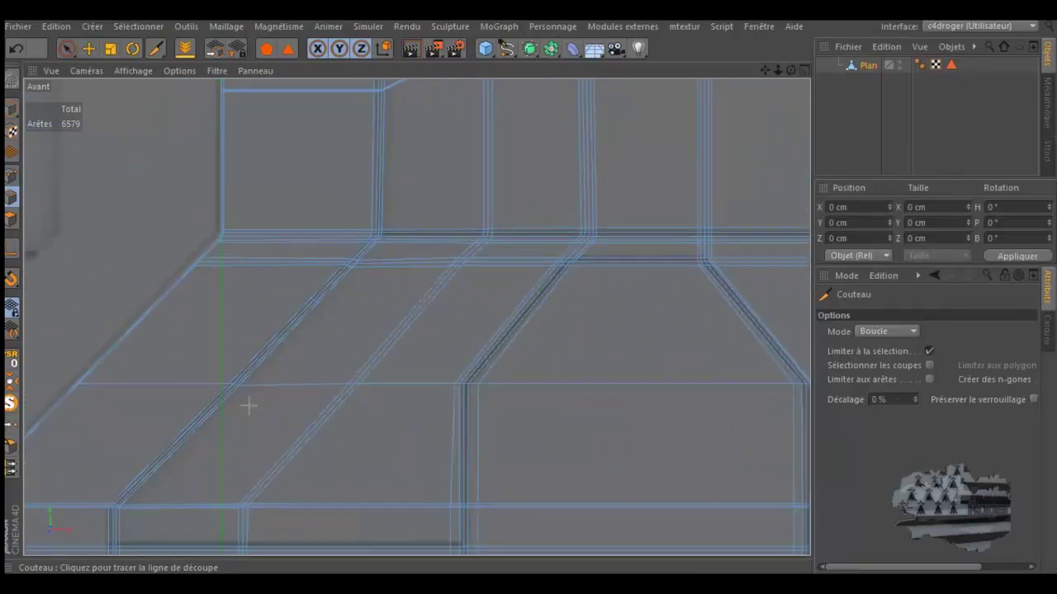
scroll(235, 406, "up", 1)
scroll(247, 407, "down", 1)
scroll(154, 407, "down", 1)
scroll(148, 408, "up", 1)
scroll(157, 398, "up", 2)
scroll(192, 336, "up", 1)
left_click_drag(197, 328, 196, 339)
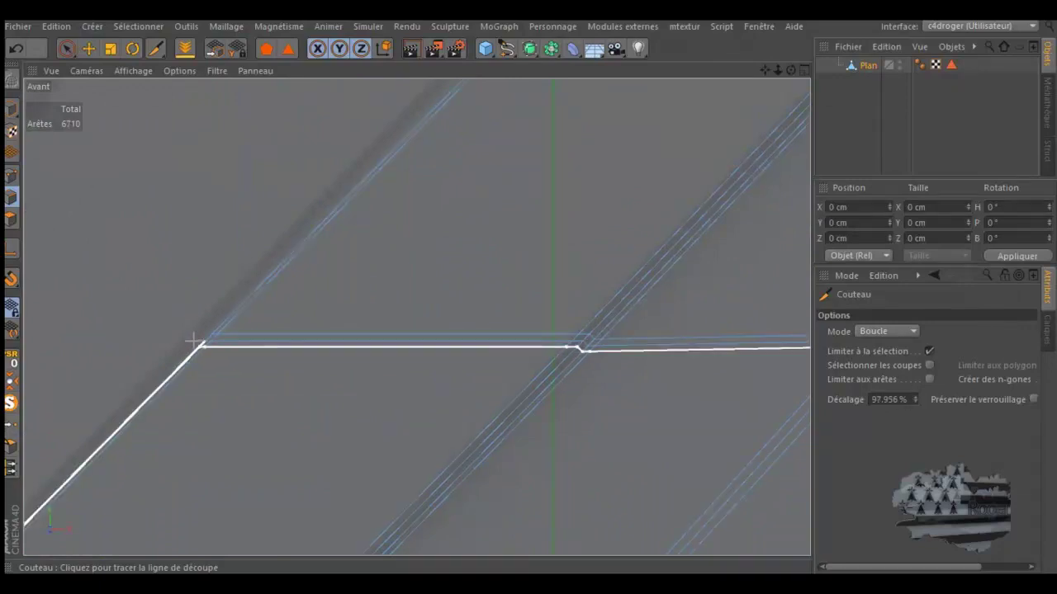
left_click(195, 338)
scroll(162, 323, "down", 2)
scroll(161, 323, "down", 1)
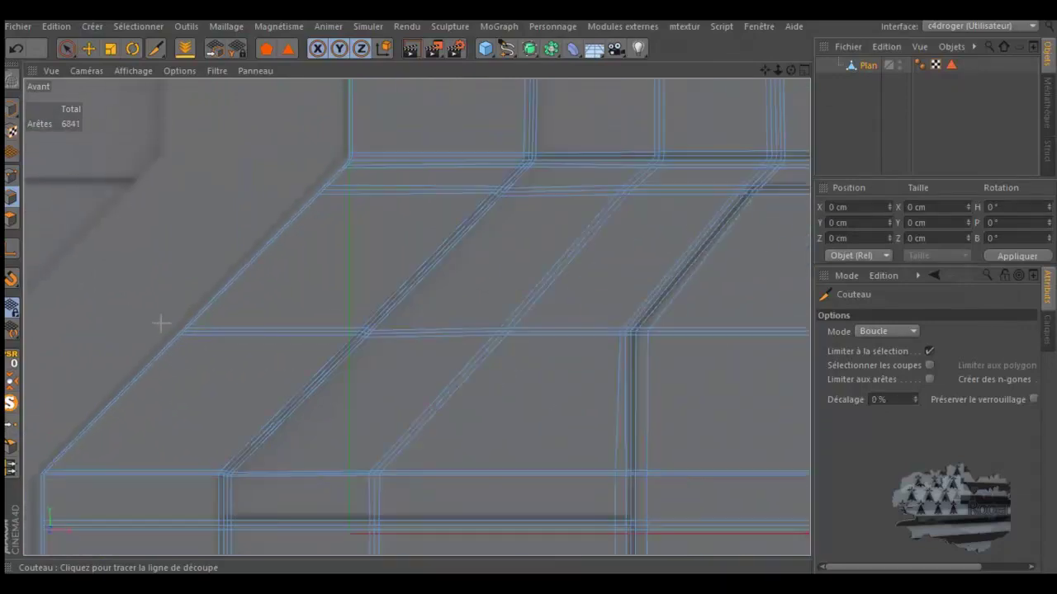
scroll(161, 323, "down", 1)
scroll(161, 322, "down", 1)
scroll(161, 323, "down", 2)
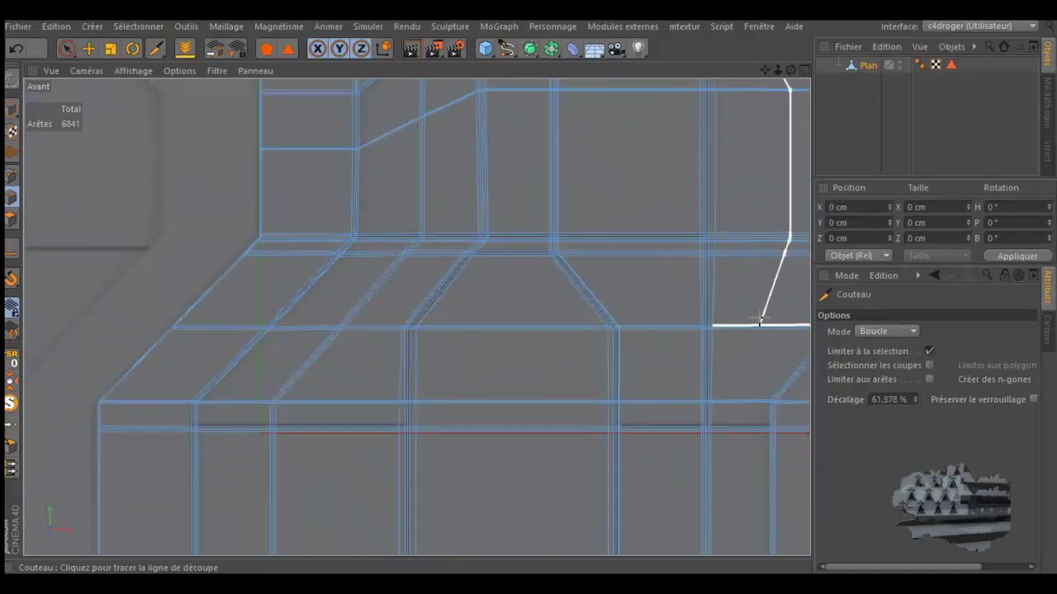
scroll(744, 260, "up", 1)
scroll(744, 260, "up", 2)
scroll(744, 260, "up", 1)
scroll(744, 260, "up", 2)
scroll(718, 269, "down", 1)
scroll(684, 248, "down", 1)
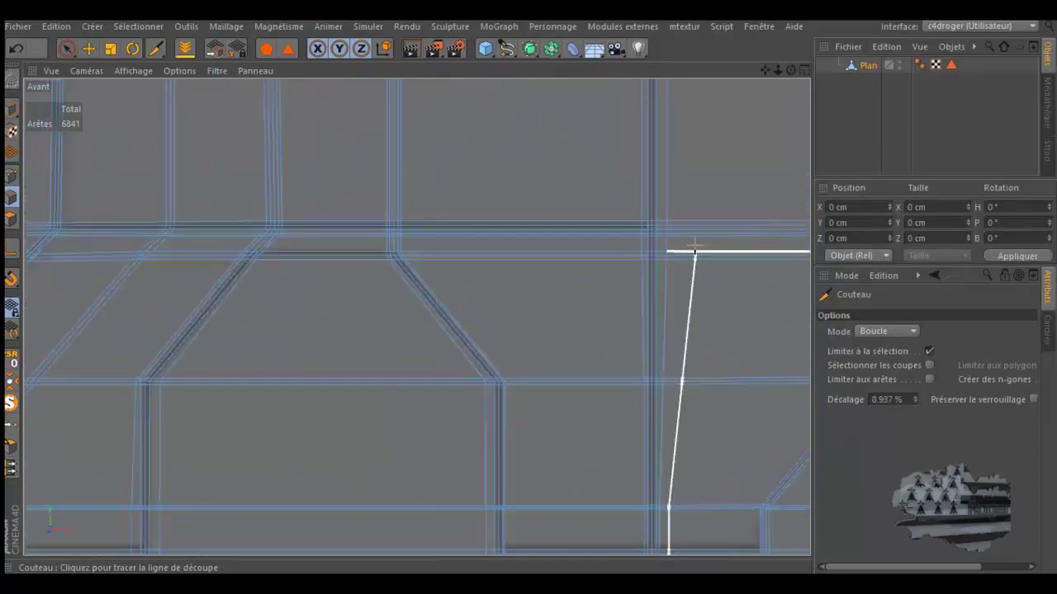
scroll(683, 236, "down", 1)
scroll(690, 180, "down", 1)
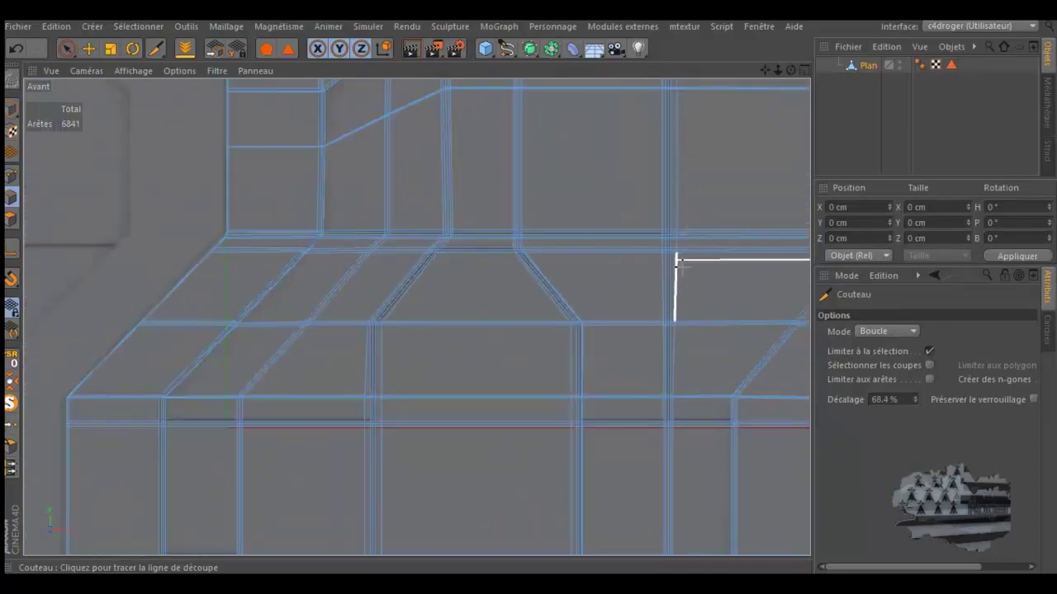
- Switch the panel mesh to point editing
left_click(12, 174)
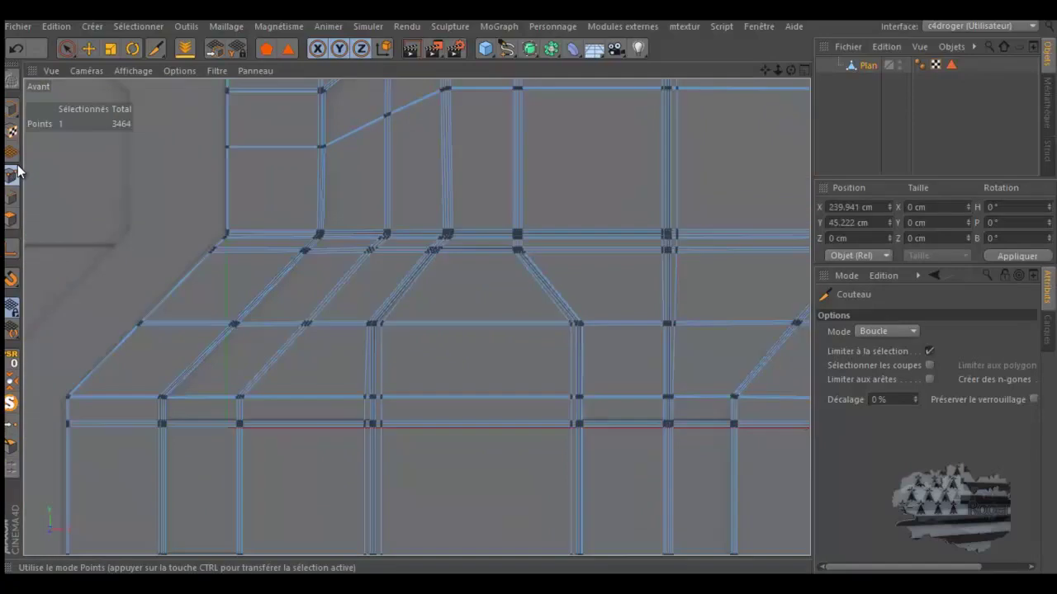
left_click(85, 45)
scroll(706, 318, "up", 1)
scroll(705, 318, "up", 1)
scroll(679, 319, "up", 1)
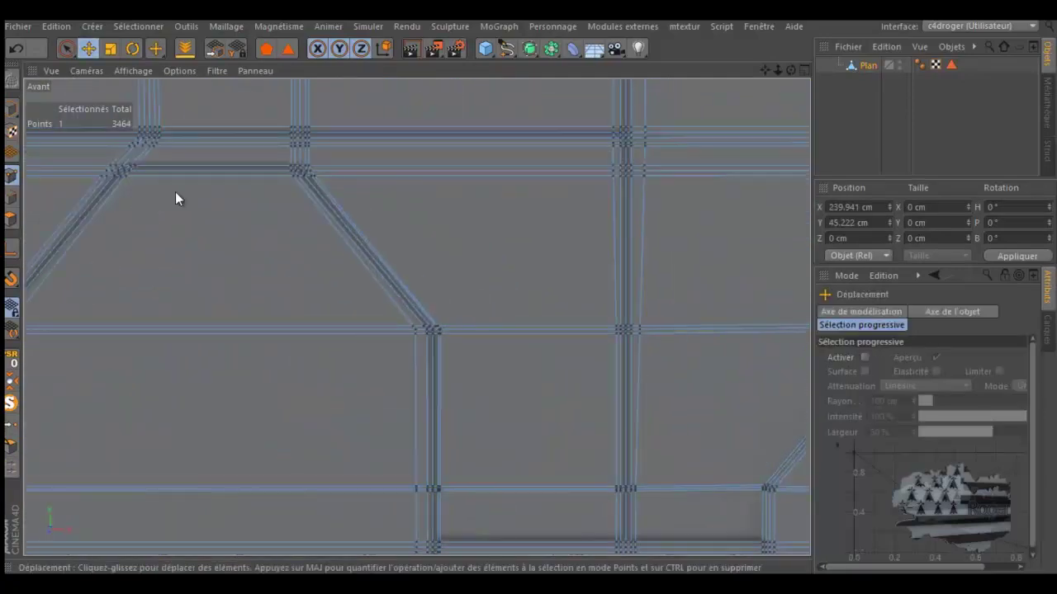
- Paint-select the points along the slanted vertical groove edge with the Selection Brush
left_click(67, 47)
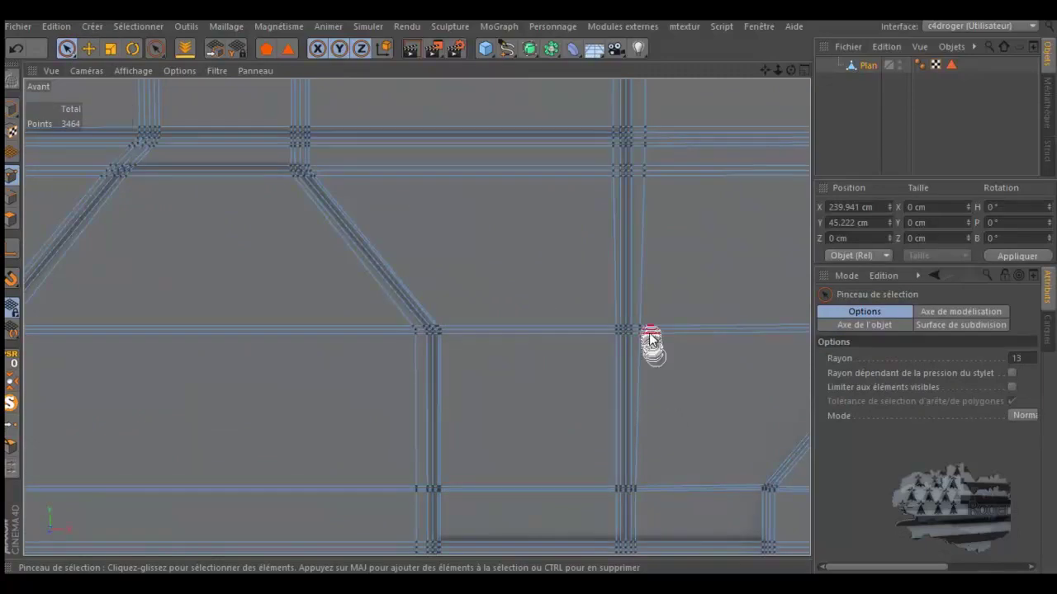
left_click_drag(651, 306, 650, 171)
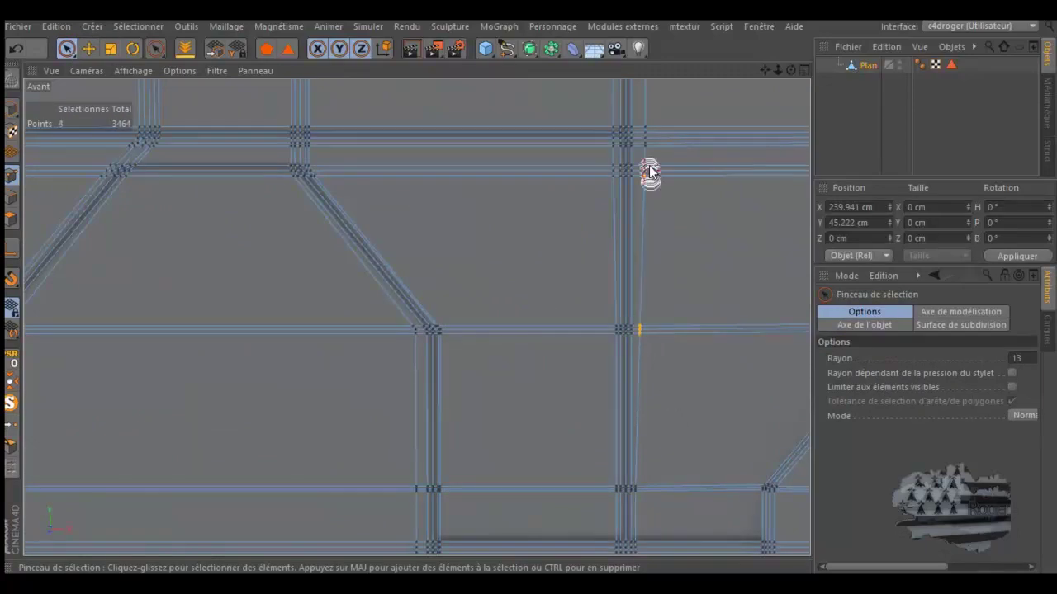
left_click_drag(651, 130, 715, 97)
scroll(527, 291, "up", 3)
scroll(528, 290, "up", 2)
scroll(528, 290, "up", 2)
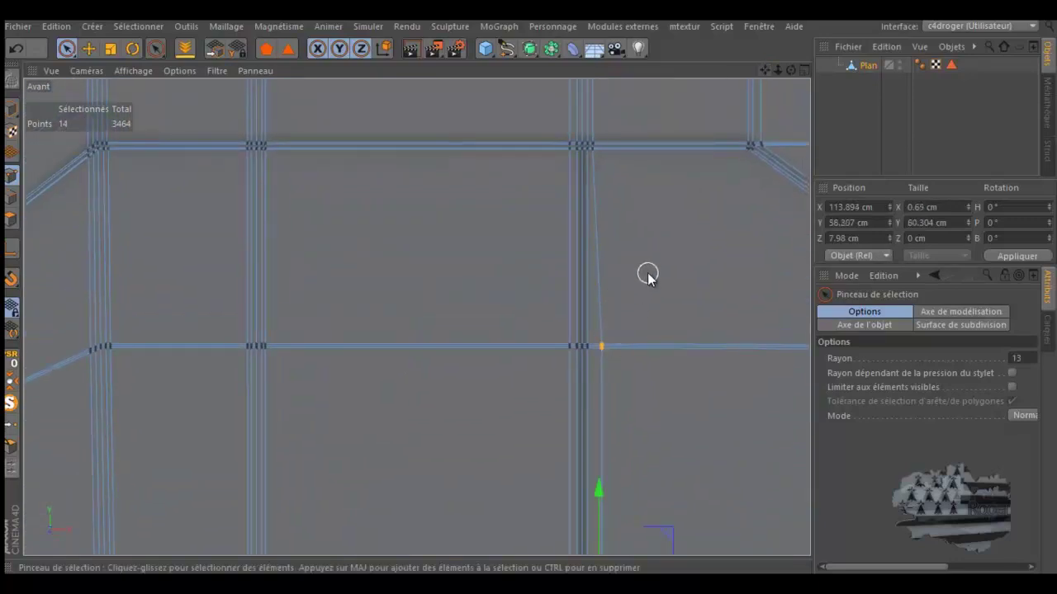
- Scale the selected groove points to an X size of 0 cm so the edge runs straight
left_click(112, 49)
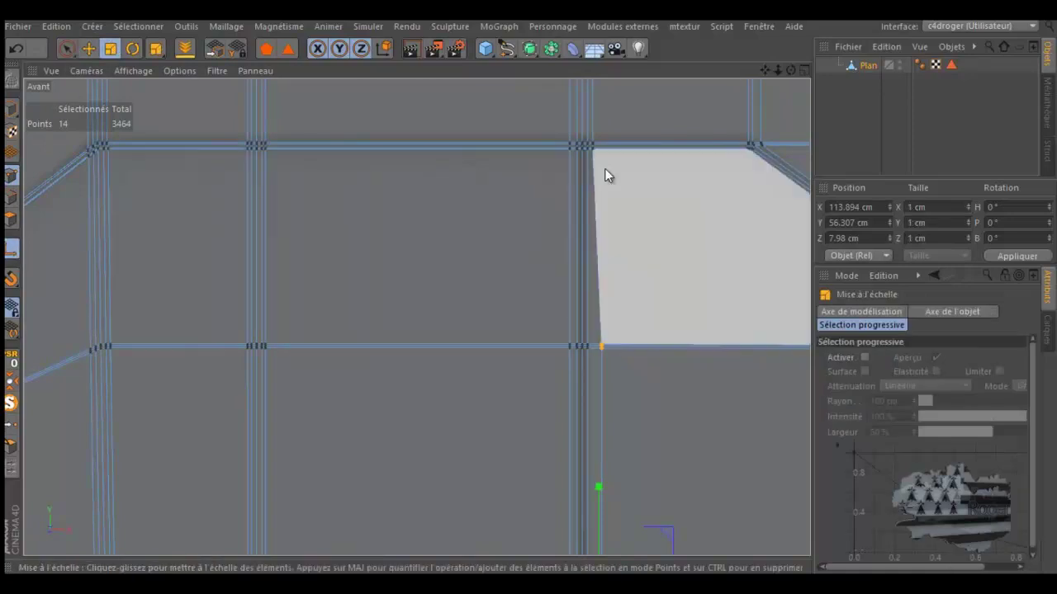
left_click(594, 152)
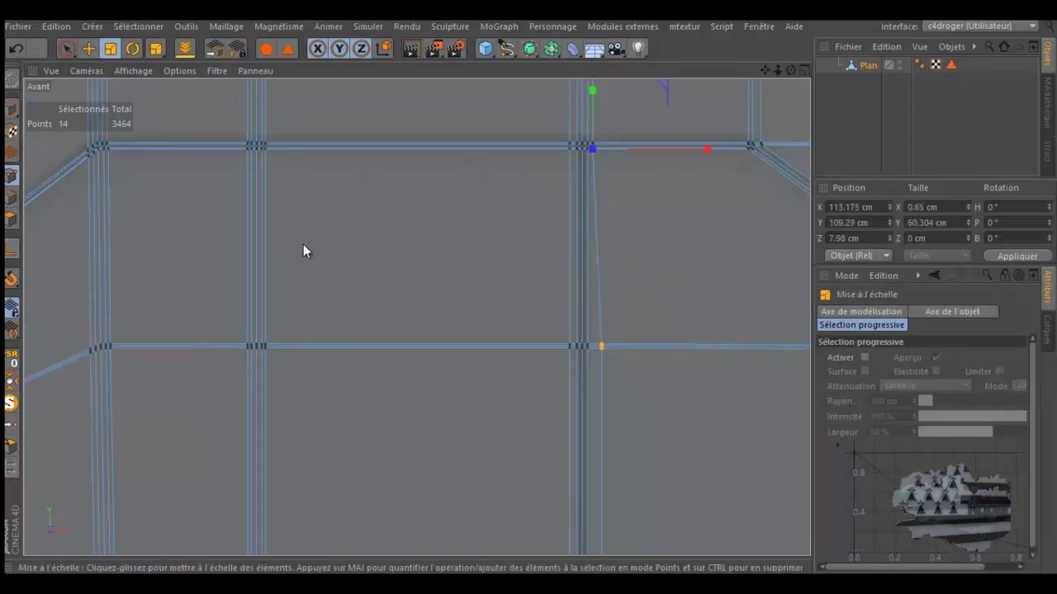
left_click_drag(707, 149, 631, 155)
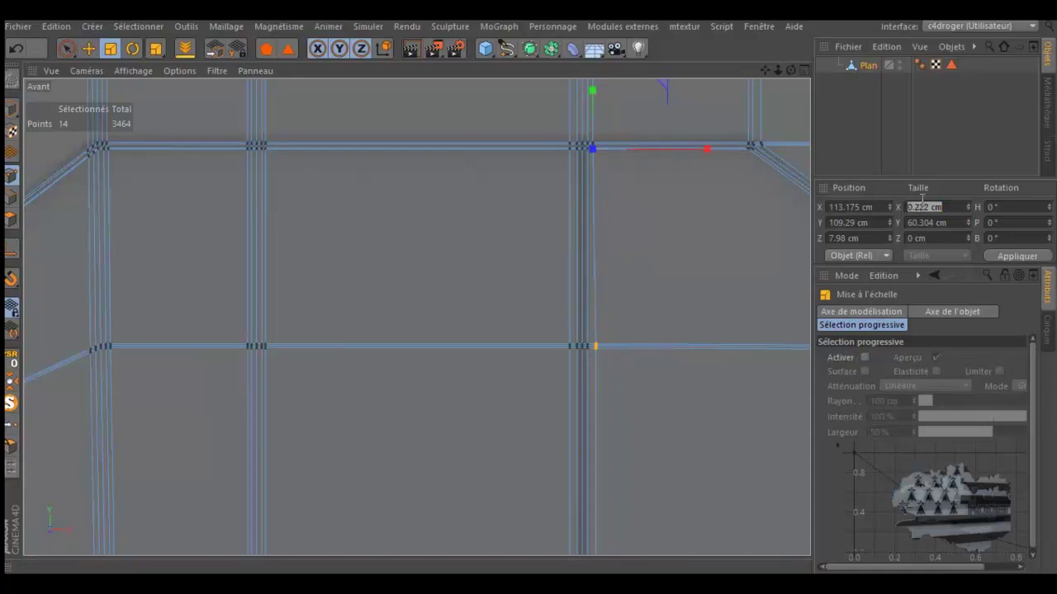
key("Return")
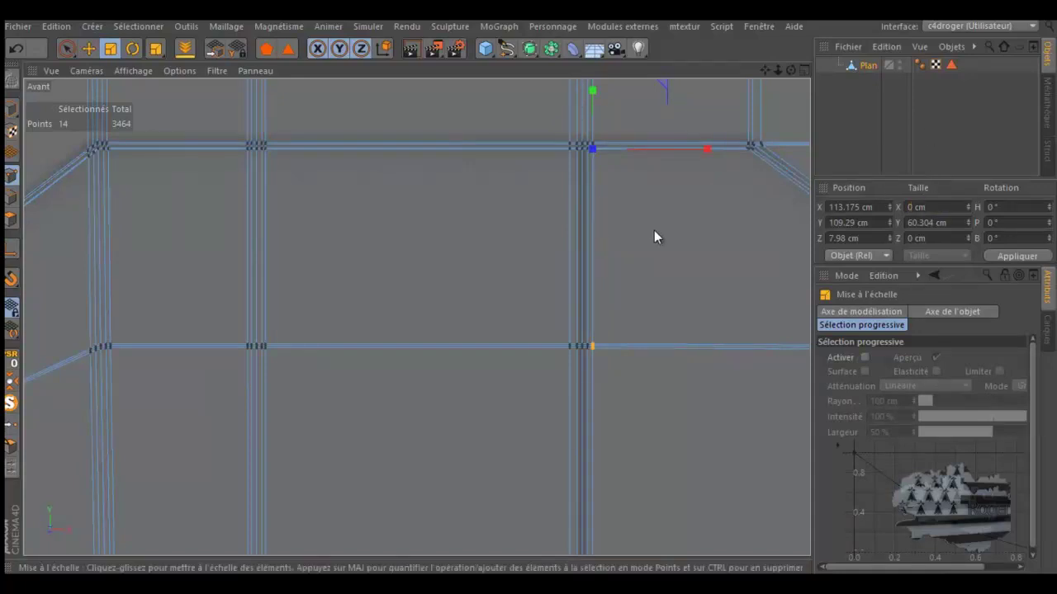
- Switch to edge editing and inspect the straightened 6841-edge mesh
key("Return")
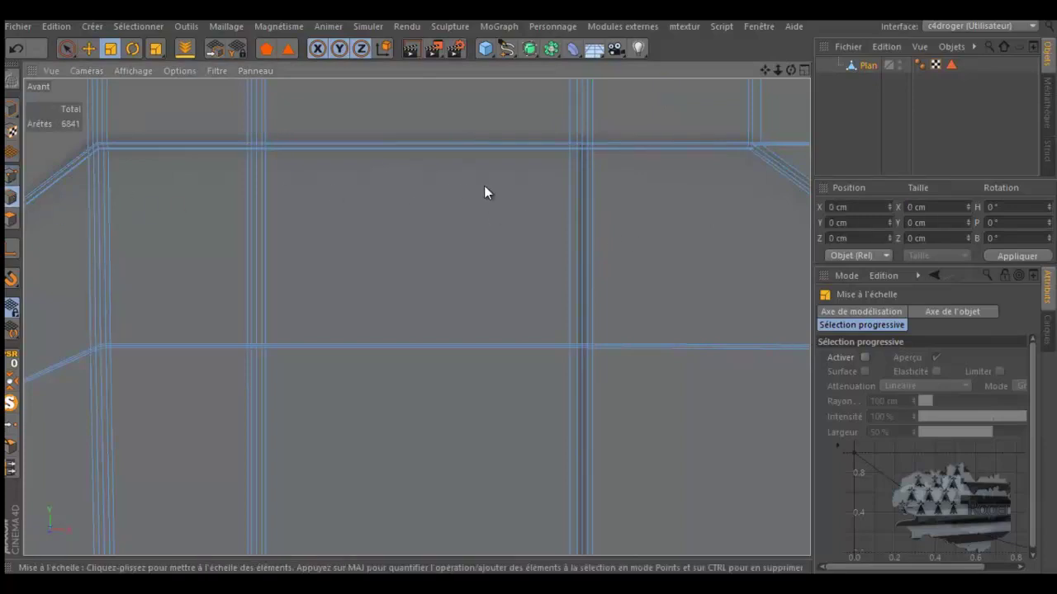
scroll(484, 186, "down", 3)
scroll(538, 182, "down", 3)
scroll(527, 442, "up", 3)
scroll(537, 413, "up", 2)
scroll(561, 363, "up", 2)
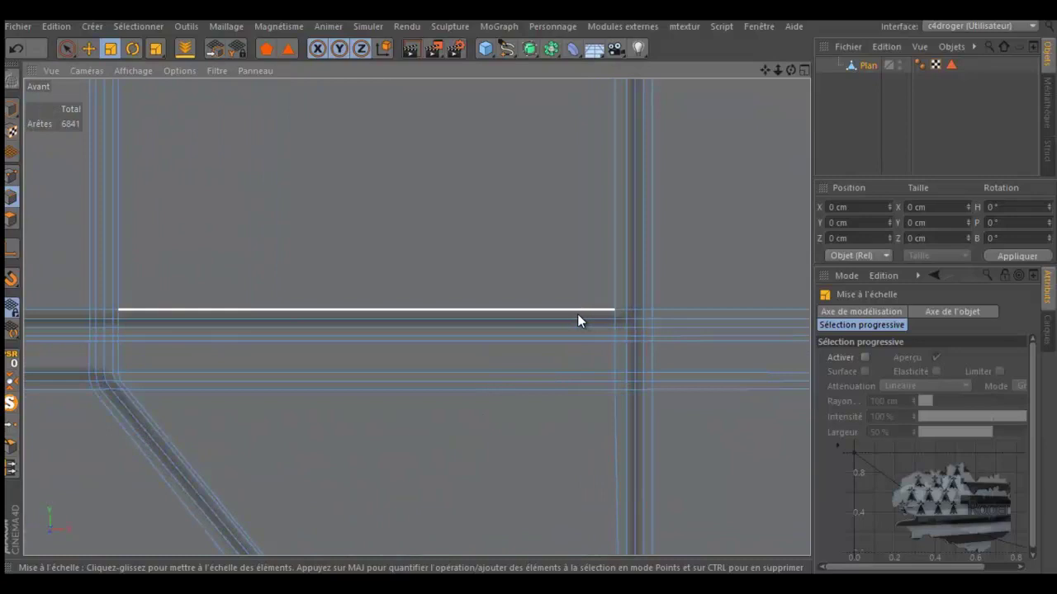
scroll(452, 331, "down", 2)
scroll(452, 331, "down", 2)
scroll(452, 331, "down", 2)
scroll(452, 331, "down", 2)
scroll(452, 331, "down", 2)
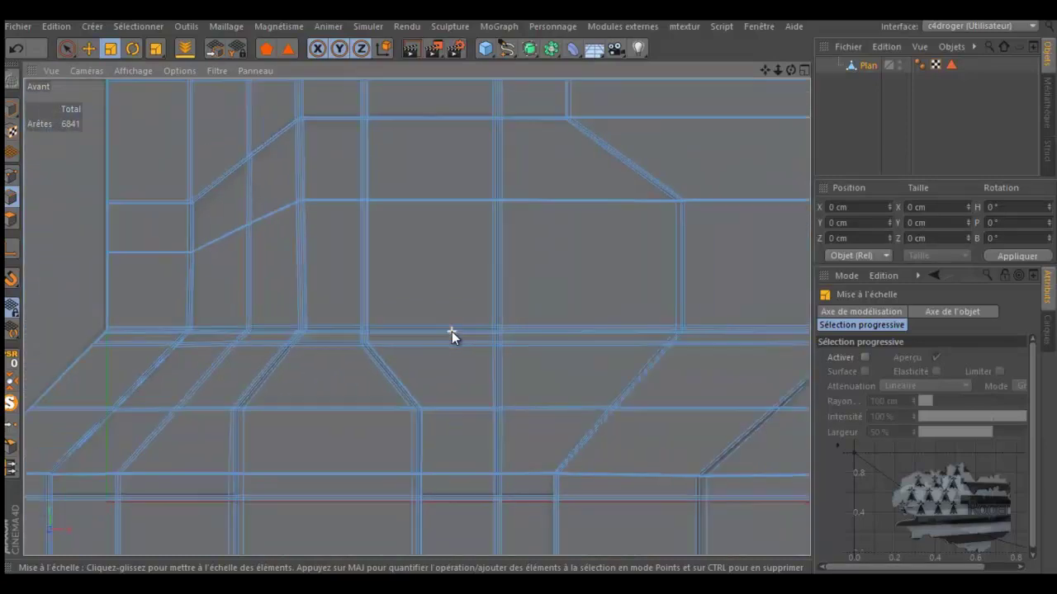
scroll(214, 518, "up", 2)
scroll(247, 496, "up", 2)
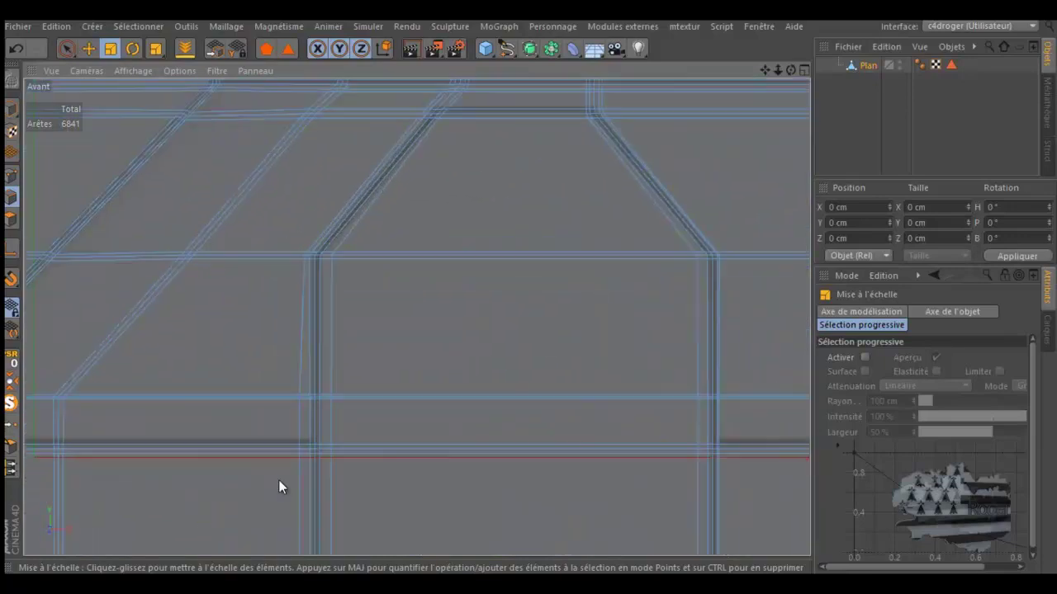
- With the Knife in Loop mode, cut loops beside the groove and near the lower groove
left_click_drag(765, 71, 539, 293)
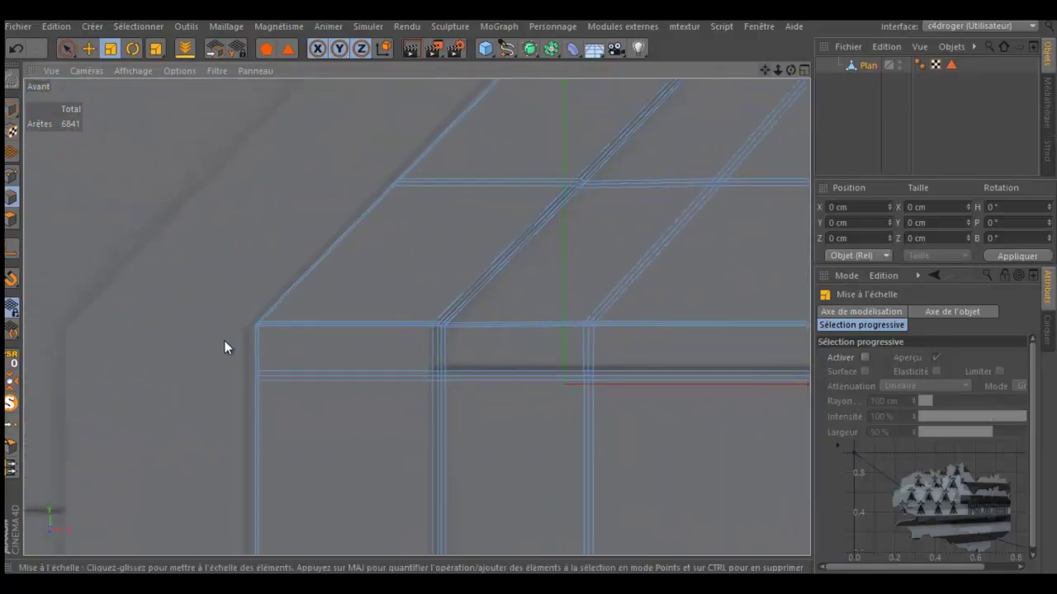
key("k")
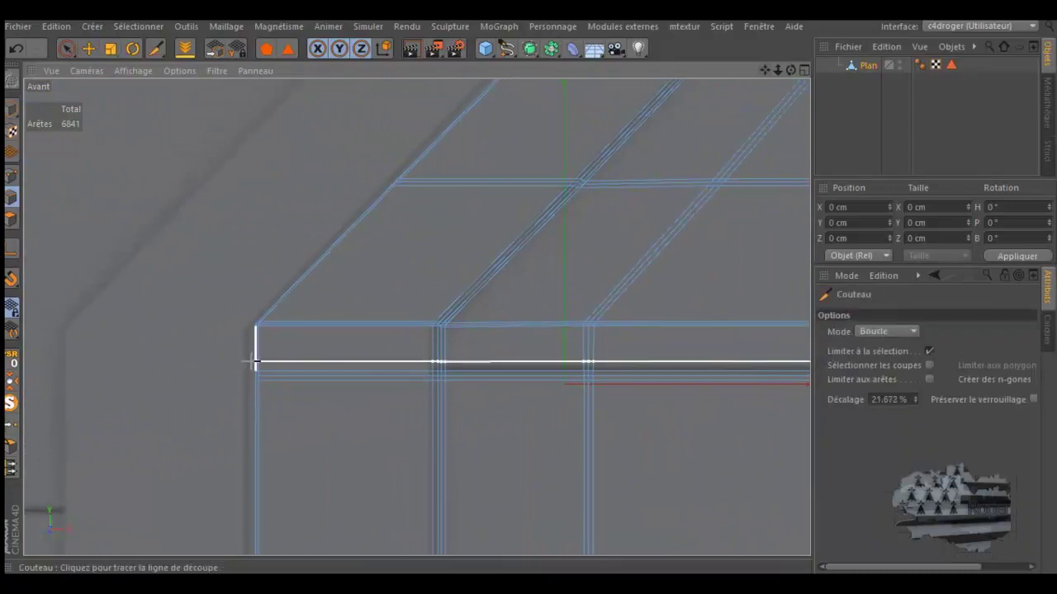
left_click(256, 364)
left_click(254, 386)
scroll(149, 361, "down", 3)
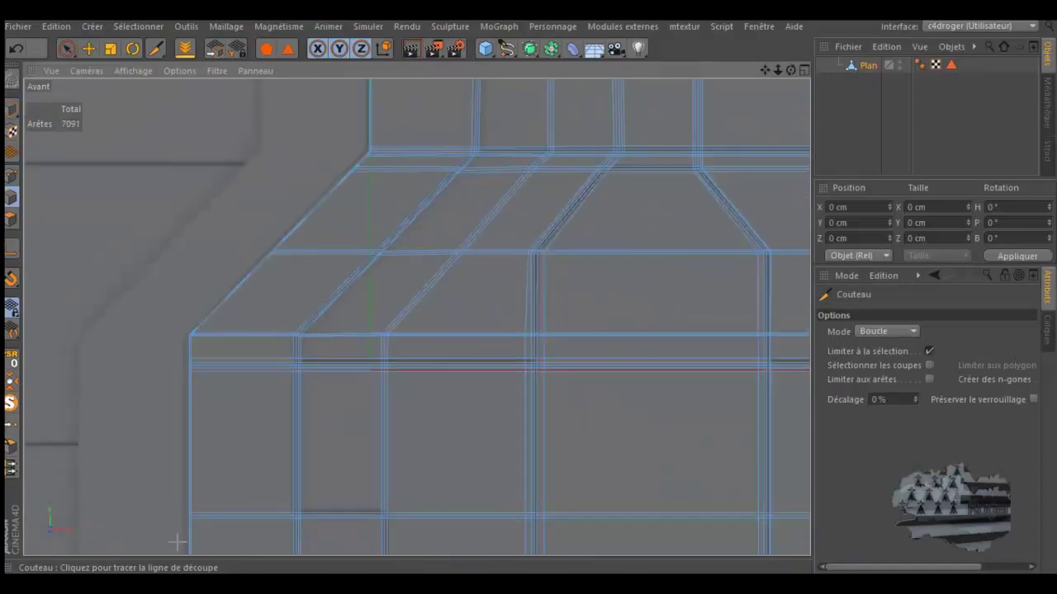
scroll(177, 542, "up", 3)
left_click(188, 487)
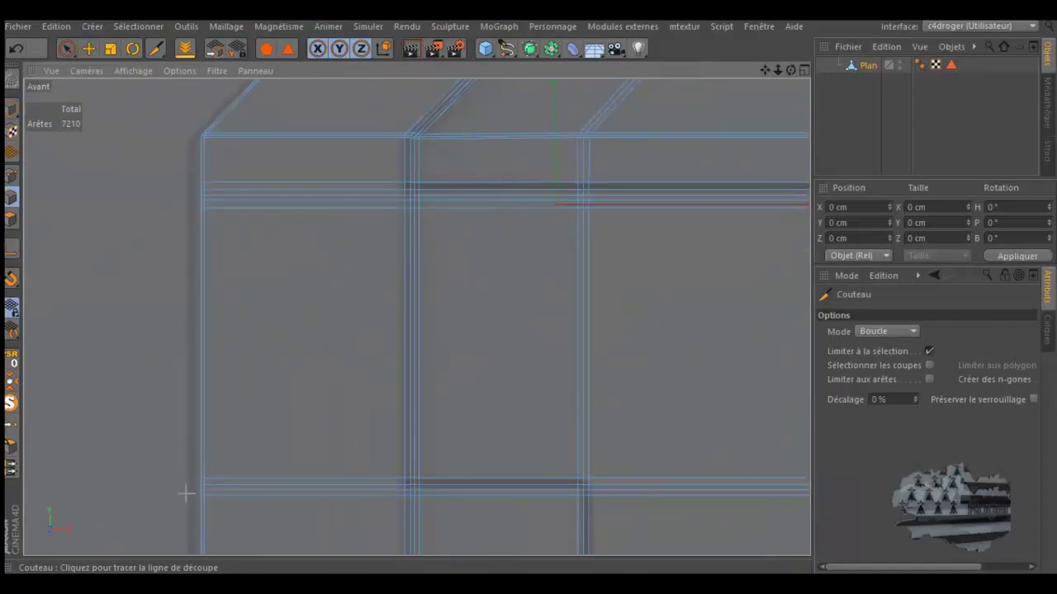
left_click(196, 496)
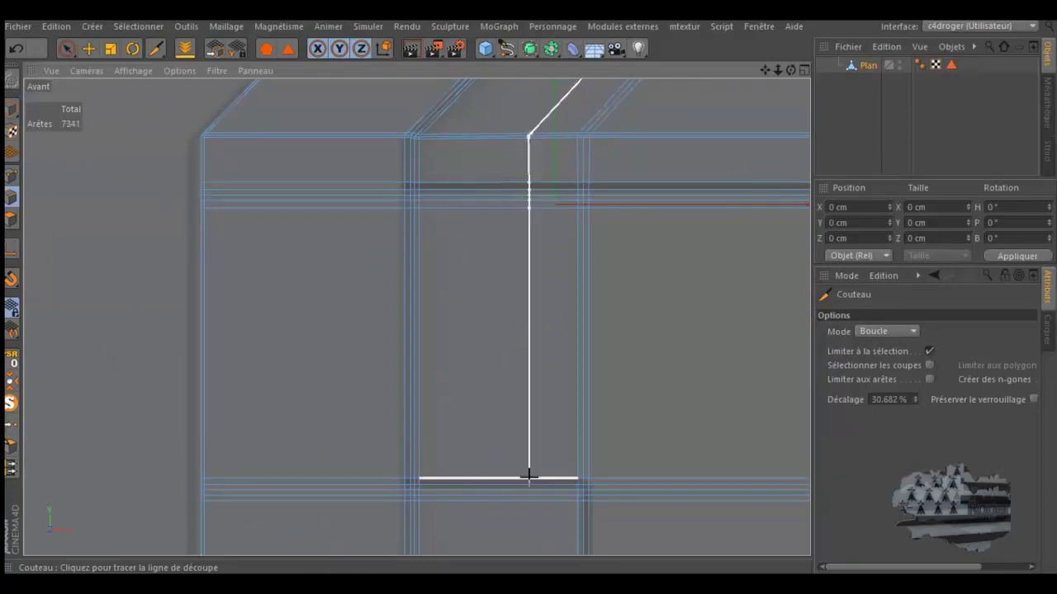
- Place a vertical loop cut beside the groove
scroll(551, 491, "down", 2)
scroll(551, 491, "down", 1)
scroll(551, 488, "down", 1)
scroll(551, 490, "down", 1)
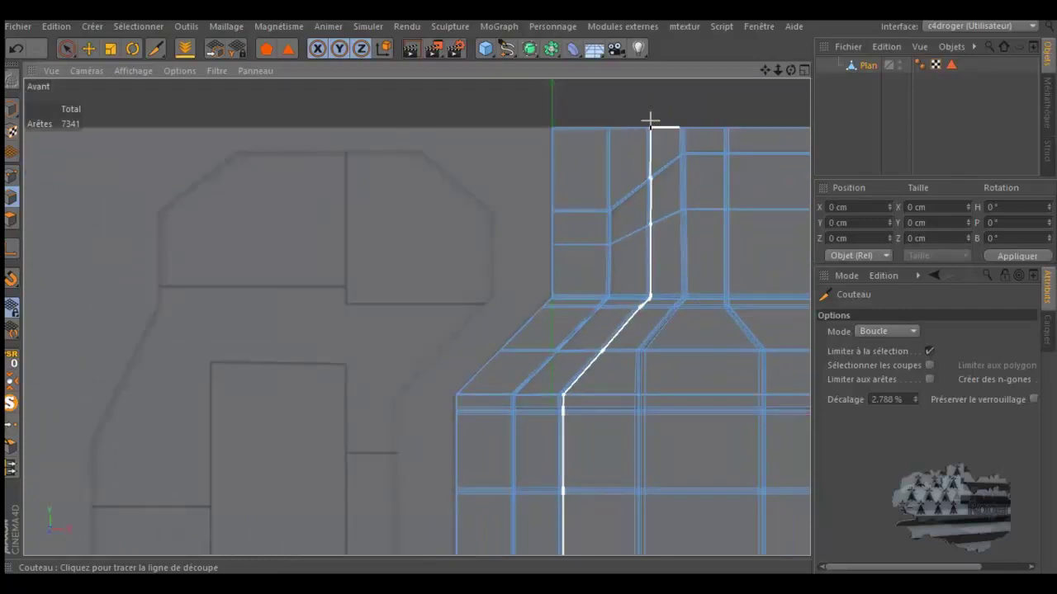
scroll(648, 120, "up", 1)
scroll(649, 122, "up", 1)
scroll(650, 125, "up", 1)
mouse_move(622, 148)
left_mouse_down()
mouse_move(652, 153)
mouse_move(612, 157)
left_mouse_up()
- Add horizontal and vertical loop cuts beside the groove near the panel border
scroll(612, 157, "down", 2)
scroll(612, 156, "down", 3)
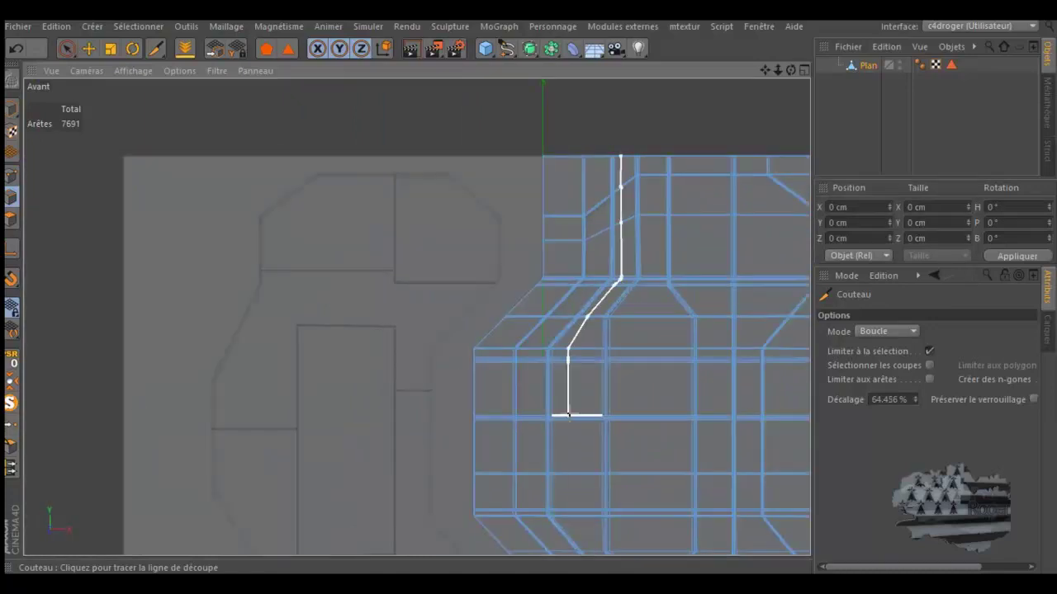
scroll(573, 455, "up", 5)
scroll(537, 363, "up", 3)
scroll(537, 363, "up", 2)
scroll(482, 344, "down", 3)
scroll(481, 344, "down", 2)
scroll(536, 489, "up", 3)
scroll(536, 488, "up", 1)
scroll(486, 337, "up", 2)
scroll(457, 303, "up", 2)
scroll(458, 302, "up", 1)
scroll(521, 302, "down", 2)
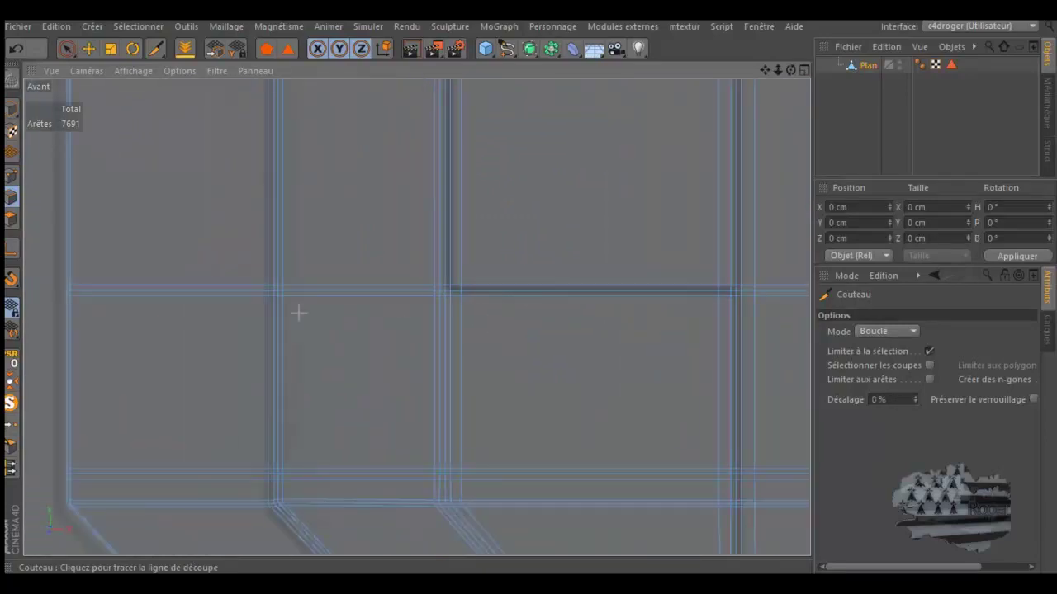
left_click(64, 278)
left_click(66, 302)
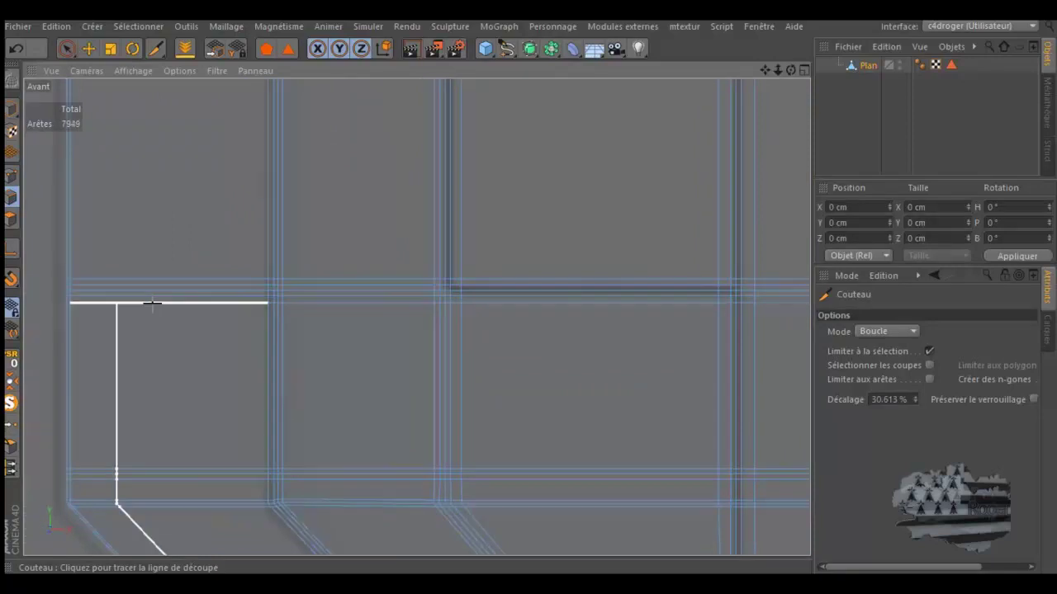
- Switch the 7949-edge, 4022-point mesh to point editing
scroll(170, 303, "down", 2)
scroll(171, 295, "down", 1)
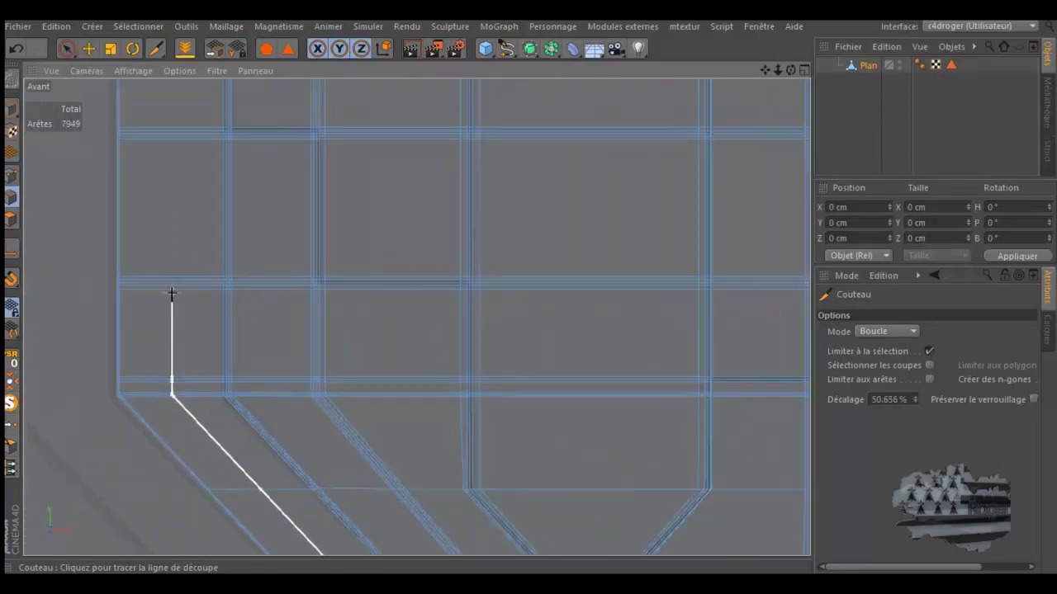
scroll(360, 542, "up", 1)
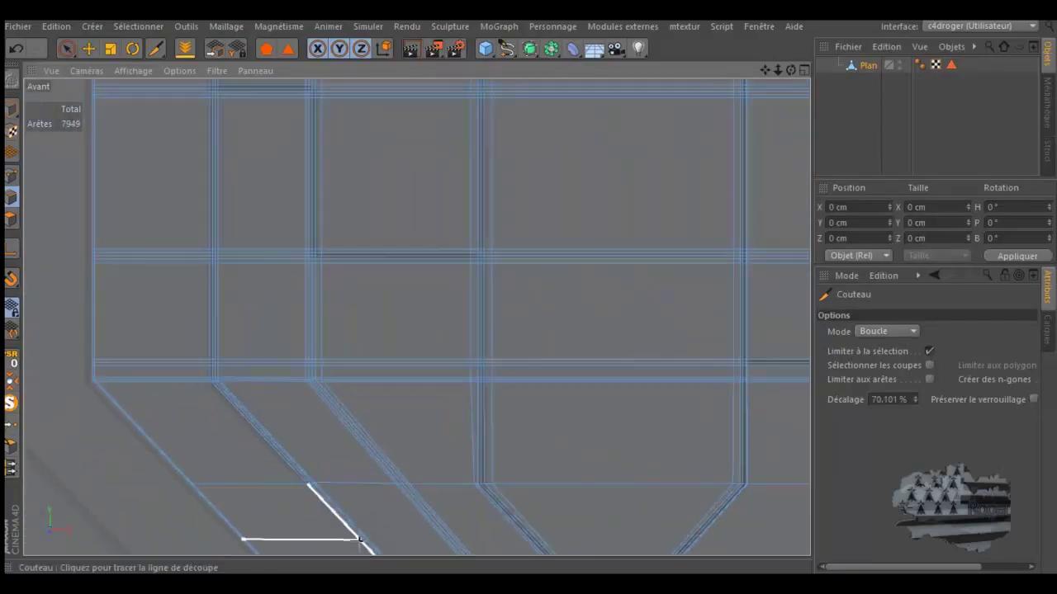
scroll(360, 540, "down", 2)
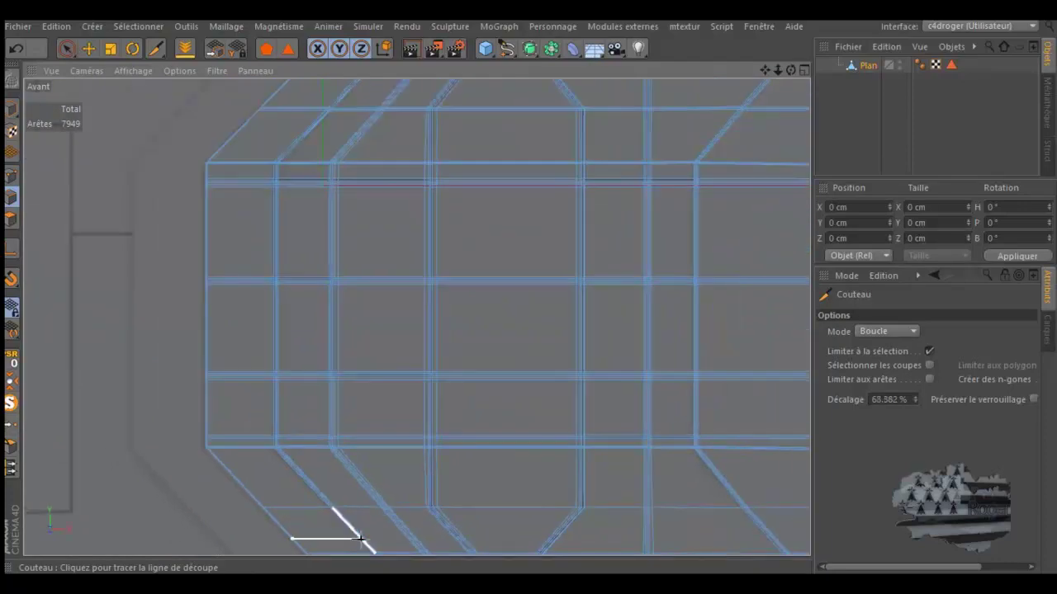
left_click(12, 176)
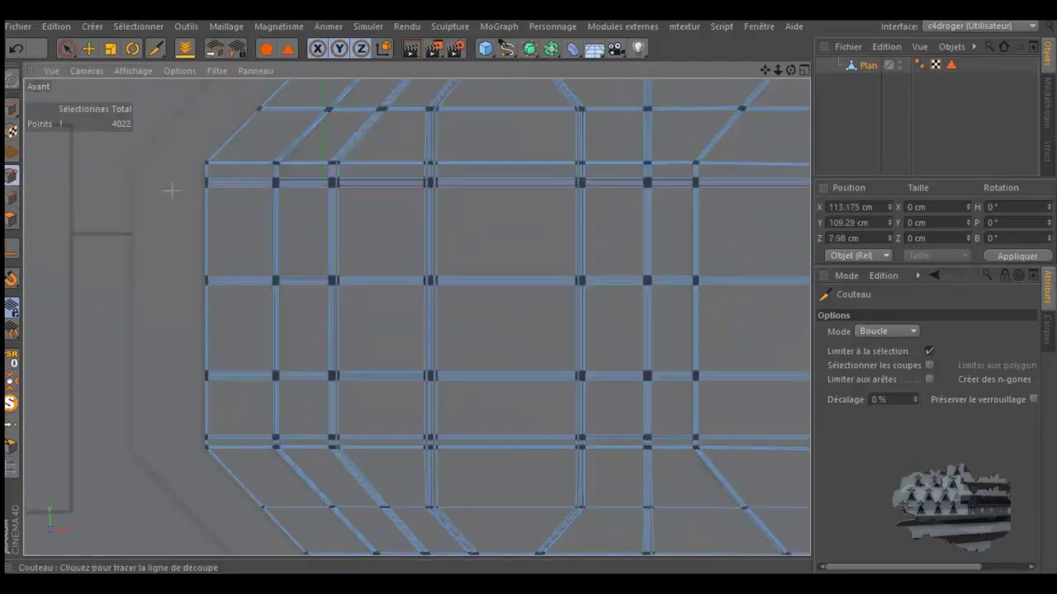
- Brush-select points along the vertical groove edge with the Selection Brush
left_click(68, 48)
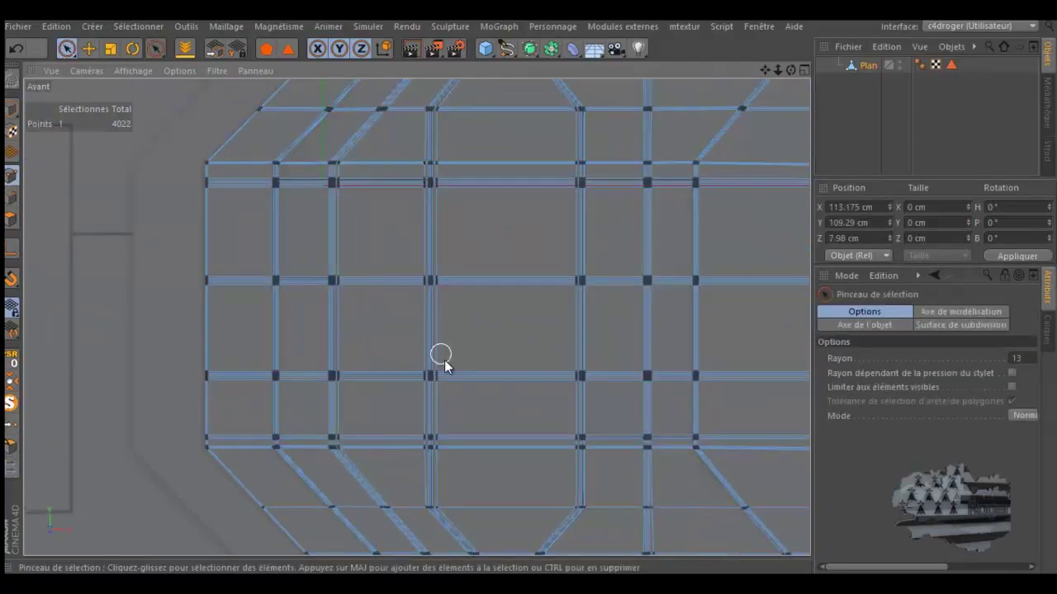
scroll(420, 483, "up", 2)
scroll(420, 483, "up", 2)
scroll(420, 483, "up", 2)
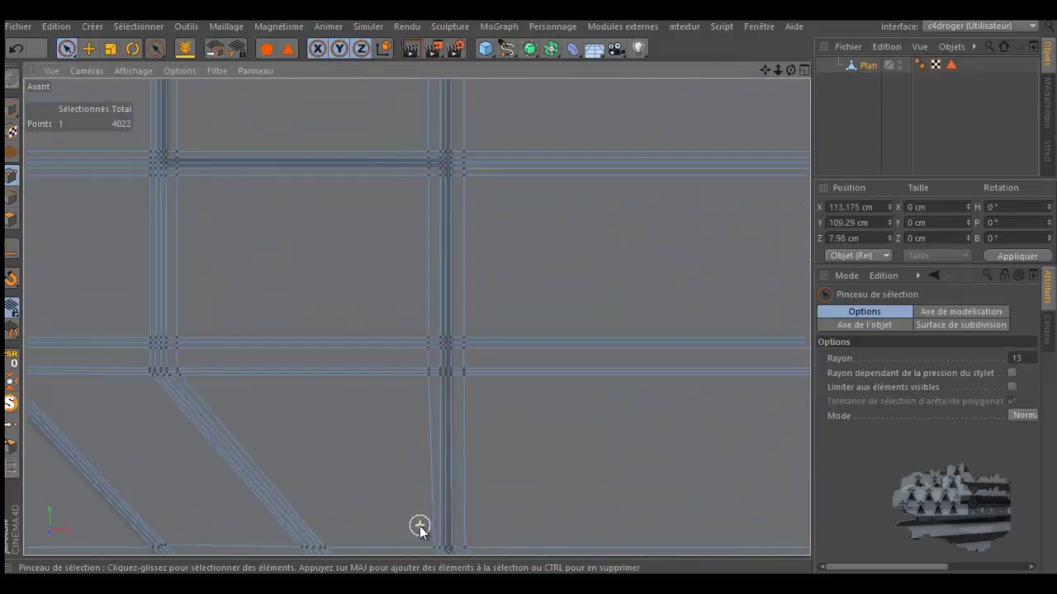
left_click_drag(422, 381, 424, 159)
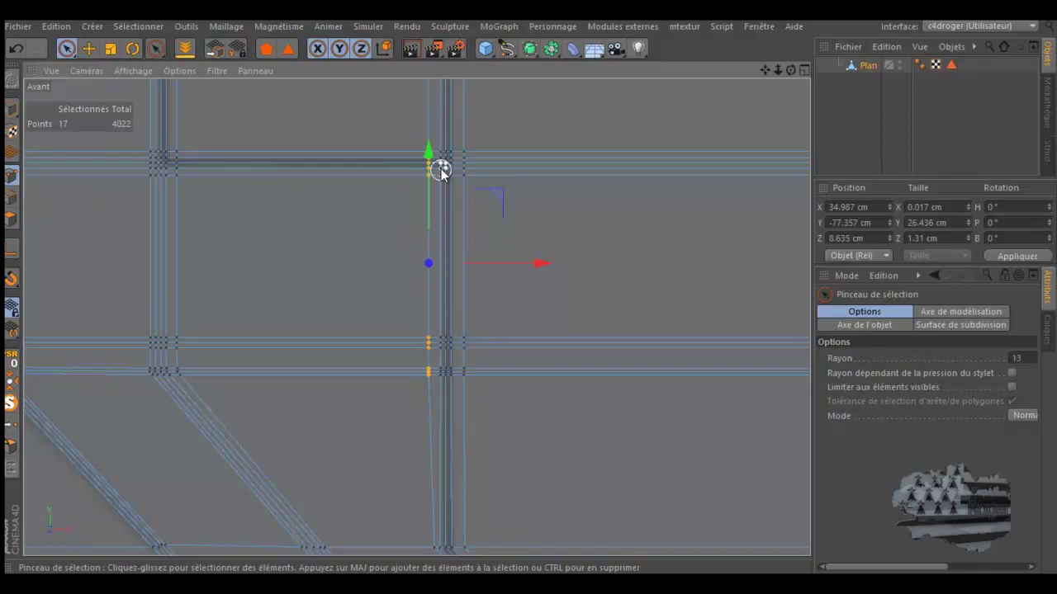
scroll(411, 276, "down", 1)
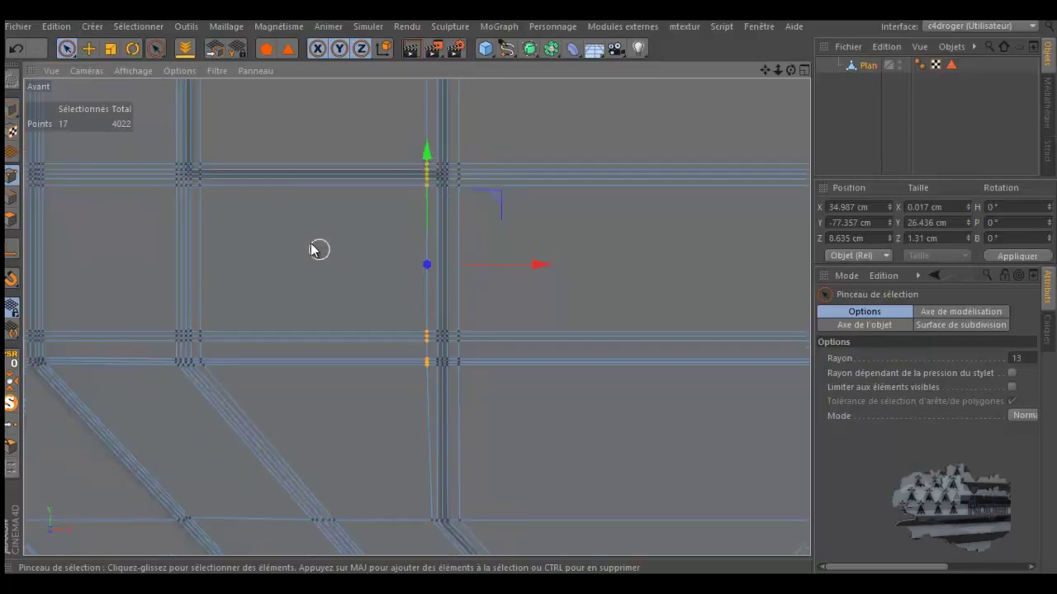
scroll(211, 245, "down", 3)
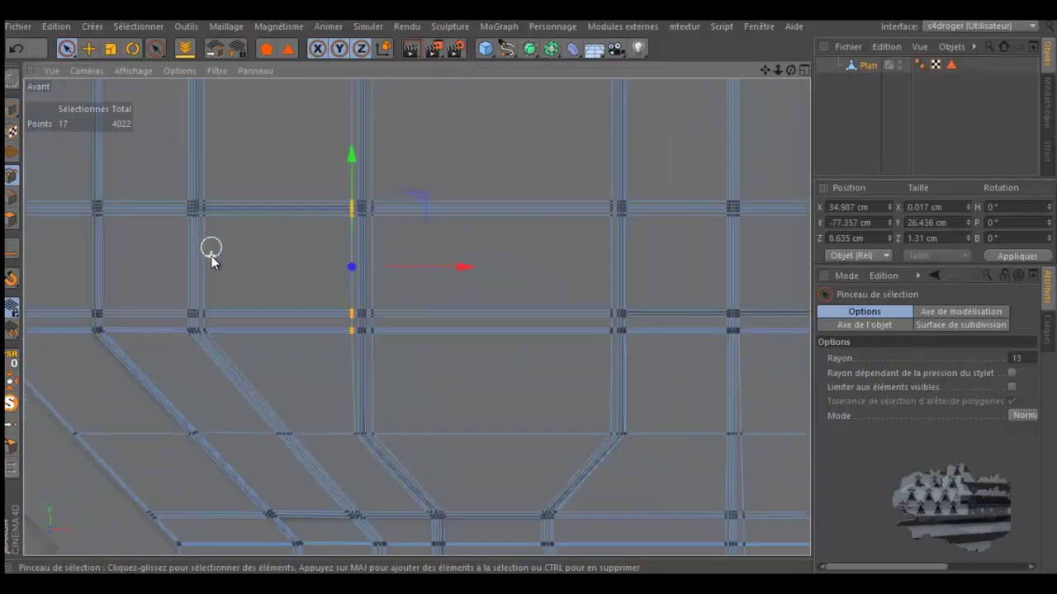
scroll(211, 256, "down", 1)
scroll(222, 246, "down", 2)
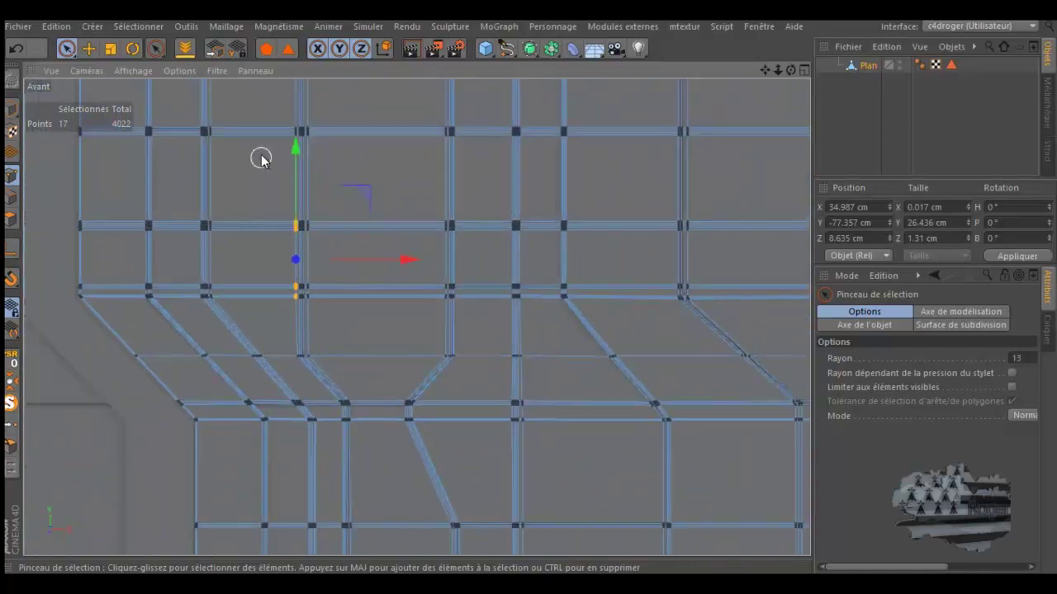
scroll(283, 110, "up", 2)
scroll(284, 109, "up", 2)
scroll(322, 151, "up", 2)
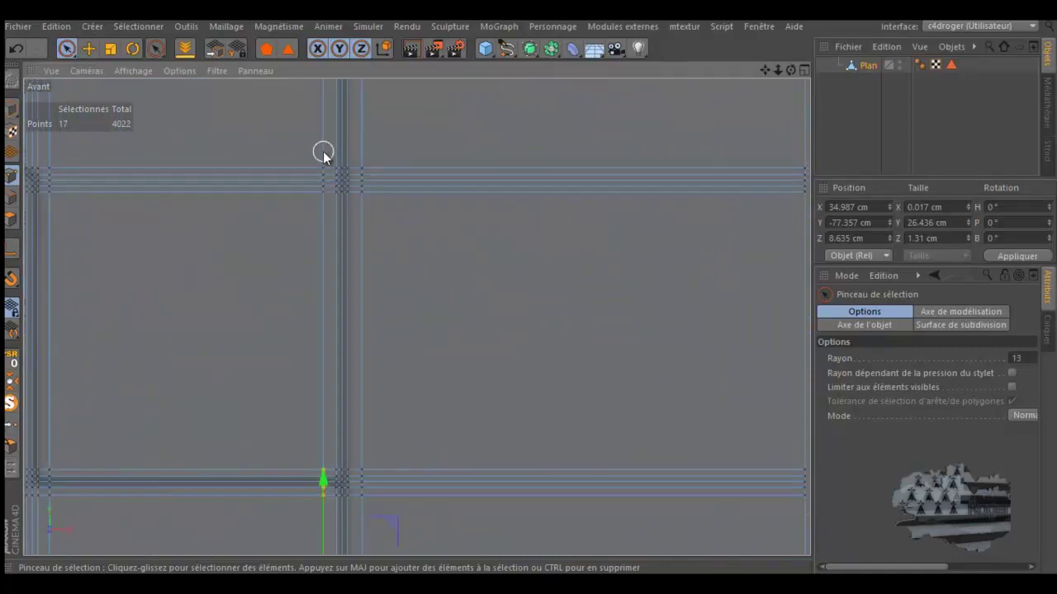
- Brush a few more groove points into the point selection
left_click_drag(320, 201, 319, 197)
scroll(281, 232, "down", 1)
scroll(281, 231, "down", 2)
scroll(280, 235, "down", 1)
scroll(279, 235, "down", 1)
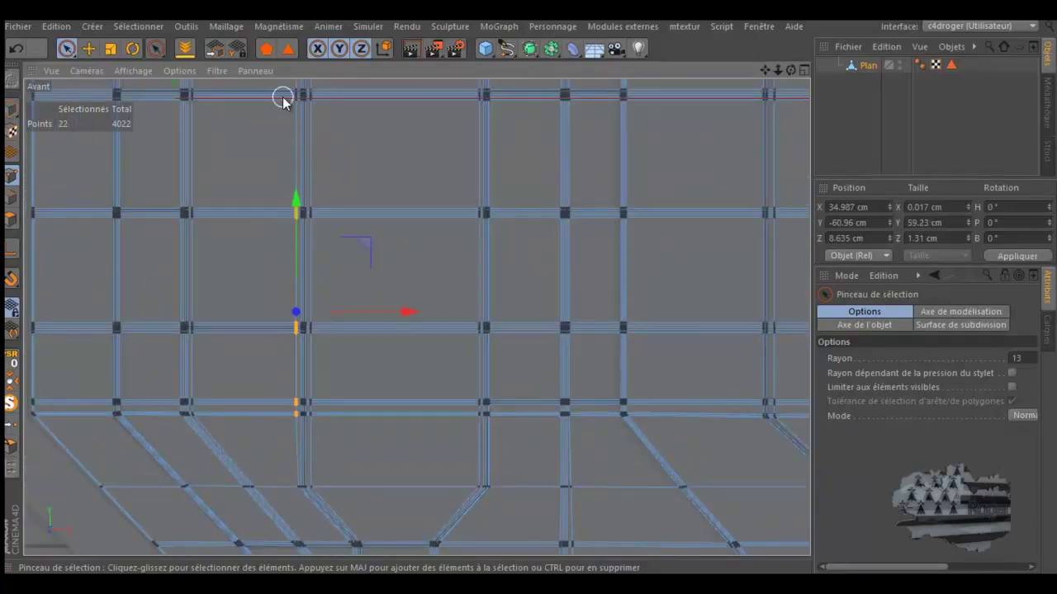
scroll(283, 99, "up", 1)
scroll(277, 96, "up", 3)
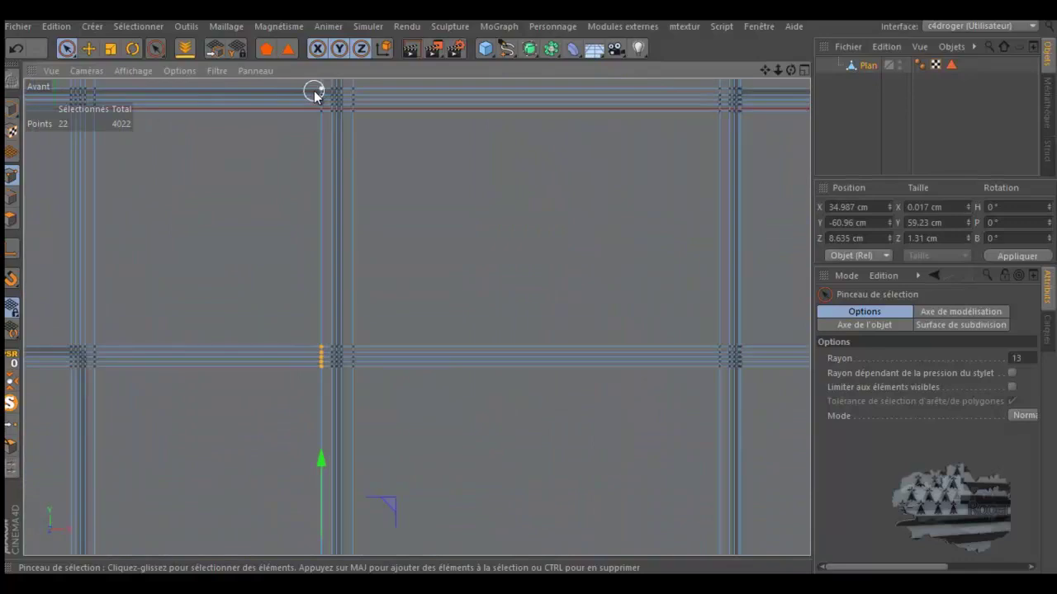
scroll(276, 125, "down", 1)
- Deselect all points and zoom around the front view to inspect the grooves
left_click(256, 150)
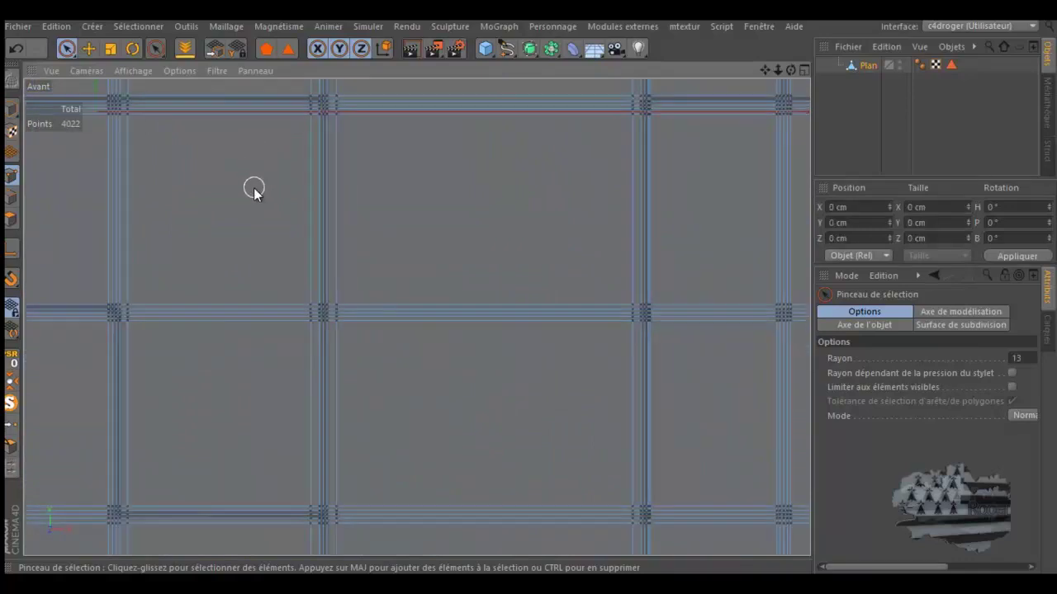
scroll(253, 186, "down", 2)
scroll(297, 177, "down", 2)
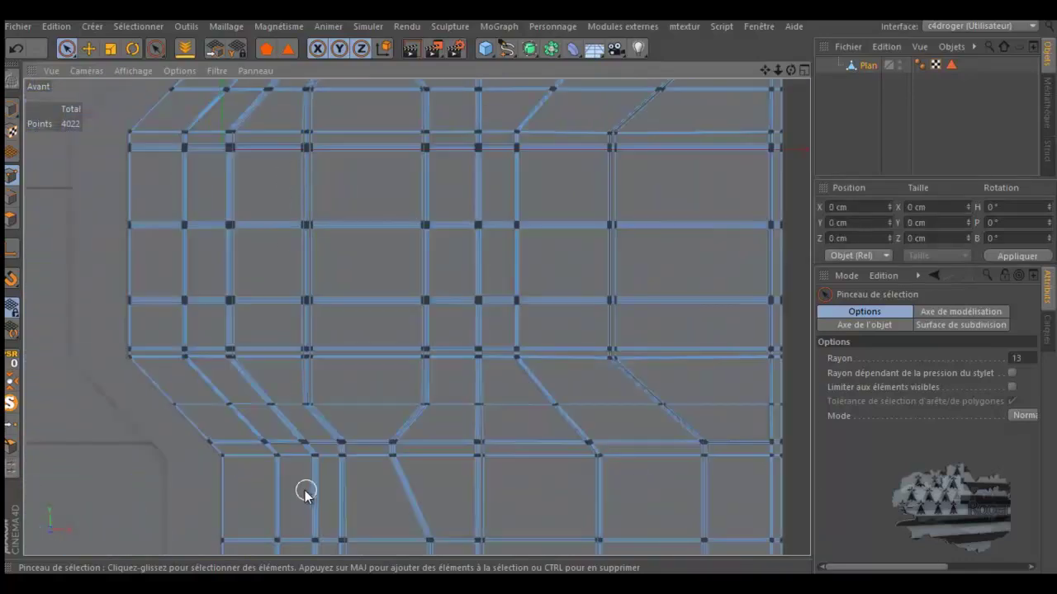
scroll(306, 493, "up", 2)
scroll(299, 490, "up", 1)
scroll(295, 491, "up", 1)
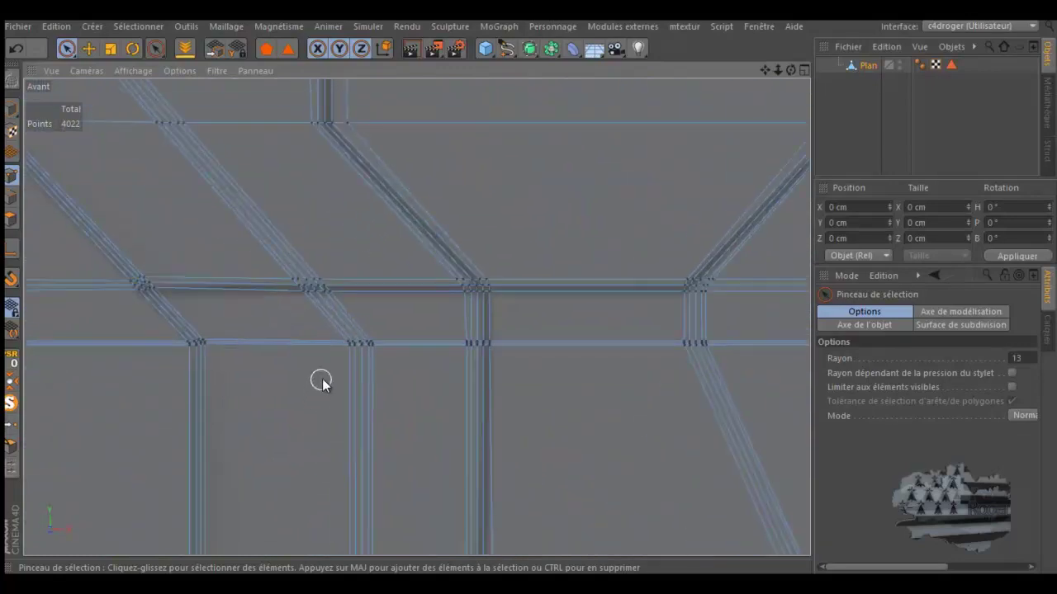
scroll(322, 381, "up", 1)
scroll(377, 377, "down", 1)
scroll(380, 377, "down", 1)
scroll(382, 378, "down", 1)
scroll(103, 326, "up", 1)
scroll(103, 326, "up", 1)
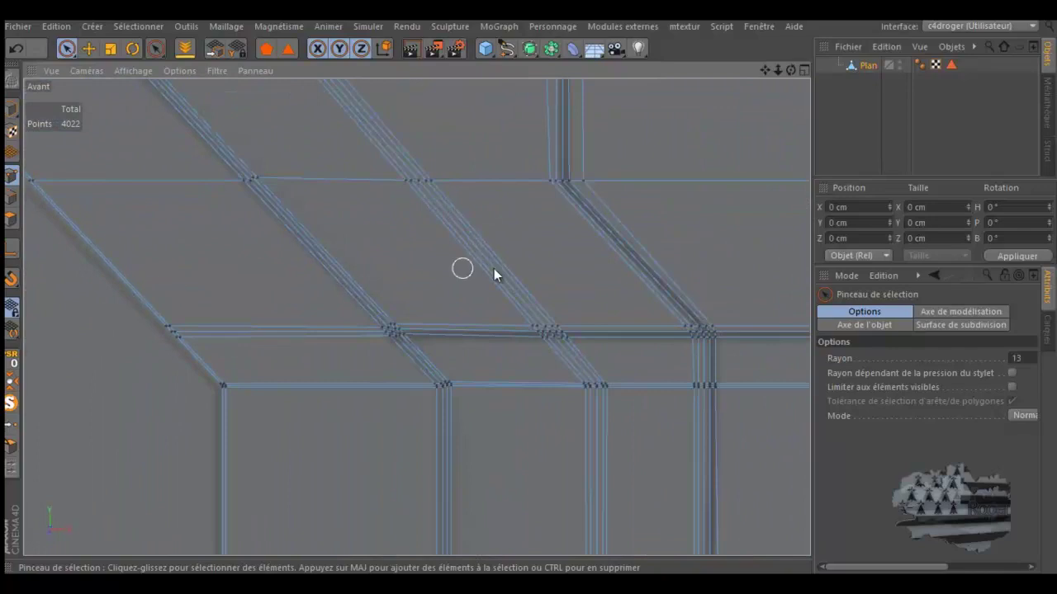
scroll(412, 335, "down", 1)
scroll(208, 235, "up", 2)
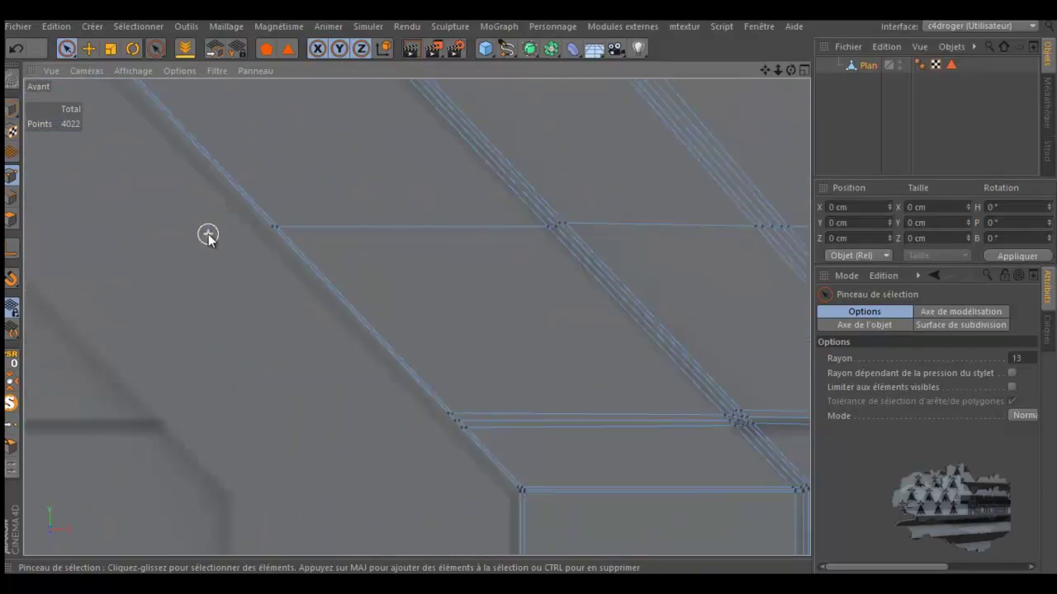
- Cut two holding loops beside the diagonal groove with the Knife in Loop mode
key("k")
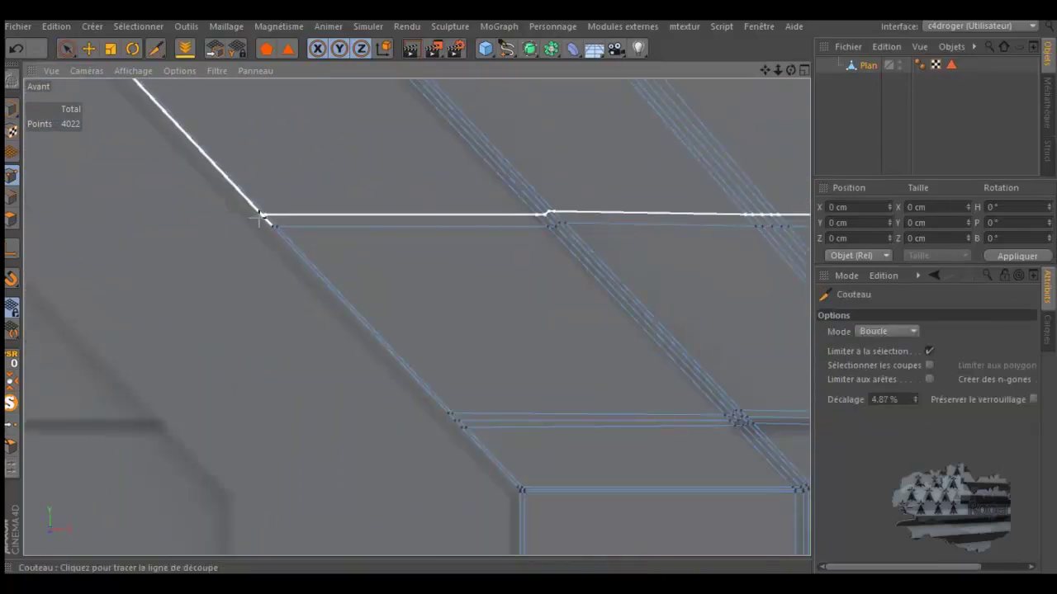
left_click(265, 221)
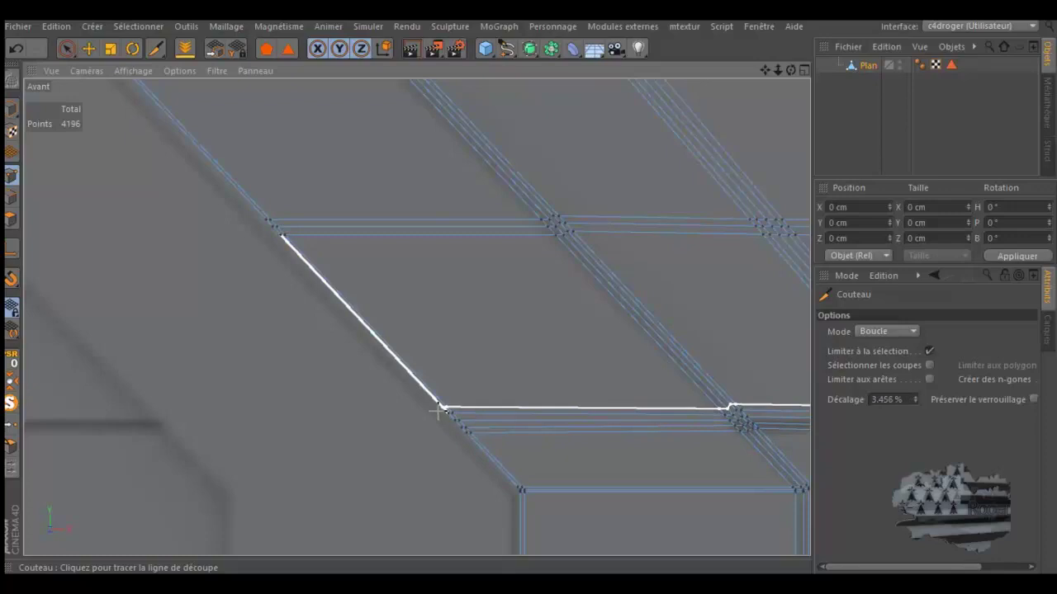
left_click(437, 410)
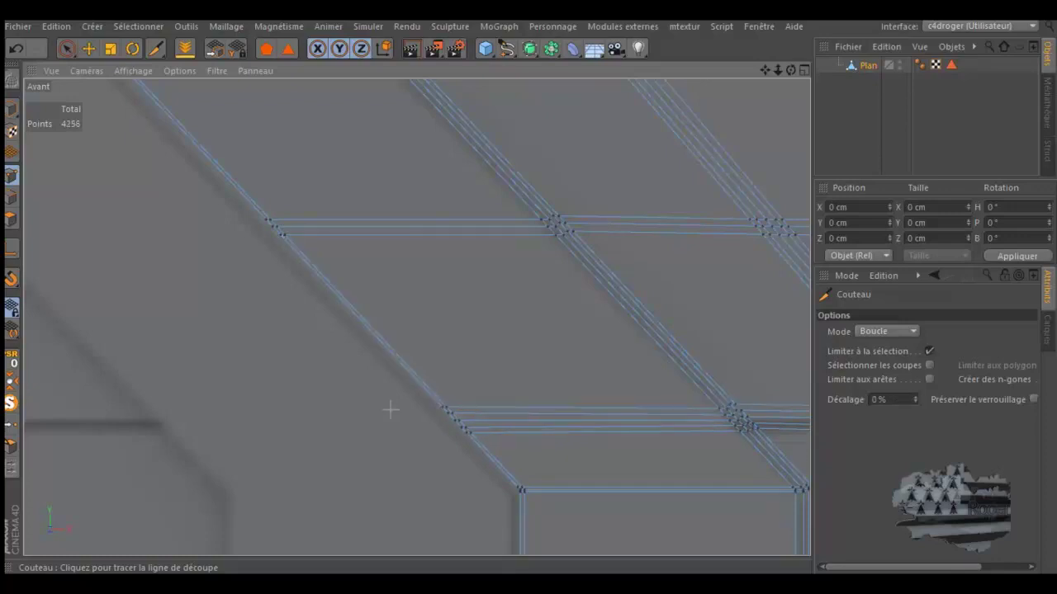
scroll(323, 365, "down", 2)
scroll(319, 348, "down", 2)
scroll(320, 348, "down", 2)
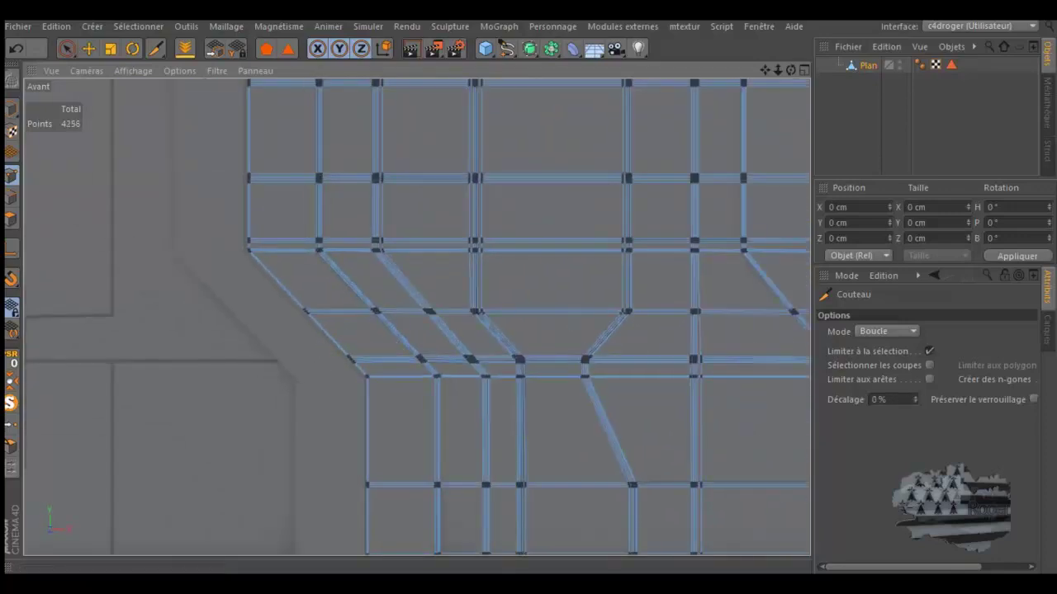
scroll(462, 503, "up", 3)
scroll(471, 523, "up", 2)
scroll(472, 523, "up", 2)
scroll(471, 523, "up", 2)
scroll(330, 413, "up", 2)
scroll(331, 415, "up", 2)
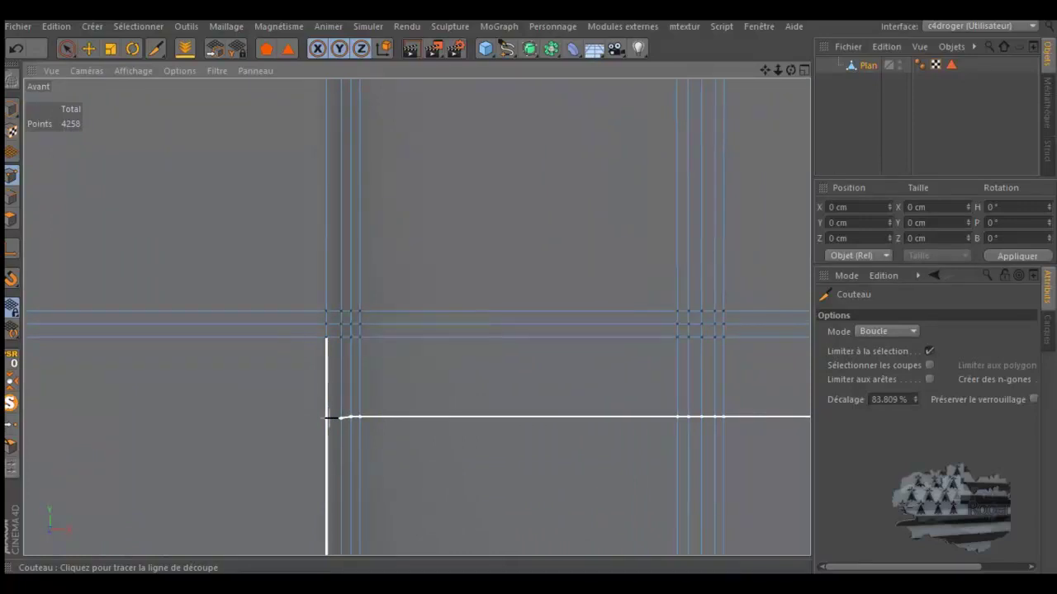
- Add two horizontal holding loop cuts beside a straight groove, reaching 4364 points
scroll(347, 418, "down", 2)
scroll(387, 420, "down", 2)
scroll(392, 422, "down", 2)
scroll(393, 423, "down", 2)
scroll(392, 424, "down", 2)
scroll(392, 423, "down", 2)
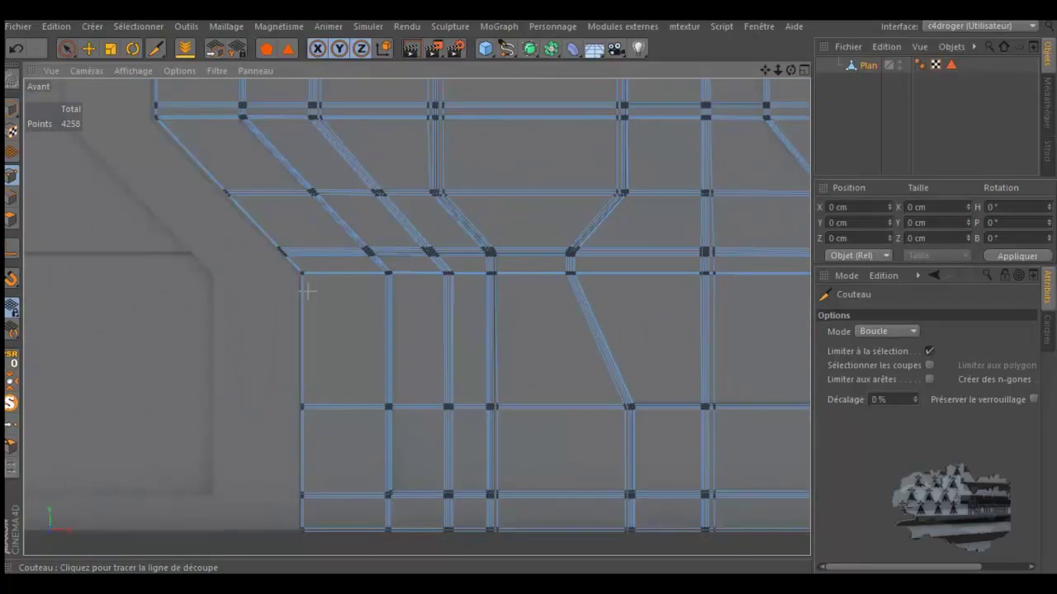
scroll(492, 512, "up", 3)
scroll(500, 525, "up", 2)
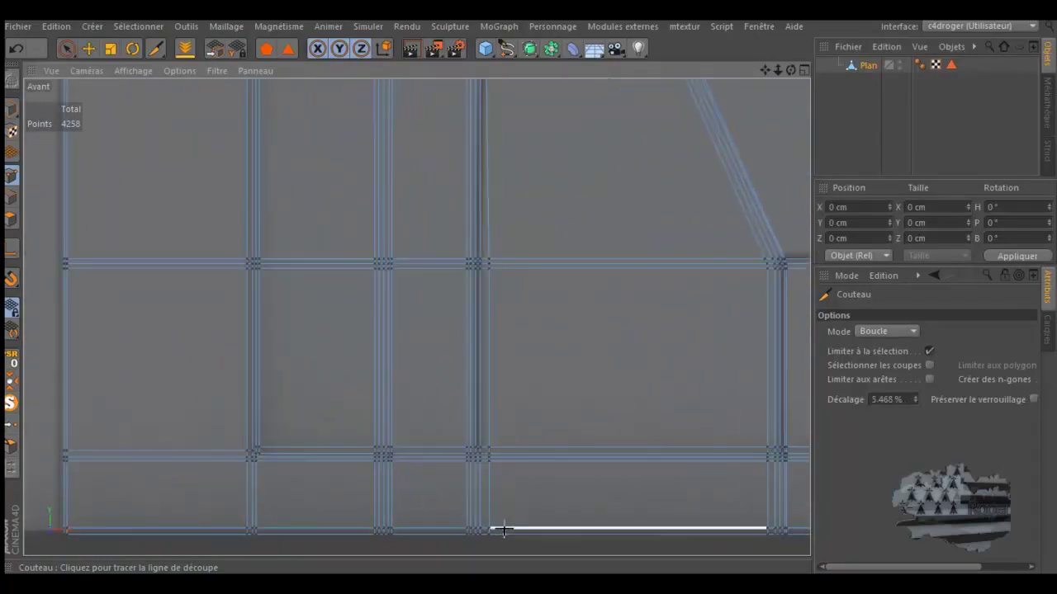
scroll(496, 504, "down", 2)
scroll(702, 430, "up", 1)
scroll(762, 385, "up", 2)
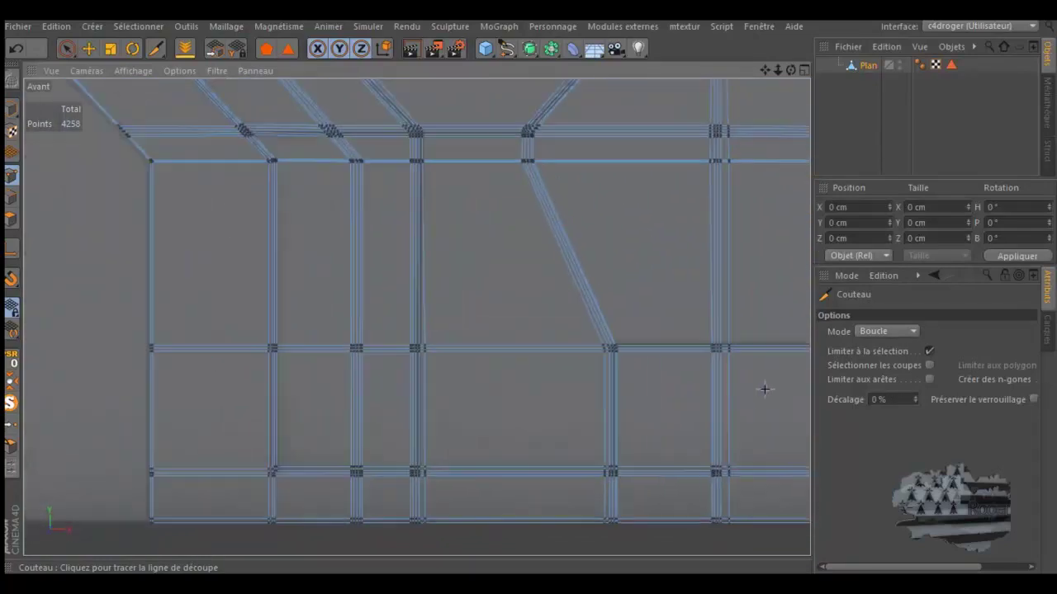
scroll(749, 387, "up", 2)
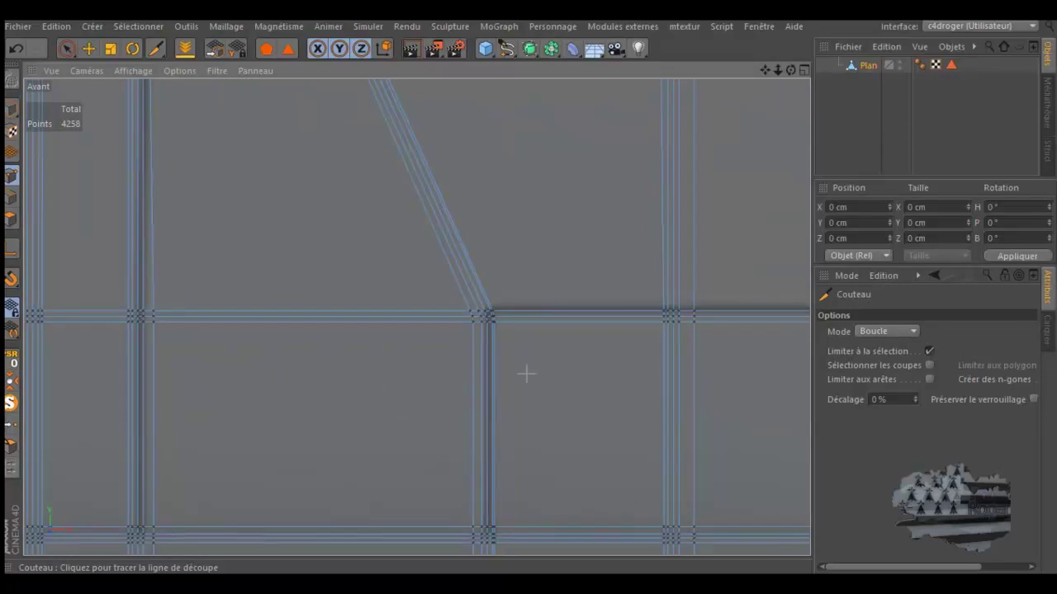
scroll(505, 411, "up", 1)
scroll(504, 410, "up", 2)
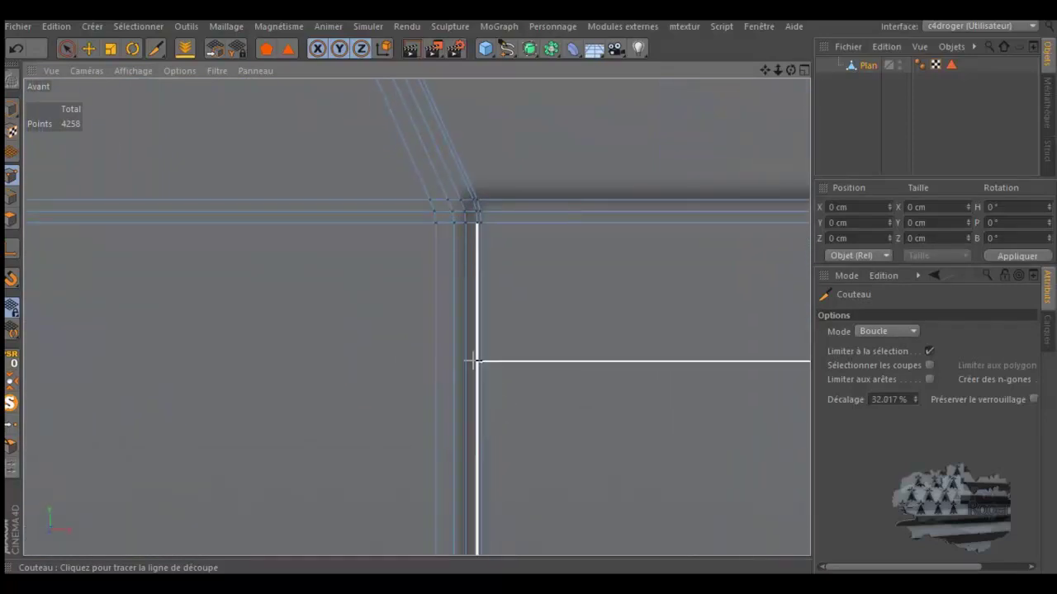
scroll(342, 370, "down", 1)
scroll(340, 373, "down", 1)
scroll(340, 373, "down", 2)
scroll(339, 376, "down", 1)
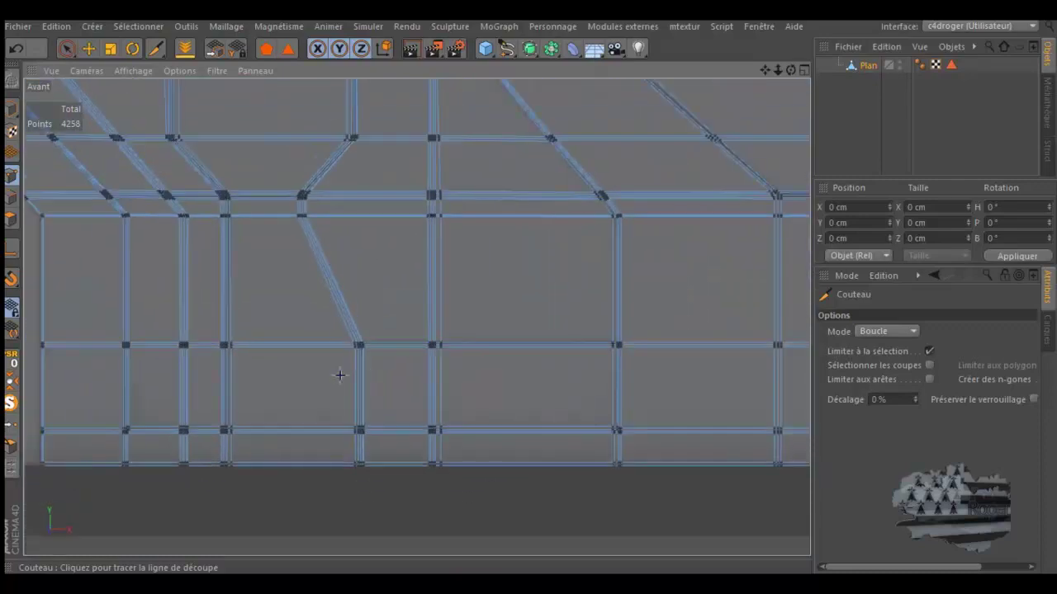
scroll(339, 376, "down", 1)
scroll(698, 358, "up", 2)
scroll(718, 343, "up", 1)
scroll(720, 338, "up", 1)
scroll(714, 326, "up", 1)
left_click(708, 326)
left_click(711, 355)
- Maximize the perspective view to fill the viewport
scroll(422, 377, "down", 2)
scroll(446, 412, "down", 2)
scroll(455, 424, "down", 1)
scroll(207, 153, "up", 1)
scroll(212, 213, "up", 1)
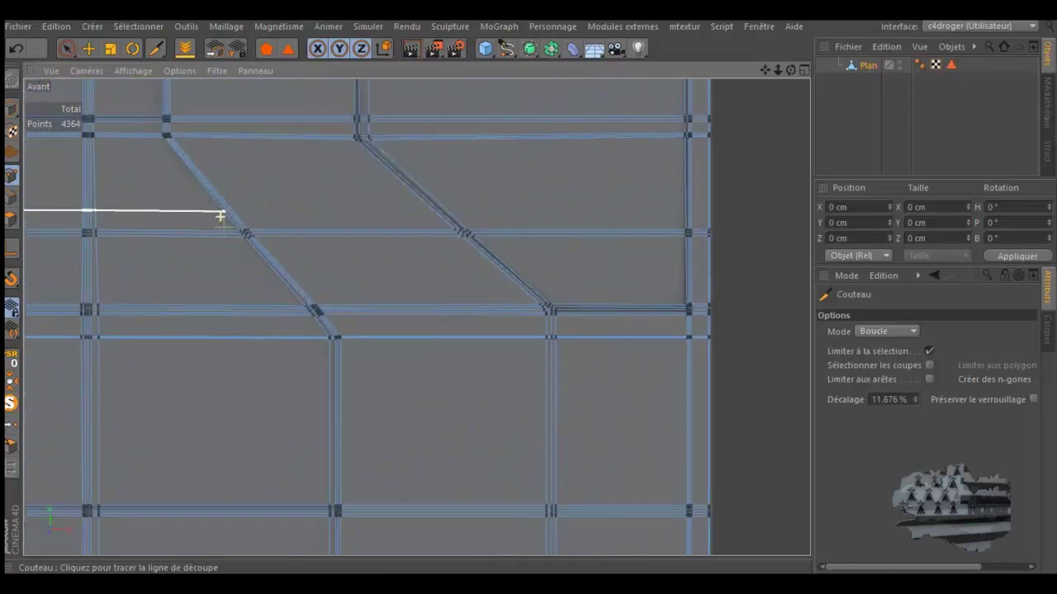
middle_click(203, 259)
middle_click(259, 271)
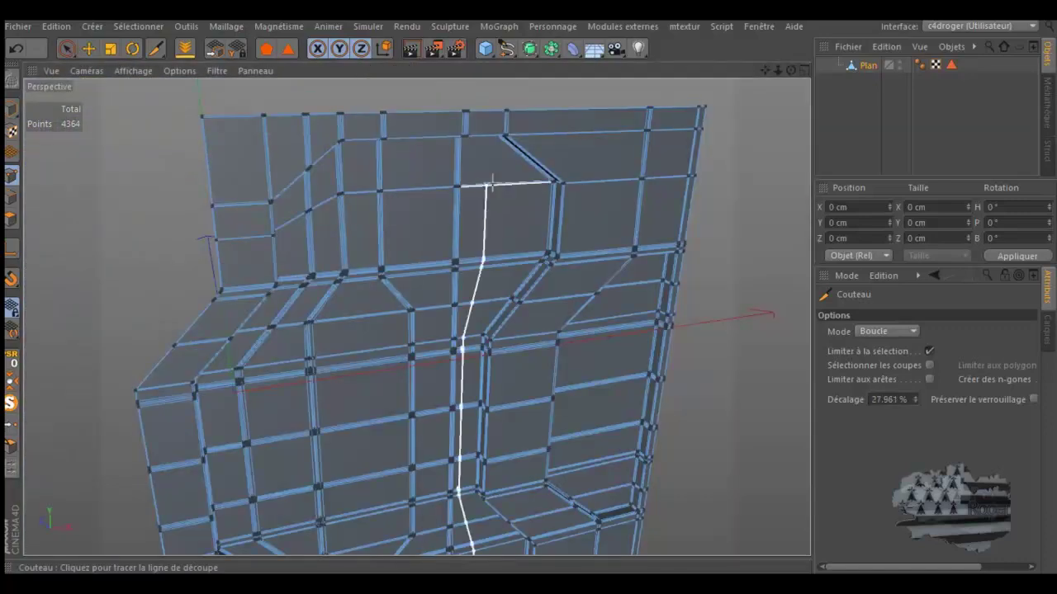
scroll(491, 181, "down", 2)
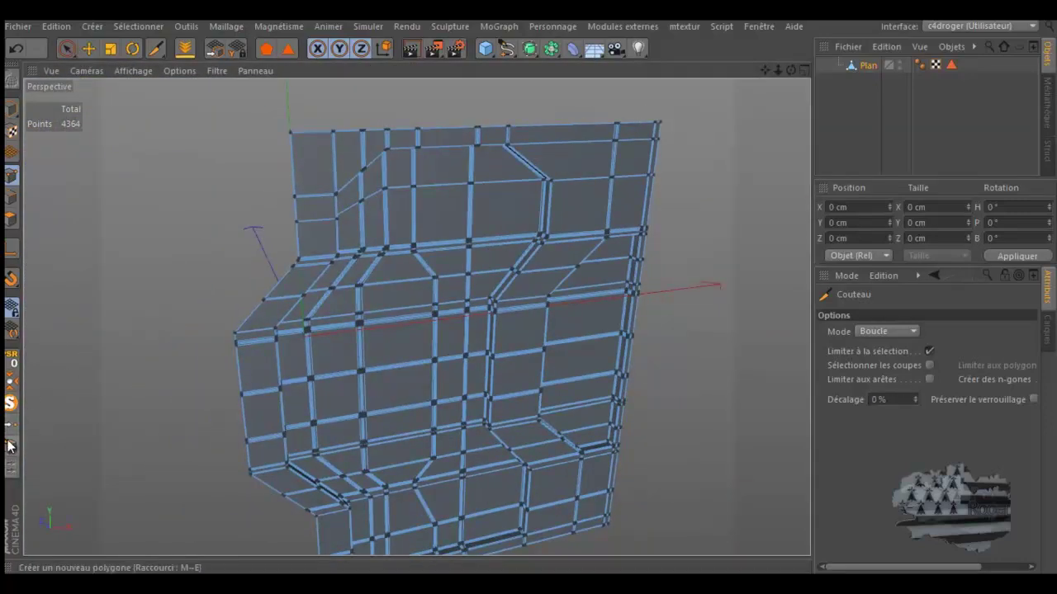
- Turn off viewport solo to reveal the Subdivision Surface and reference, then start a Render View preview
left_click(10, 402)
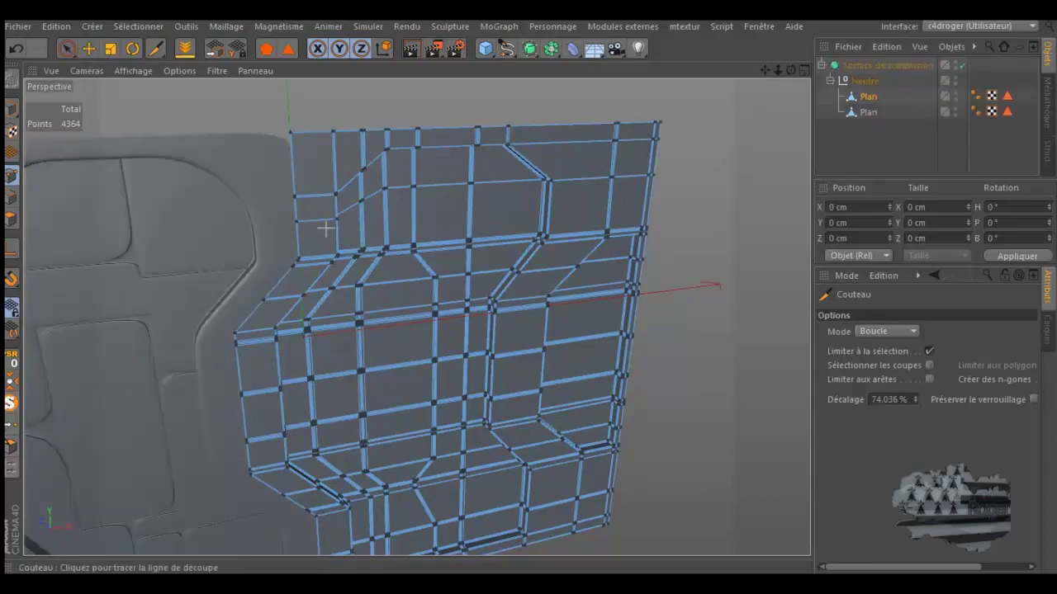
scroll(462, 198, "down", 1)
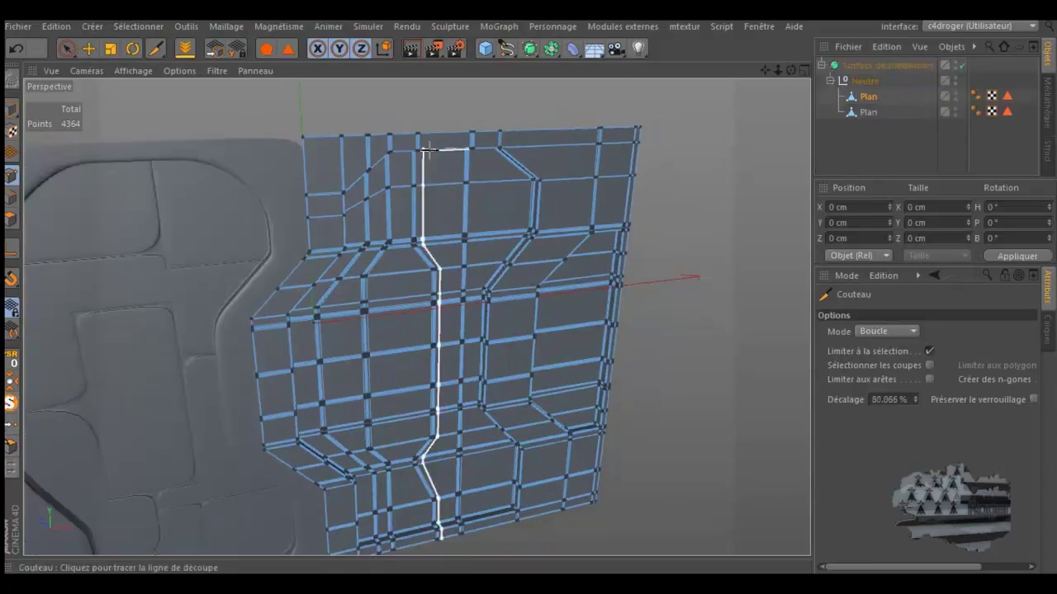
left_click(411, 49)
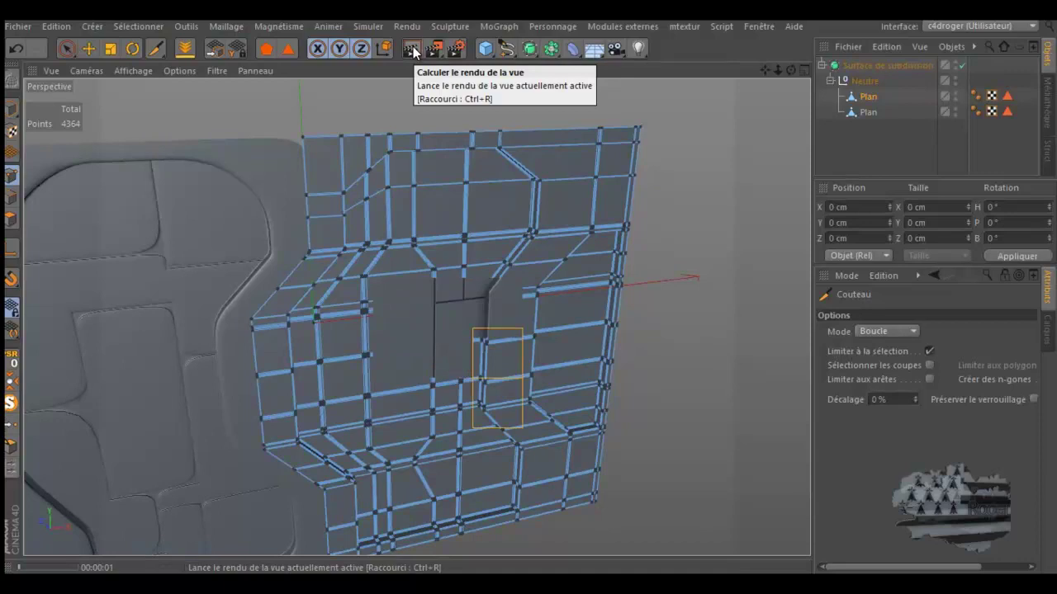
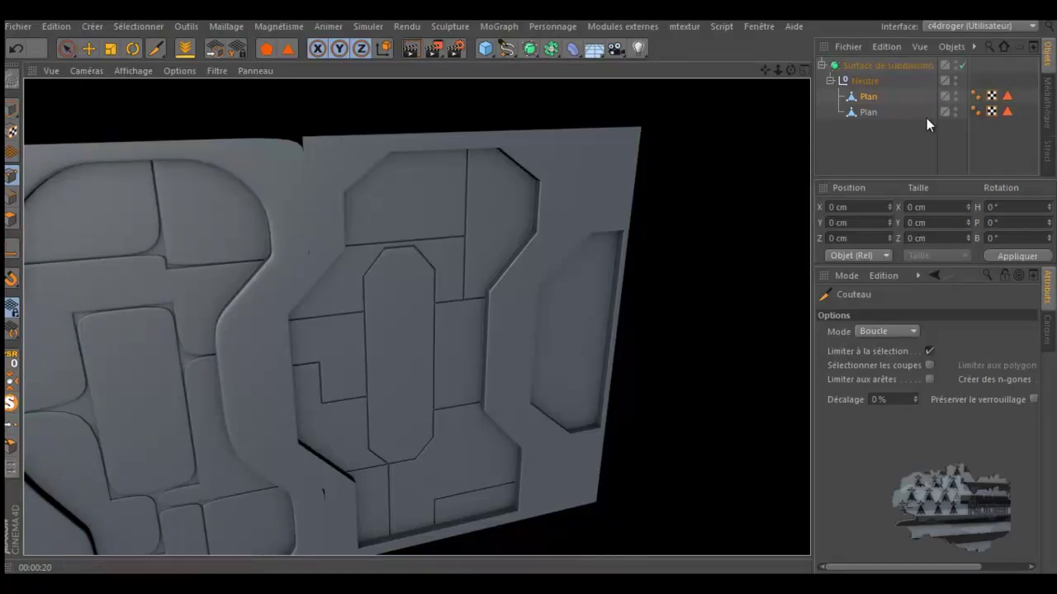
- Disable Subdivision Surface, select the second Plan, and try the Knife in edge mode before returning to Move
left_click(962, 64)
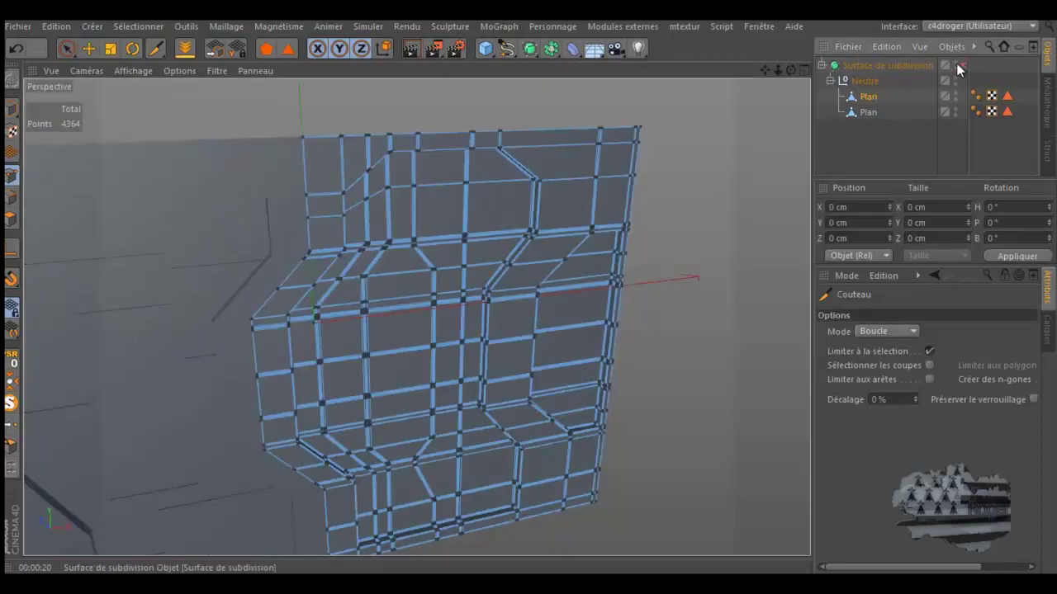
left_click(869, 112)
key("k")
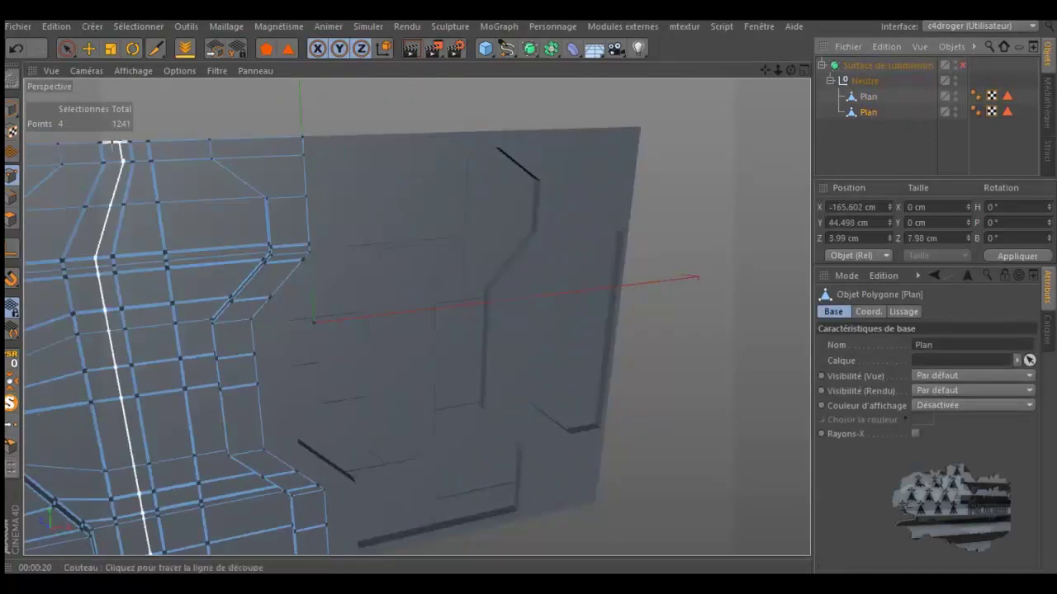
left_click(12, 196)
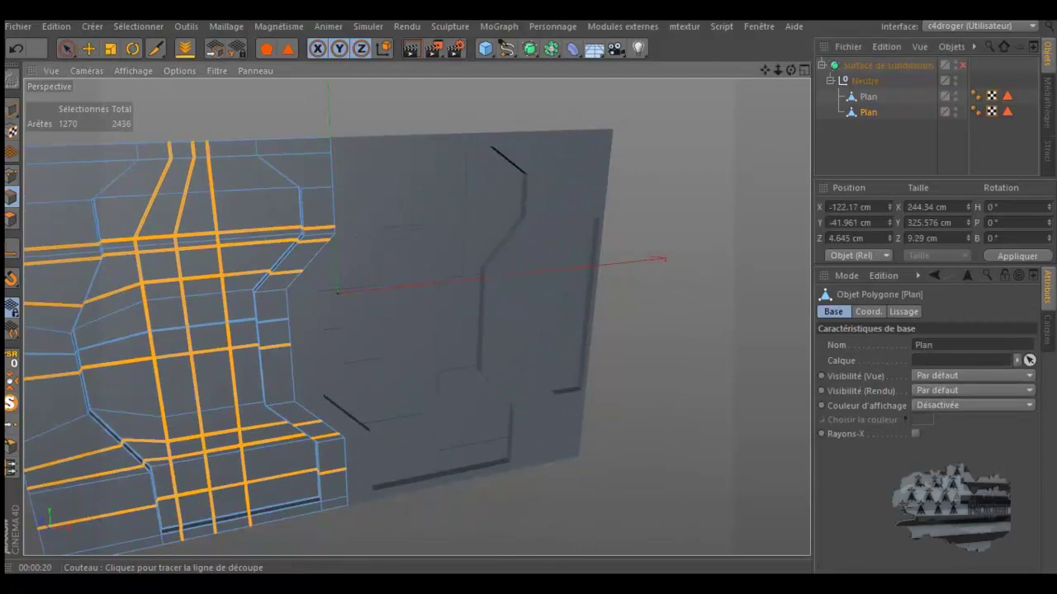
left_click(88, 48)
- Clear the edge selection, face the panel, and try the Isoparms wireframe display
left_click(368, 108)
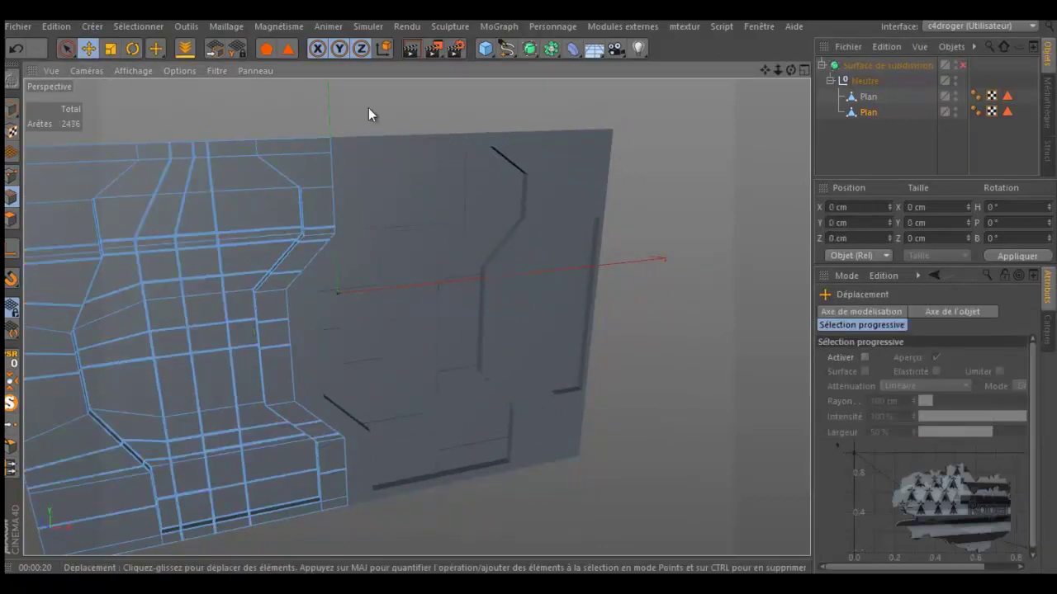
left_click_drag(368, 108, 707, 157, "alt")
scroll(331, 140, "up", 5)
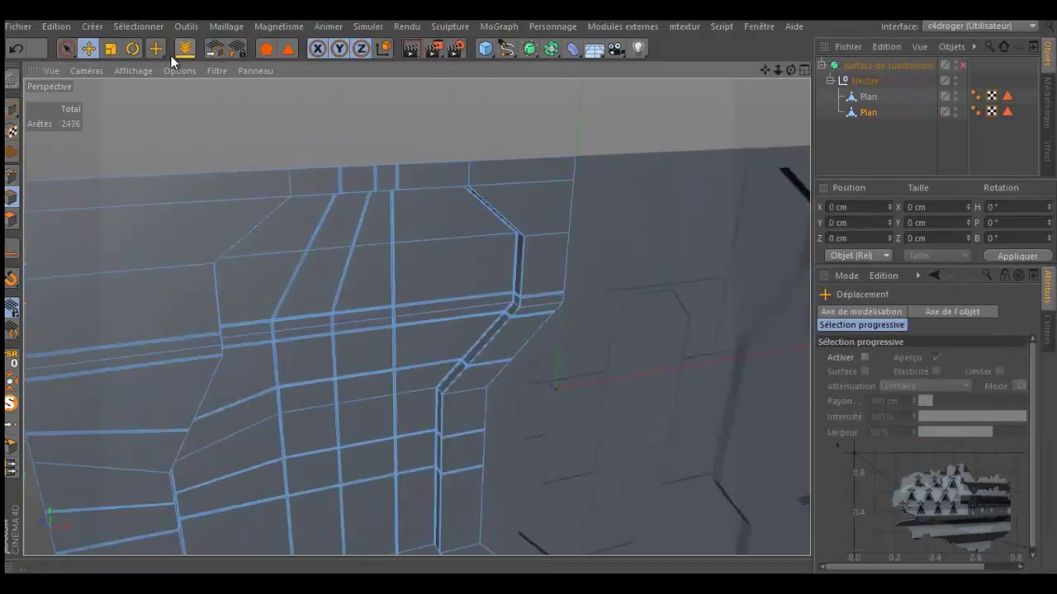
left_click(132, 69)
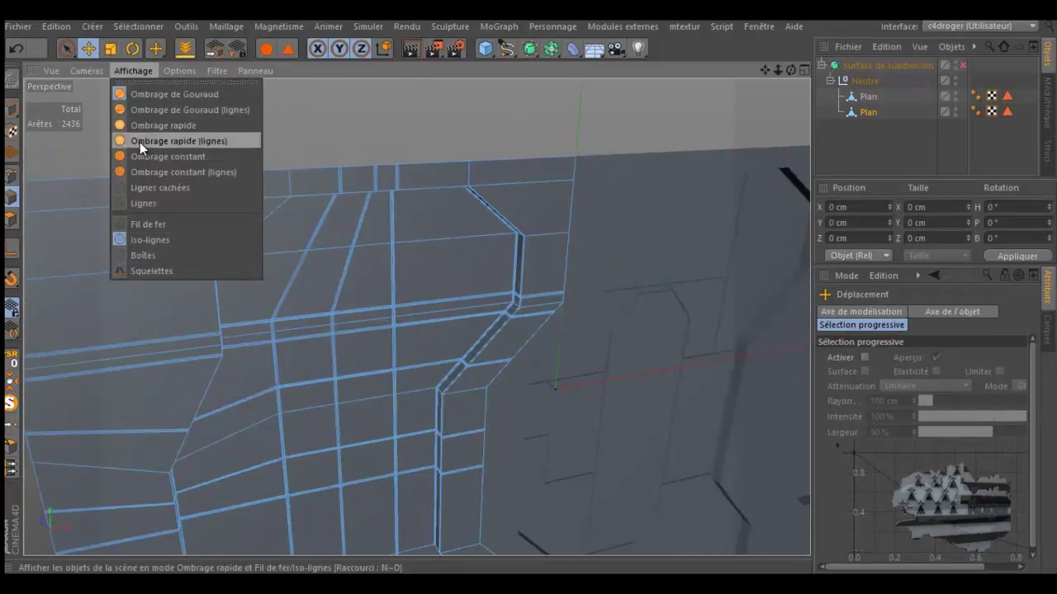
left_click(145, 225)
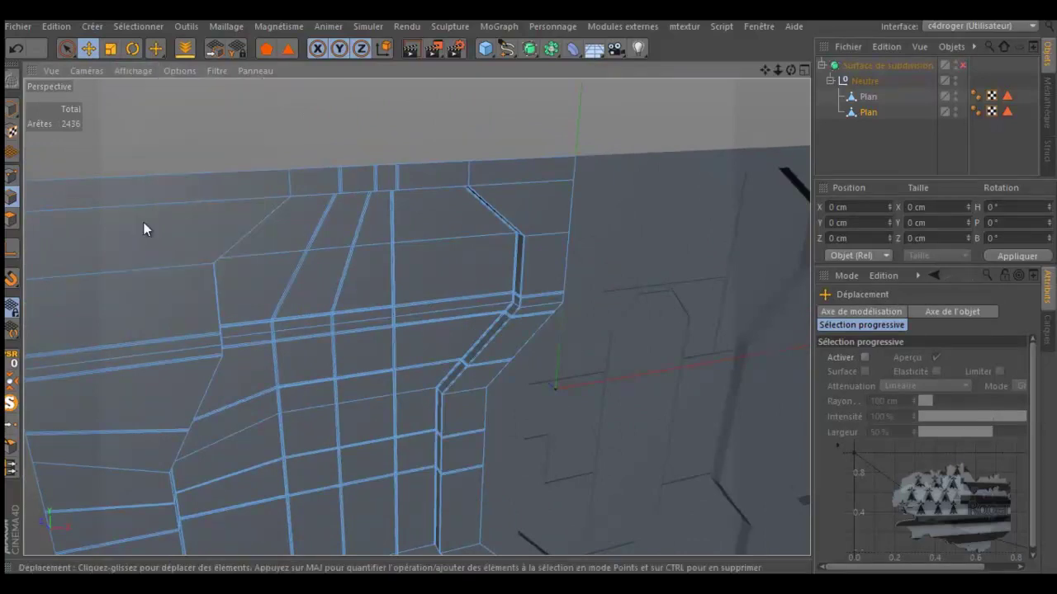
left_click(137, 72)
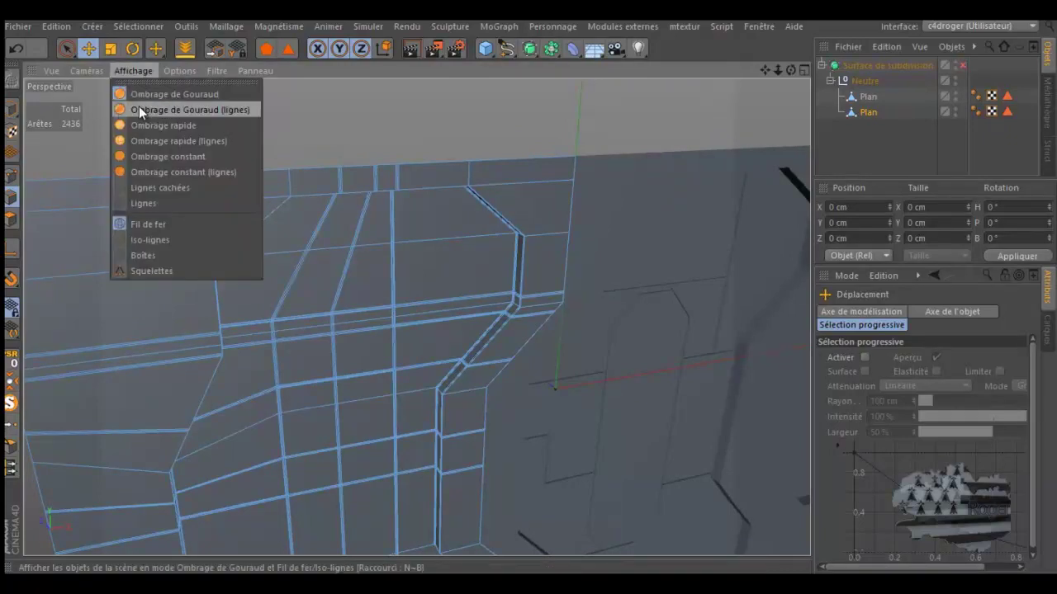
left_click(146, 256)
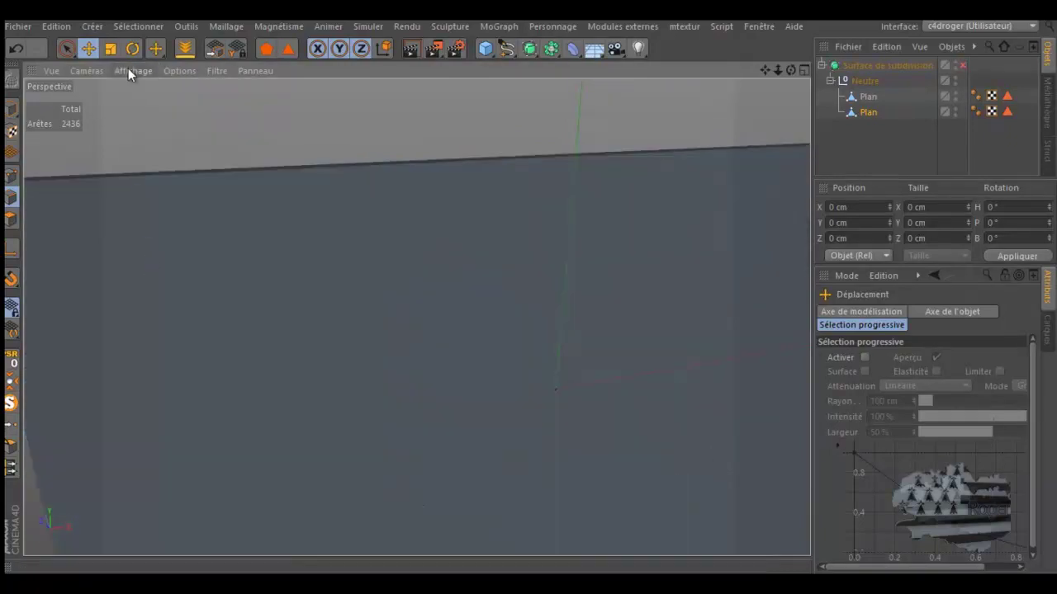
left_click(128, 70)
left_click(149, 240)
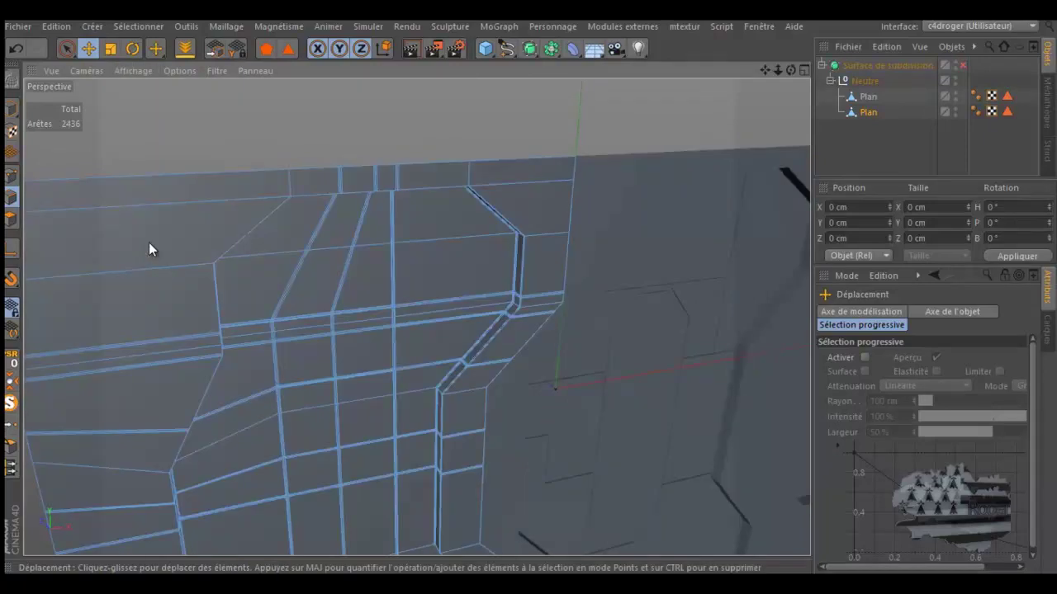
- Compare Quick Shading (Lines), Constant Shading and Gouraud Shading (Lines) display modes
left_click(134, 70)
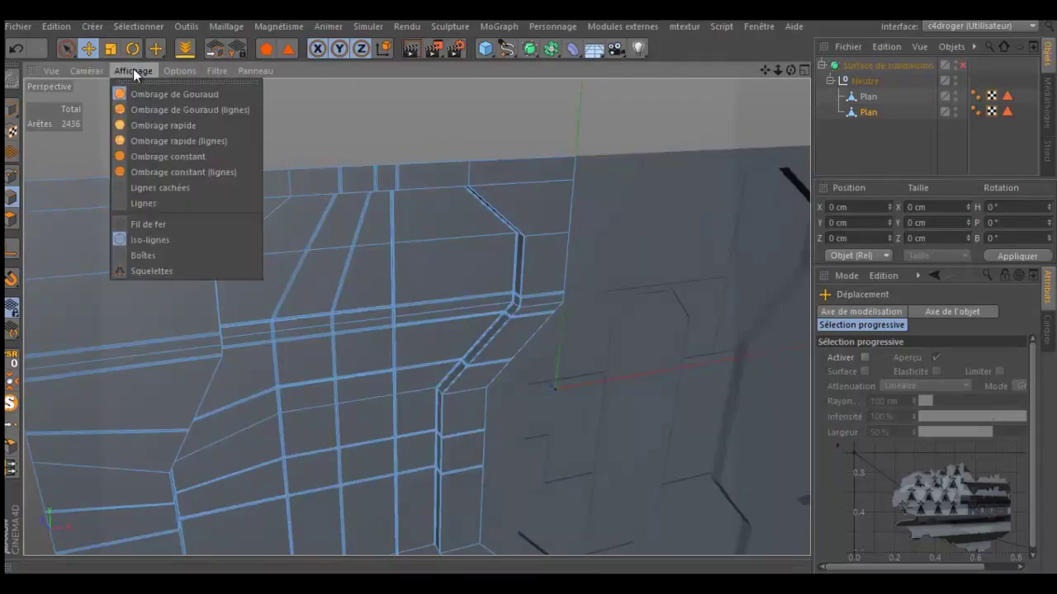
left_click(142, 126)
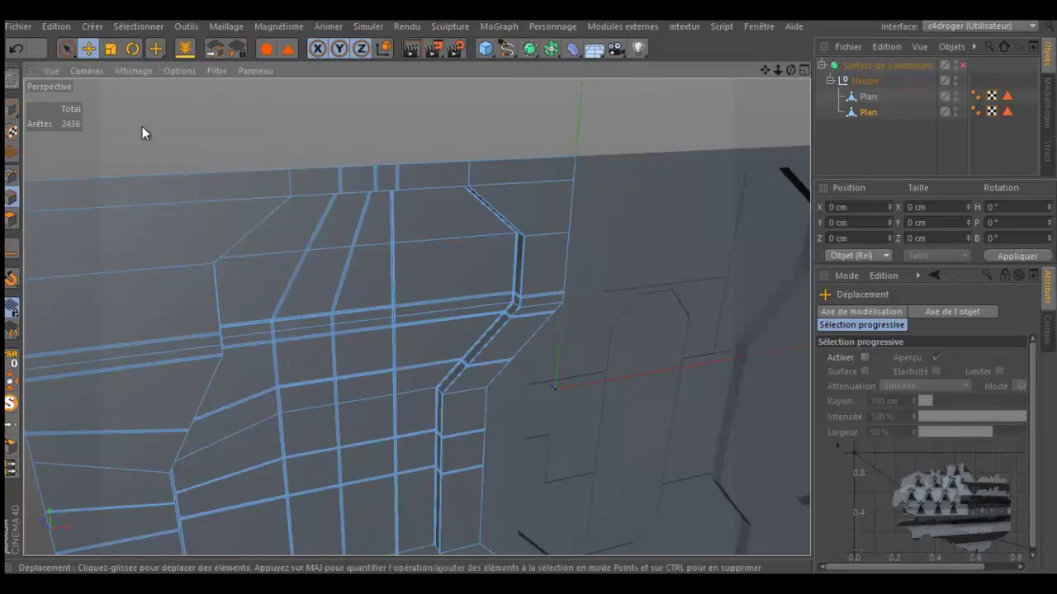
left_click(133, 69)
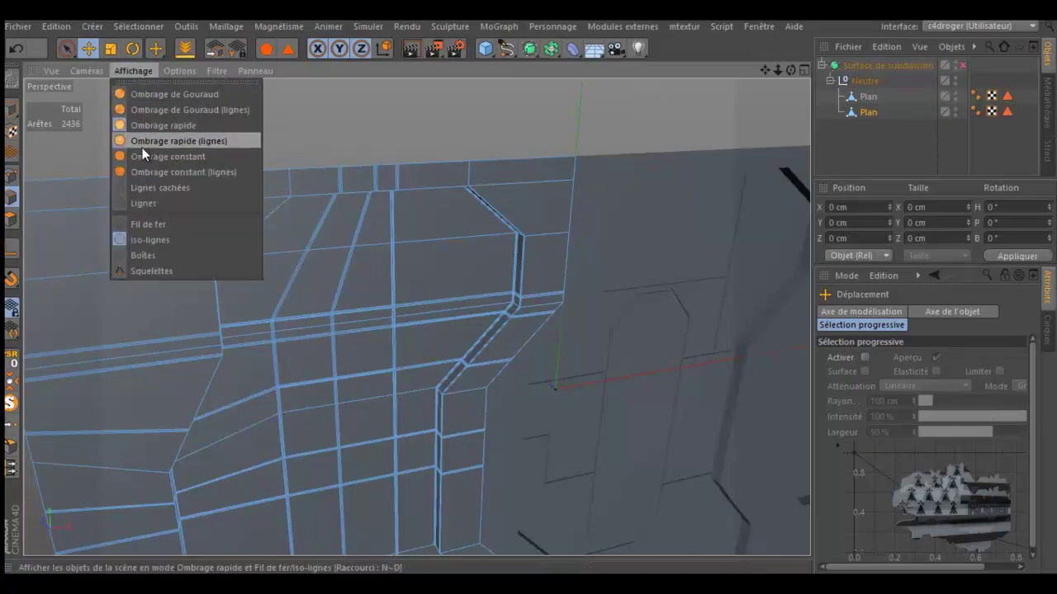
left_click(143, 145)
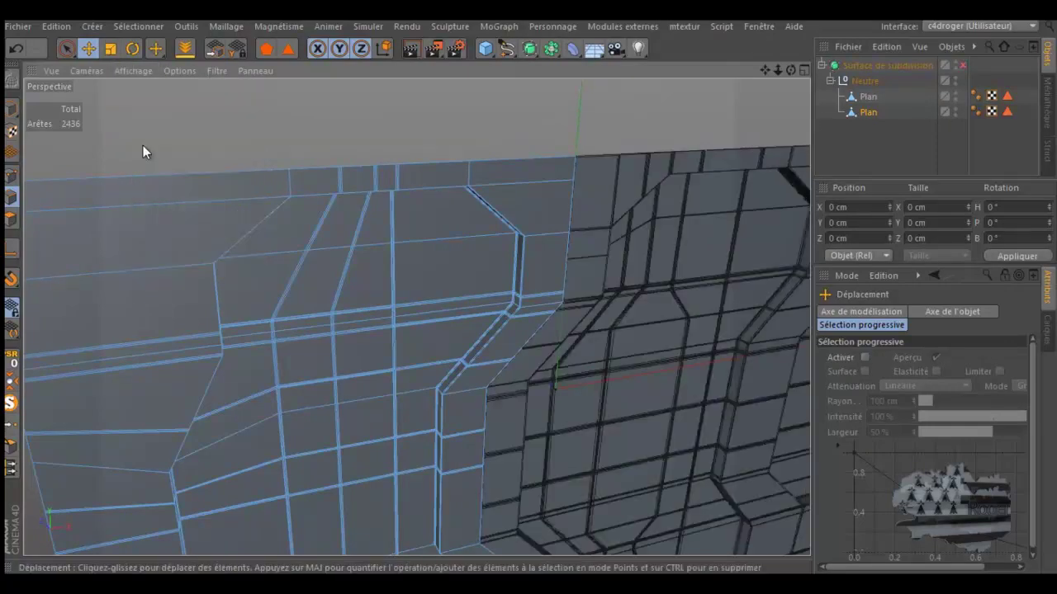
left_click(131, 73)
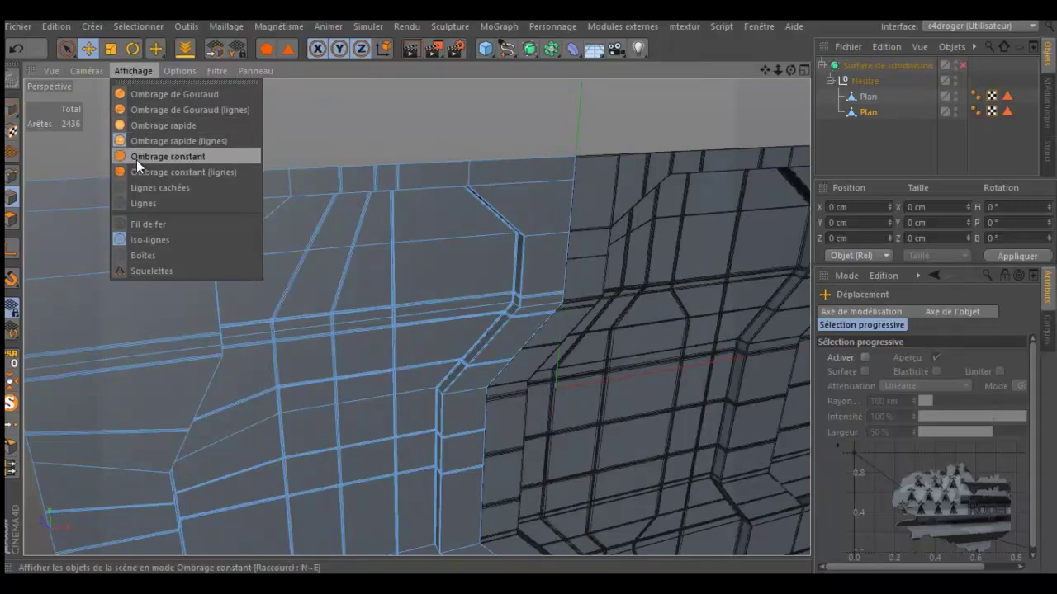
left_click(136, 160)
left_click(140, 73)
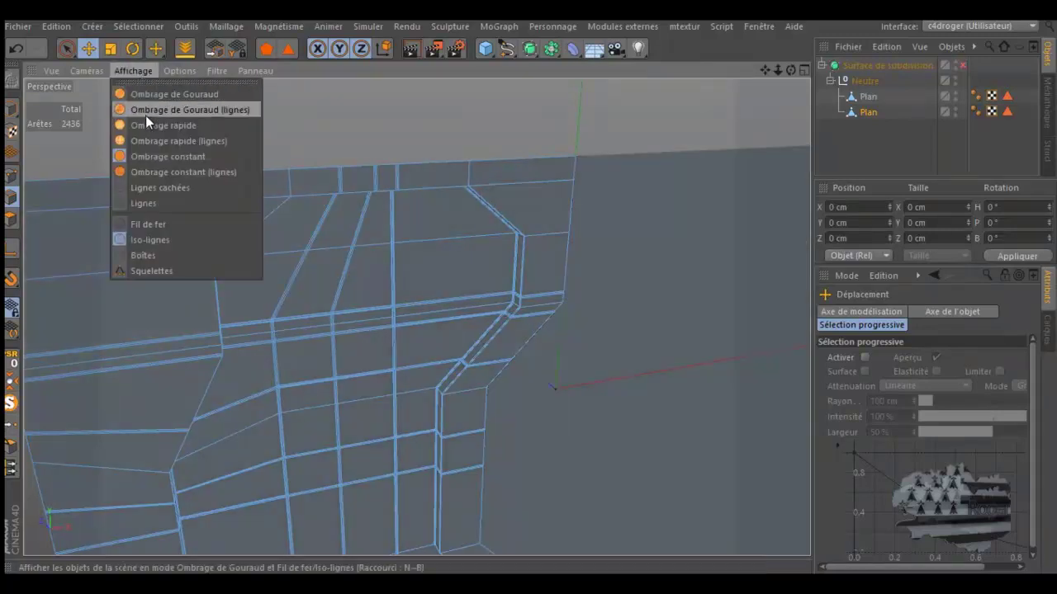
left_click(144, 170)
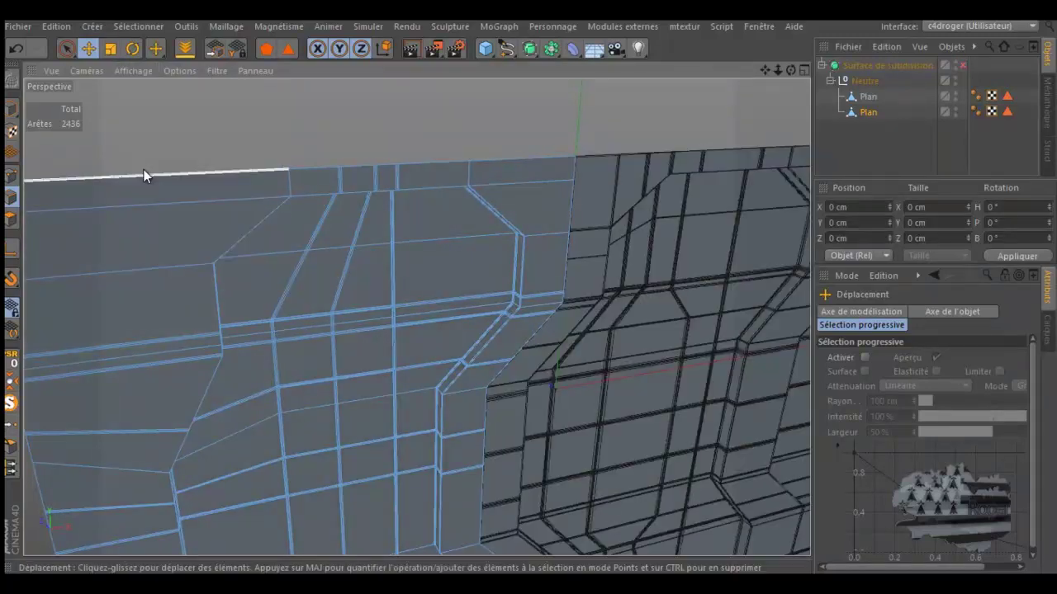
left_click(144, 70)
left_click(146, 108)
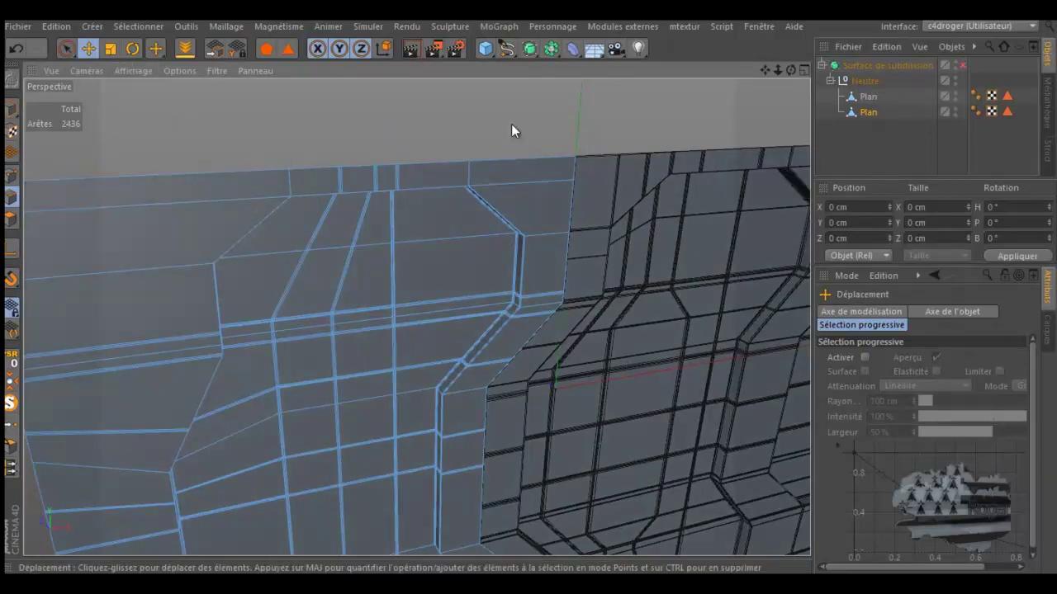
- Deselect the Plan and set the viewport to plain Gouraud Shading
left_click(868, 146)
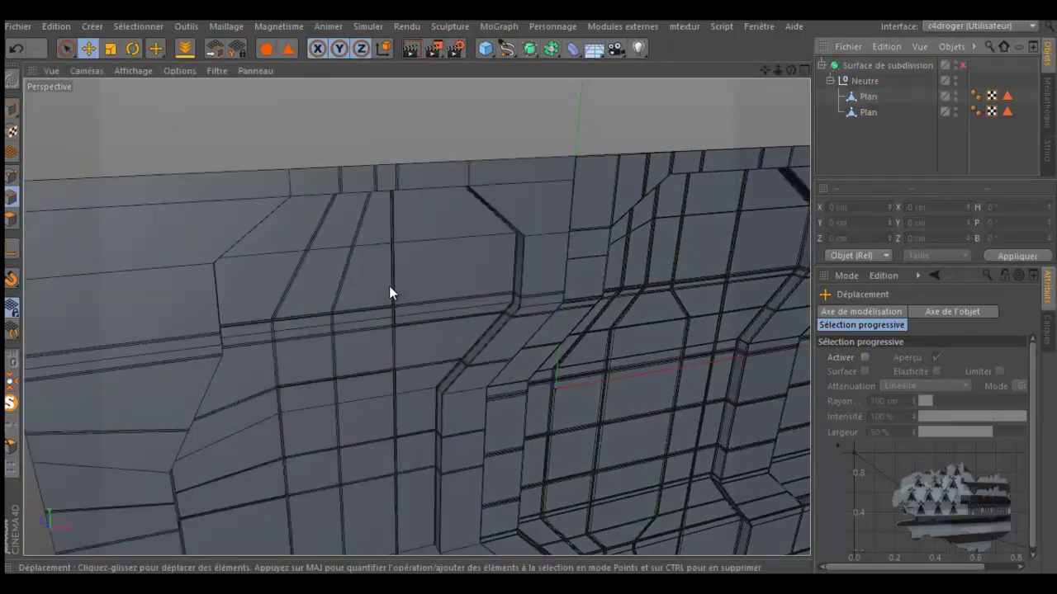
left_click(133, 71)
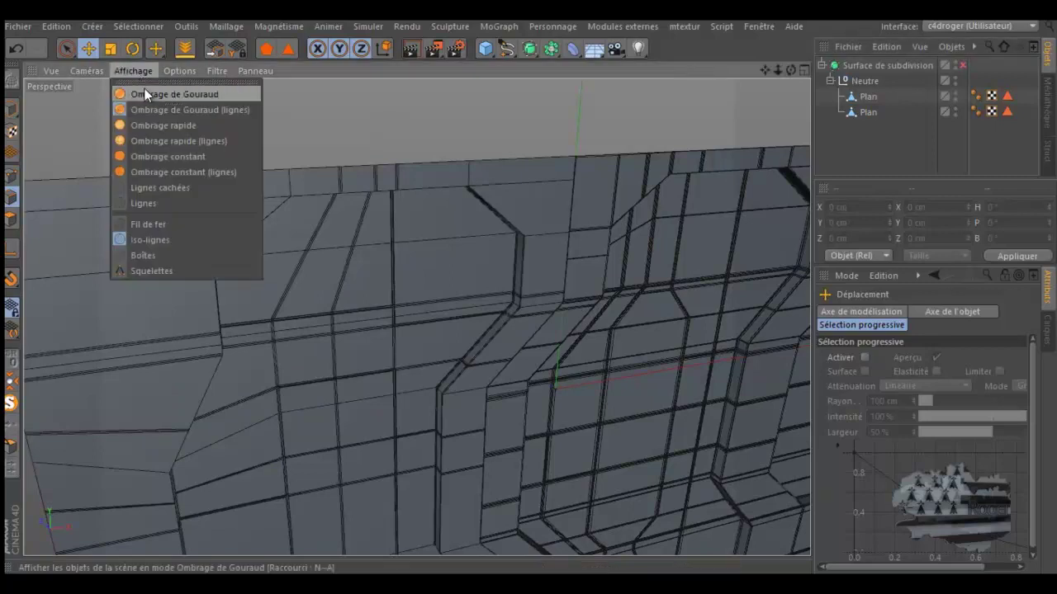
left_click(146, 94)
- Orbit and zoom in to inspect the octagonal groove outlines
left_click_drag(767, 67, 530, 287)
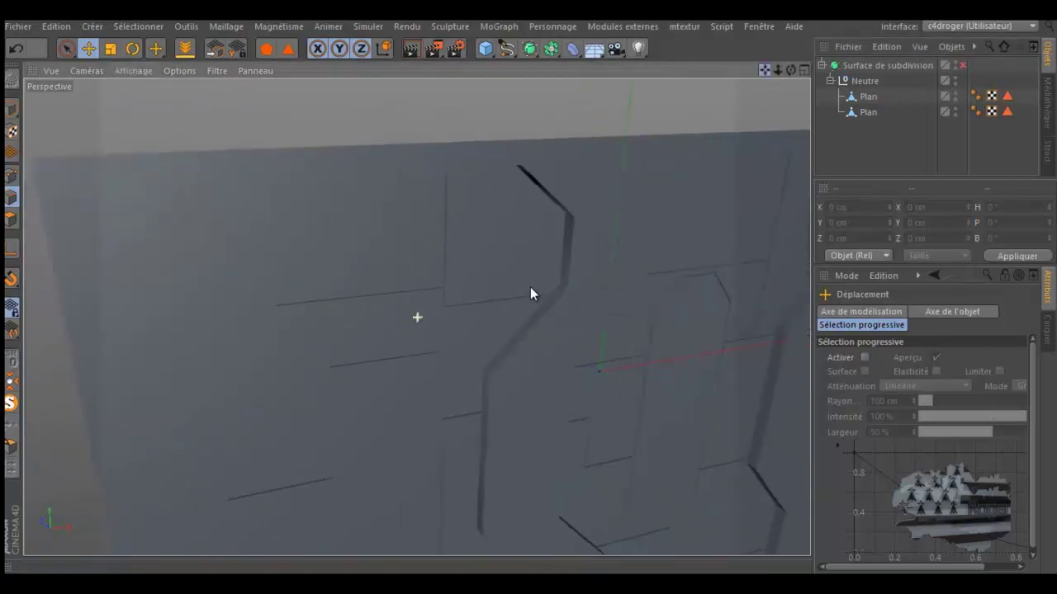
left_click_drag(789, 70, 528, 288)
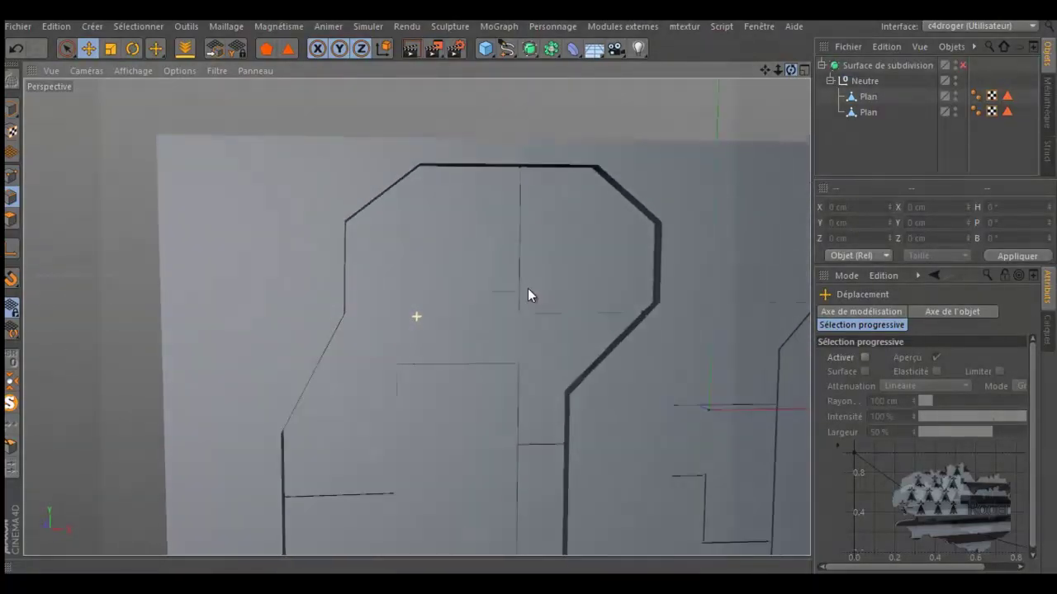
scroll(613, 149, "up", 3)
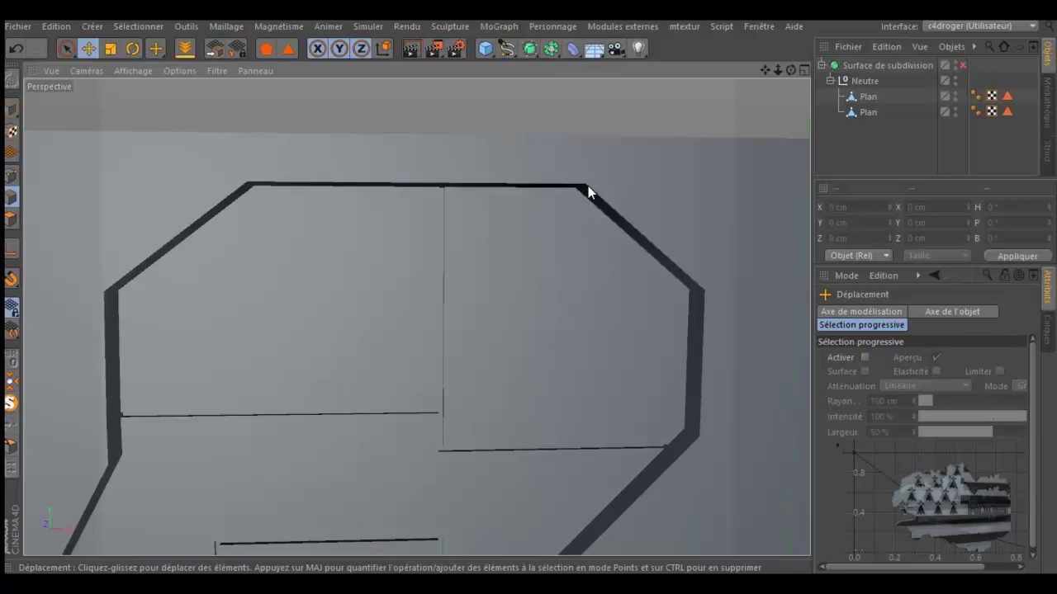
scroll(588, 186, "down", 3)
scroll(570, 156, "down", 2)
scroll(401, 180, "down", 2)
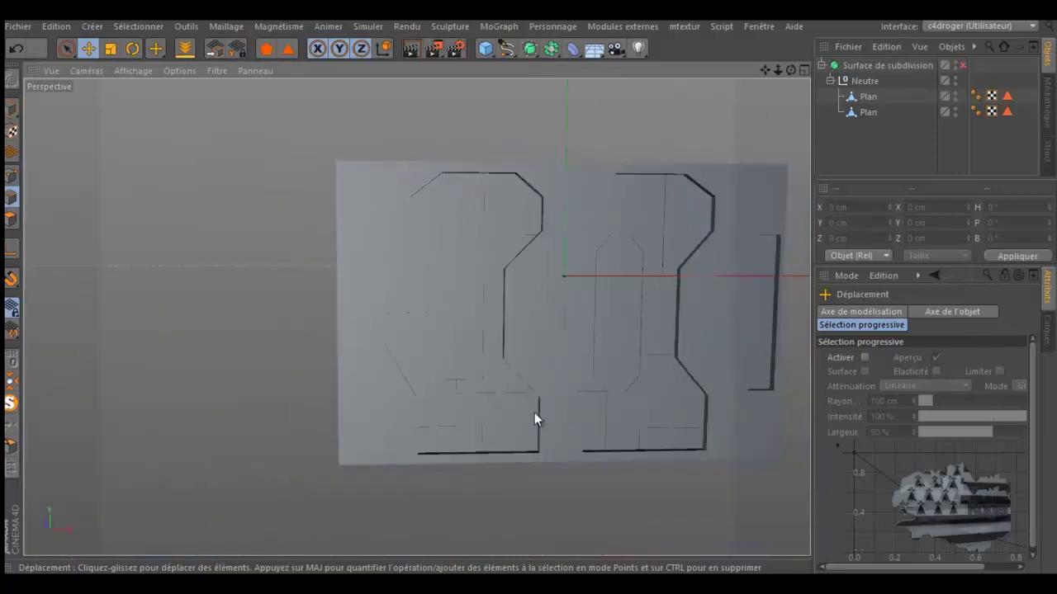
scroll(578, 421, "up", 4)
- Pull back to show both panels, select the second Plan, and view it at an angle
left_click_drag(764, 70, 528, 294)
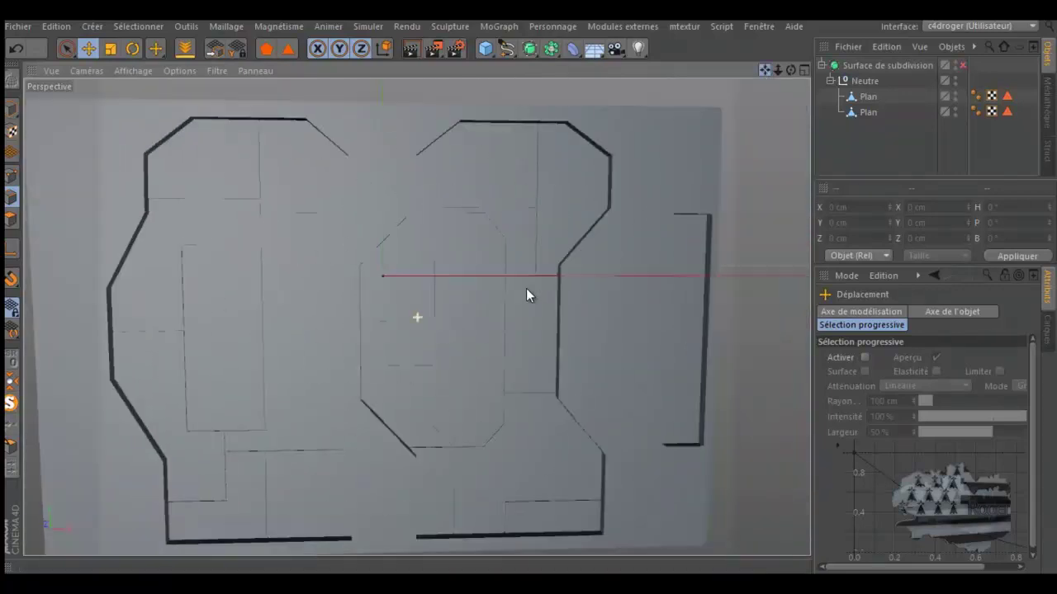
left_click(869, 112)
mouse_move(790, 70)
left_mouse_down()
mouse_move(530, 288)
mouse_move(733, 113)
left_mouse_up()
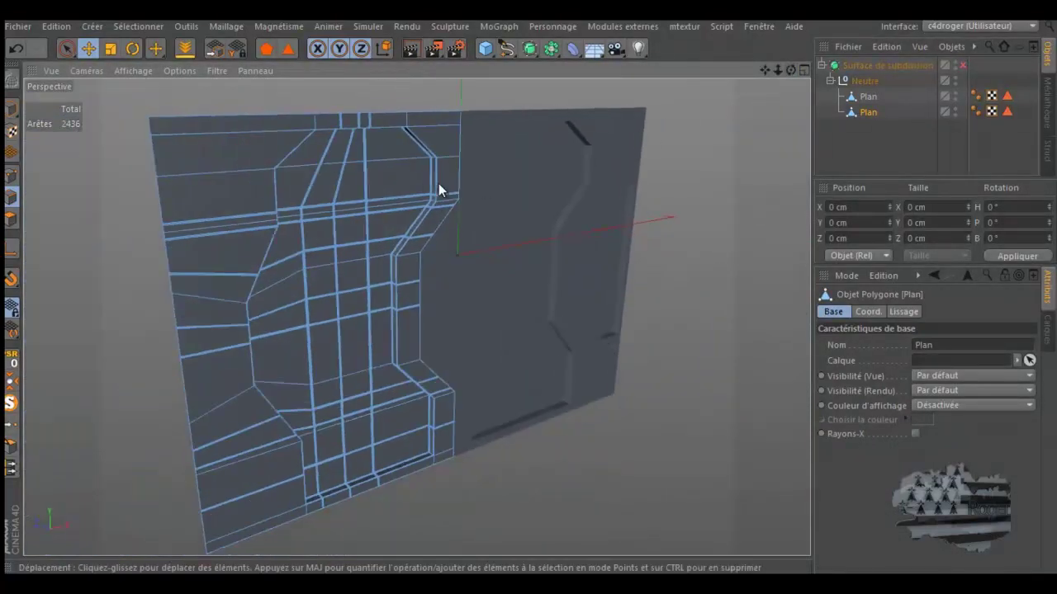
- Select the first Plan and re-enable Subdivision Surface to smooth the grooves
scroll(355, 172, "up", 2)
scroll(355, 172, "up", 3)
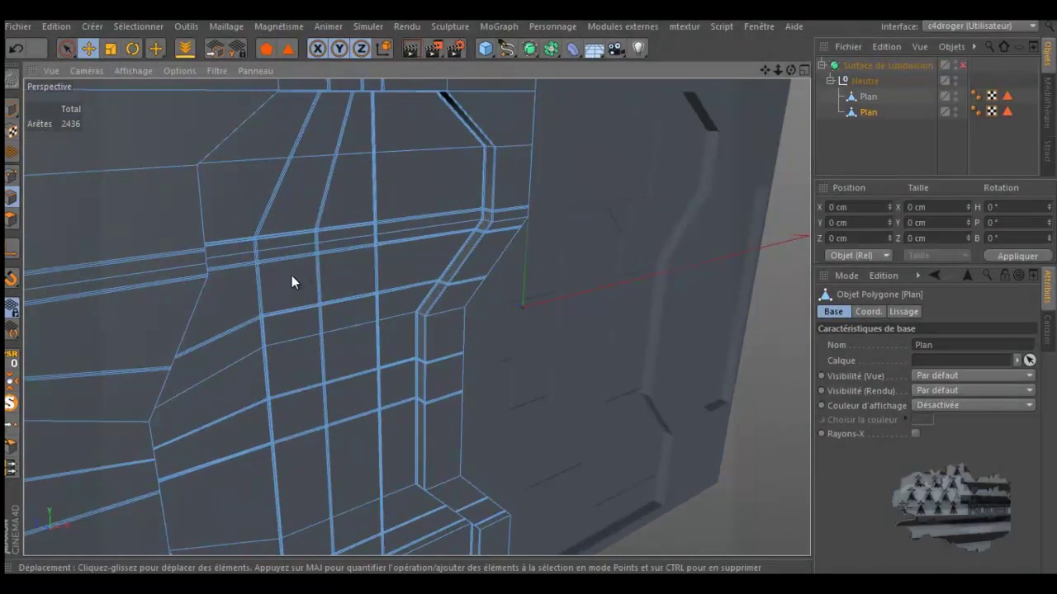
scroll(291, 274, "down", 3)
scroll(282, 278, "down", 2)
scroll(298, 260, "down", 2)
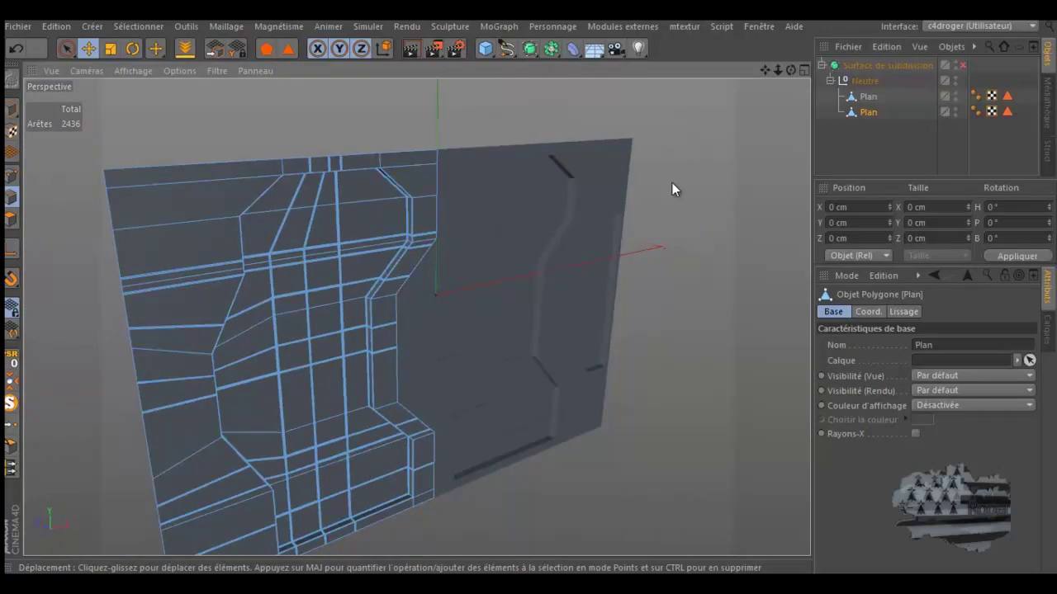
left_click(865, 101)
left_click_drag(790, 67, 527, 287)
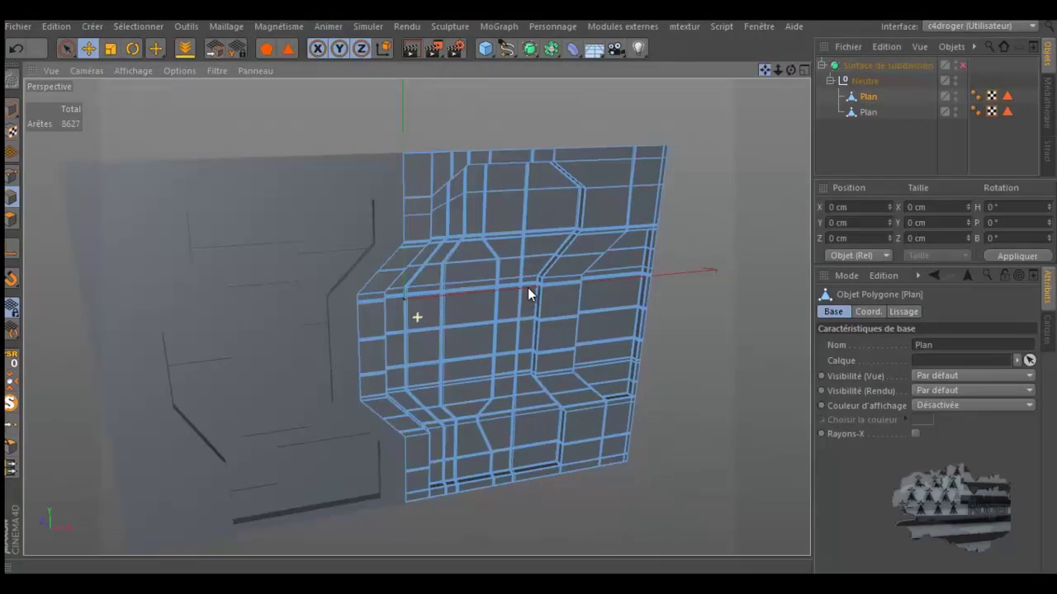
left_click(962, 65)
- Set an interactive render region over the panels
scroll(504, 275, "up", 3)
scroll(499, 175, "up", 2)
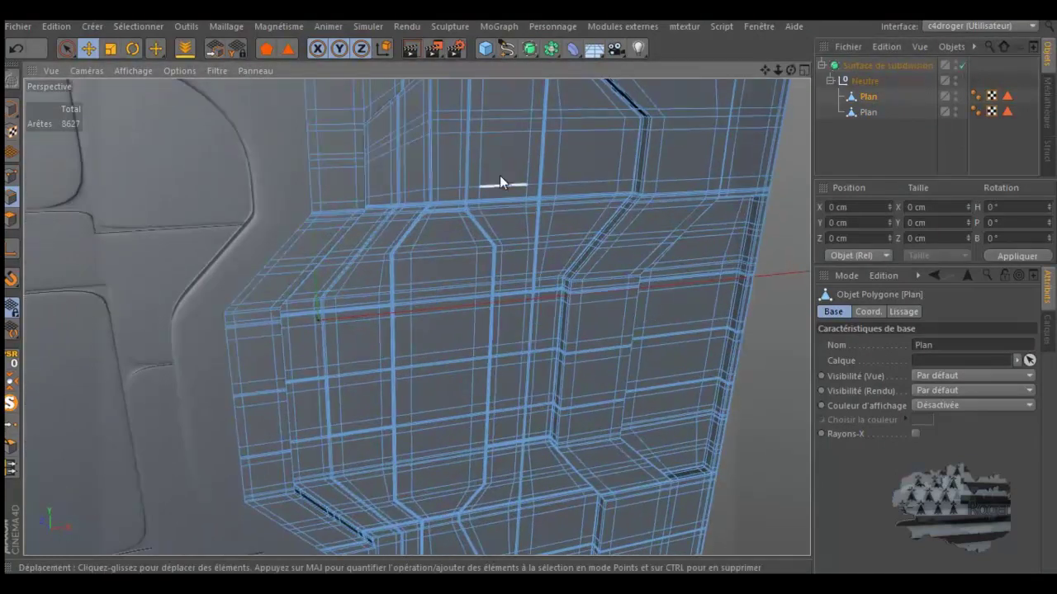
left_click(411, 48)
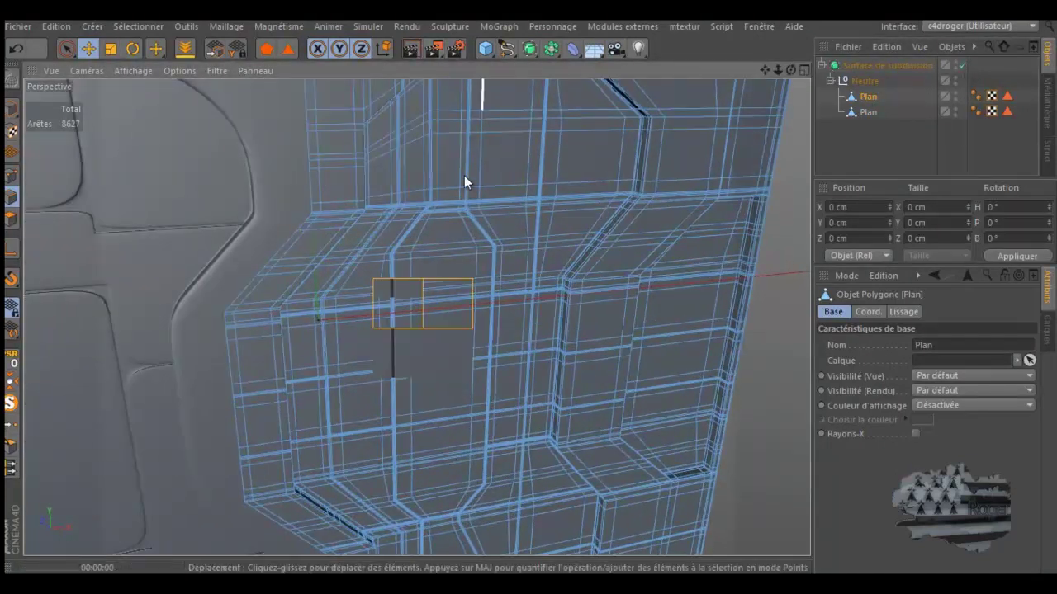
scroll(465, 188, "down", 3)
scroll(461, 200, "down", 2)
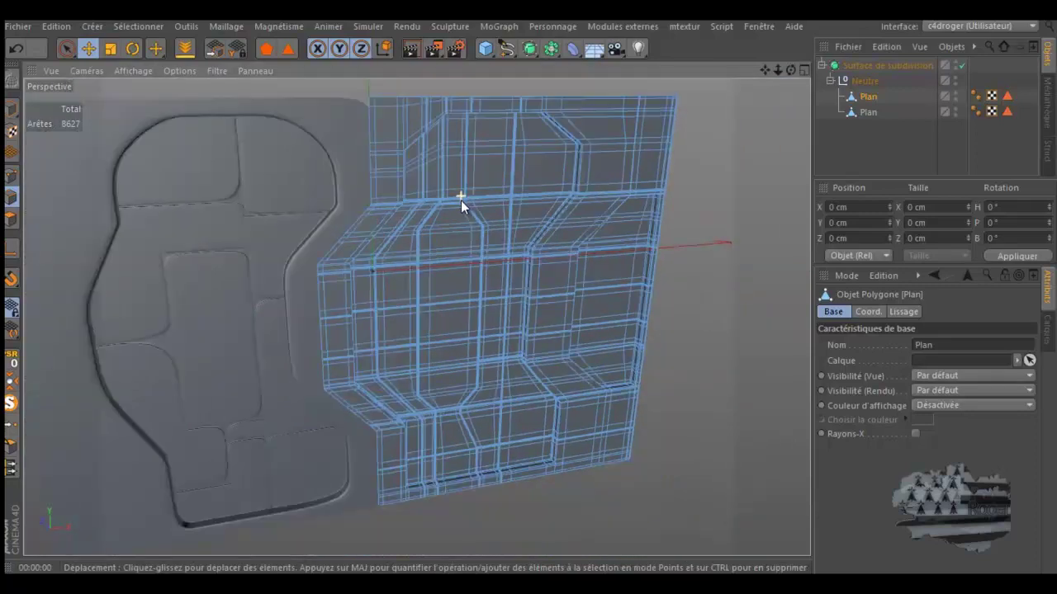
left_click(408, 46)
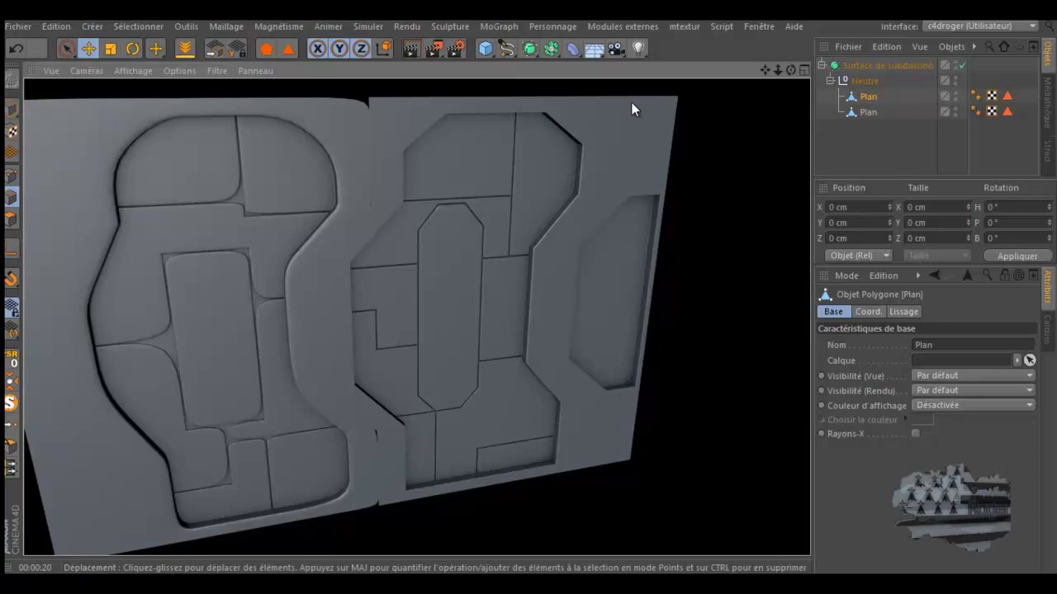
left_click(867, 96)
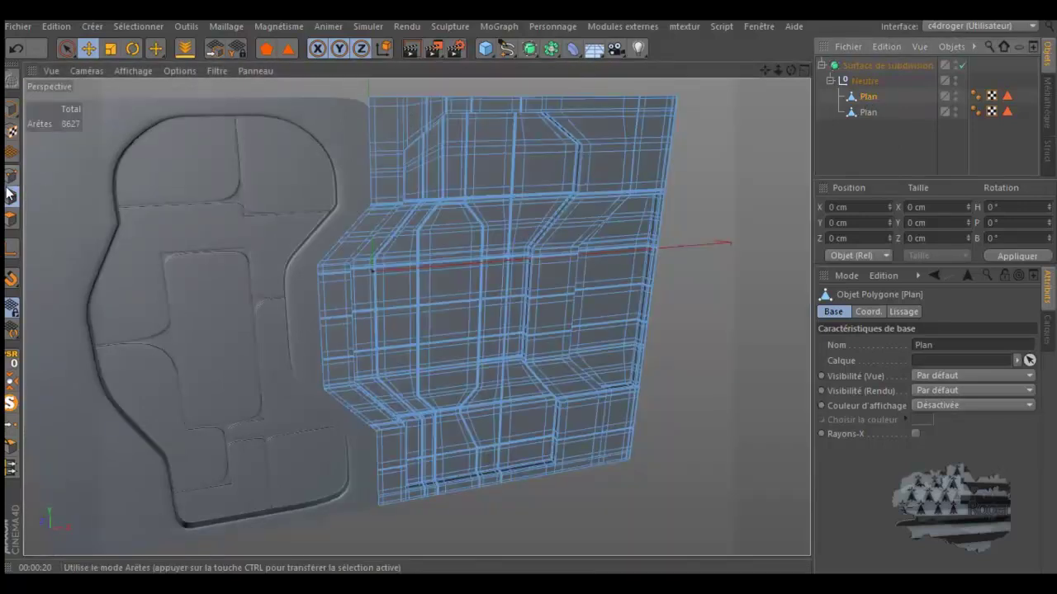
- Activate Loop Selection with Stop at Boundary off and Loop Search and Select Boundary Loop on
scroll(410, 85, "up", 2)
scroll(411, 85, "up", 2)
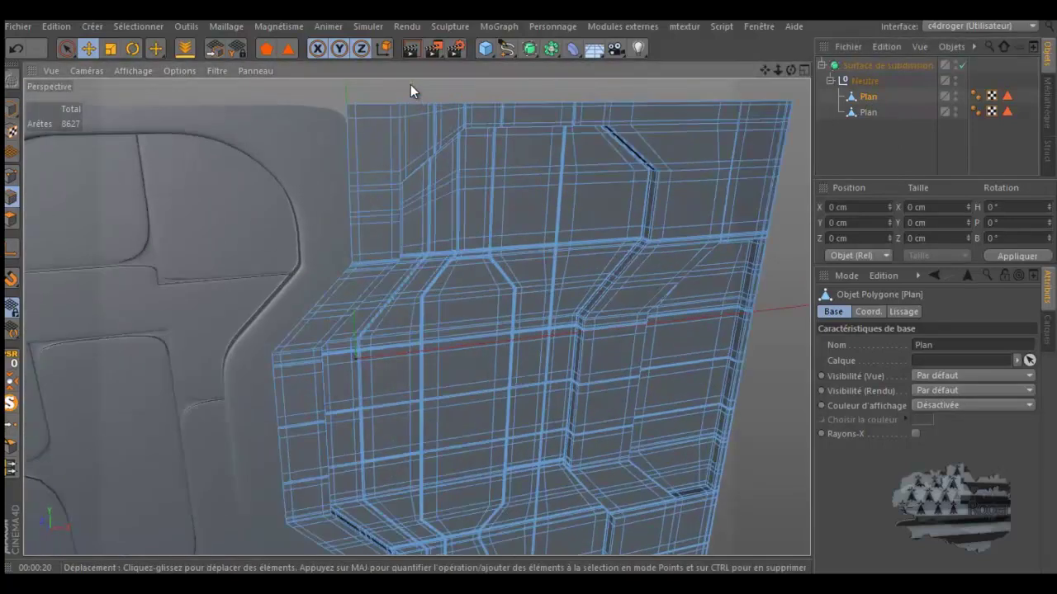
key("u")
key("l")
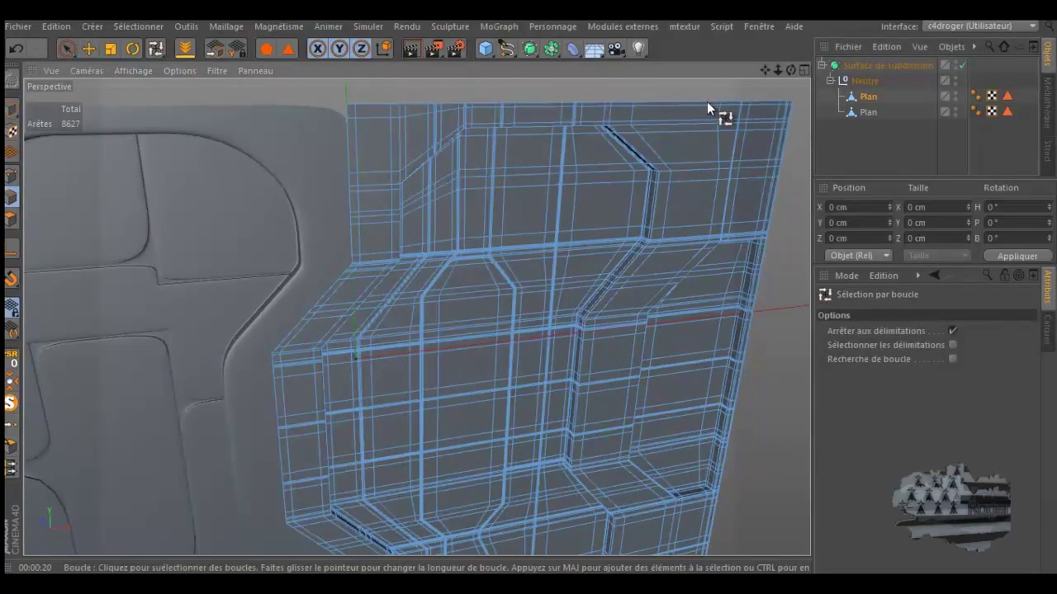
left_click(954, 330)
scroll(763, 91, "up", 3)
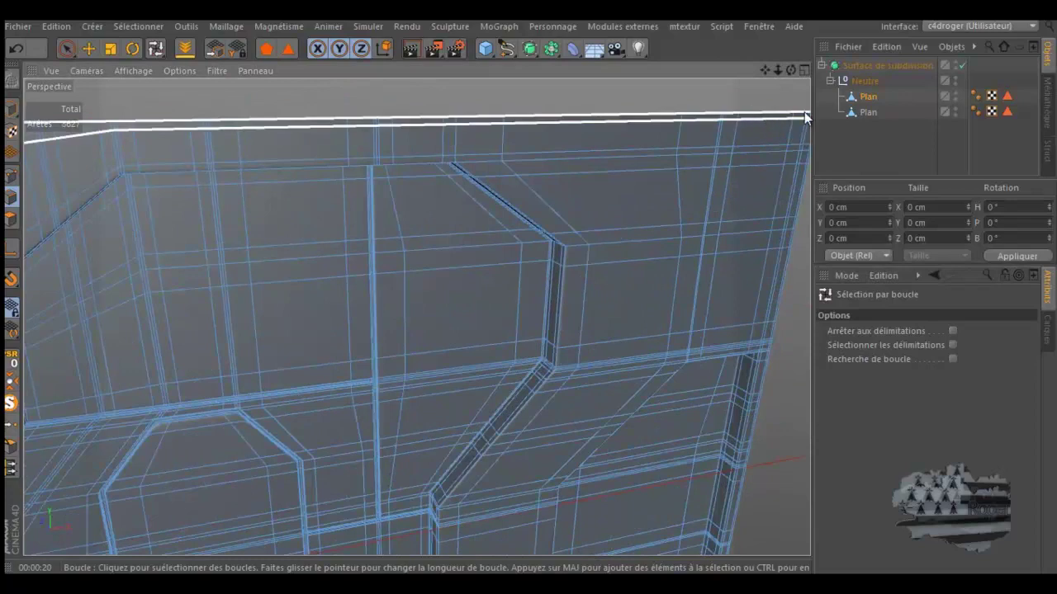
left_click(952, 358)
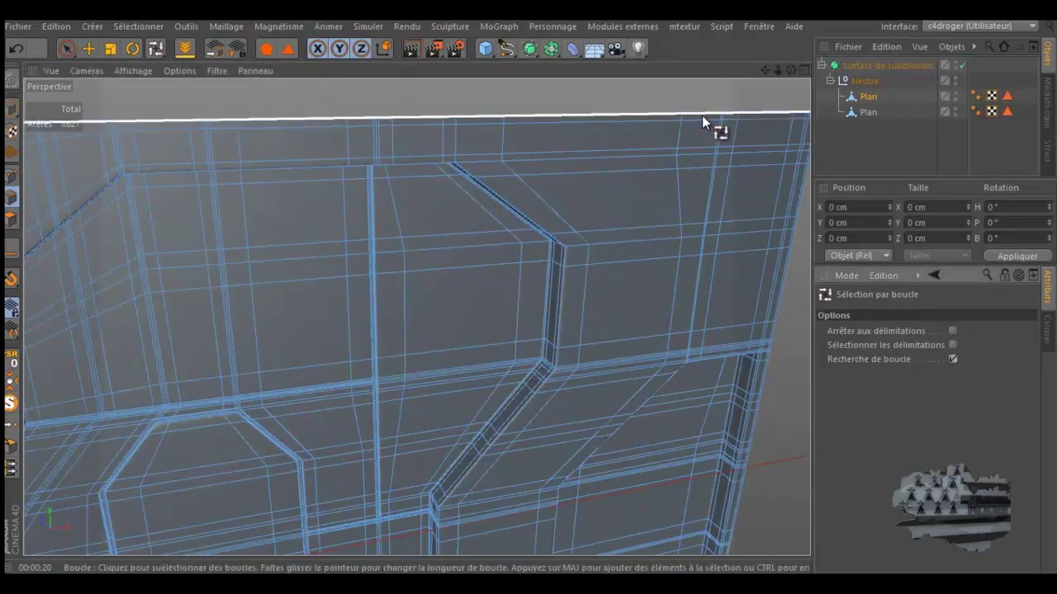
left_click(953, 345)
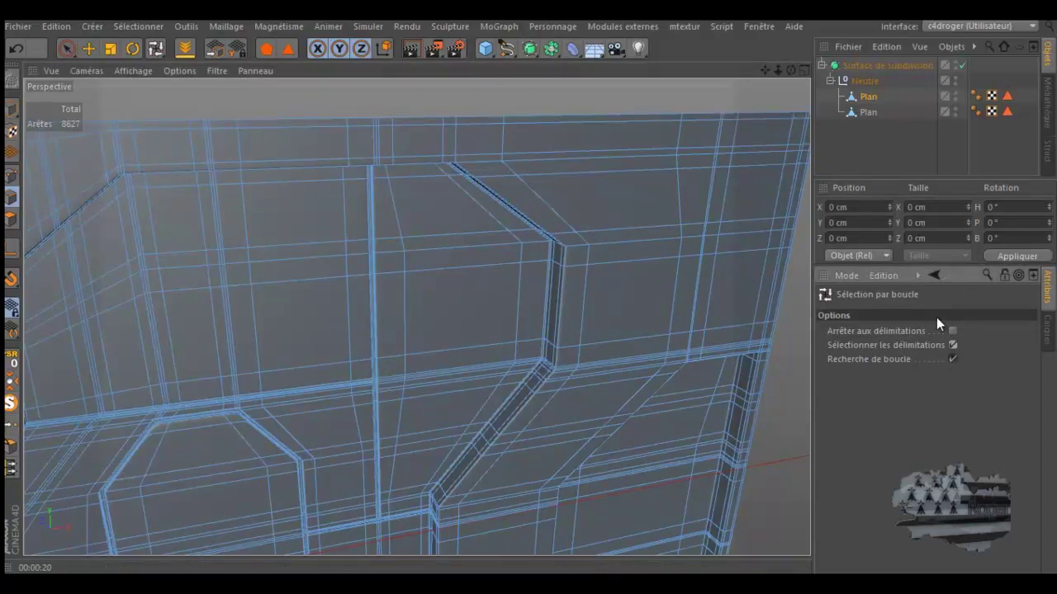
- Pick the top edge to select the right plane's 198 border edges
left_click(659, 118)
scroll(753, 120, "down", 3)
scroll(751, 122, "down", 3)
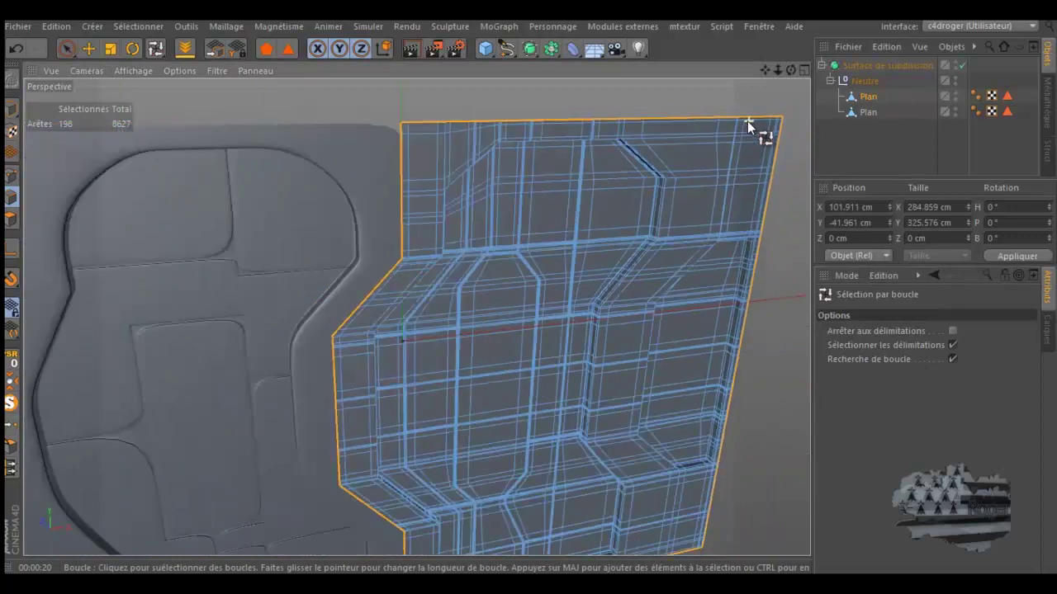
scroll(749, 124, "down", 2)
scroll(526, 295, "up", 4)
left_click_drag(525, 287, 528, 286, "alt")
left_click_drag(607, 255, 606, 253, "alt")
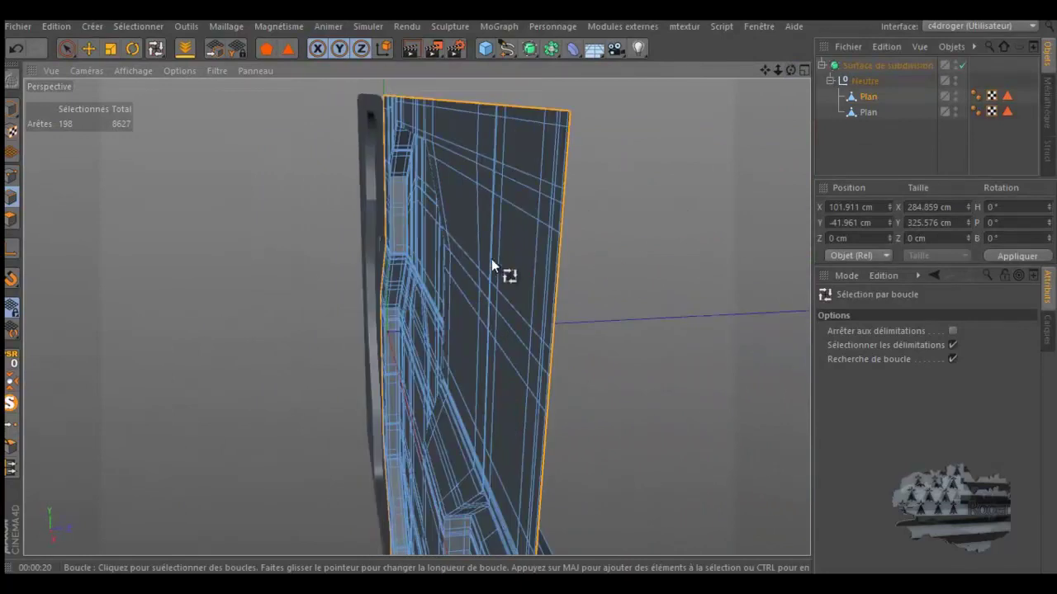
right_click(715, 178)
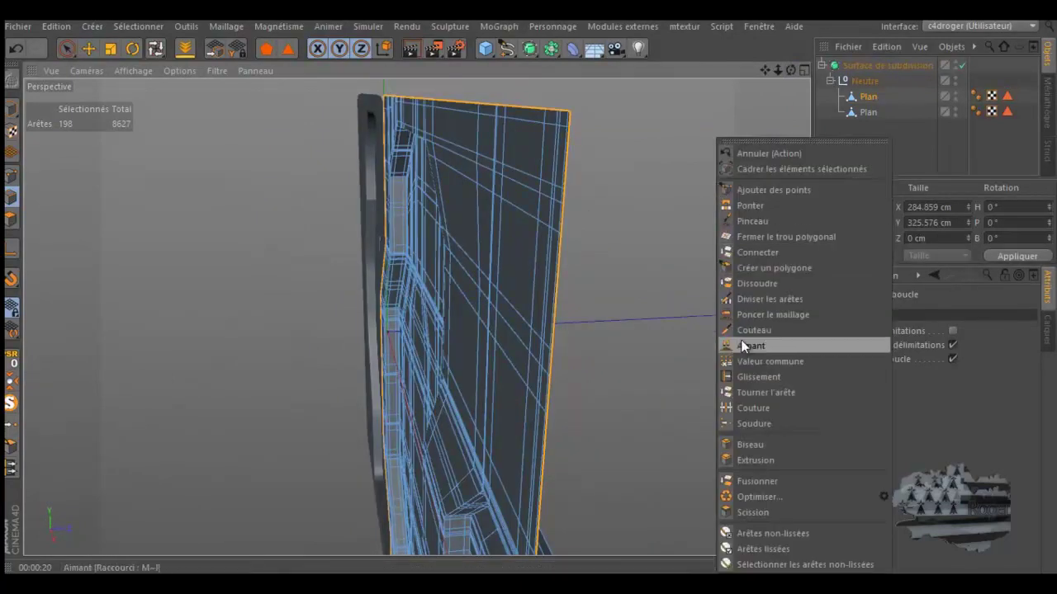
- Try extruding the border edges about 2.13 cm, then undo it
left_click(747, 460)
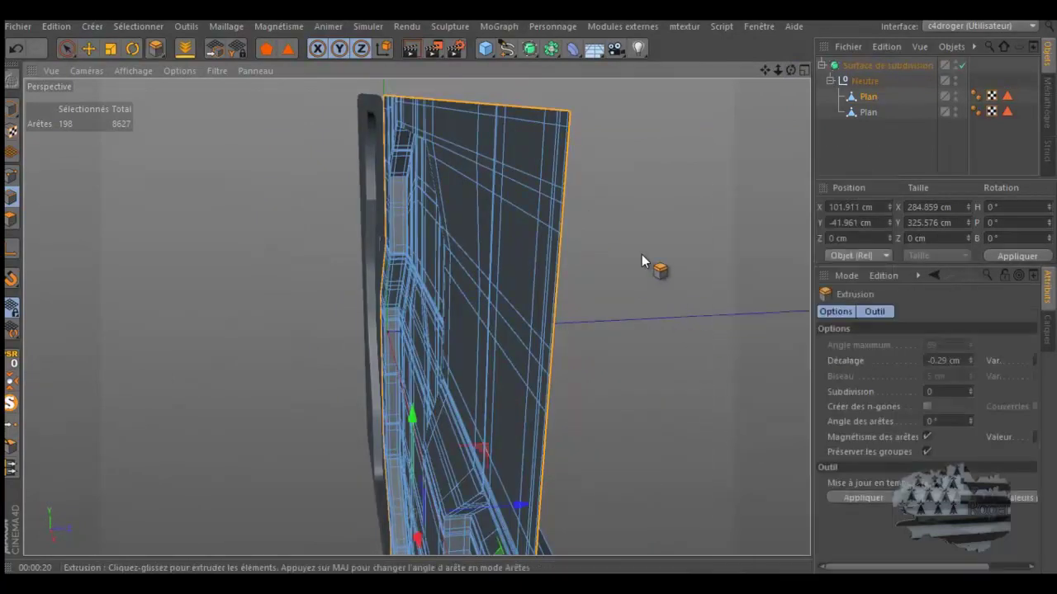
left_click_drag(604, 199, 531, 292)
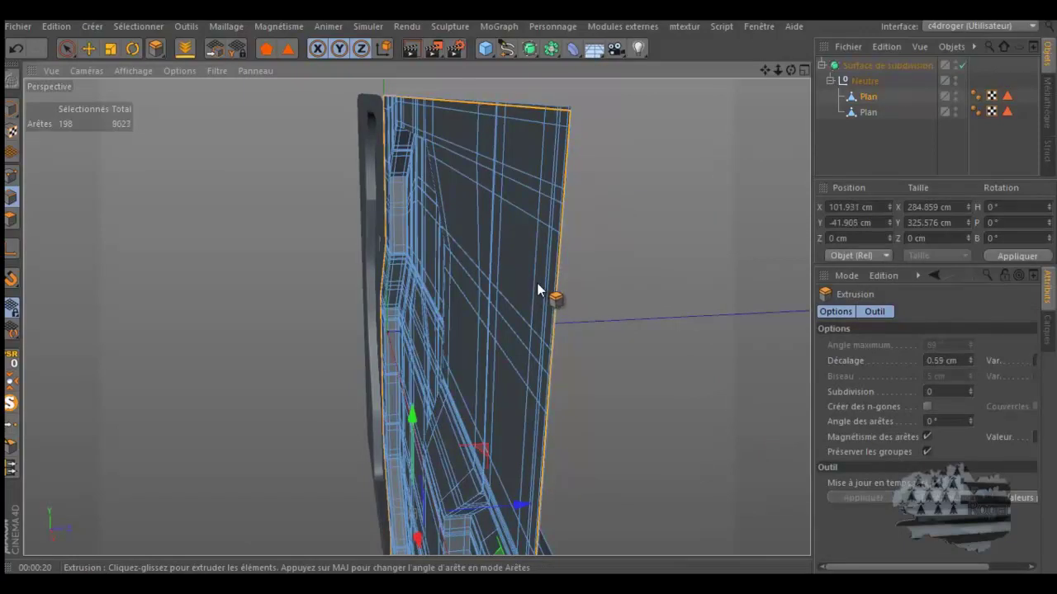
left_click_drag(531, 287, 535, 287)
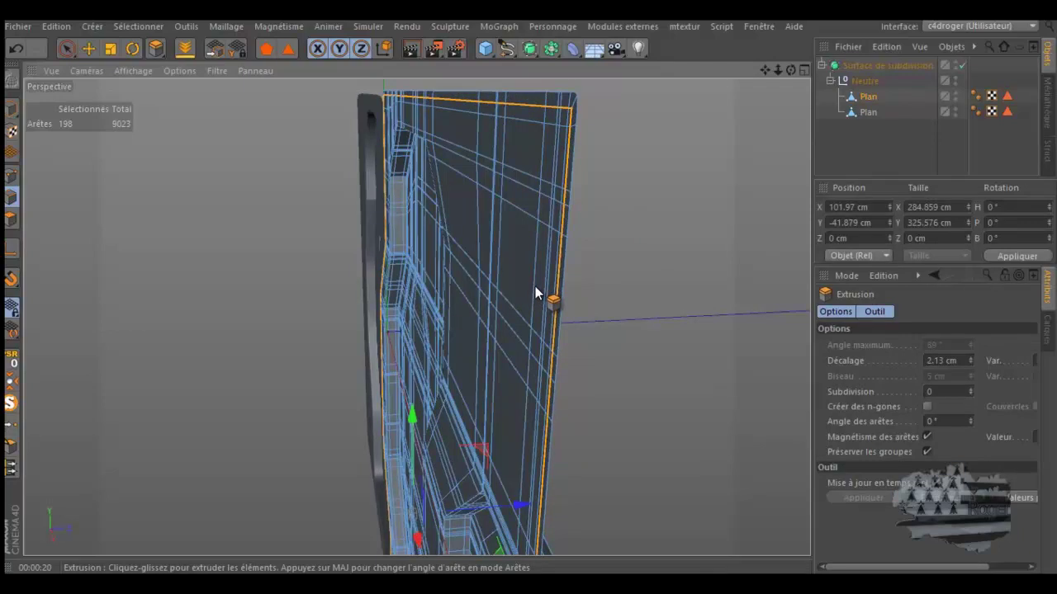
left_click(19, 52)
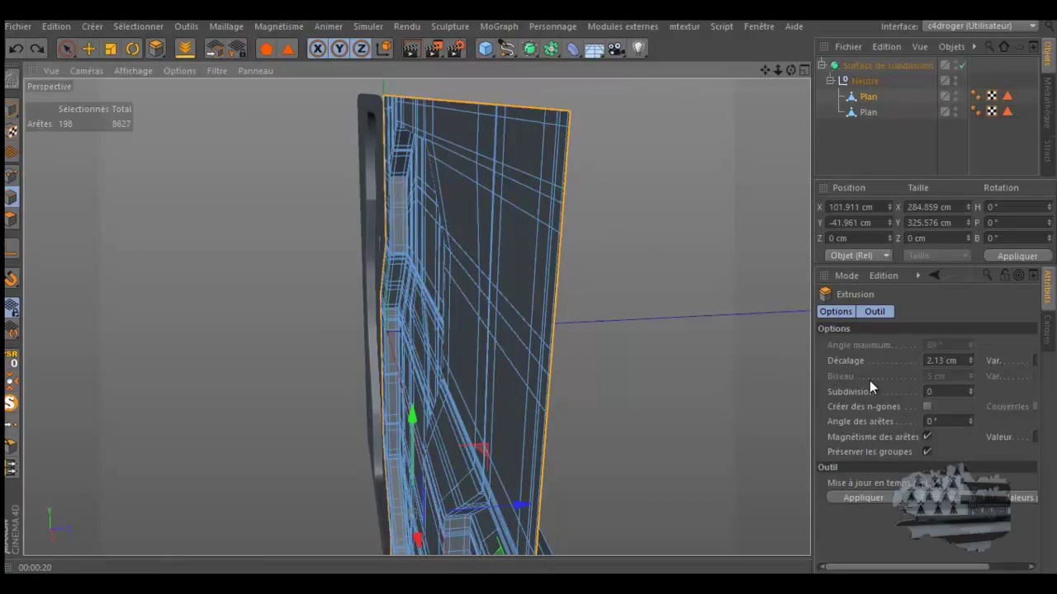
- Test extruding the border with a 90° Edge Angle, then undo the rounded result
left_click(934, 421)
double_click(934, 421)
type("90")
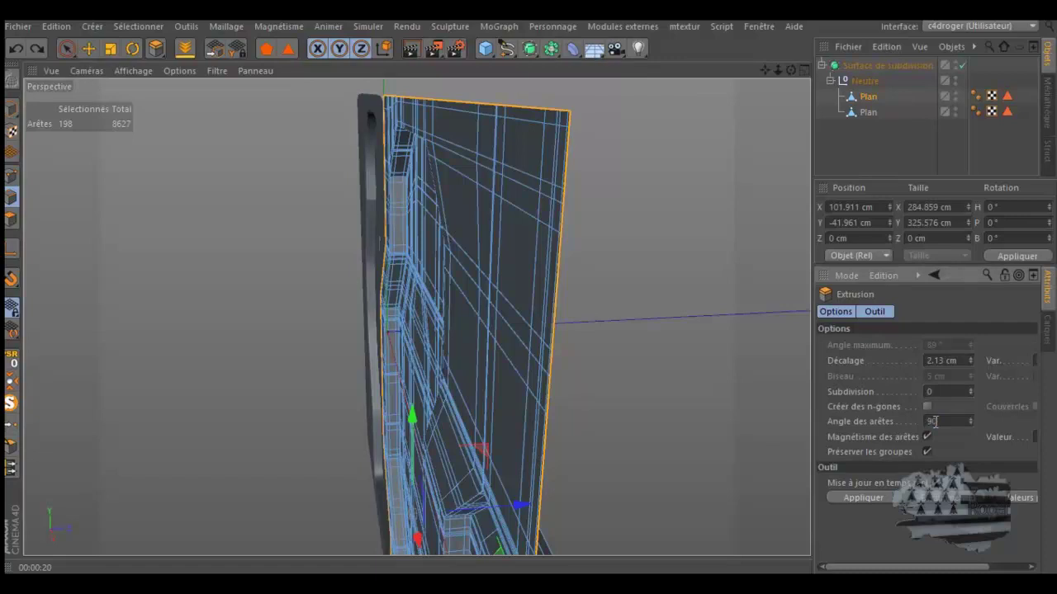
mouse_move(532, 289)
left_mouse_down()
mouse_move(519, 290)
mouse_move(529, 291)
left_mouse_up()
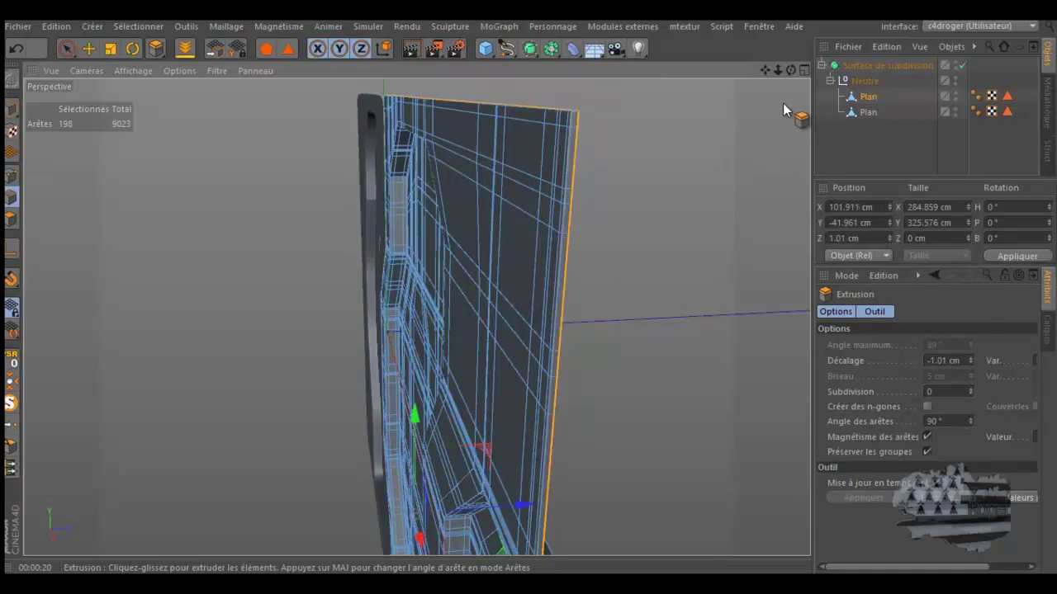
mouse_move(791, 71)
left_mouse_down()
mouse_move(664, 201)
mouse_move(528, 292)
mouse_move(542, 251)
left_mouse_up()
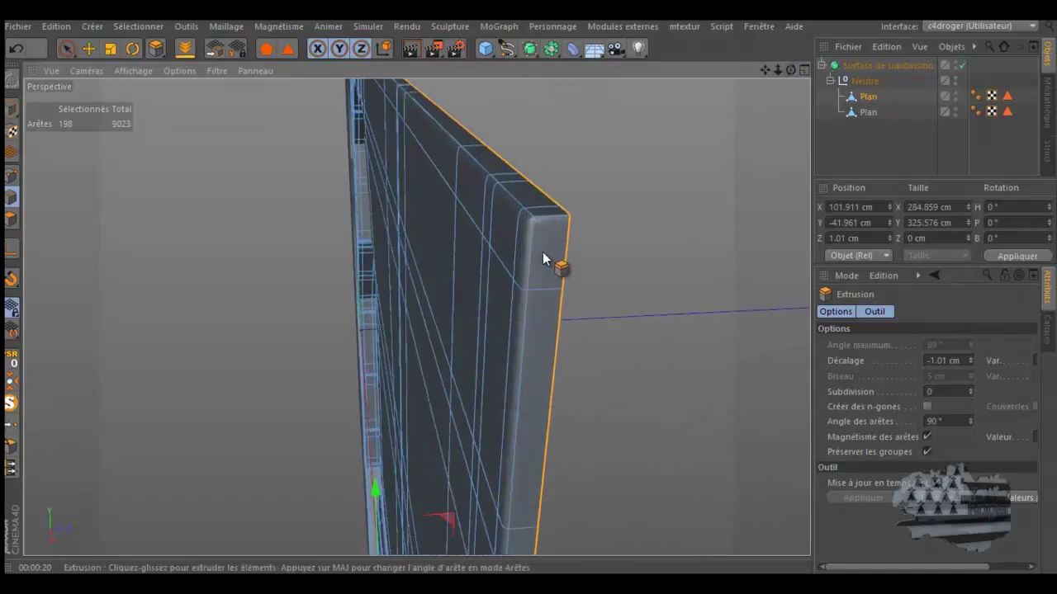
left_click_drag(538, 290, 634, 220)
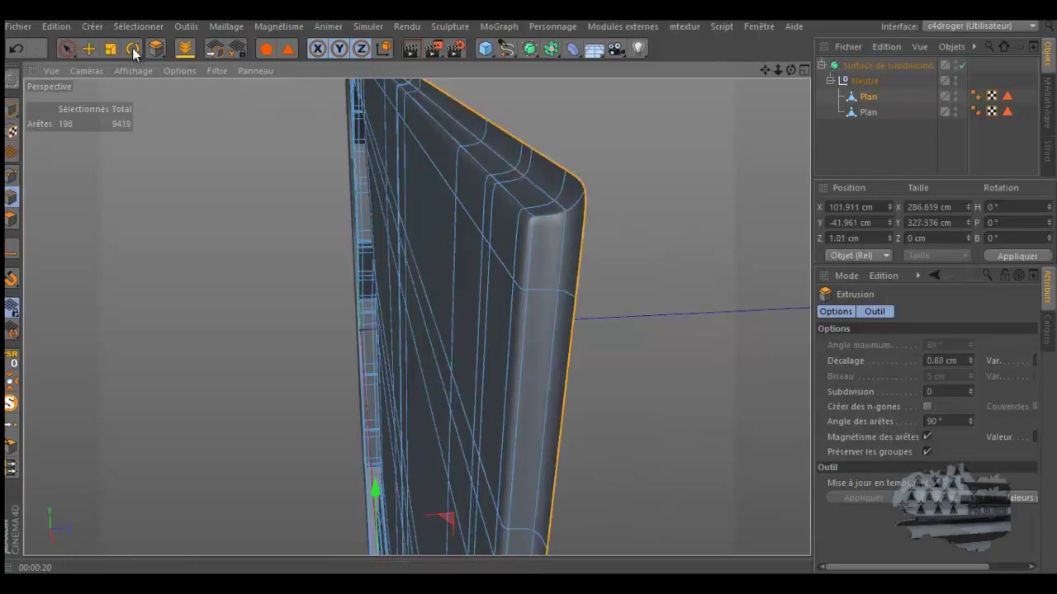
left_click(20, 49)
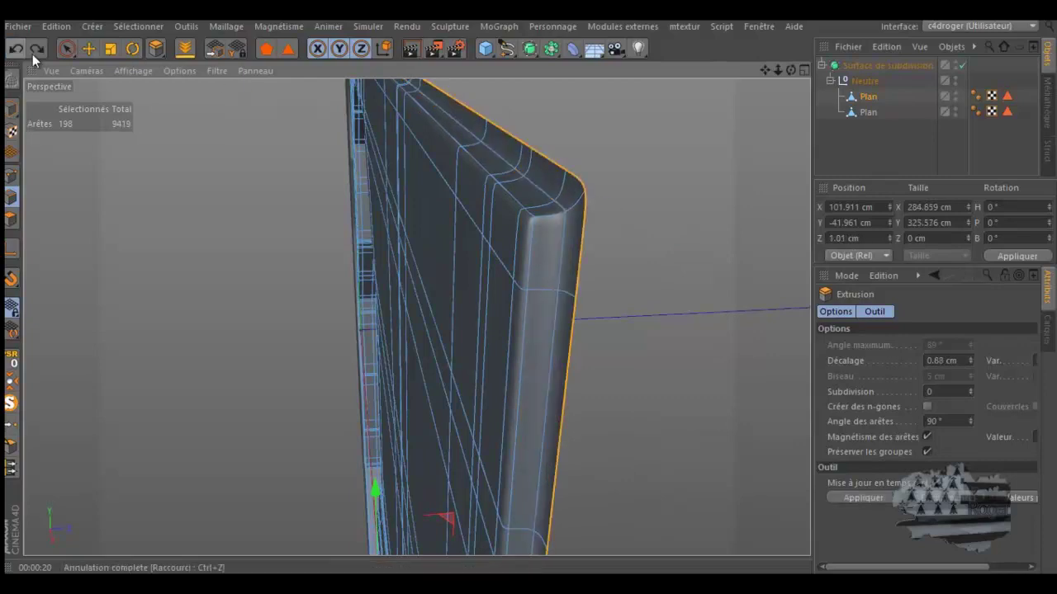
- Set Edge Angle to 0° for a flat 0.88 cm rim and inspect it
double_click(933, 421)
type("0")
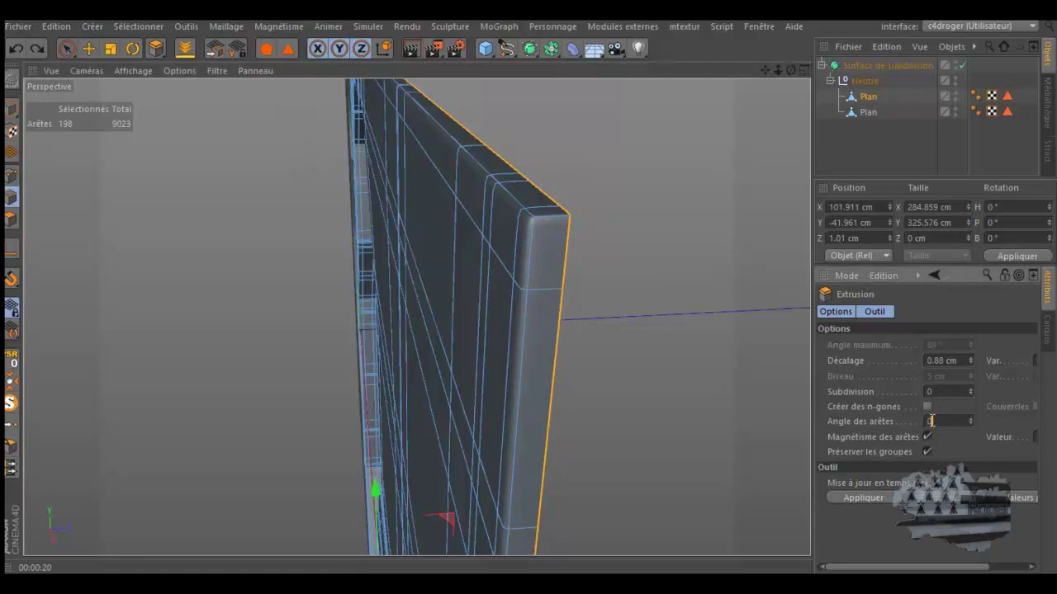
key("Return")
mouse_move(683, 299)
left_mouse_down("alt")
mouse_move(471, 191)
mouse_move(538, 237)
left_mouse_up("alt")
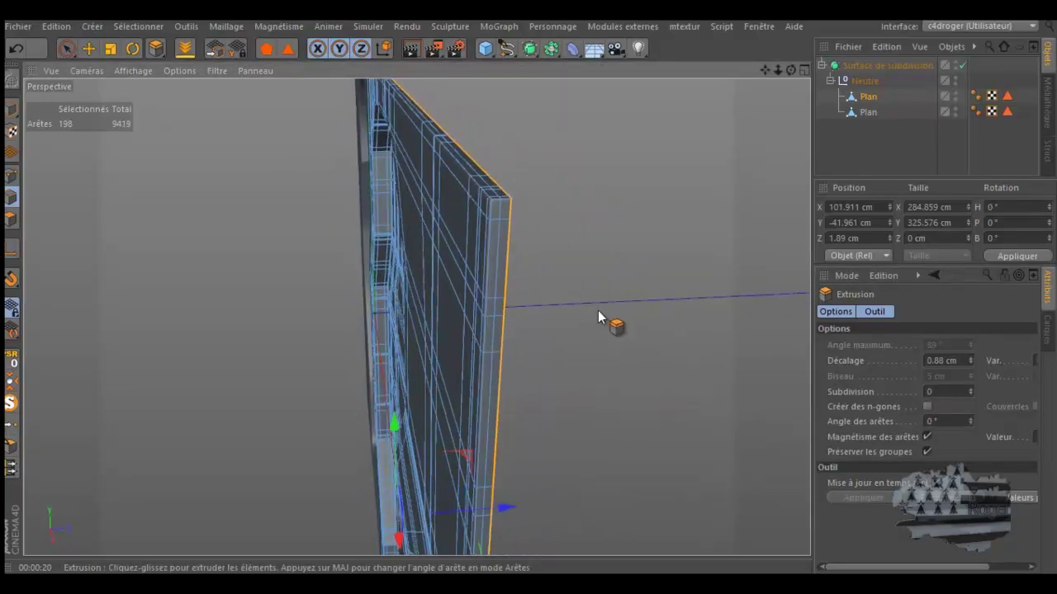
- Switch through the four-view layout and side view to a maximized, zoomed Top view
middle_click(598, 312)
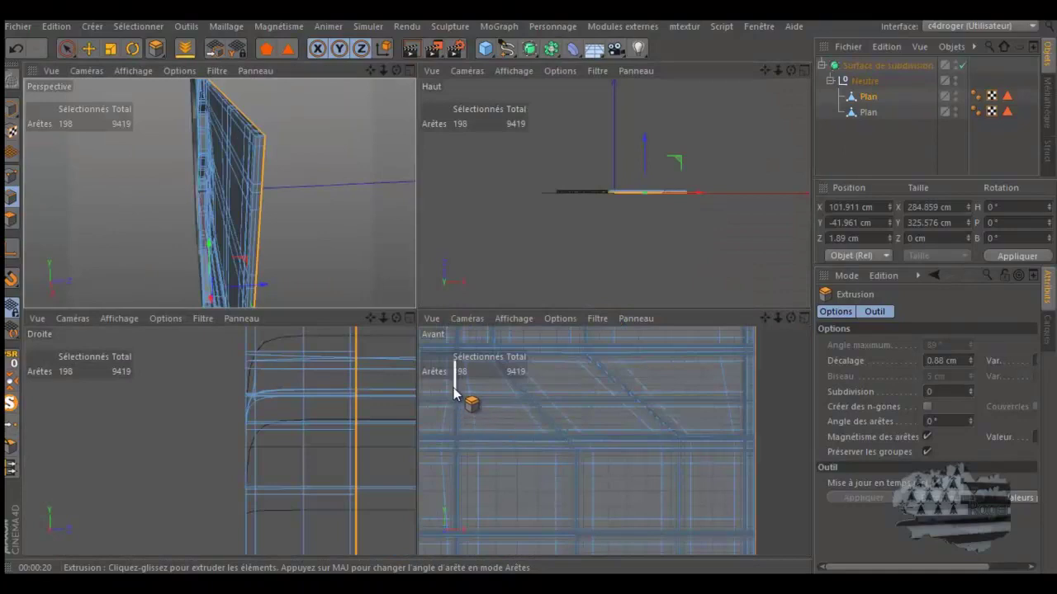
middle_click(373, 376)
scroll(314, 373, "down", 2)
scroll(312, 373, "down", 2)
scroll(311, 373, "down", 2)
scroll(311, 373, "down", 2)
scroll(312, 372, "down", 2)
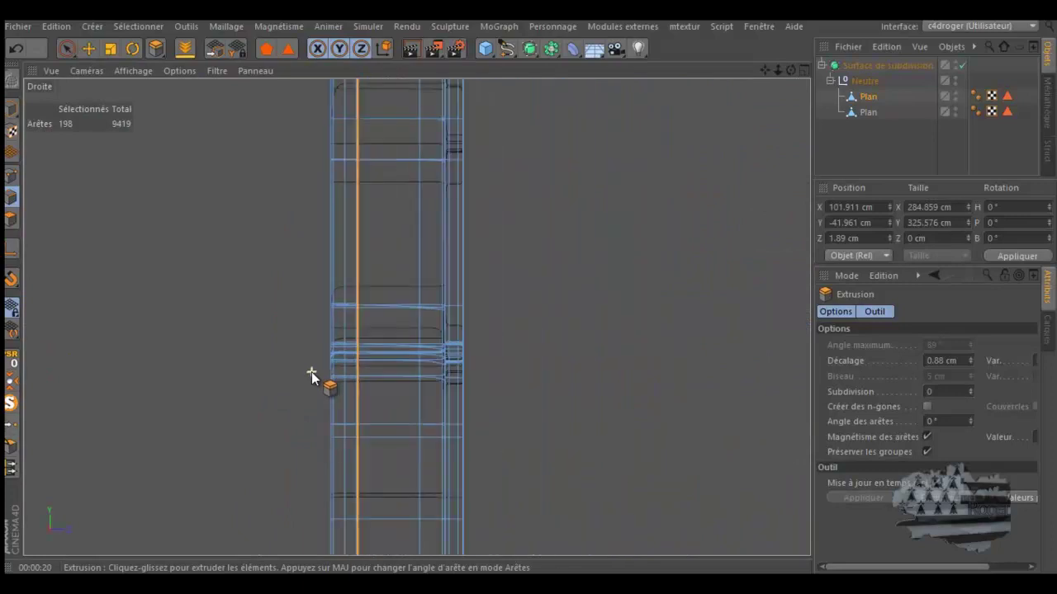
scroll(311, 372, "down", 2)
middle_click(465, 327)
middle_click(559, 243)
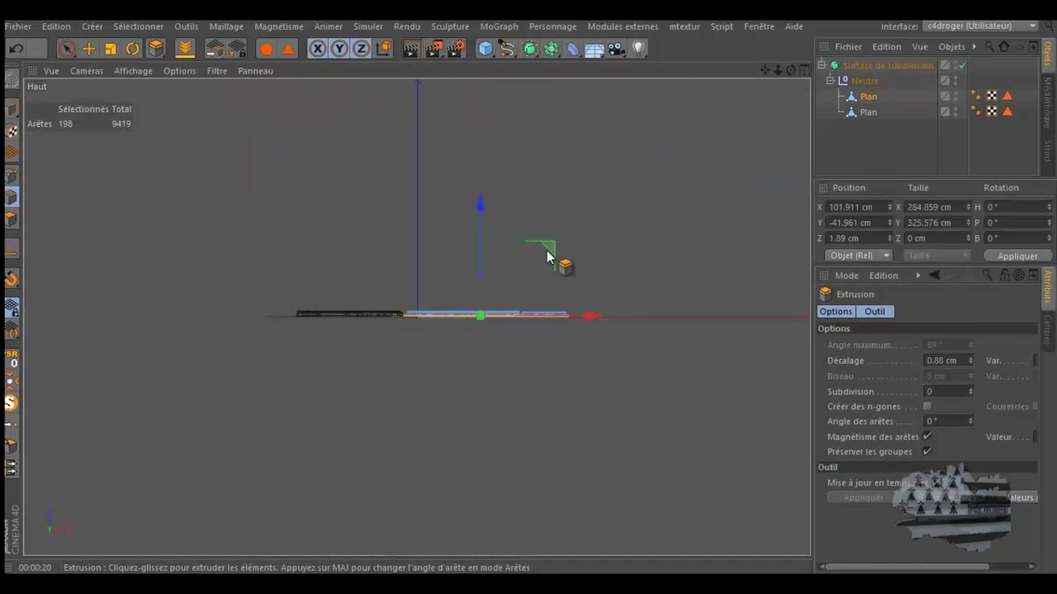
scroll(444, 327, "up", 2)
scroll(542, 251, "up", 2)
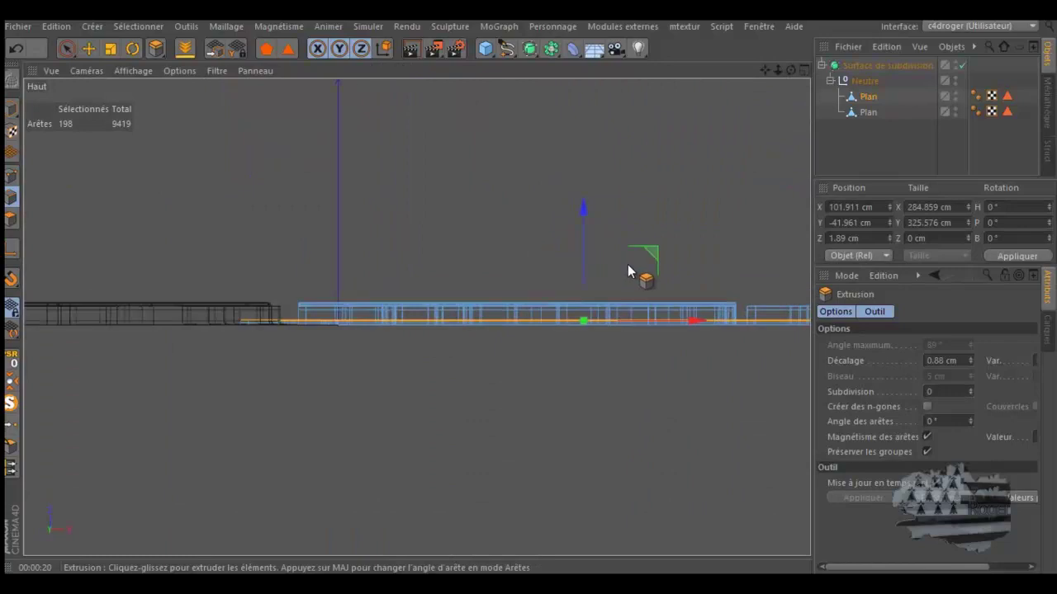
scroll(627, 265, "up", 3)
- Extrude the selected edges upward with a 0.6 cm offset, then undo it
left_click_drag(554, 245, 564, 213)
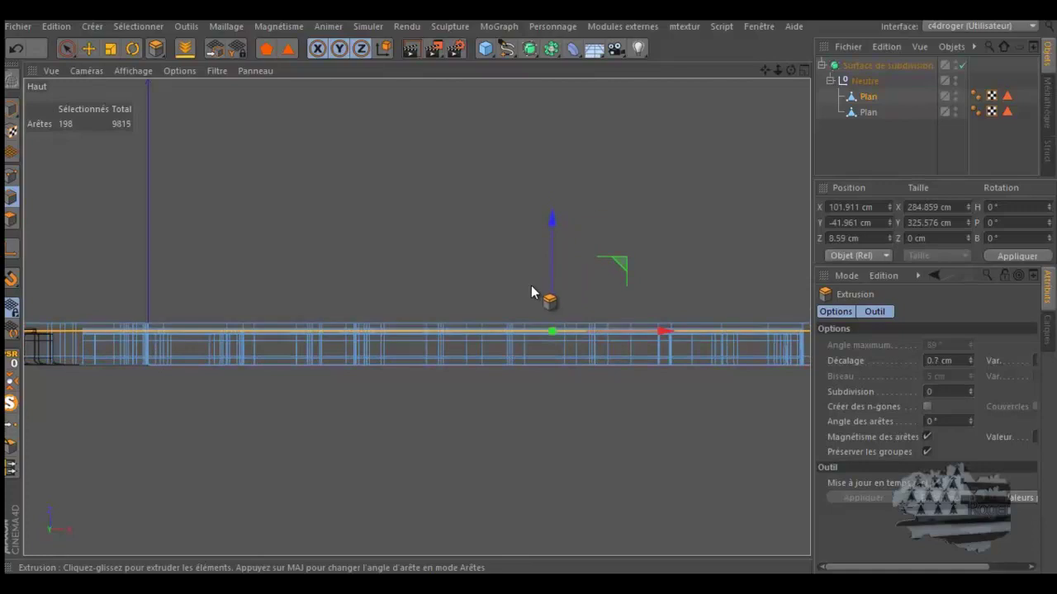
left_click_drag(531, 286, 529, 289)
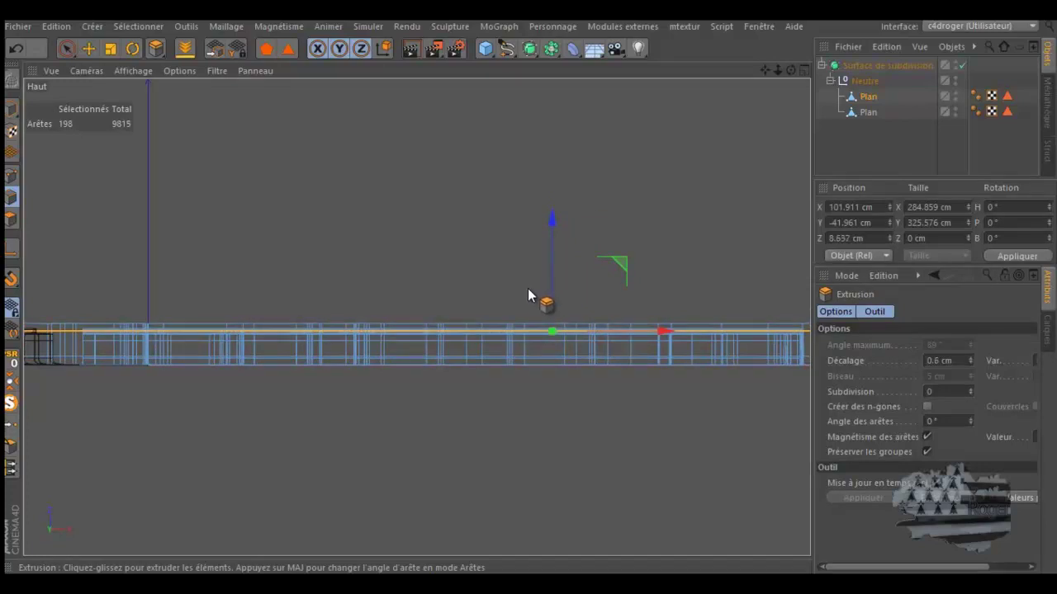
left_click_drag(527, 289, 538, 208)
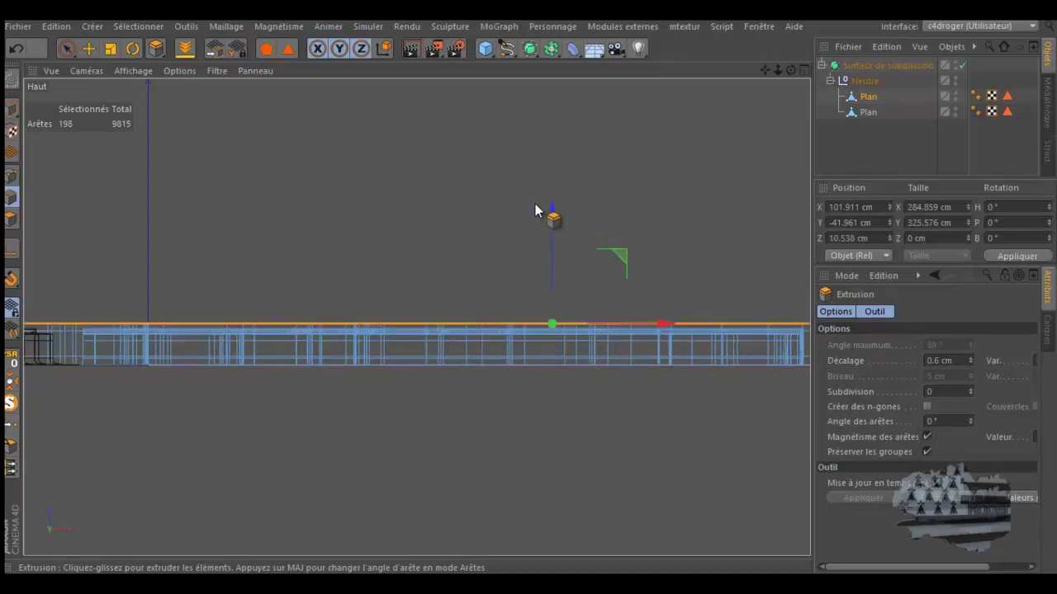
left_click(15, 48)
- Re-extrude the edges by a smaller amount, about 0.3 cm, and return to four views
left_click_drag(537, 339, 578, 276, "alt")
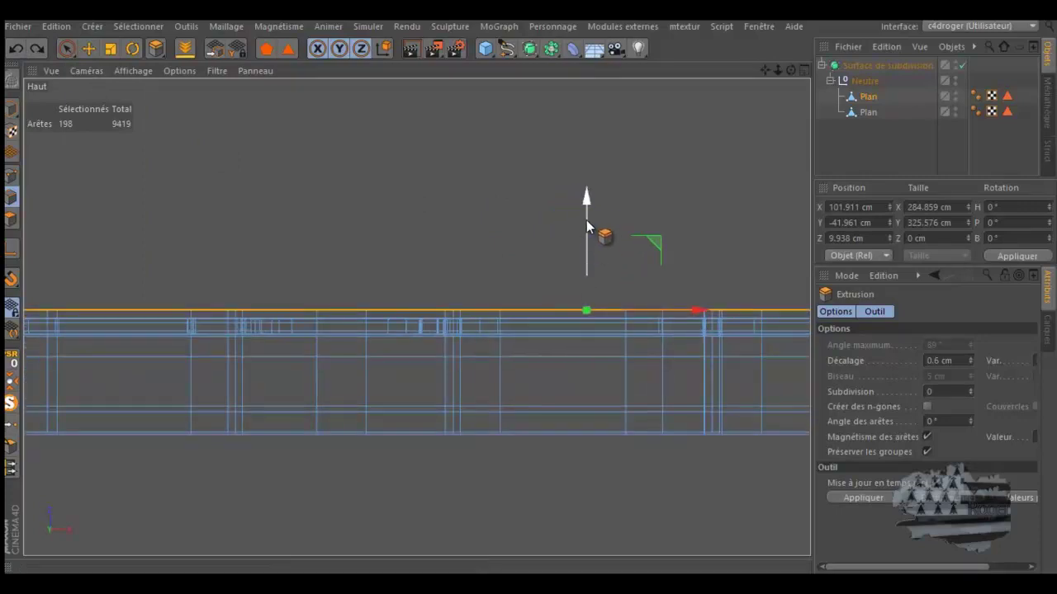
left_click_drag(589, 211, 599, 217)
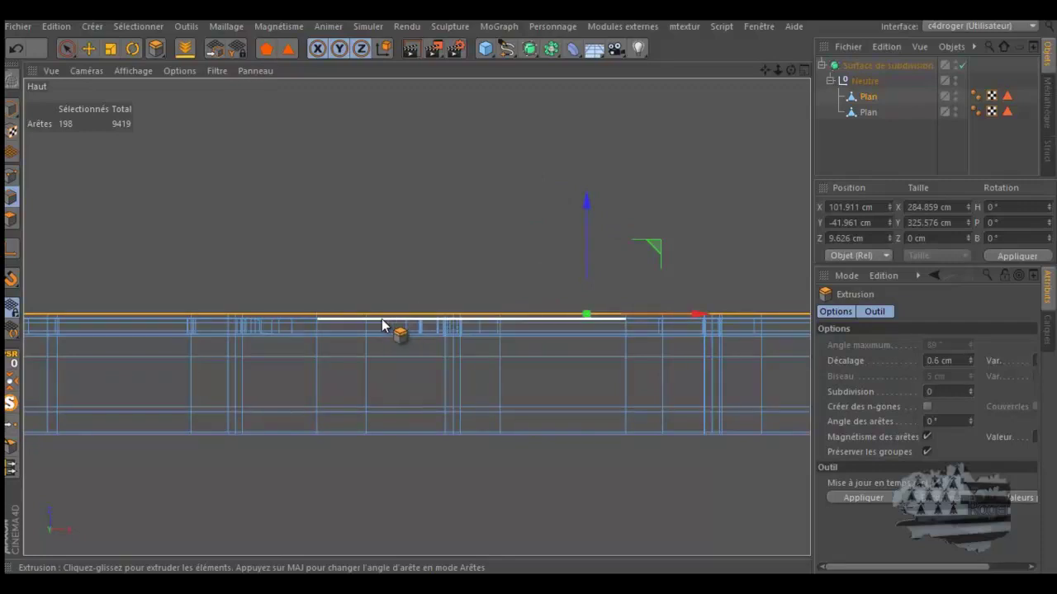
middle_click(412, 324)
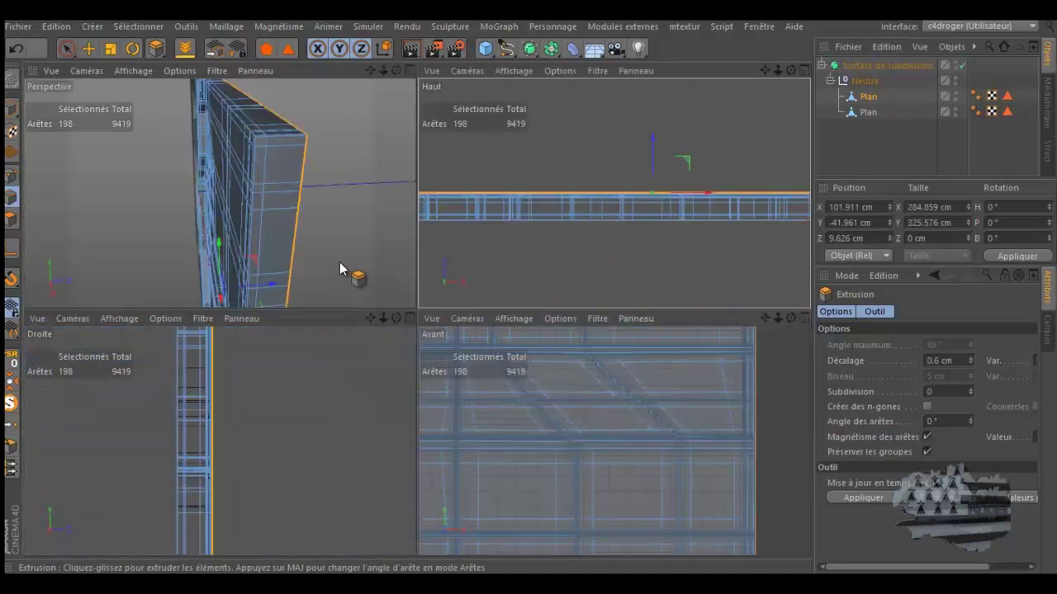
middle_click(351, 275)
mouse_move(438, 263)
left_mouse_down("alt")
mouse_move(640, 244)
mouse_move(731, 161)
left_mouse_up("alt")
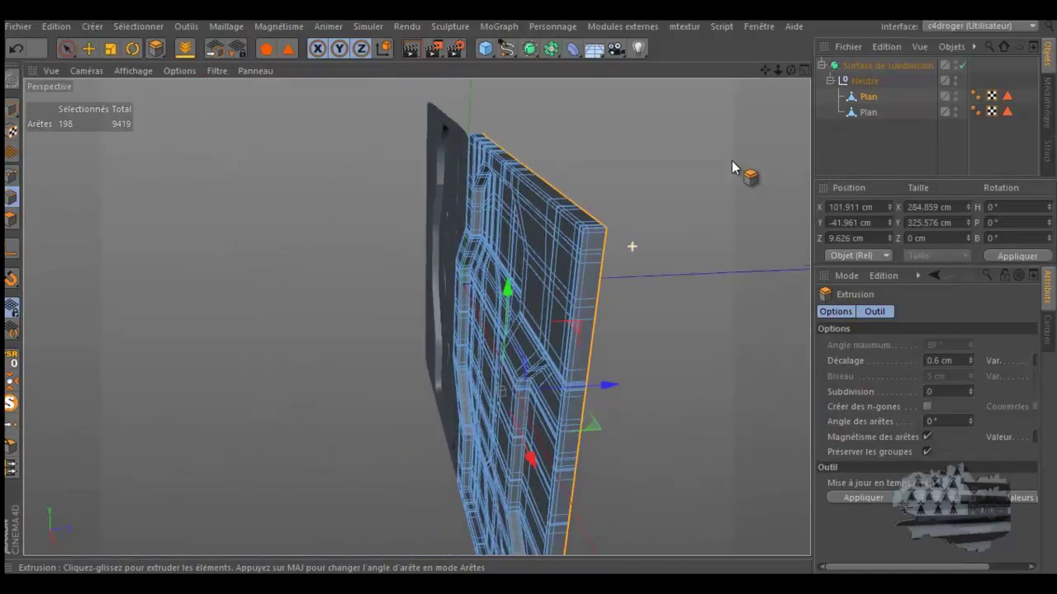
left_click(962, 64)
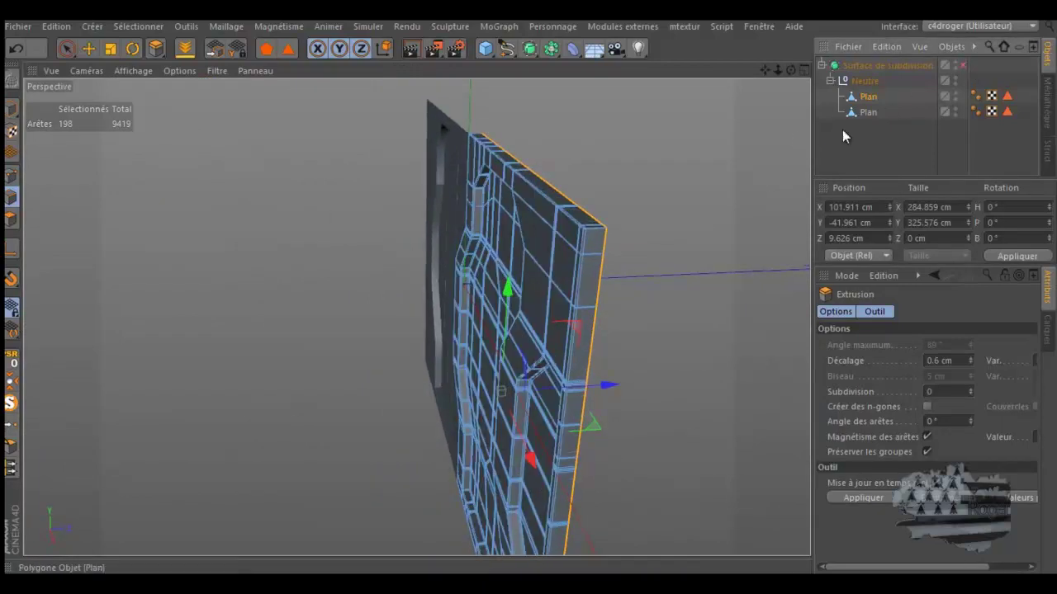
left_click(961, 64)
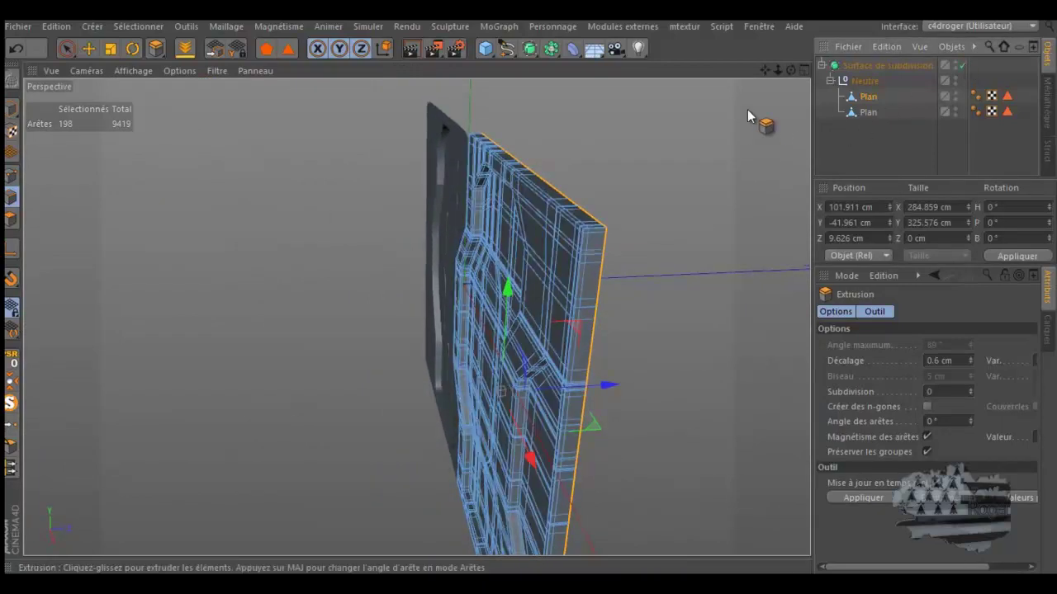
left_click_drag(791, 70, 529, 292)
mouse_move(746, 104)
left_mouse_down()
mouse_move(777, 66)
mouse_move(527, 286)
left_mouse_up()
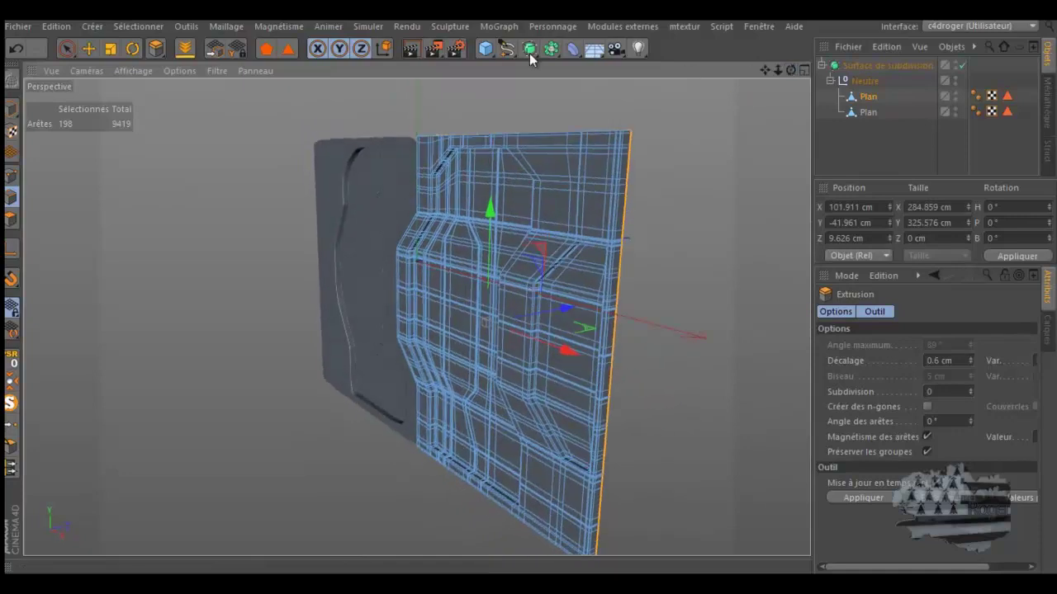
left_click(413, 50)
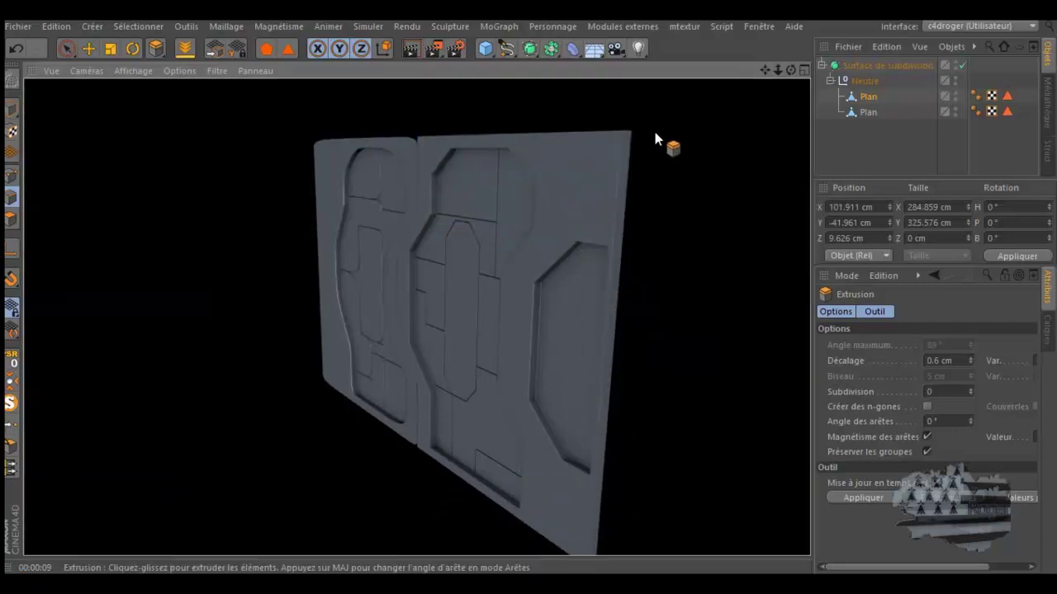
left_click_drag(790, 71, 527, 287)
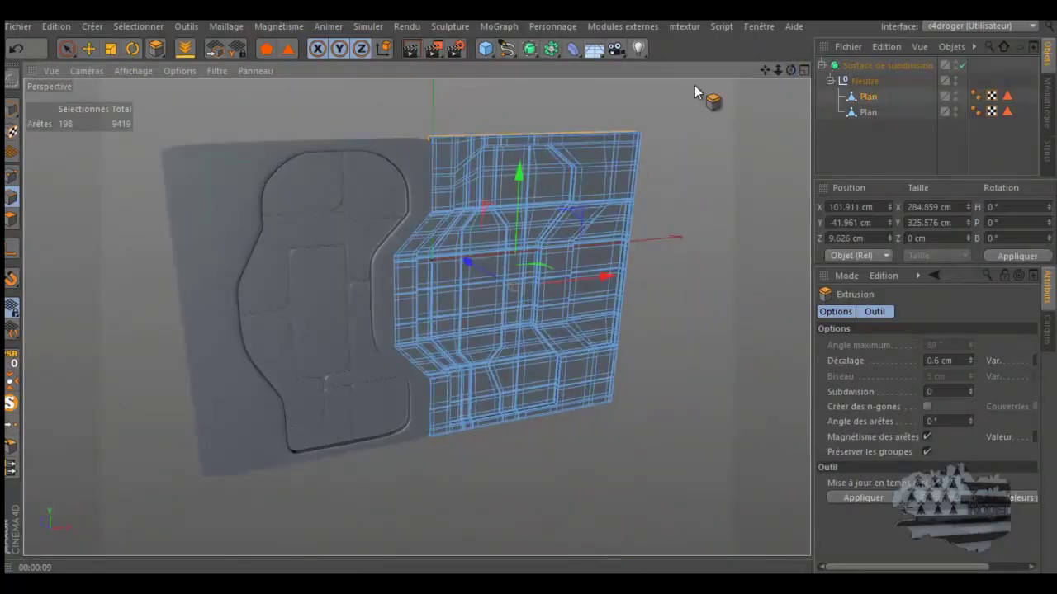
left_click_drag(791, 71, 527, 287)
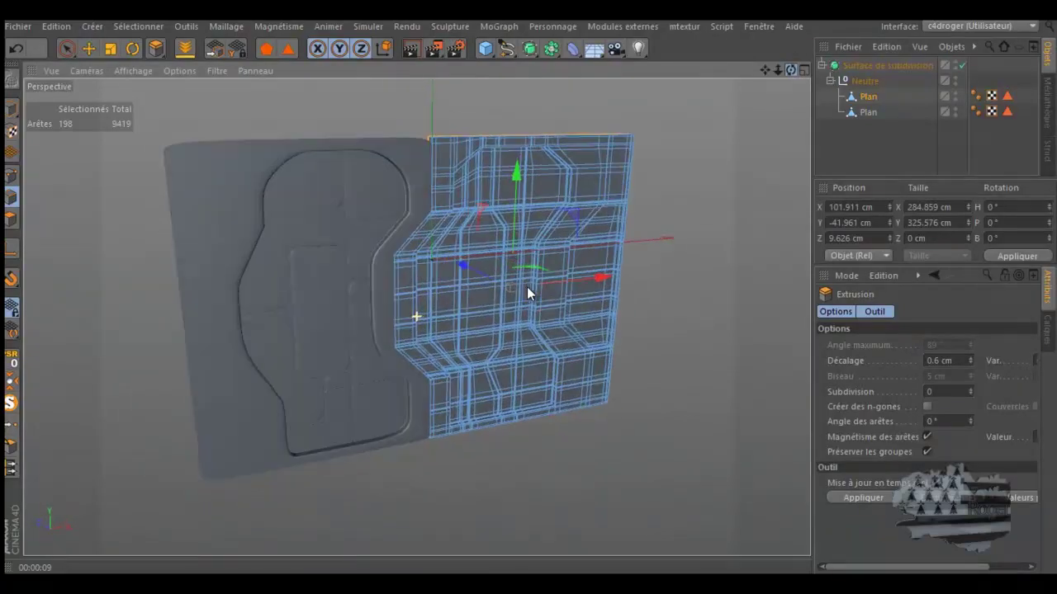
- Maximize the Front view and turn off the Subdivision Surface to show the raw mesh
middle_click(680, 229)
middle_click(623, 396)
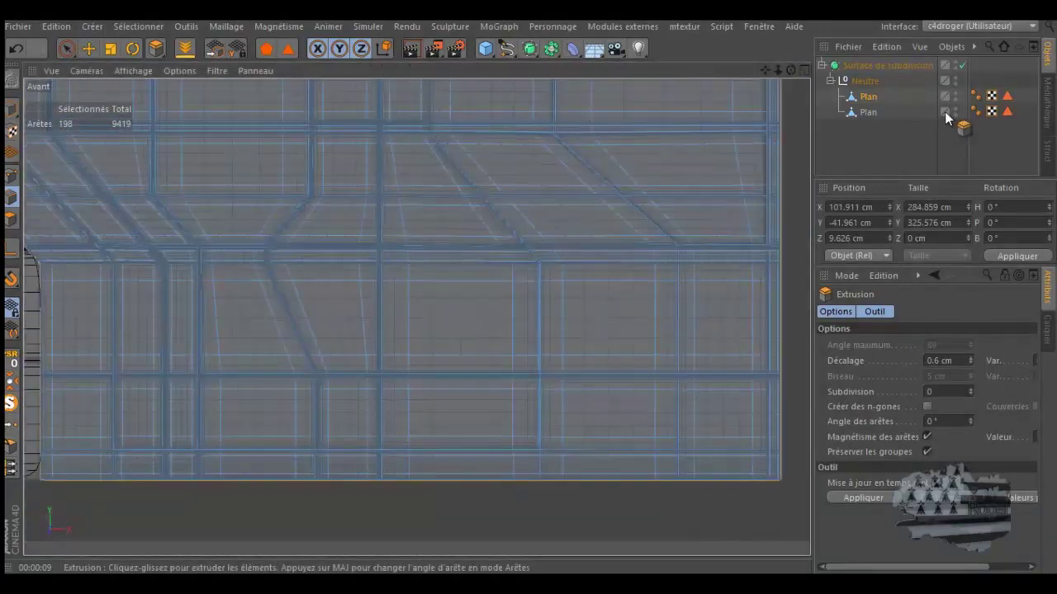
left_click(962, 64)
scroll(618, 441, "down", 5)
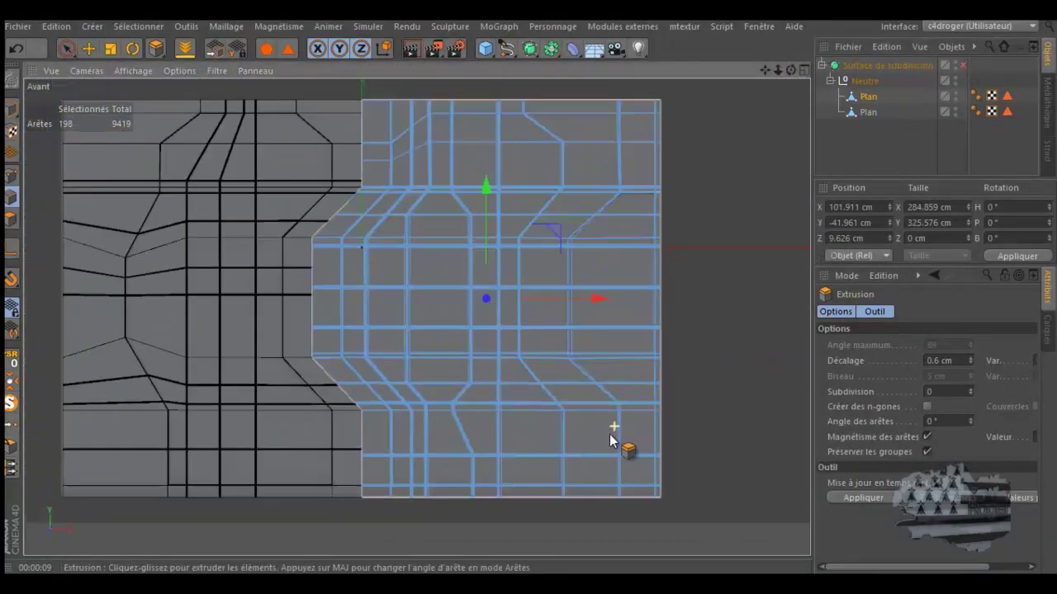
- Paint-select edges along the plane's left border, then deselect the stray edges and clear the selection
left_click(66, 48)
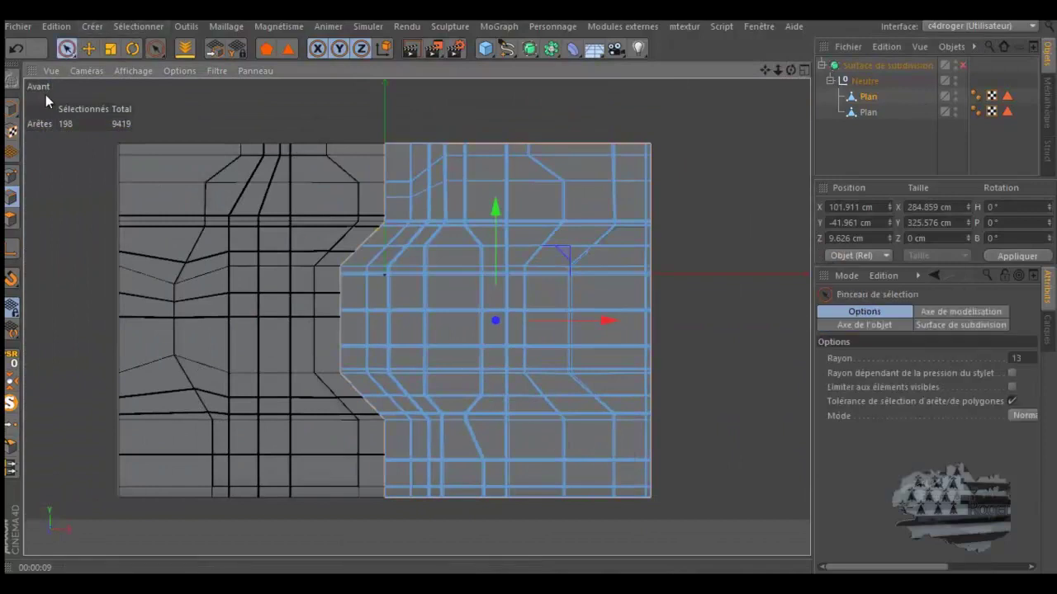
scroll(345, 180, "up", 3)
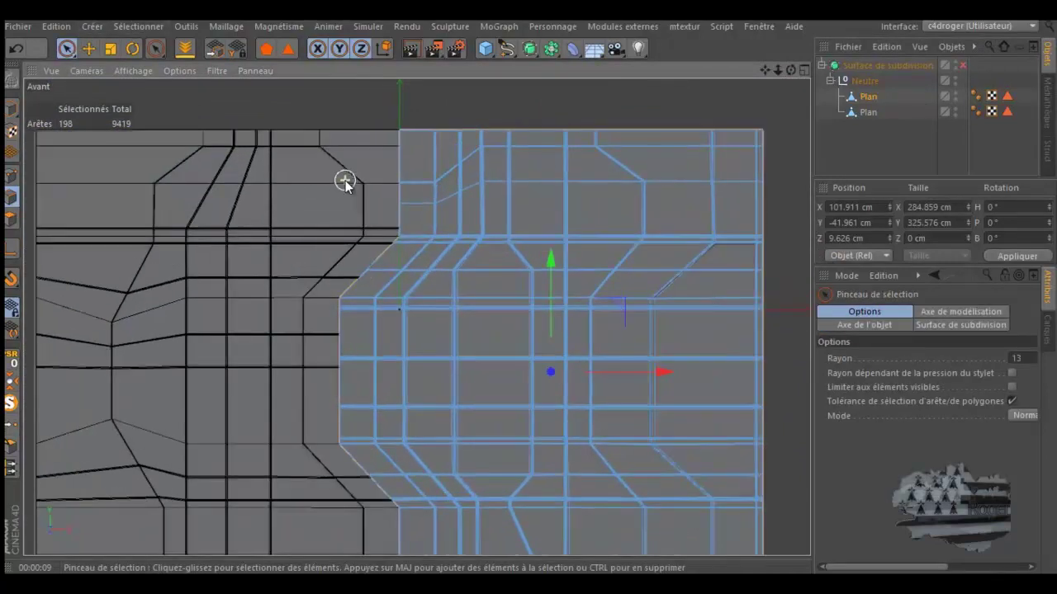
scroll(347, 180, "up", 2)
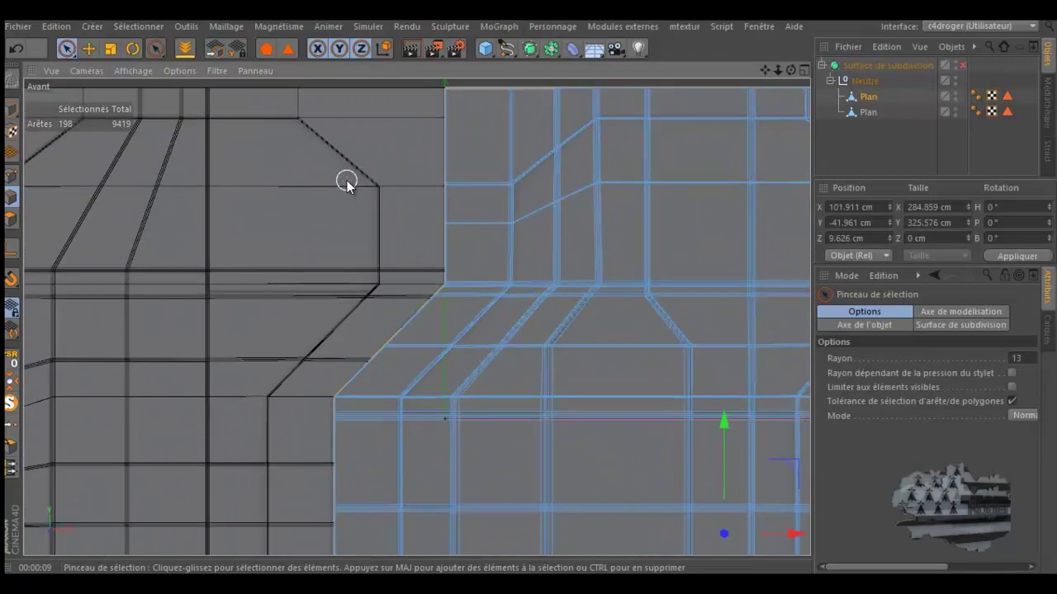
scroll(384, 115, "down", 1)
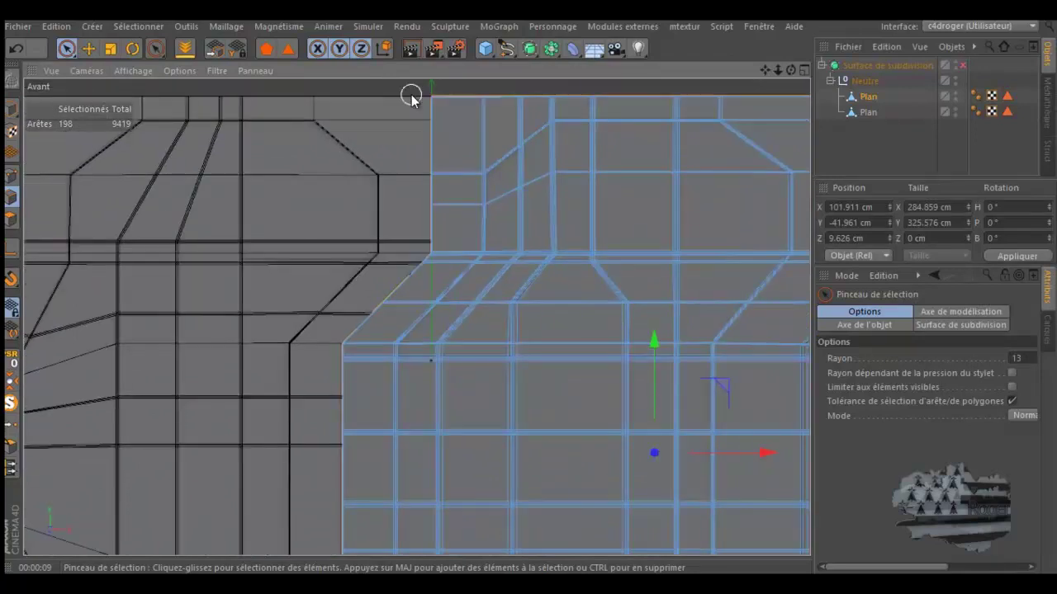
mouse_move(420, 94)
left_mouse_down()
mouse_move(359, 326)
mouse_move(339, 471)
mouse_move(339, 445)
left_mouse_up()
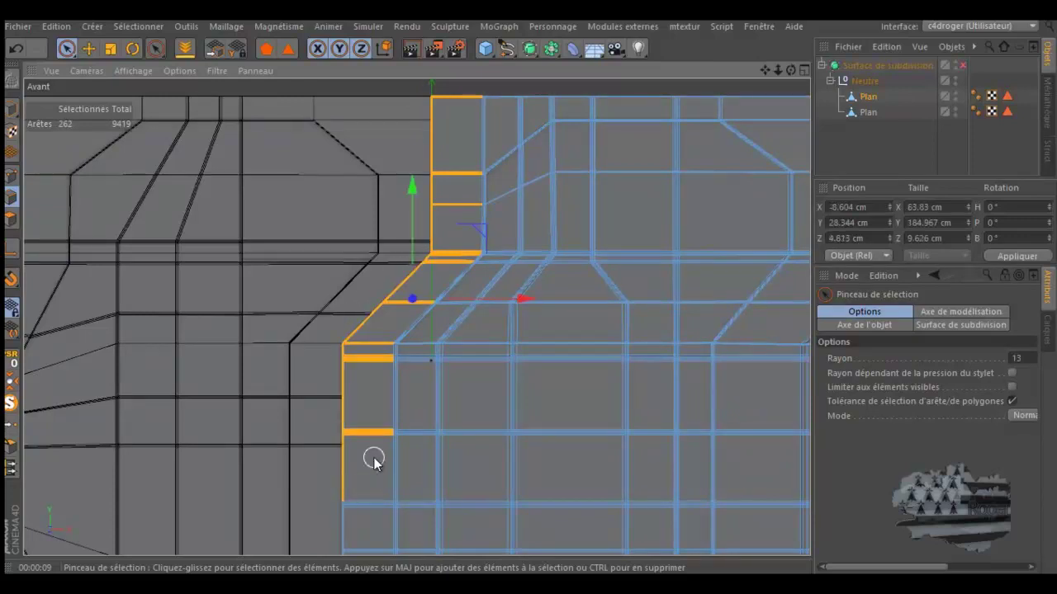
scroll(338, 455, "up", 2)
scroll(338, 459, "up", 2)
scroll(339, 456, "up", 2)
scroll(339, 452, "up", 2)
scroll(339, 450, "up", 1)
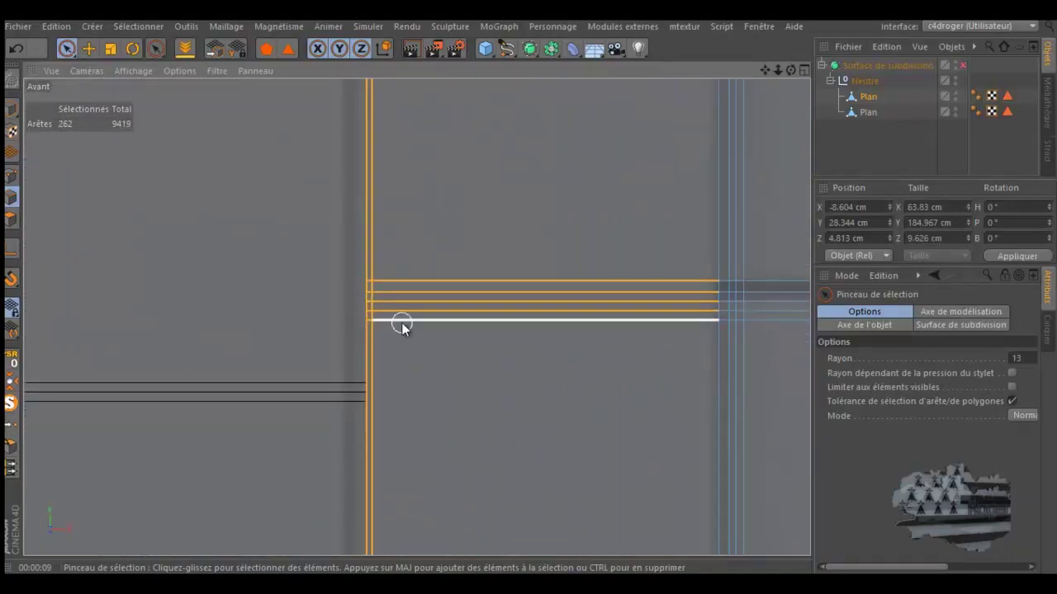
mouse_move(388, 284)
left_mouse_down("ctrl")
mouse_move(378, 304)
mouse_move(415, 308)
left_mouse_up("ctrl")
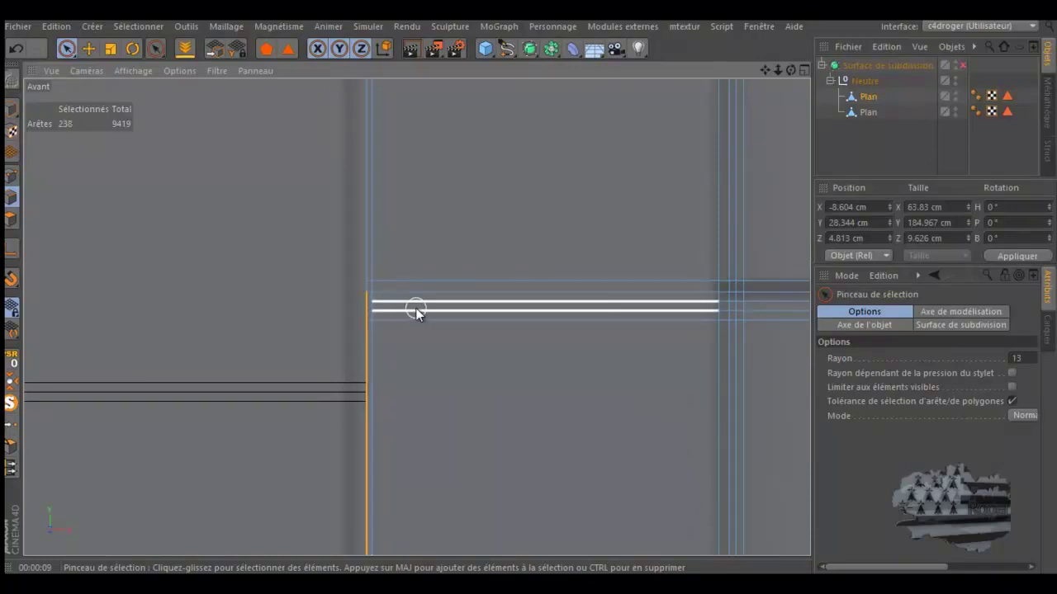
left_click(289, 274)
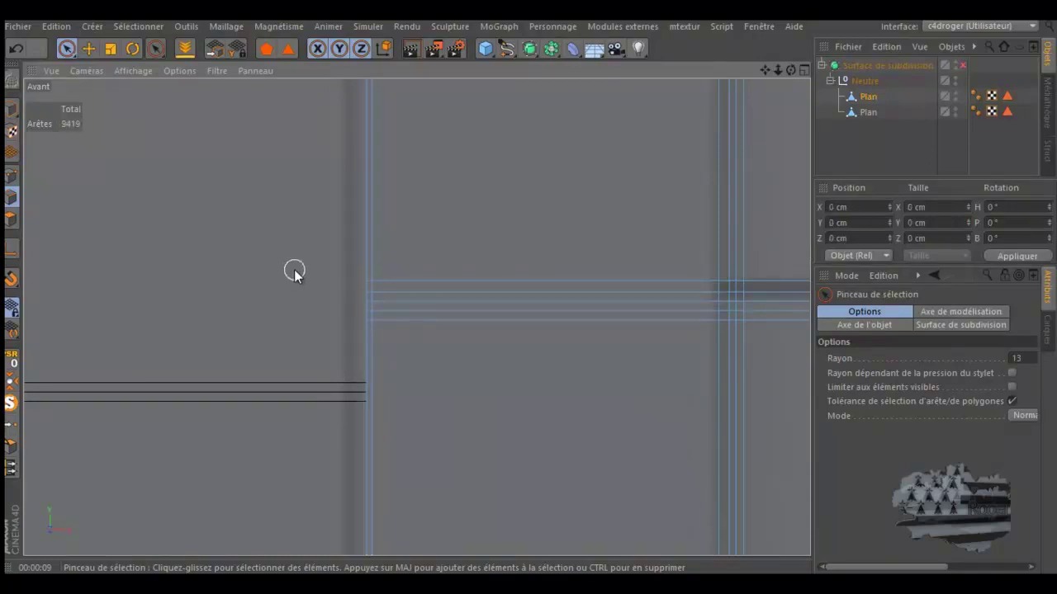
- In Points mode, with Rectangle Selection and Limiter aux éléments visibles unchecked, box-select the top corner points
left_click(15, 176)
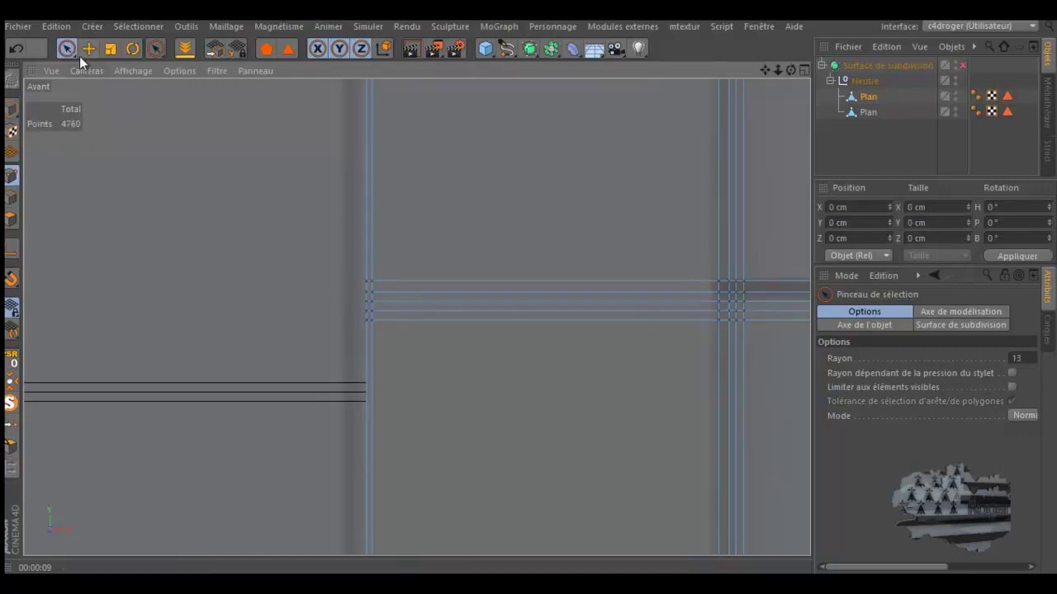
left_click_drag(71, 49, 116, 97)
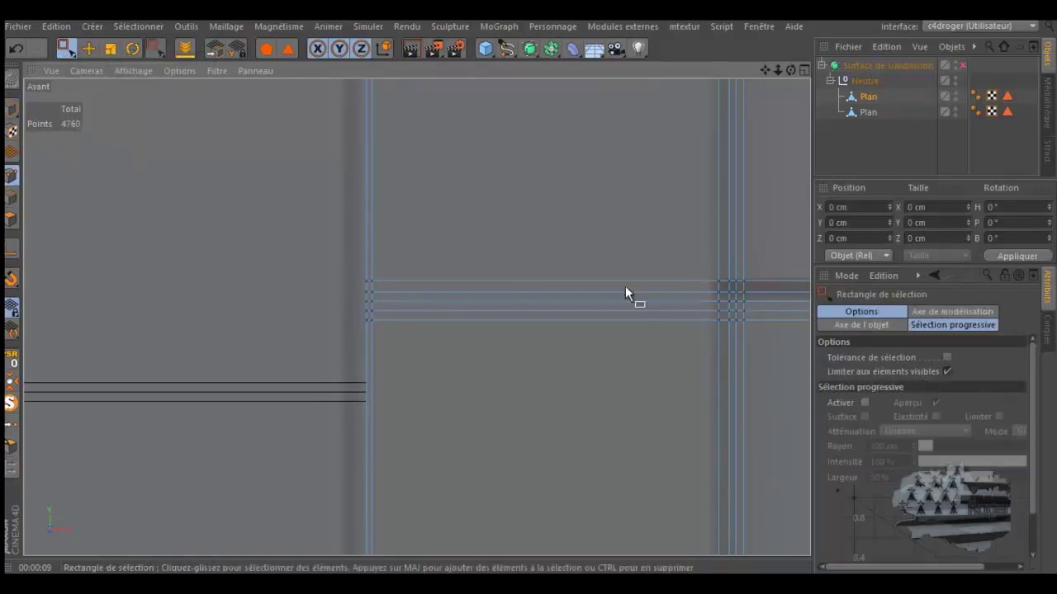
left_click(947, 371)
scroll(573, 365, "up", 2)
scroll(517, 396, "up", 3)
scroll(494, 408, "up", 3)
scroll(495, 408, "down", 4)
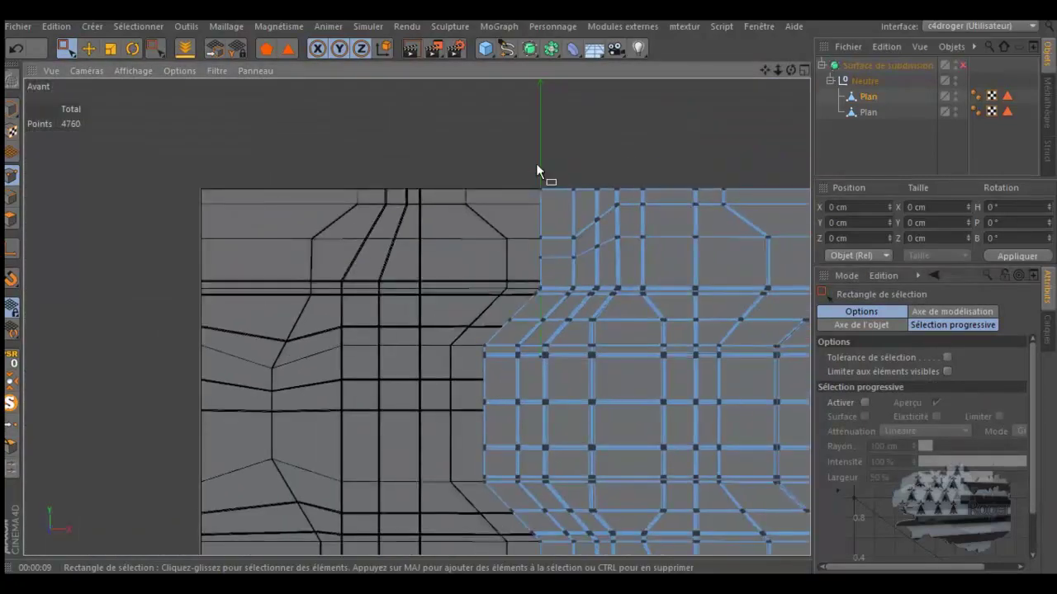
scroll(538, 261, "up", 3)
scroll(534, 299, "up", 1)
scroll(530, 489, "up", 4)
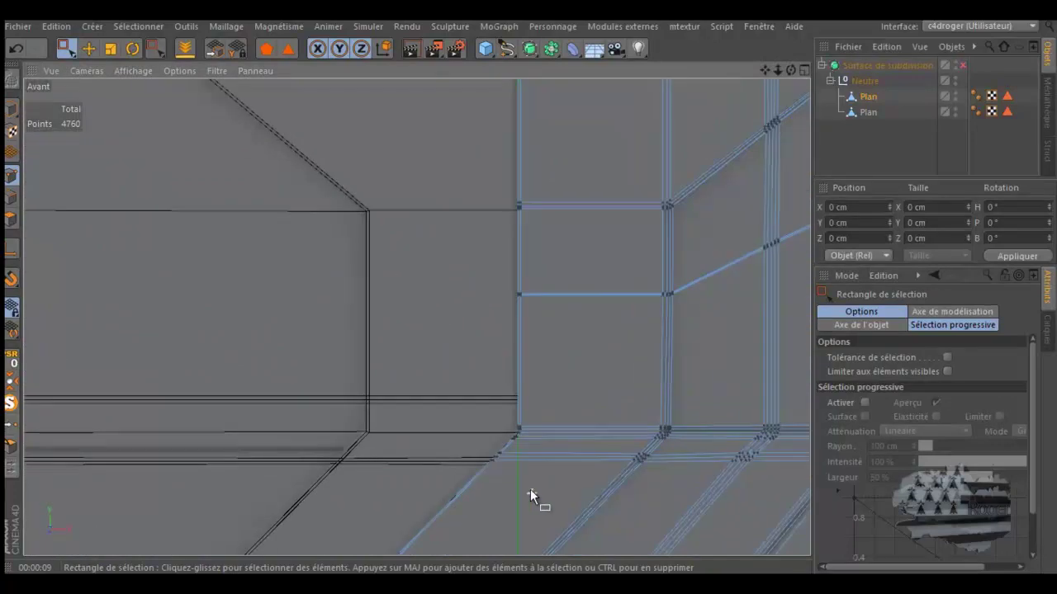
scroll(529, 485, "down", 4)
scroll(493, 189, "up", 1)
scroll(493, 188, "up", 2)
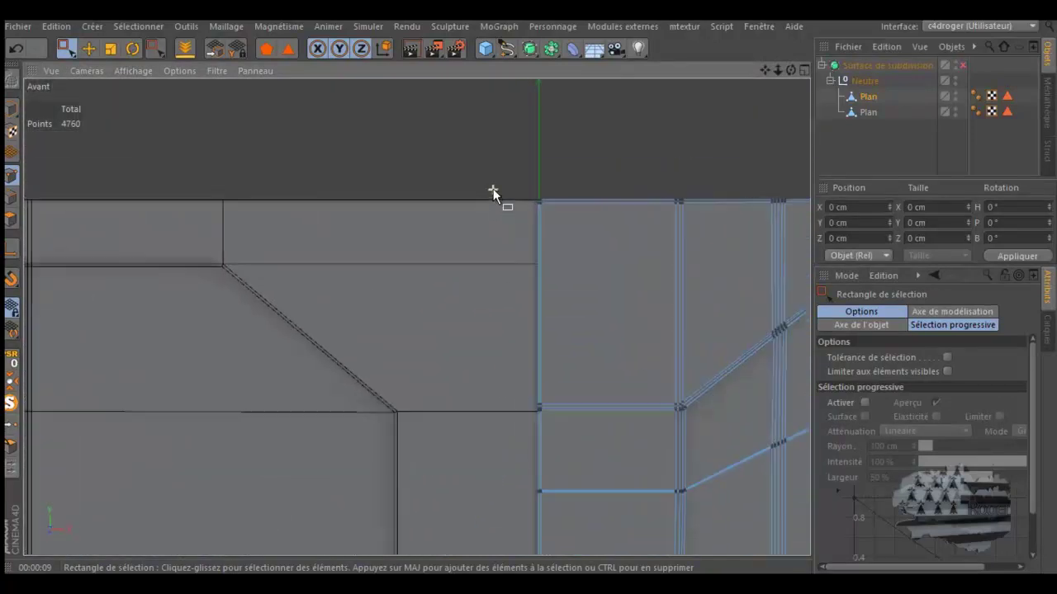
scroll(499, 173, "up", 2)
left_click_drag(499, 169, 565, 248)
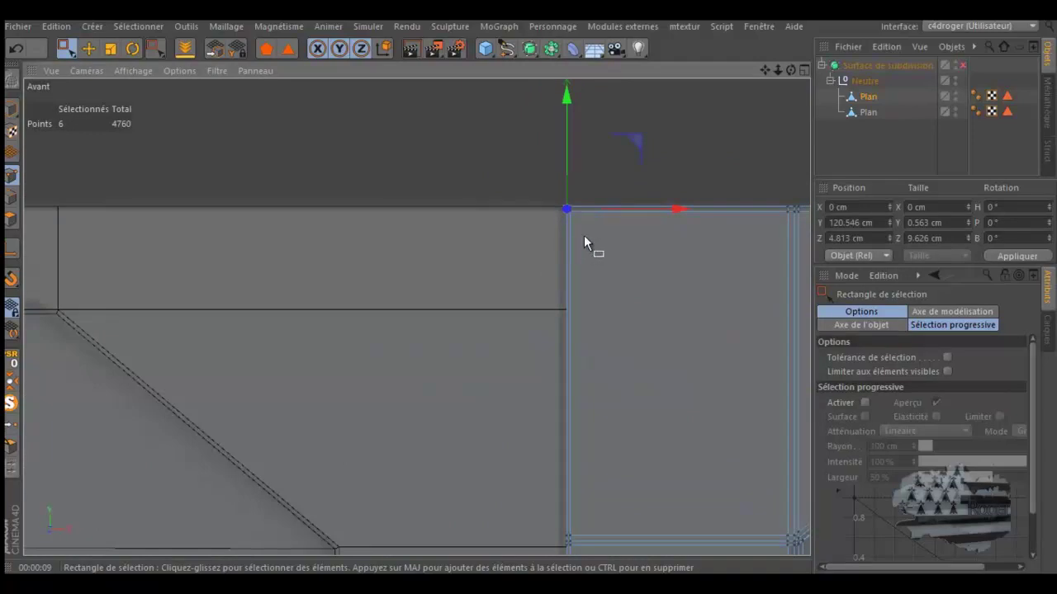
- Box-select the column of points running along the plane's top edge
scroll(587, 232, "up", 4)
scroll(586, 207, "down", 3)
scroll(586, 202, "down", 2)
scroll(587, 198, "down", 1)
scroll(579, 413, "up", 3)
scroll(587, 363, "up", 2)
scroll(589, 351, "up", 1)
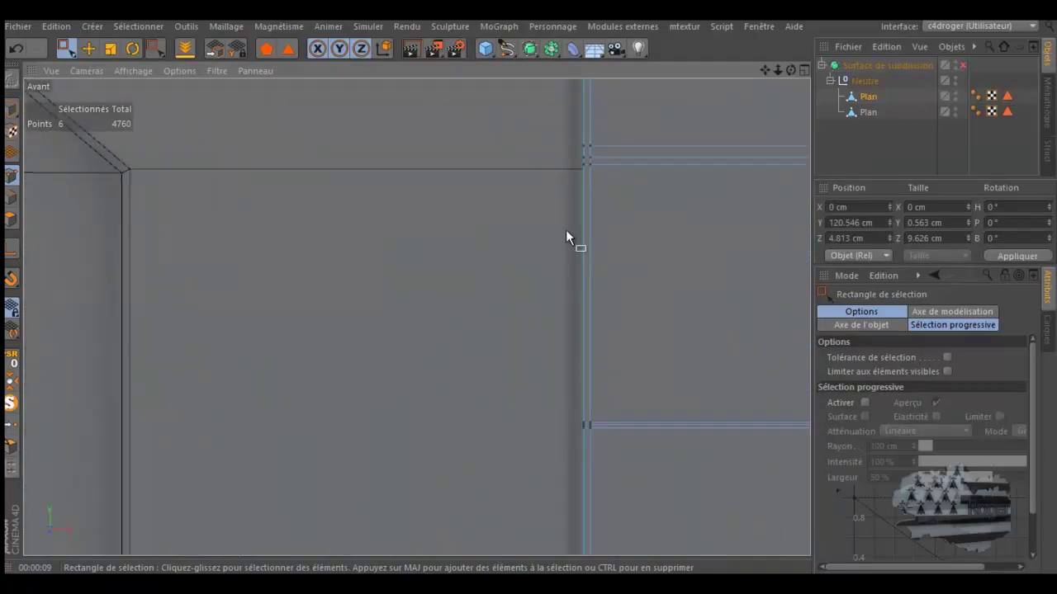
mouse_move(560, 132)
left_mouse_down()
mouse_move(582, 467)
mouse_move(570, 444)
left_mouse_up()
- Add the upper corner points and successive diagonal border points to the selection
left_click_drag(764, 70, 527, 286)
scroll(632, 293, "up", 2)
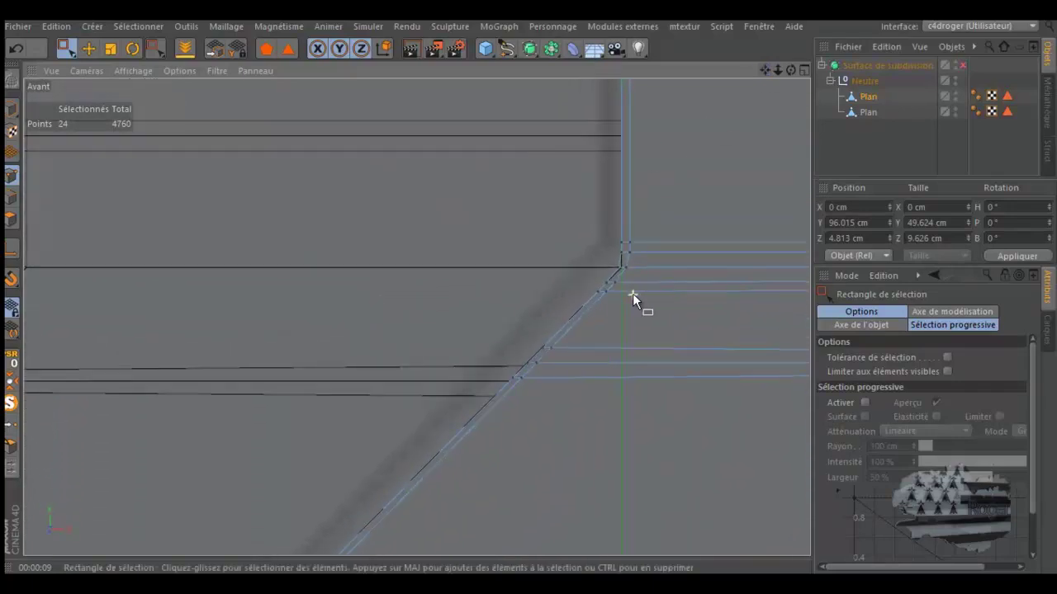
scroll(632, 293, "up", 1)
scroll(615, 284, "up", 2)
scroll(615, 284, "up", 1)
scroll(616, 284, "up", 1)
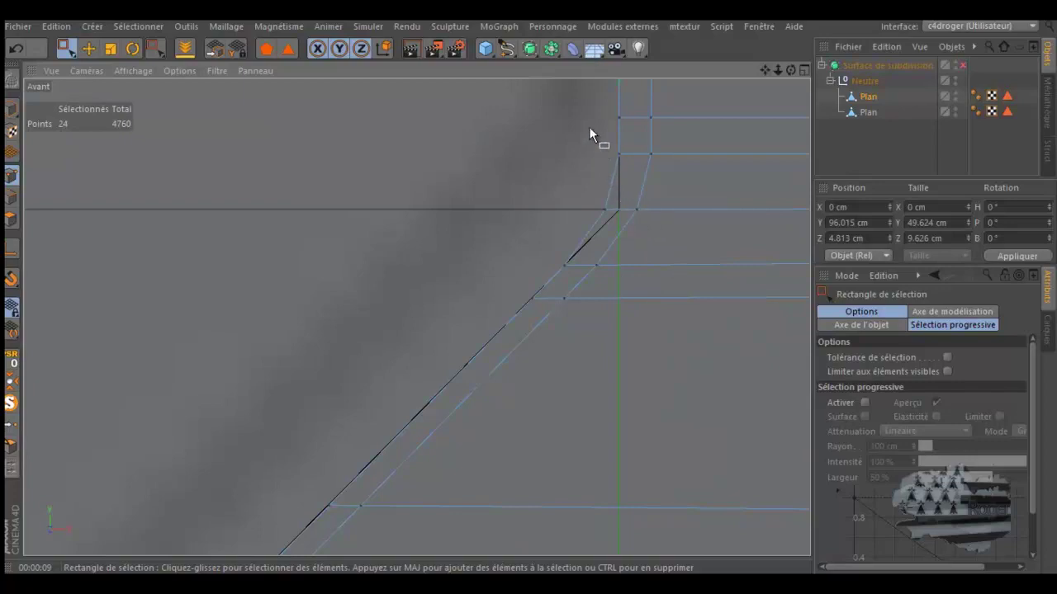
mouse_move(591, 101)
left_mouse_down()
mouse_move(627, 173)
mouse_move(624, 228)
left_mouse_up()
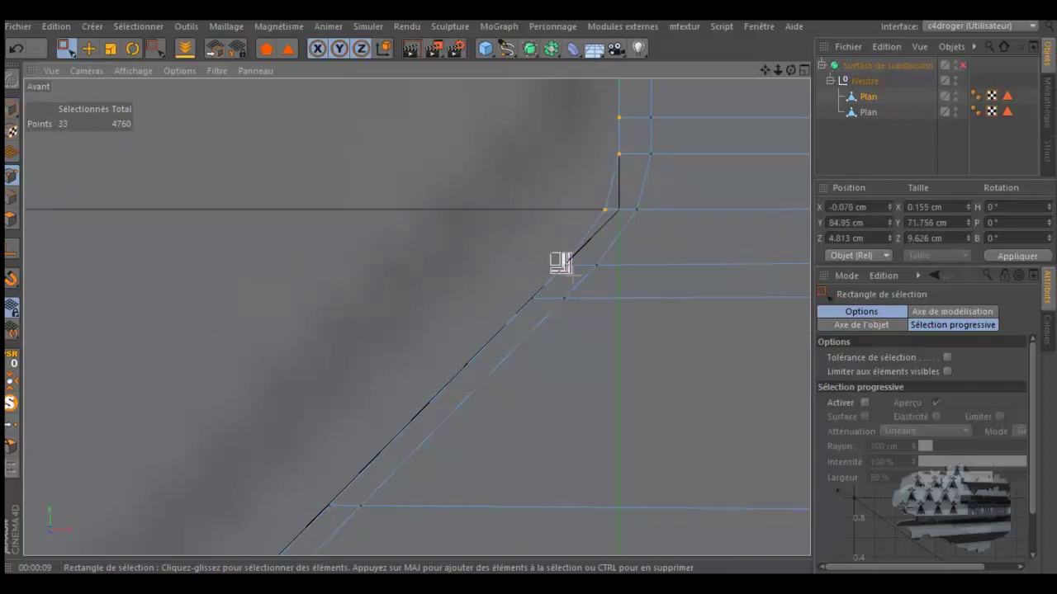
left_click_drag(551, 284, 473, 333, "shift")
left_click_drag(325, 500, 345, 513, "shift")
left_click_drag(764, 71, 528, 293)
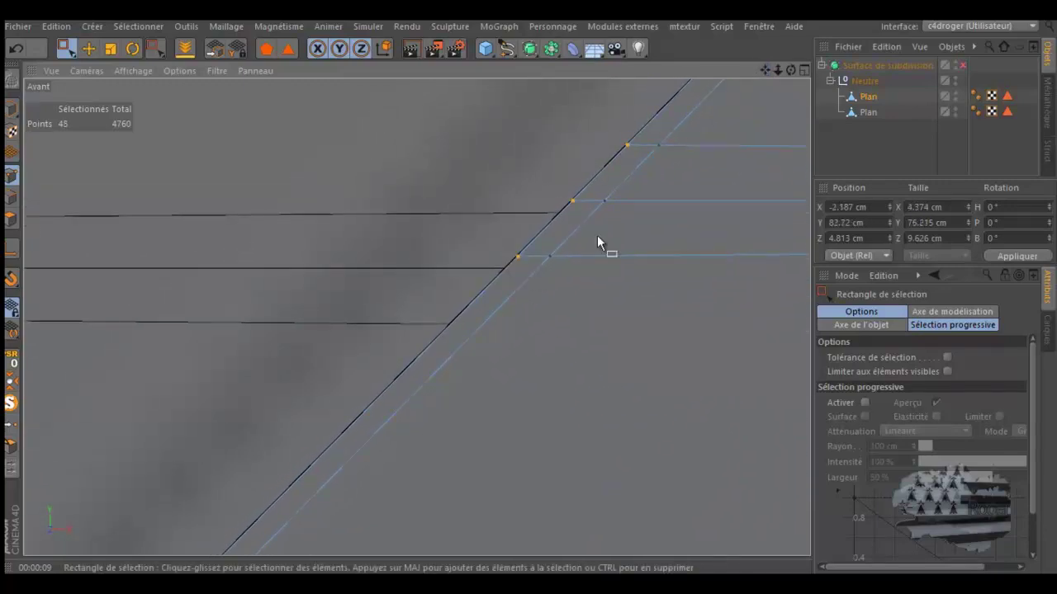
left_click_drag(766, 69, 530, 286)
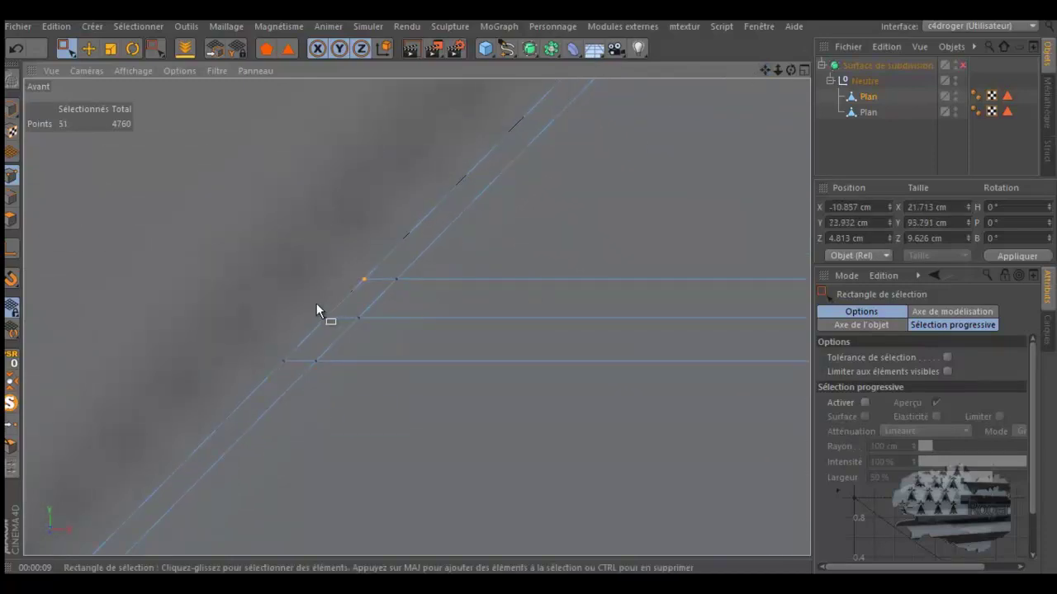
left_click_drag(330, 327, 278, 350, "shift")
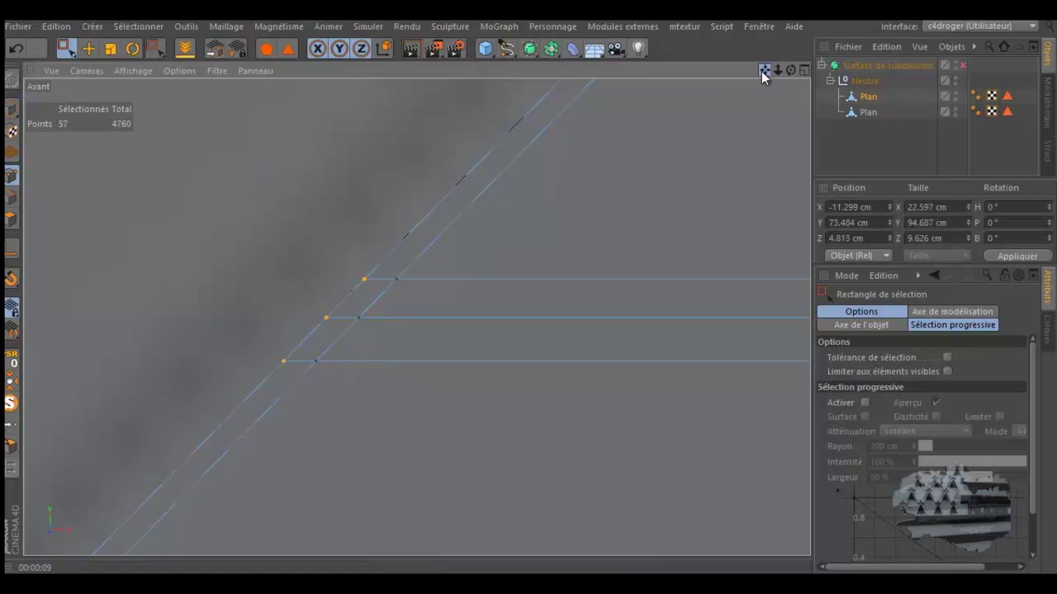
left_click_drag(765, 71, 529, 293)
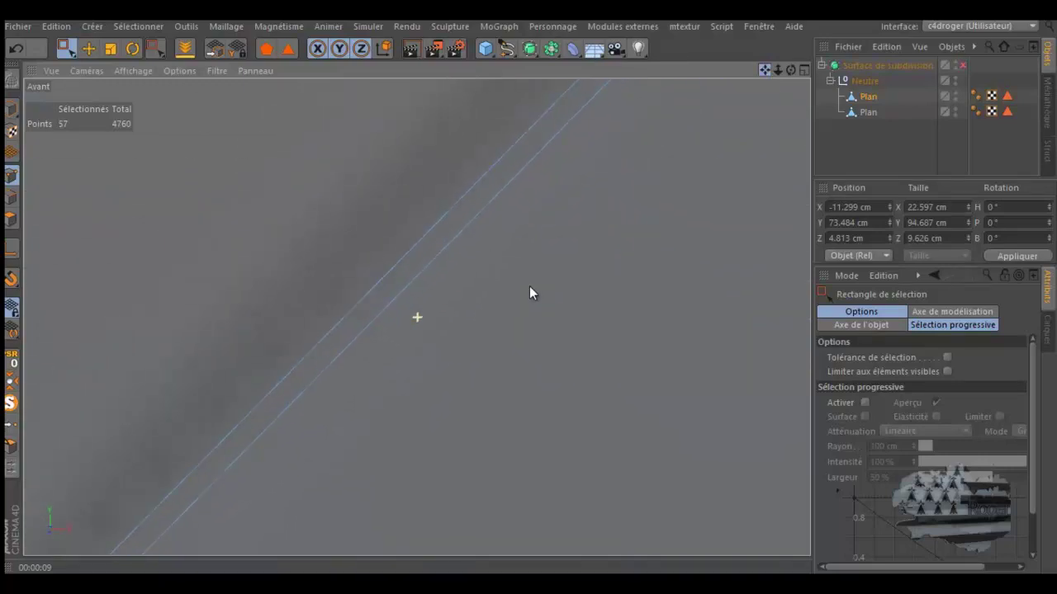
- Add the plane's corner points and upper left-edge points to the selection
scroll(634, 150, "down", 2)
scroll(657, 158, "down", 2)
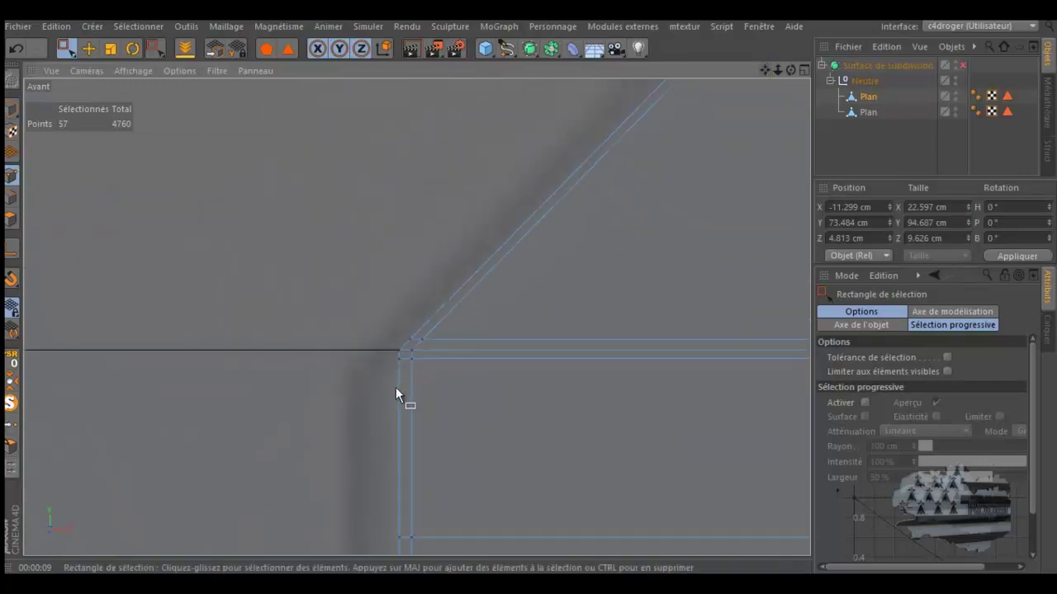
scroll(395, 387, "up", 3)
left_click(448, 225, "shift")
left_click_drag(398, 246, 430, 332, "shift")
scroll(515, 154, "down", 2)
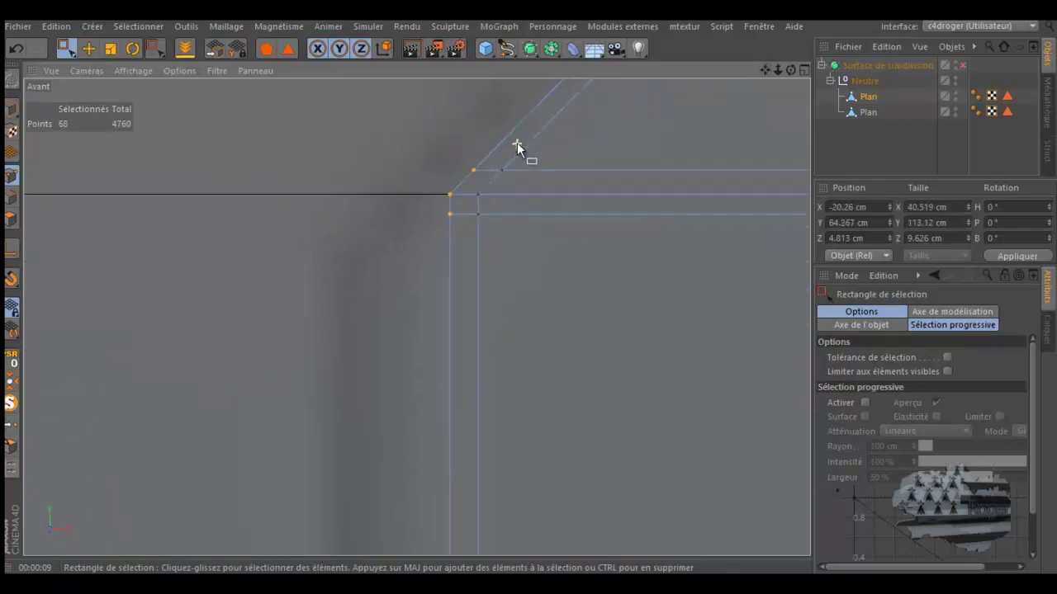
scroll(515, 130, "down", 2)
left_click_drag(447, 311, 495, 463)
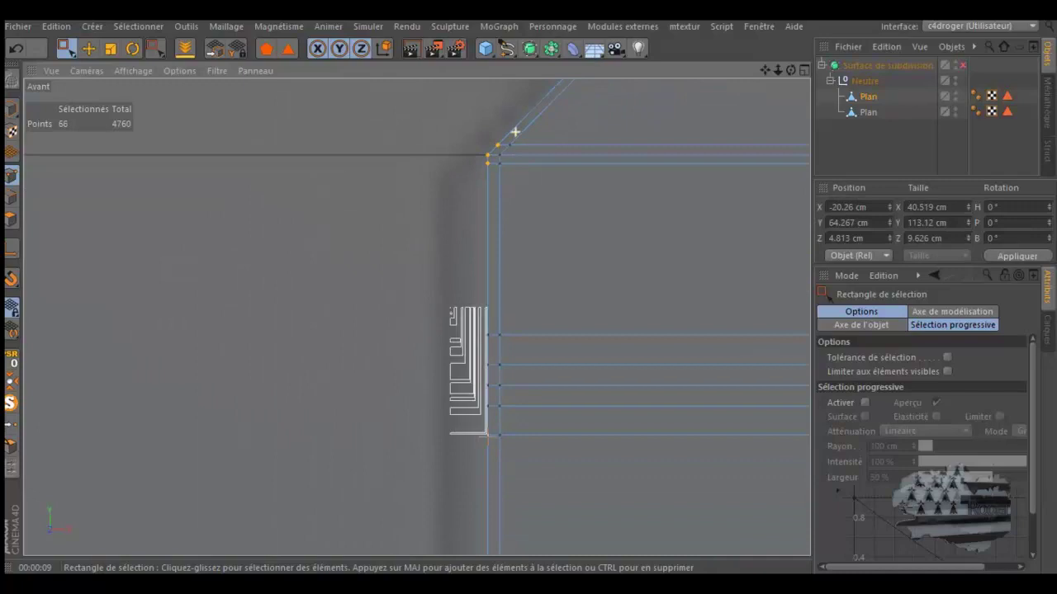
left_click_drag(765, 69, 527, 282)
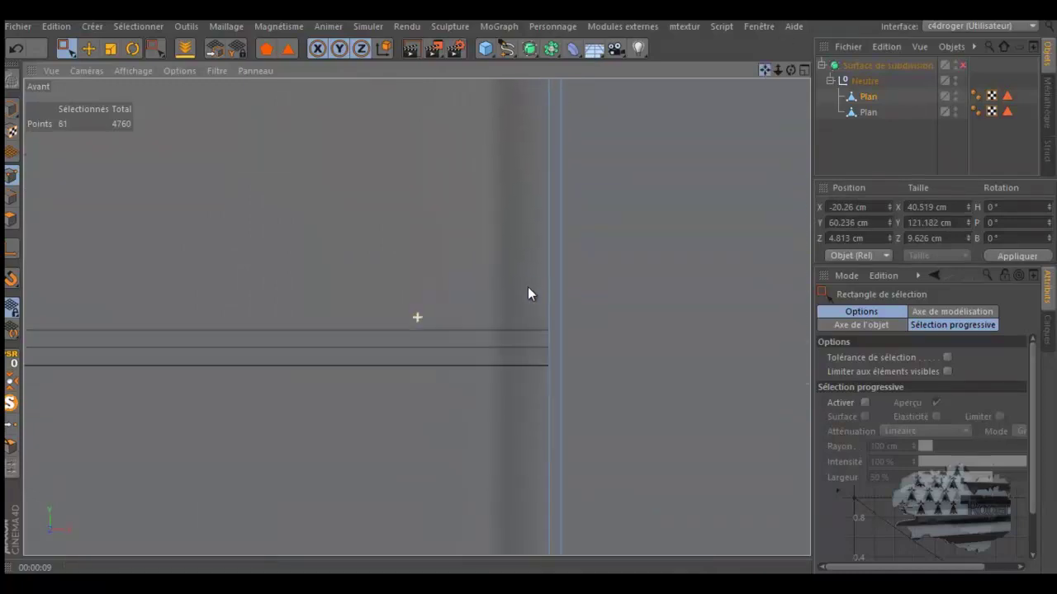
mouse_move(527, 282)
left_mouse_down()
mouse_move(543, 157)
mouse_move(529, 342)
left_mouse_up()
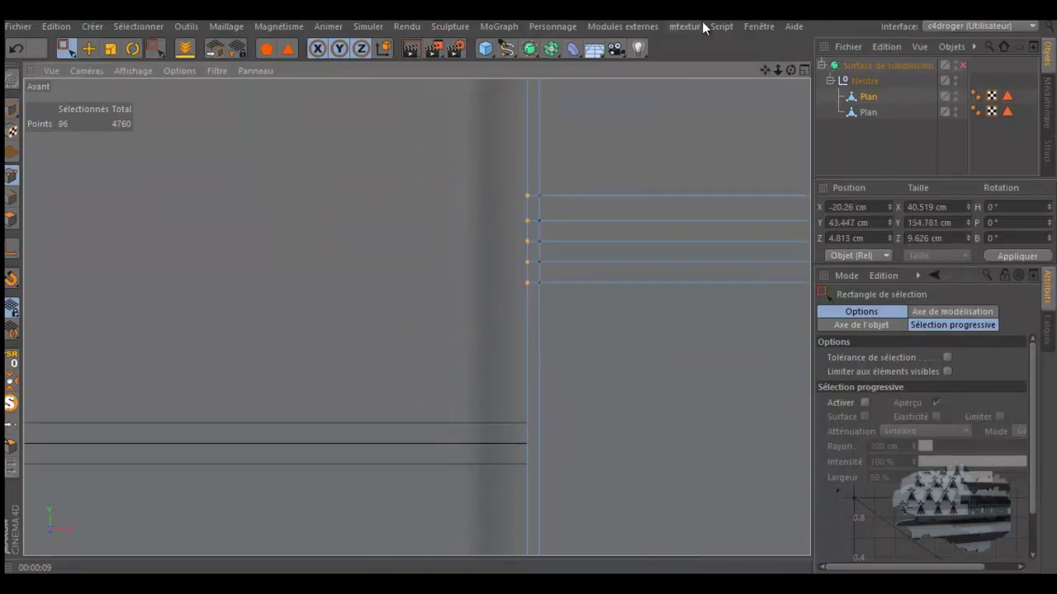
left_click_drag(764, 70, 529, 283)
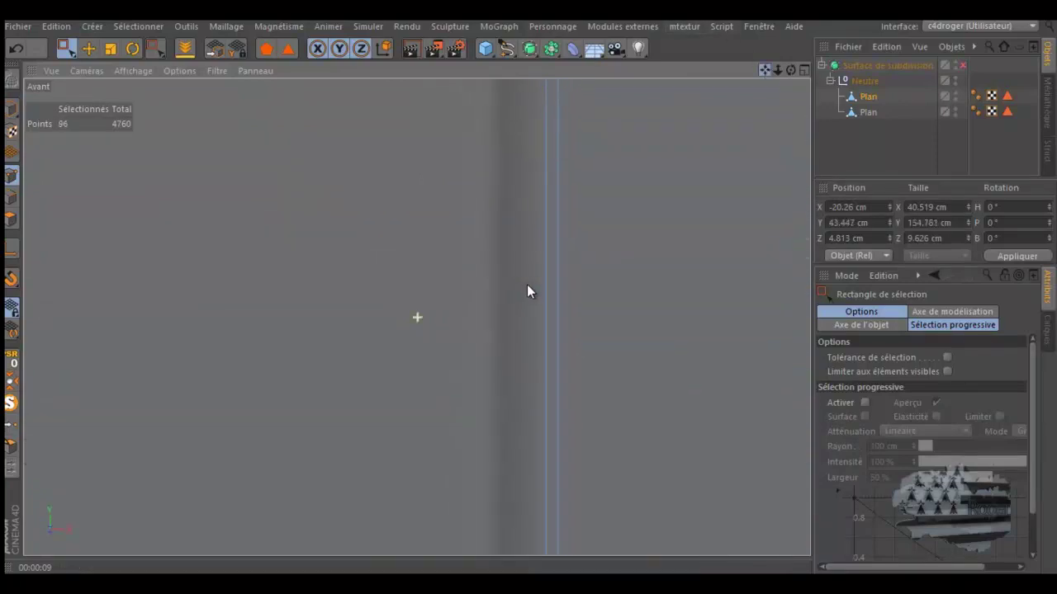
left_click_drag(528, 284, 528, 284)
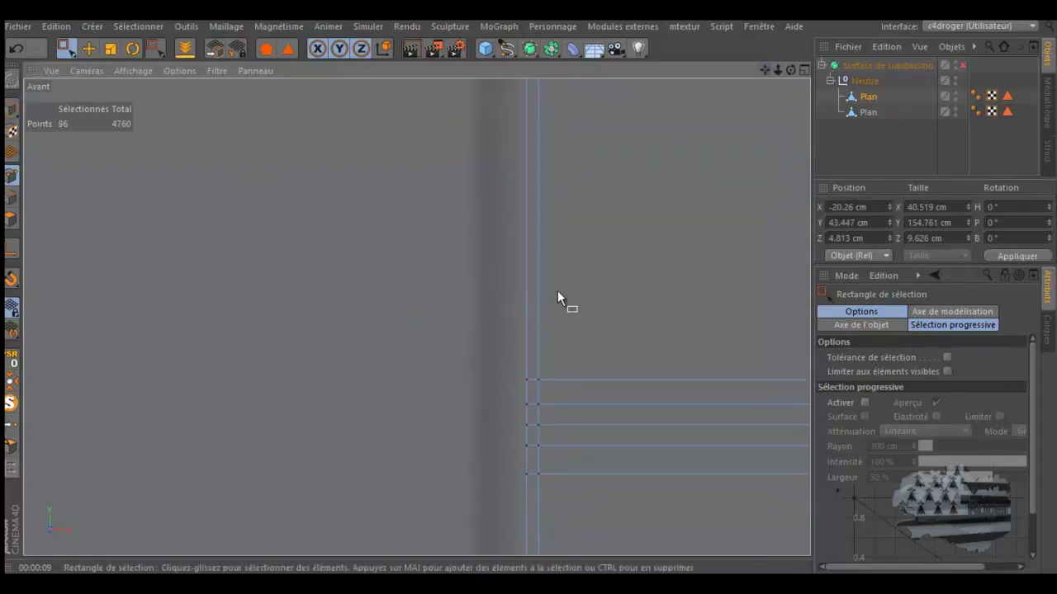
left_click_drag(507, 405, 538, 528)
- Add the points near the corner, the bottom points and the left vertex column
mouse_move(765, 69)
left_mouse_down()
mouse_move(528, 284)
mouse_move(528, 273)
left_mouse_up()
left_click_drag(465, 188, 477, 282)
left_click_drag(471, 330, 478, 355, "shift")
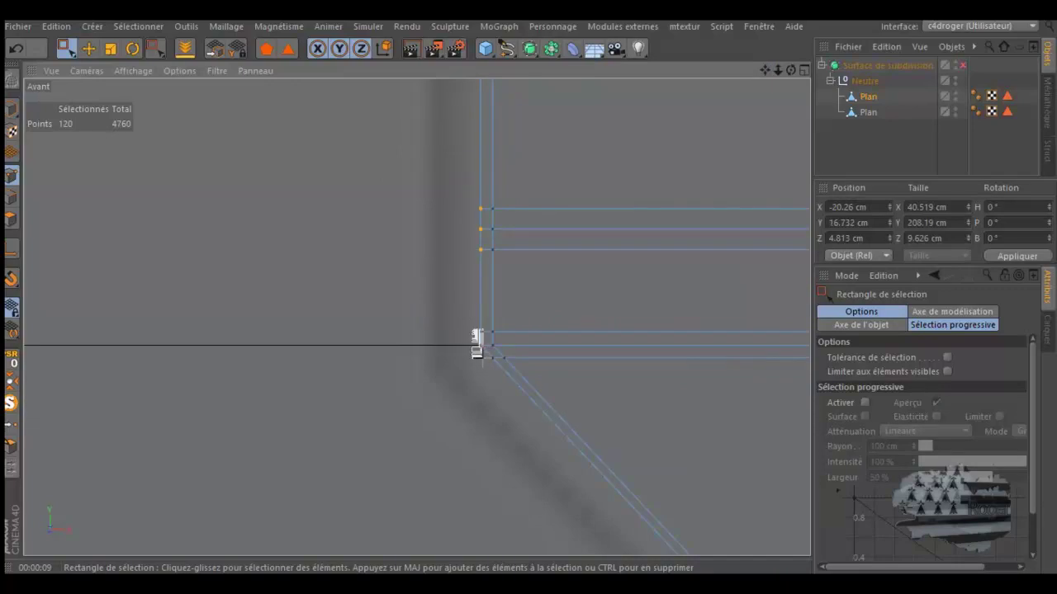
left_click_drag(478, 355, 492, 361)
scroll(474, 368, "down", 2)
scroll(519, 285, "down", 2)
scroll(517, 259, "down", 2)
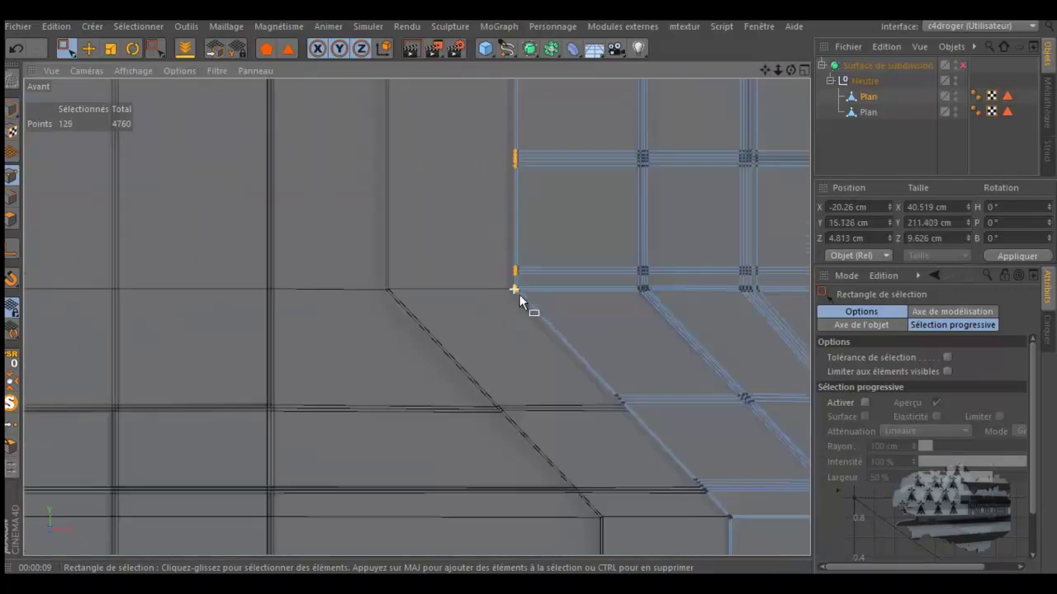
scroll(657, 446, "up", 2)
scroll(632, 435, "up", 2)
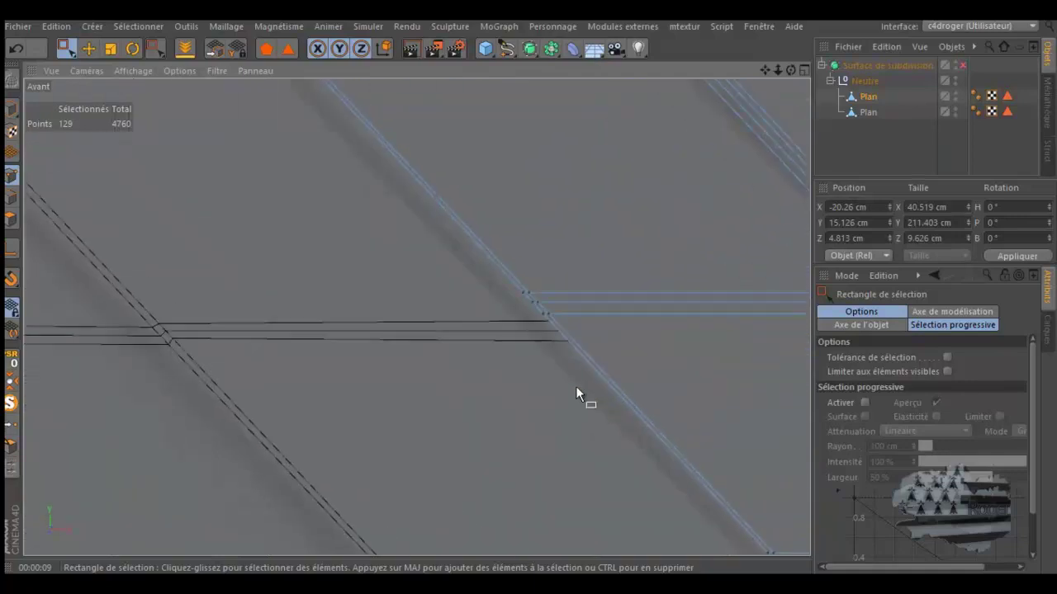
scroll(578, 394, "up", 2)
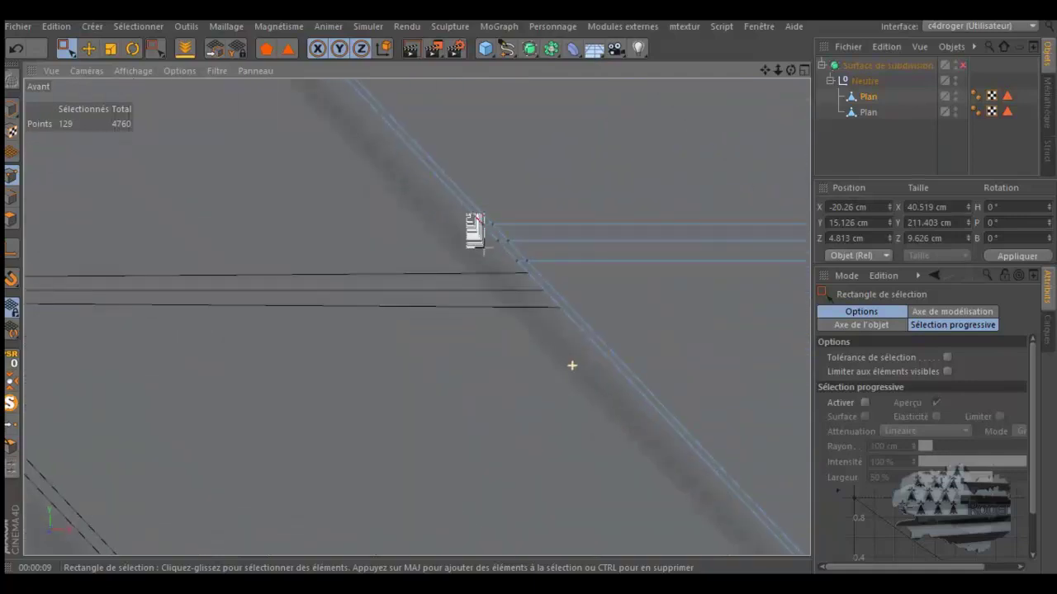
left_click_drag(488, 235, 510, 259, "shift")
scroll(529, 295, "down", 2)
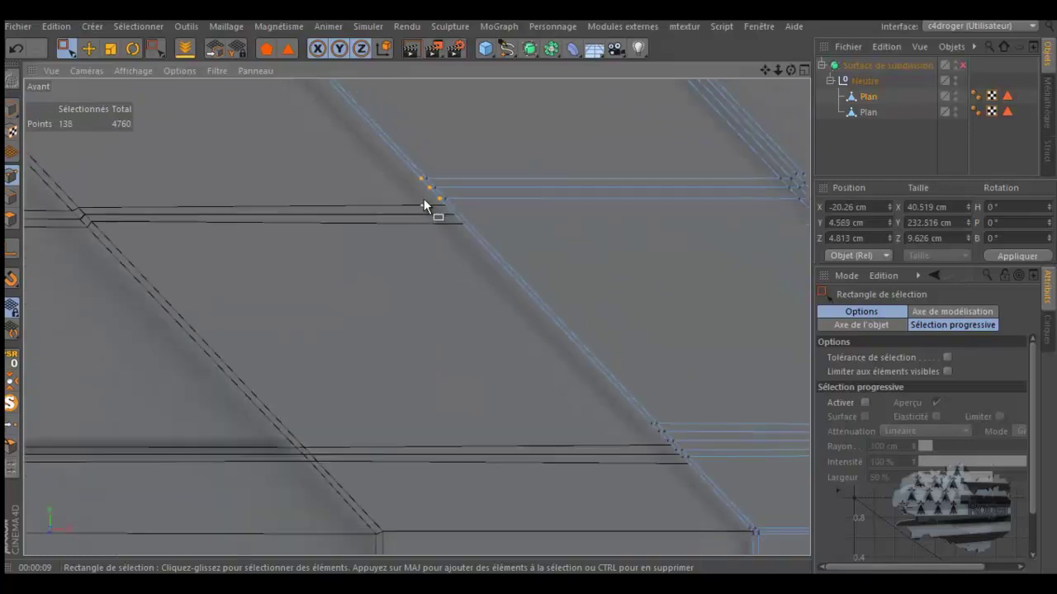
scroll(512, 307, "down", 1)
scroll(618, 398, "up", 1)
scroll(617, 398, "up", 2)
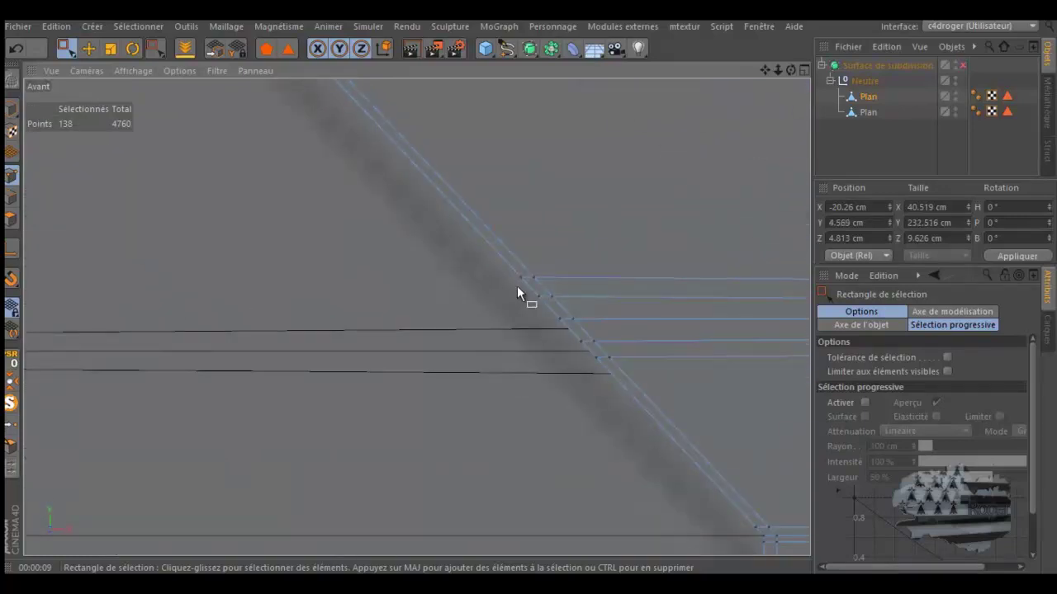
left_click_drag(530, 289, 584, 366, "shift")
- Add the vertical column of border points and the last edge points, reaching 192 selected
scroll(535, 196, "down", 2)
scroll(534, 176, "down", 2)
scroll(541, 177, "down", 2)
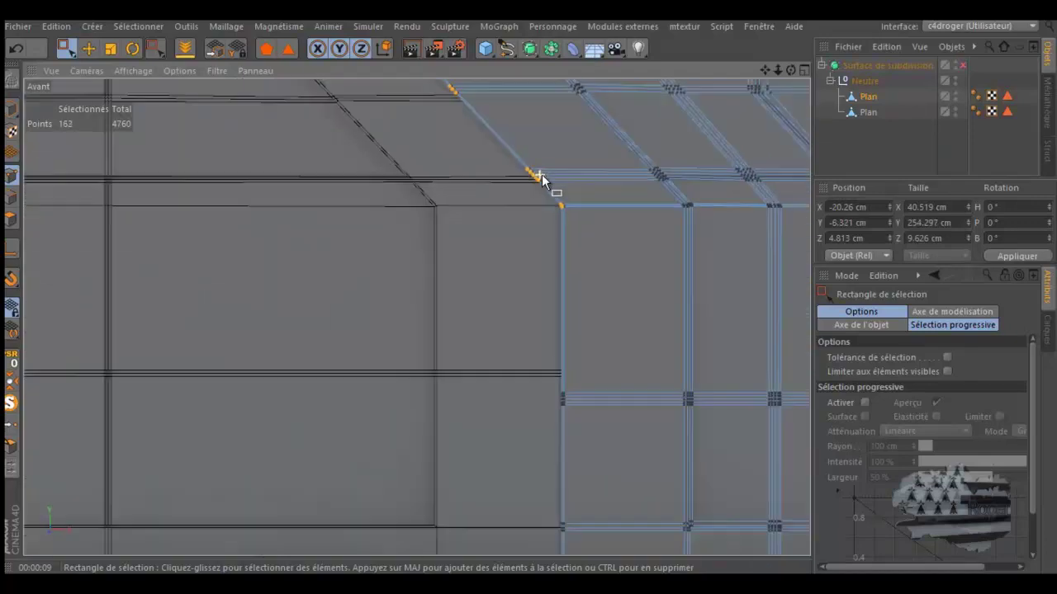
scroll(582, 502, "up", 3)
left_click_drag(519, 249, 548, 548)
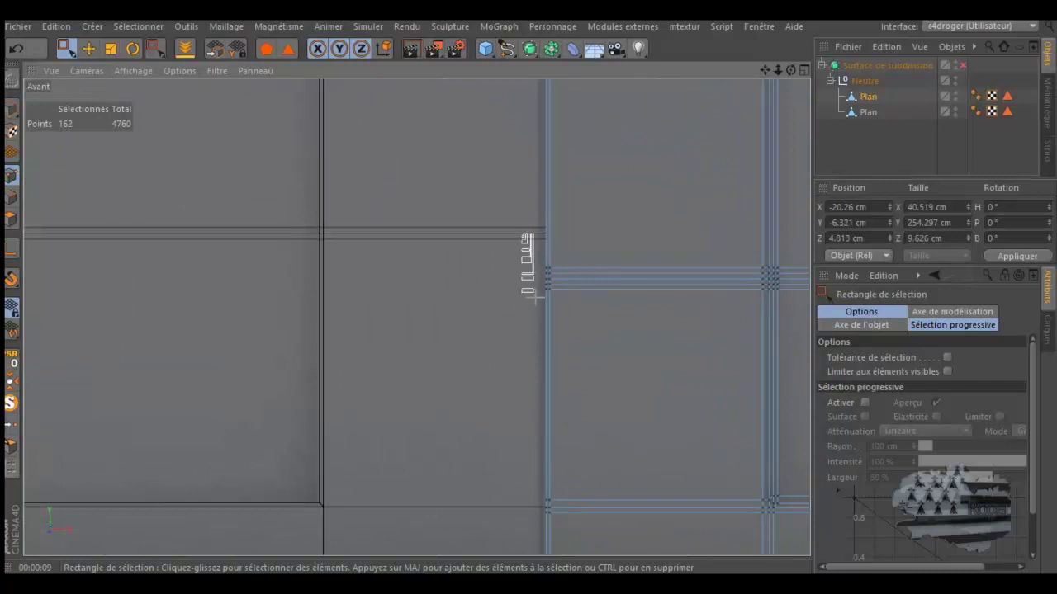
scroll(612, 264, "down", 2)
scroll(604, 229, "down", 2)
scroll(585, 395, "up", 2)
scroll(585, 396, "up", 1)
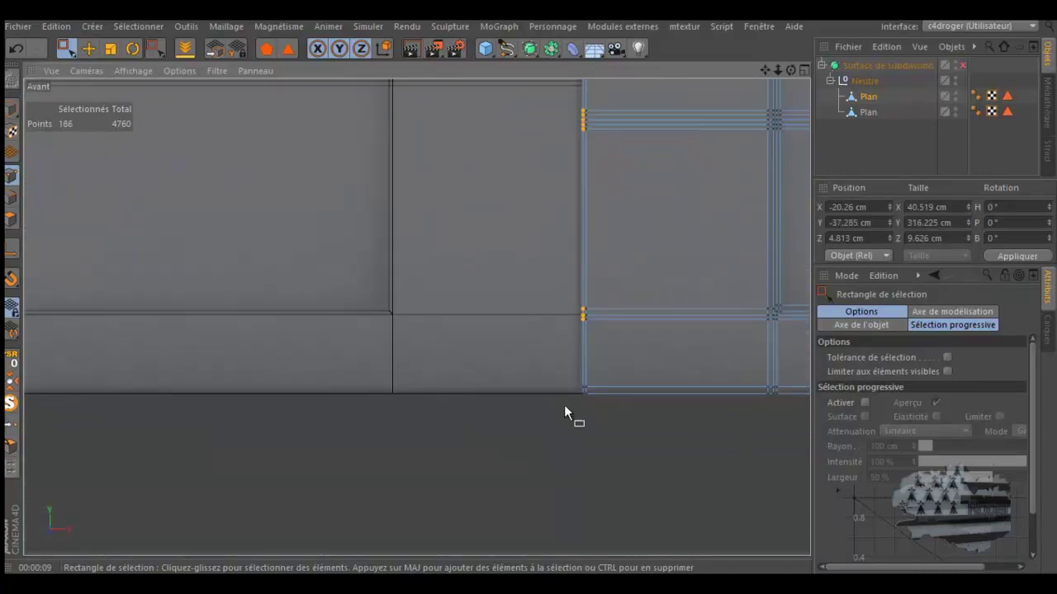
scroll(564, 405, "up", 2)
left_click_drag(572, 350, 591, 421, "shift")
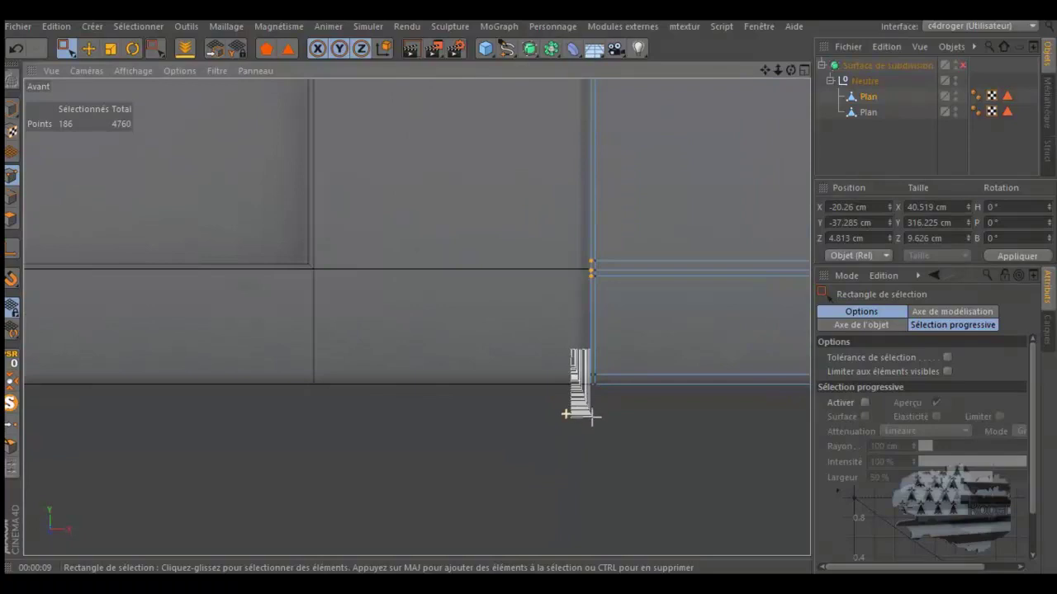
scroll(414, 438, "down", 1)
scroll(413, 438, "down", 2)
scroll(413, 438, "down", 2)
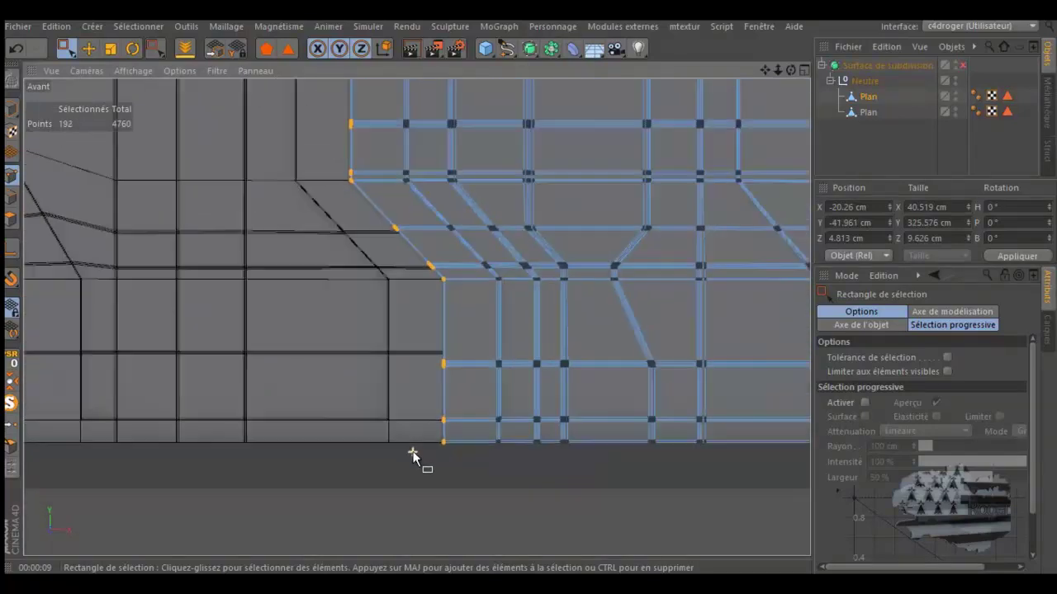
scroll(414, 438, "down", 1)
- In Model mode, use the Move tool to shift the plane to X 0.838 cm
left_click(12, 109)
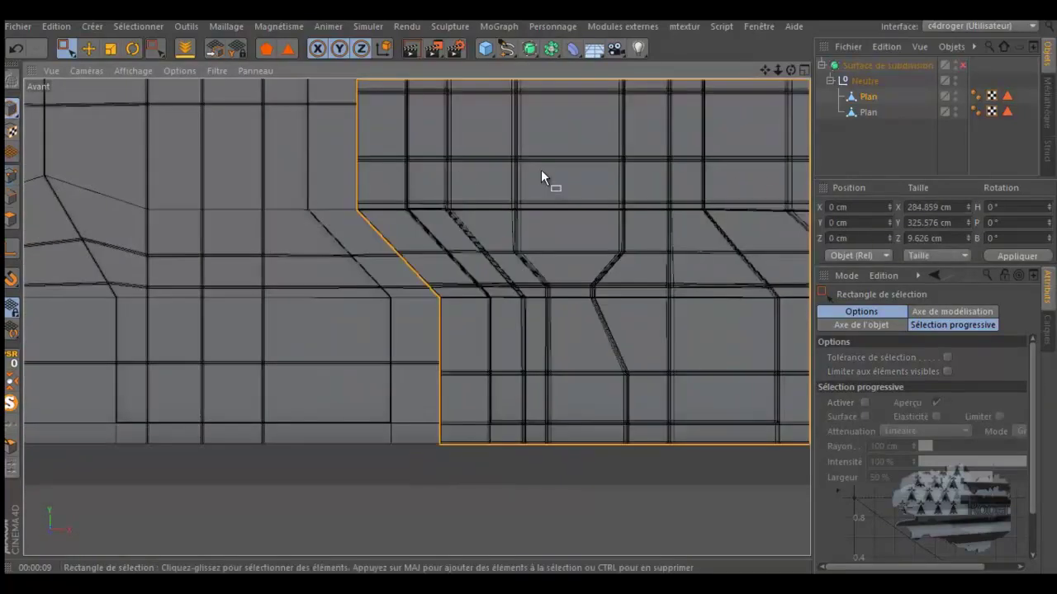
scroll(461, 319, "down", 1)
scroll(313, 225, "down", 1)
left_click(88, 49)
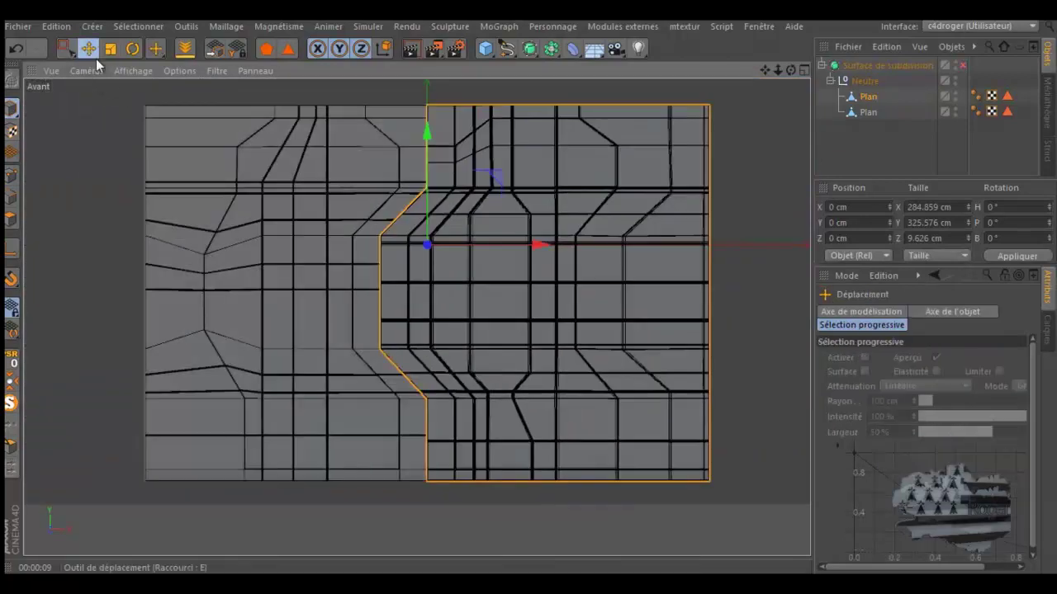
scroll(399, 248, "up", 3)
scroll(373, 258, "up", 1)
scroll(374, 258, "up", 2)
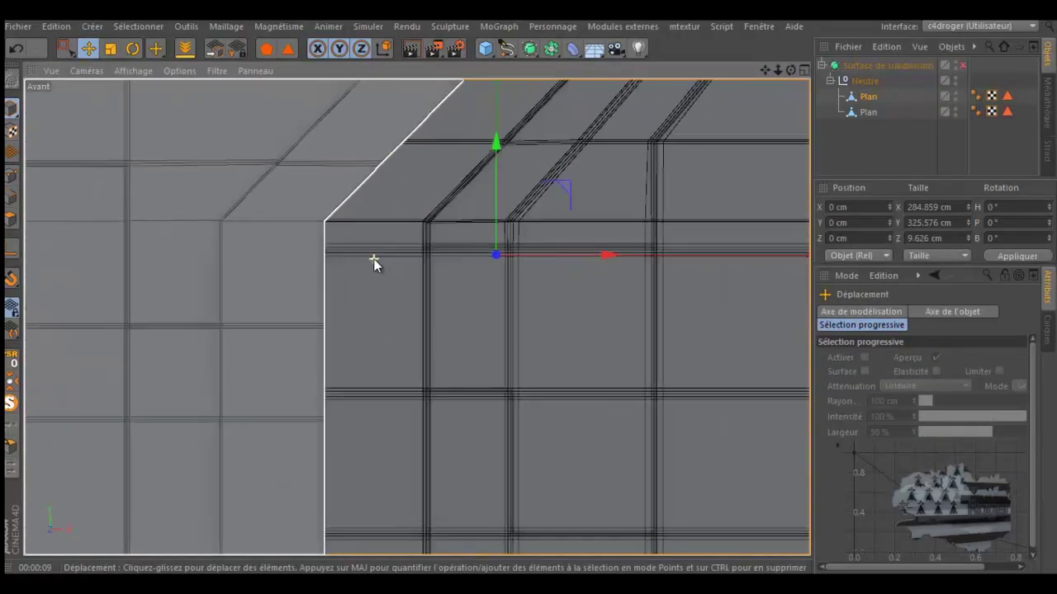
scroll(373, 259, "up", 2)
scroll(373, 258, "up", 1)
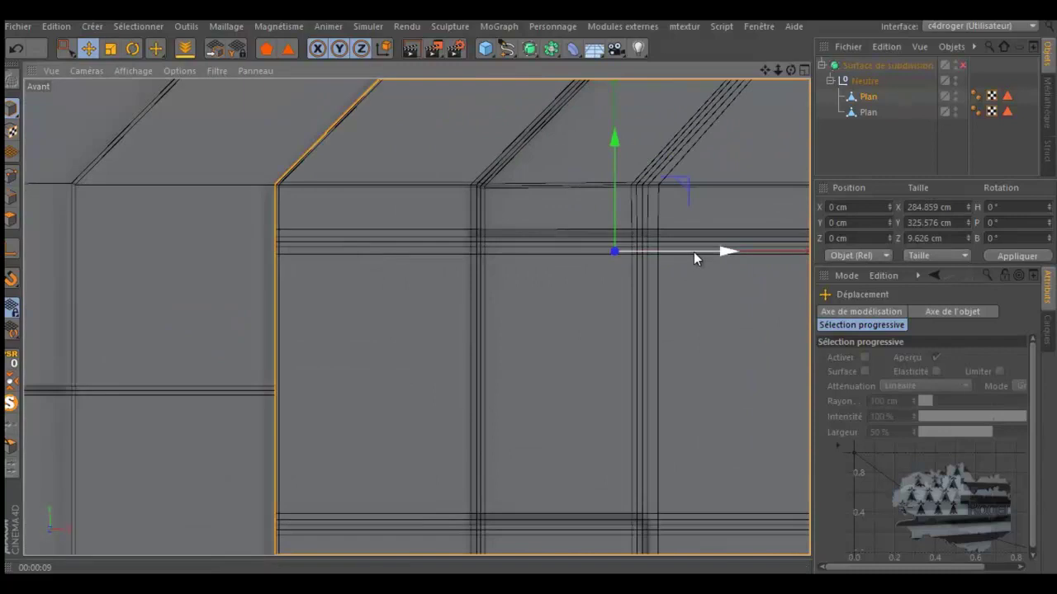
left_click_drag(694, 252, 700, 263)
middle_click(408, 304)
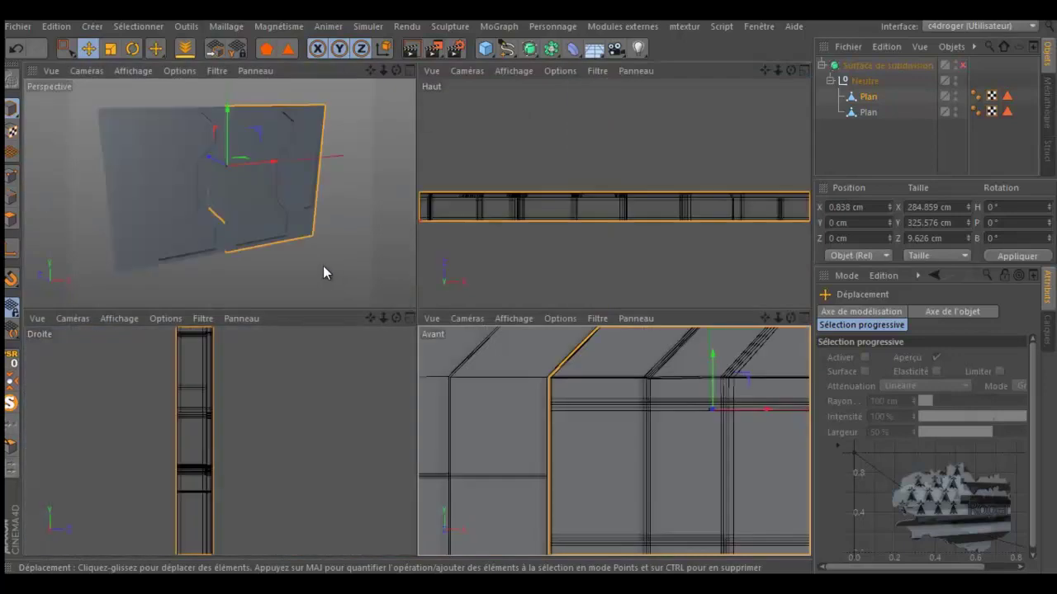
- In the maximized Perspective view, move the plane further along X to 1.691 cm
middle_click(323, 266)
scroll(332, 281, "up", 3)
scroll(409, 286, "up", 3)
scroll(409, 287, "up", 3)
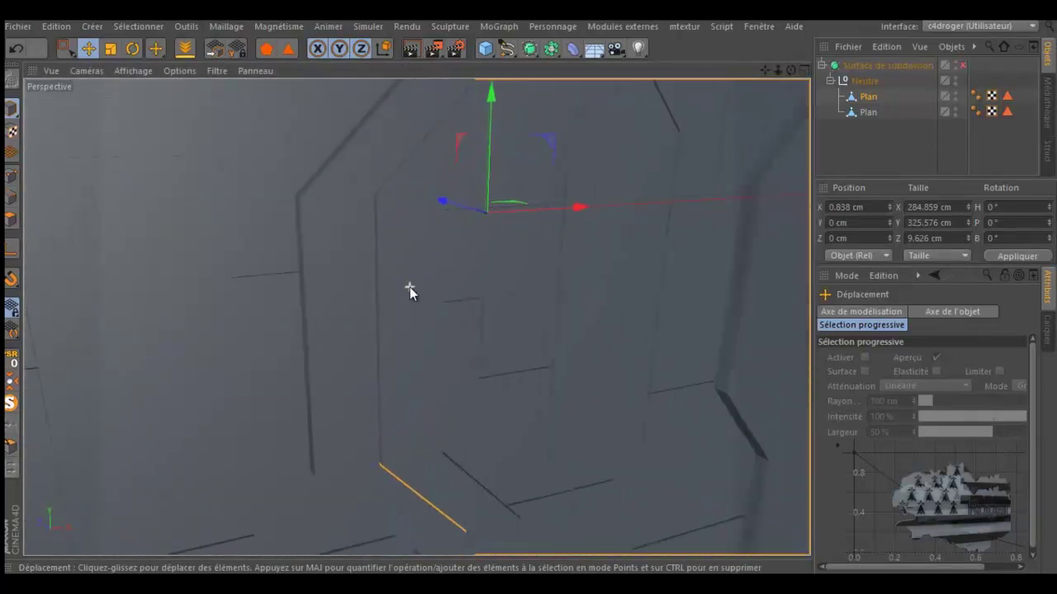
scroll(526, 287, "up", 3)
scroll(520, 285, "up", 3)
scroll(527, 290, "up", 3)
mouse_move(528, 290)
left_mouse_down("alt")
mouse_move(522, 280)
mouse_move(527, 288)
mouse_move(516, 289)
mouse_move(528, 289)
left_mouse_up("alt")
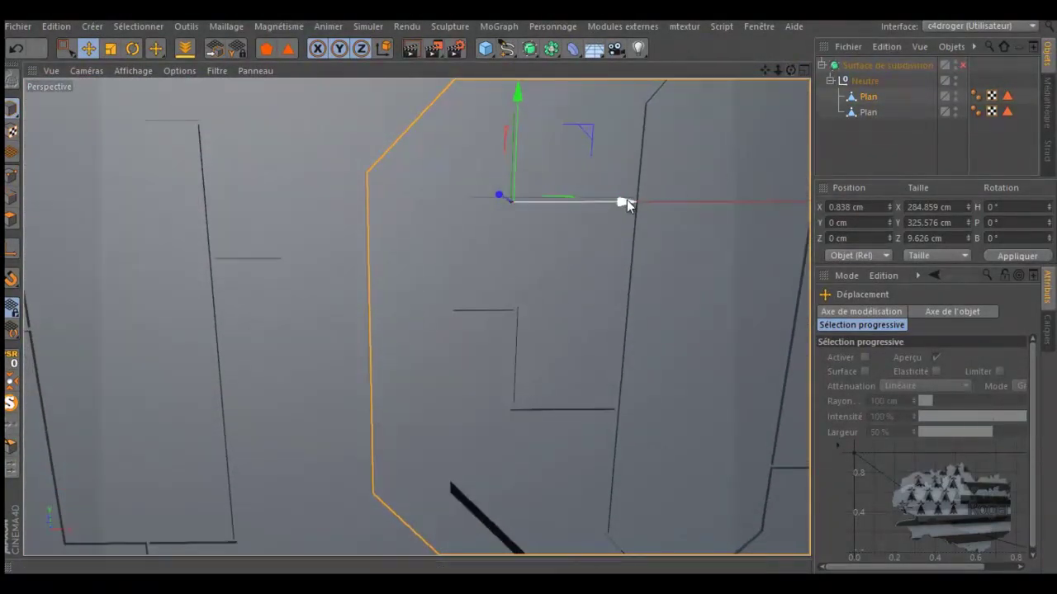
left_click_drag(626, 199, 629, 201)
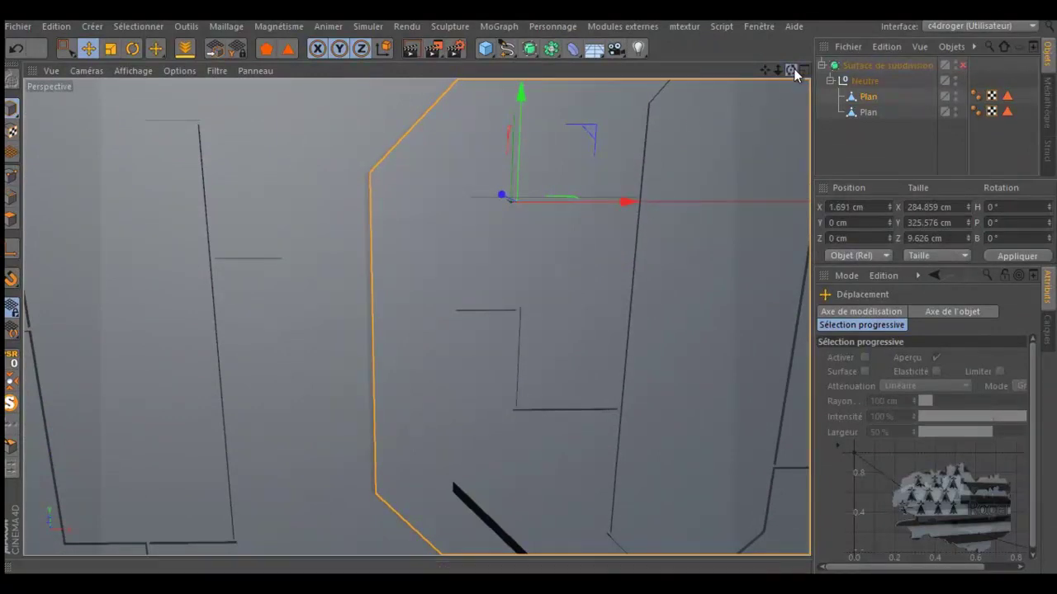
left_click_drag(790, 69, 529, 288)
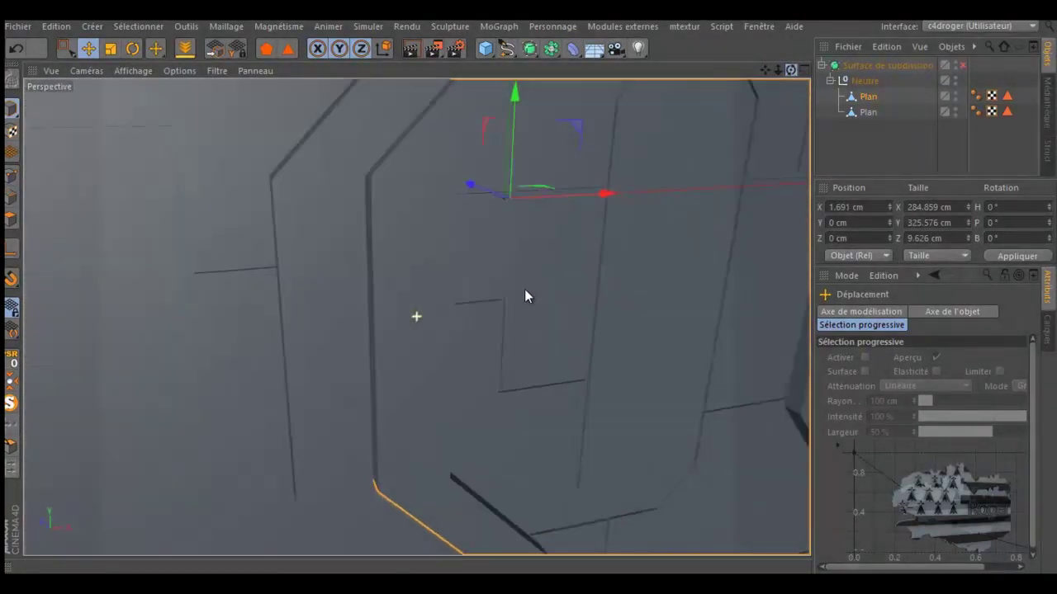
mouse_move(527, 294)
left_mouse_down()
mouse_move(754, 120)
mouse_move(585, 350)
mouse_move(524, 333)
mouse_move(495, 118)
left_mouse_up()
- Render a preview and re-enable the Subdivision Surface to smooth the grooved panels
left_click(419, 51)
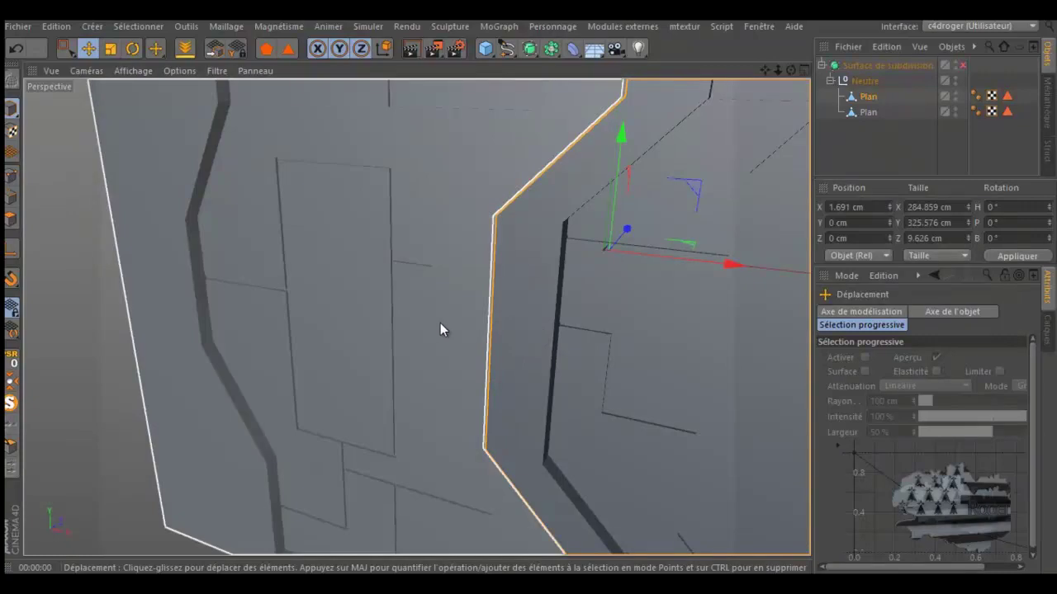
left_click(960, 65)
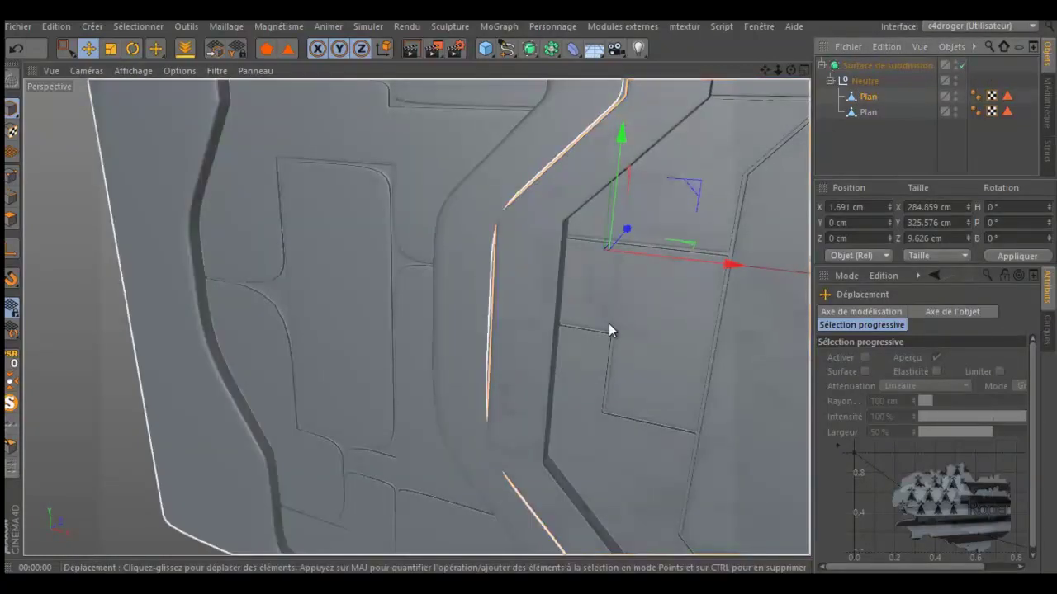
left_click_drag(609, 323, 604, 331, "alt")
mouse_move(641, 281)
left_mouse_down("alt")
mouse_move(613, 338)
mouse_move(537, 349)
mouse_move(487, 297)
mouse_move(278, 243)
mouse_move(768, 76)
mouse_move(531, 289)
mouse_move(414, 243)
left_mouse_up("alt")
scroll(486, 217, "up", 2)
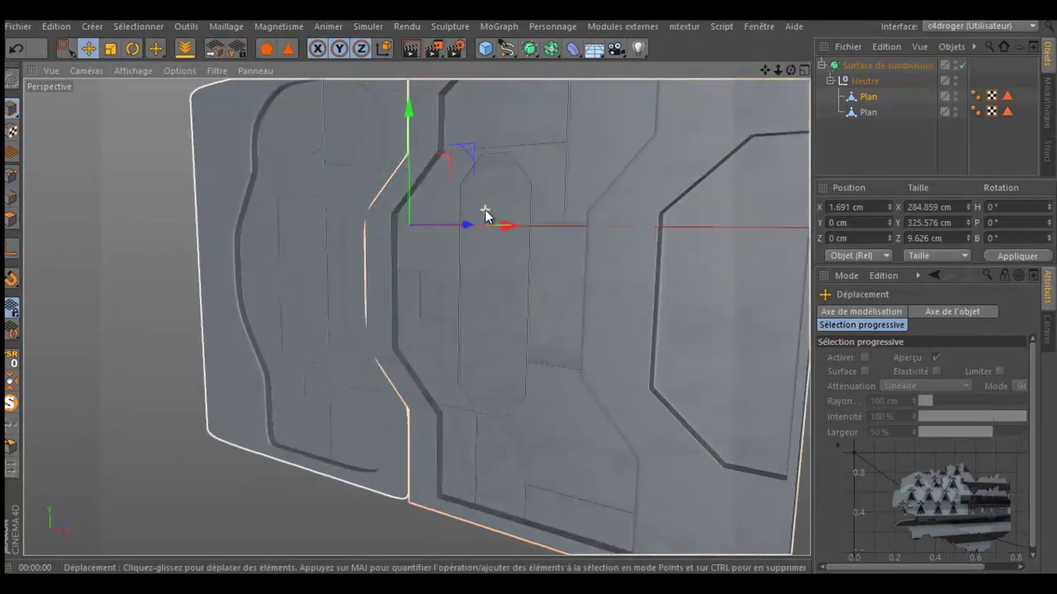
scroll(502, 273, "up", 2)
scroll(498, 290, "up", 2)
scroll(498, 290, "up", 2)
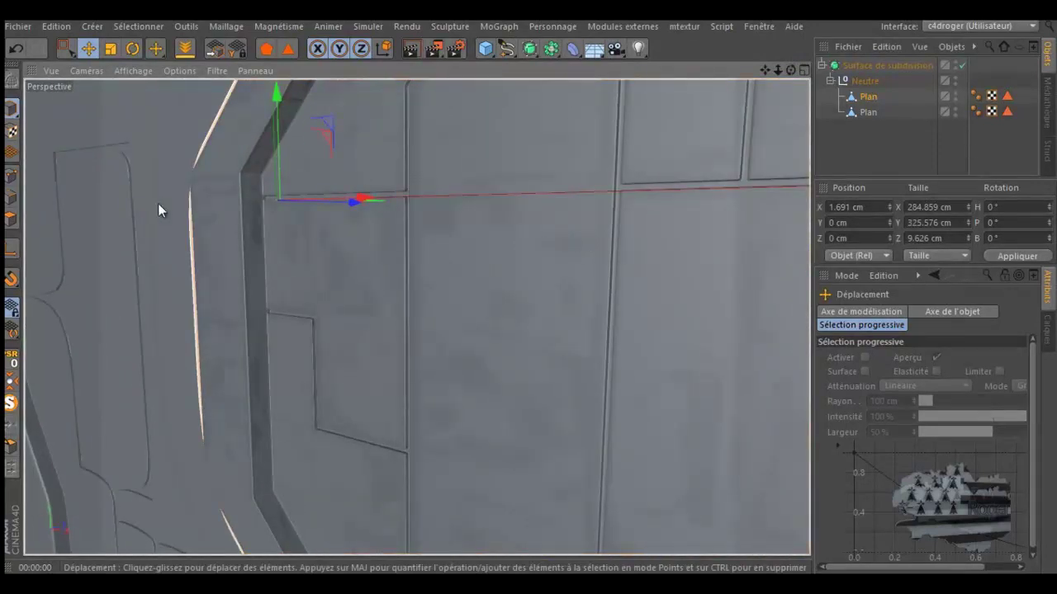
- In Polygon mode, choose the Selection Brush tool, clear a test selection, and return to Points mode
key("Return")
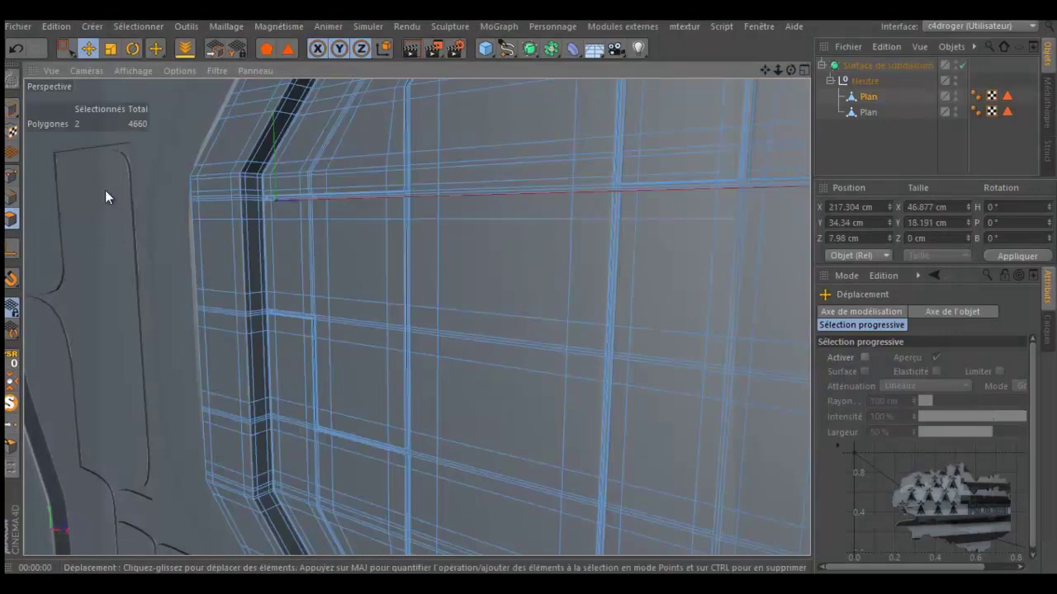
left_click(70, 48)
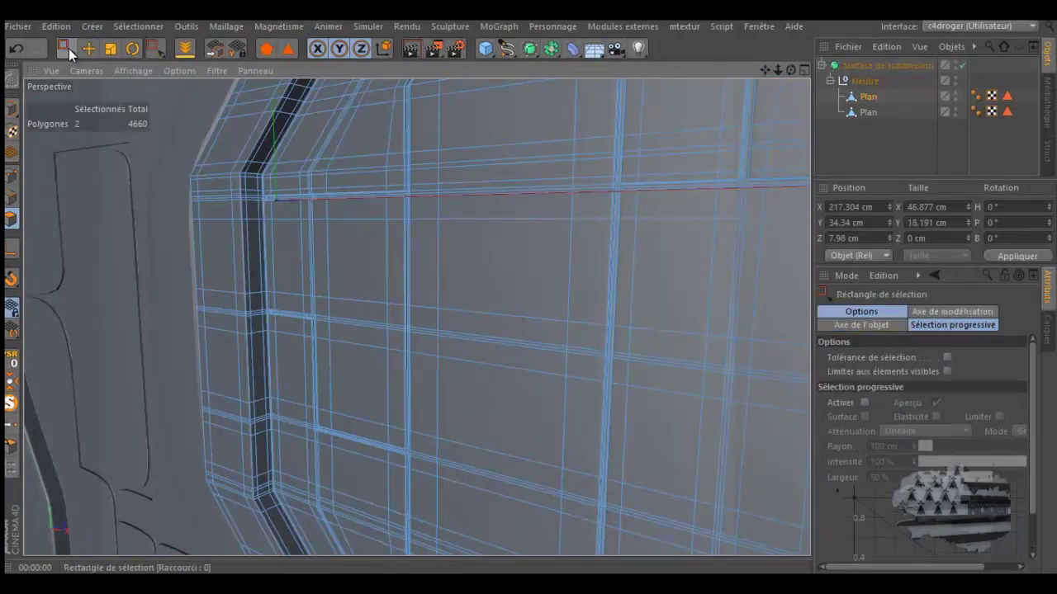
left_click_drag(65, 51, 79, 63)
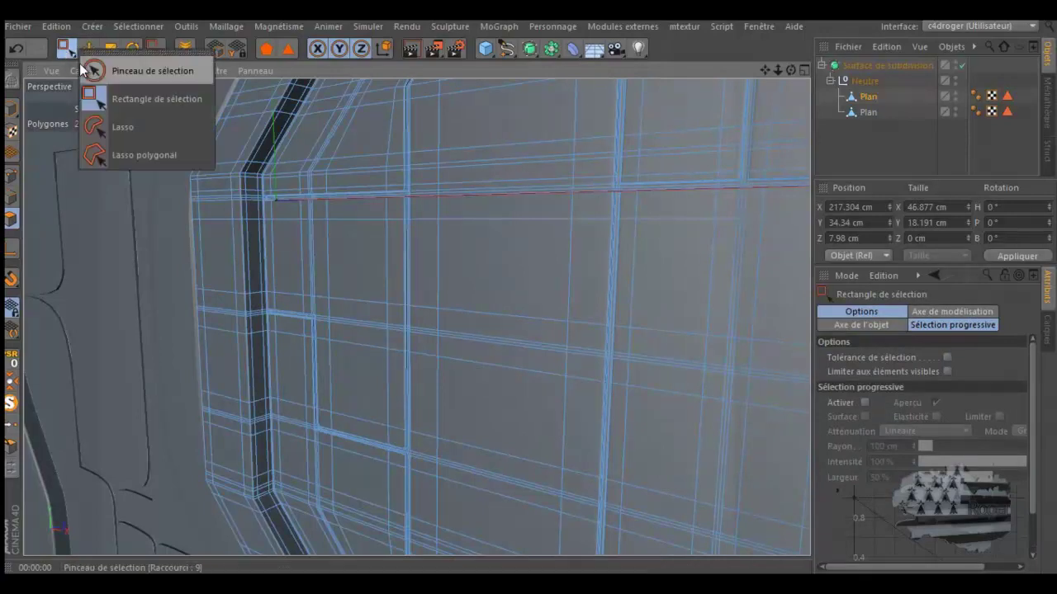
left_click(141, 76)
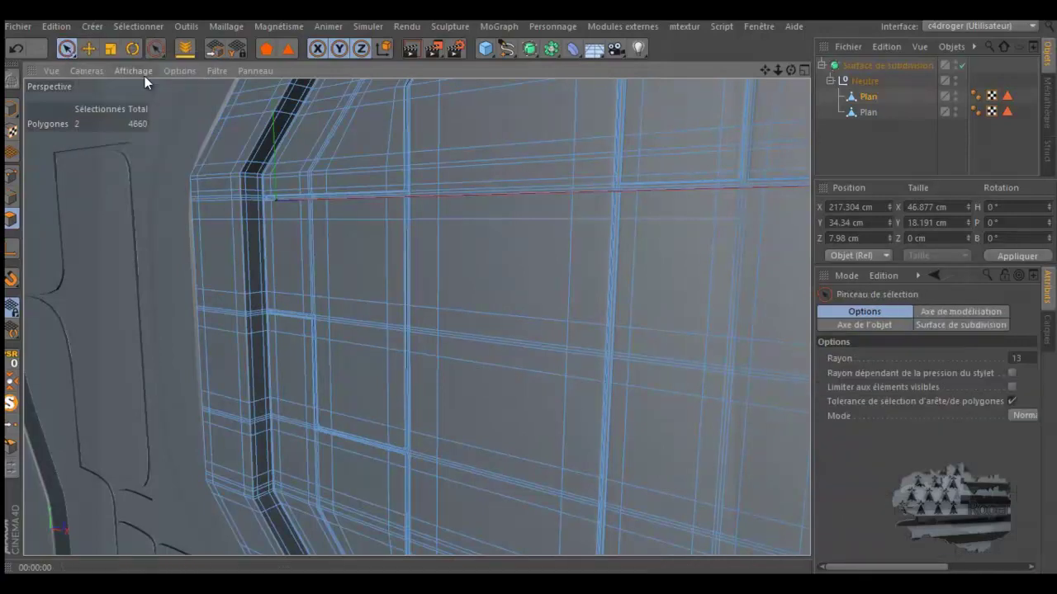
left_click(516, 275)
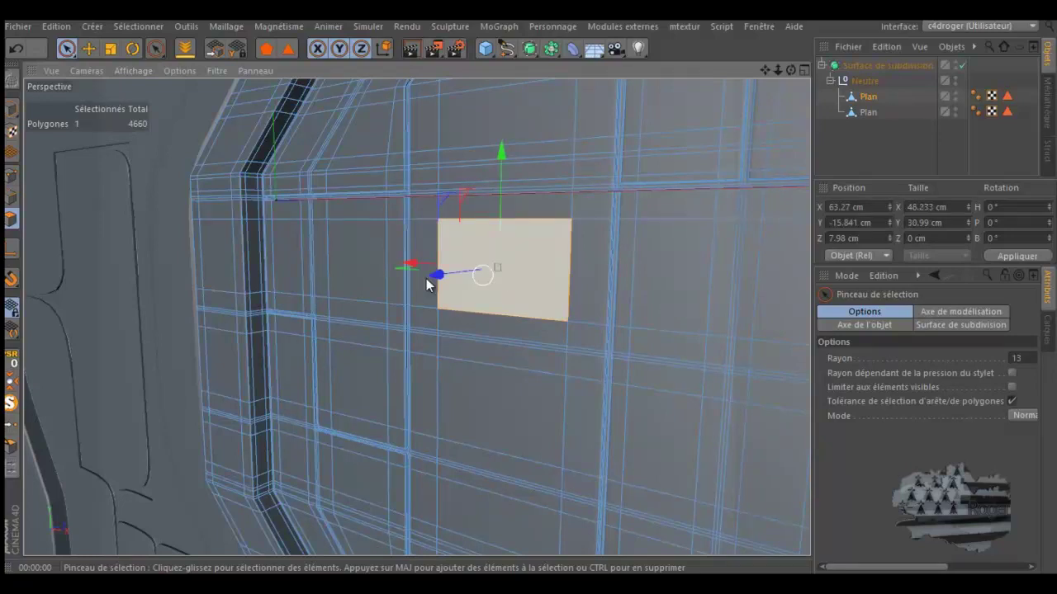
left_click(136, 259)
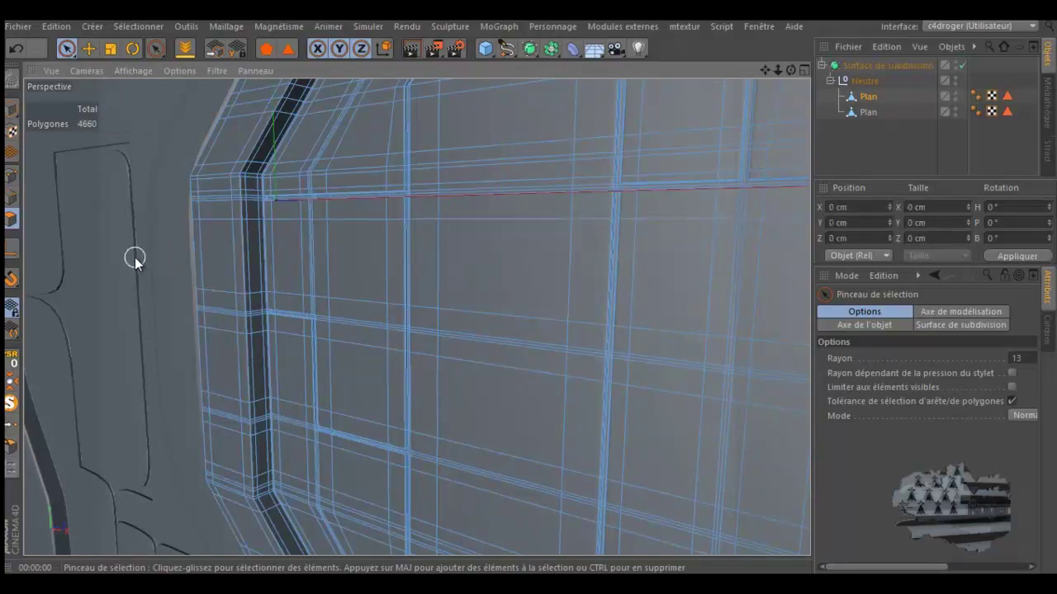
left_click(12, 175)
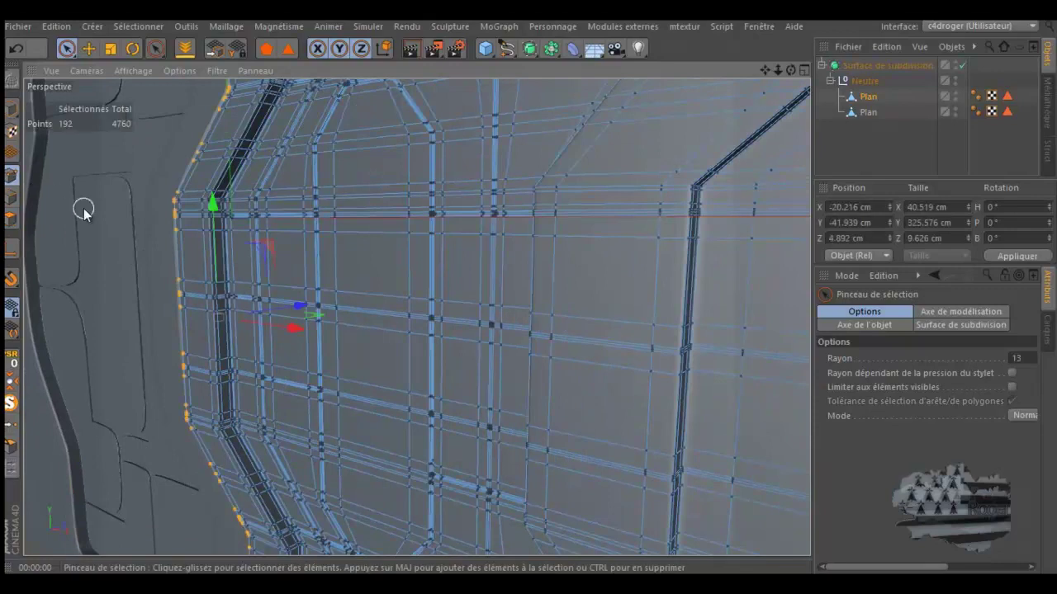
- Select all points of the second plane and run Optimize on them
key("ctrl+a")
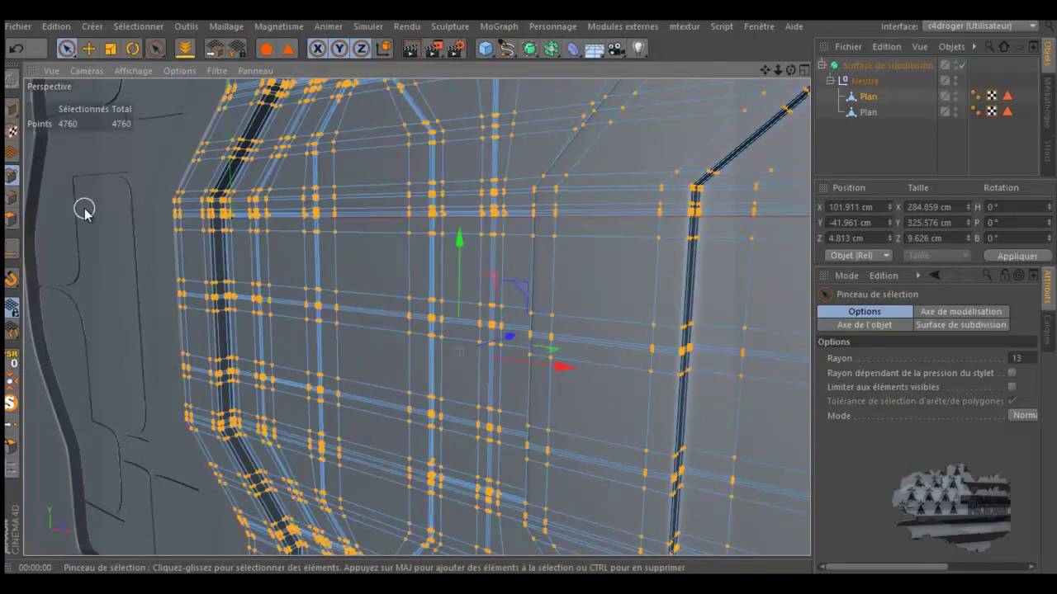
right_click(83, 210)
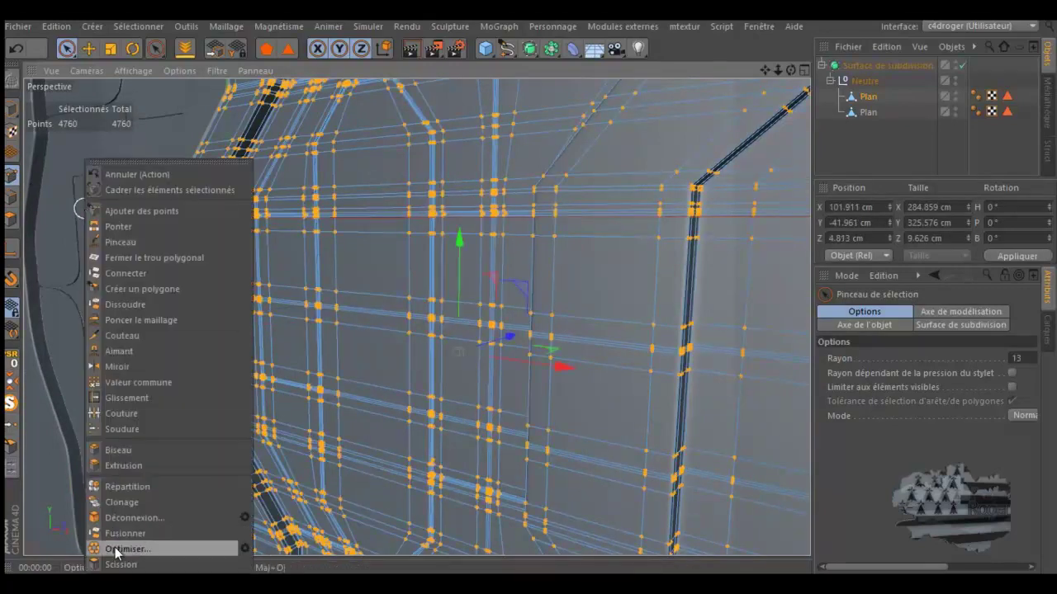
left_click(115, 549)
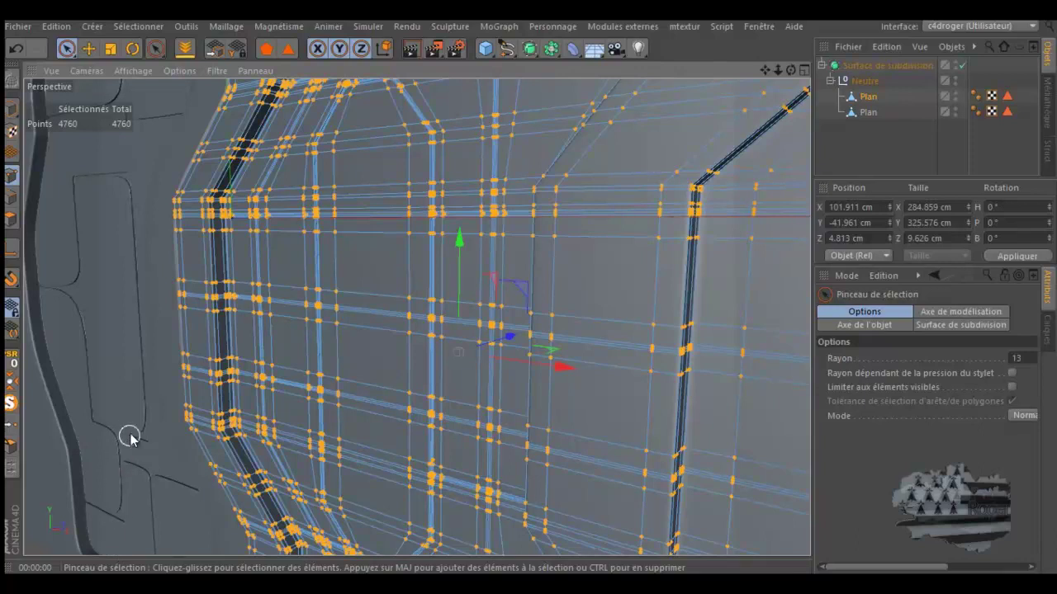
- Deselect all points, zoom in on the grooves, and switch to the four-view layout
key("ctrl+shift+a")
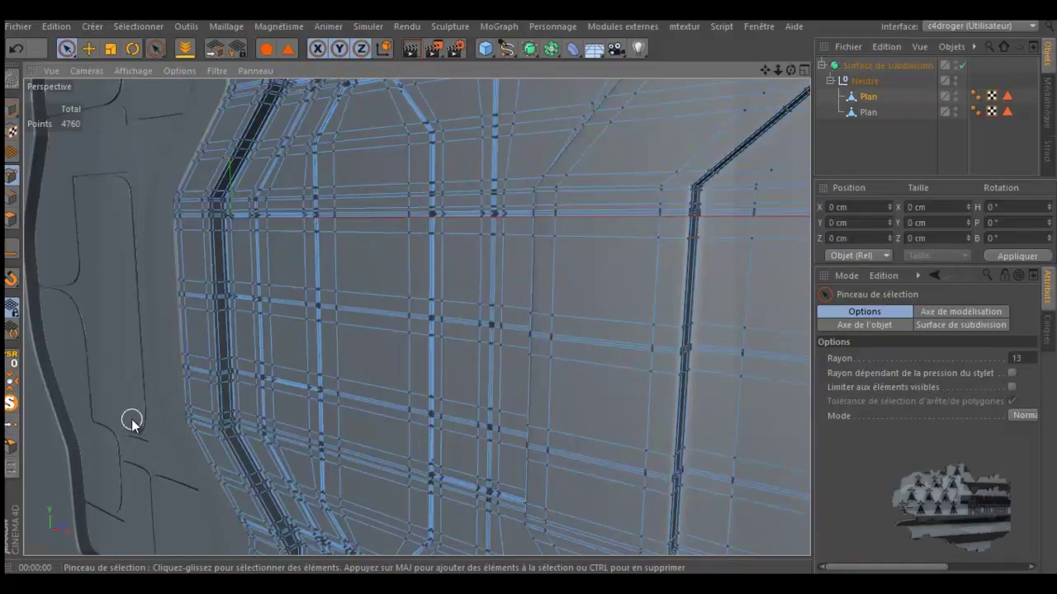
left_click_drag(238, 404, 329, 427, "alt")
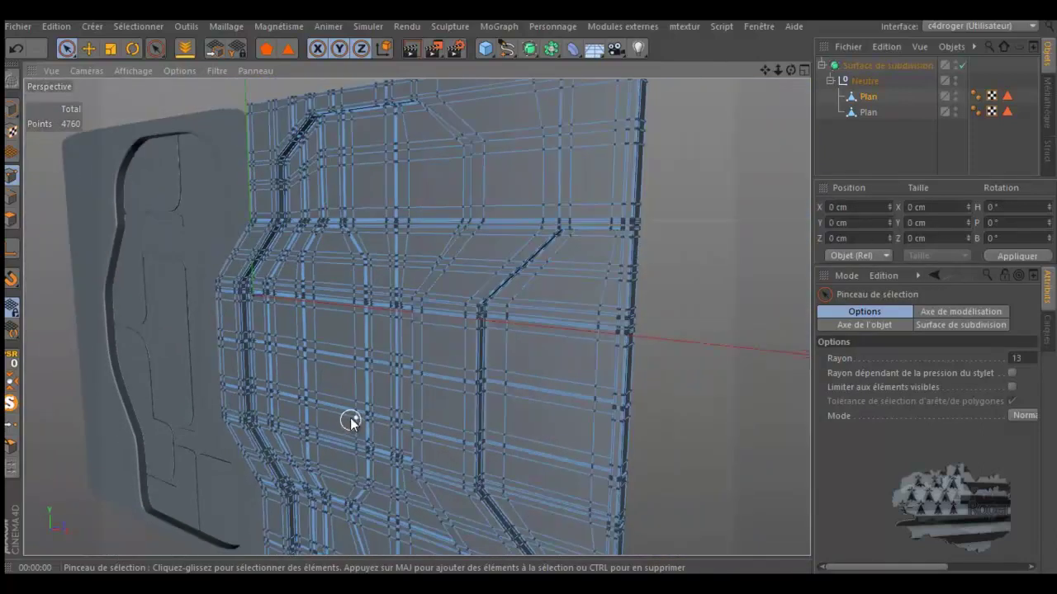
scroll(239, 235, "up", 2)
scroll(234, 231, "up", 2)
scroll(238, 218, "up", 1)
scroll(268, 200, "up", 2)
scroll(278, 195, "up", 2)
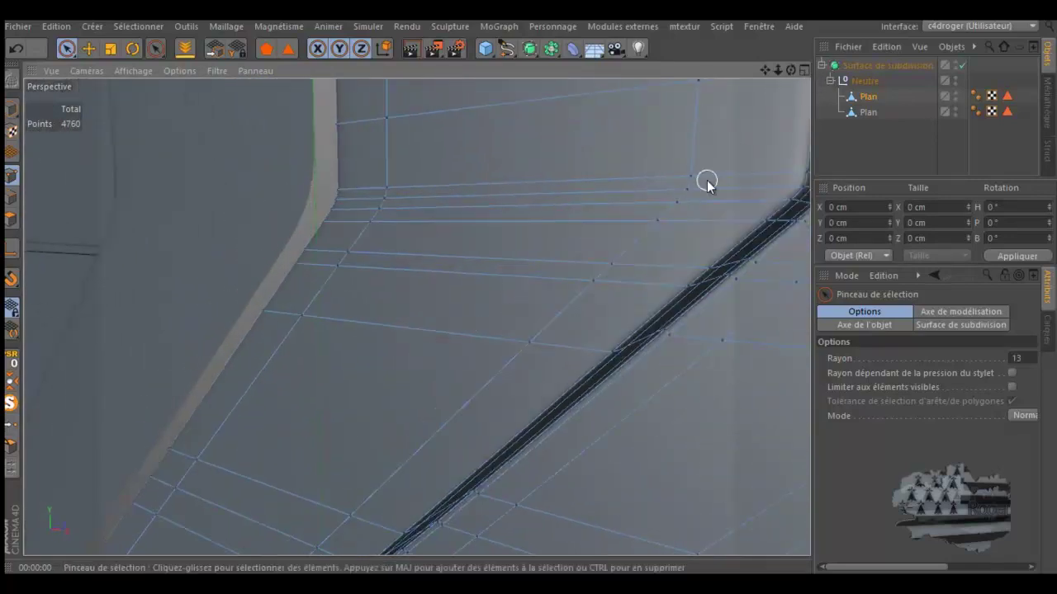
middle_click(573, 299)
- Disable the Subdivision Surface and zoom in on the grooves in the single Front view
middle_click(543, 374)
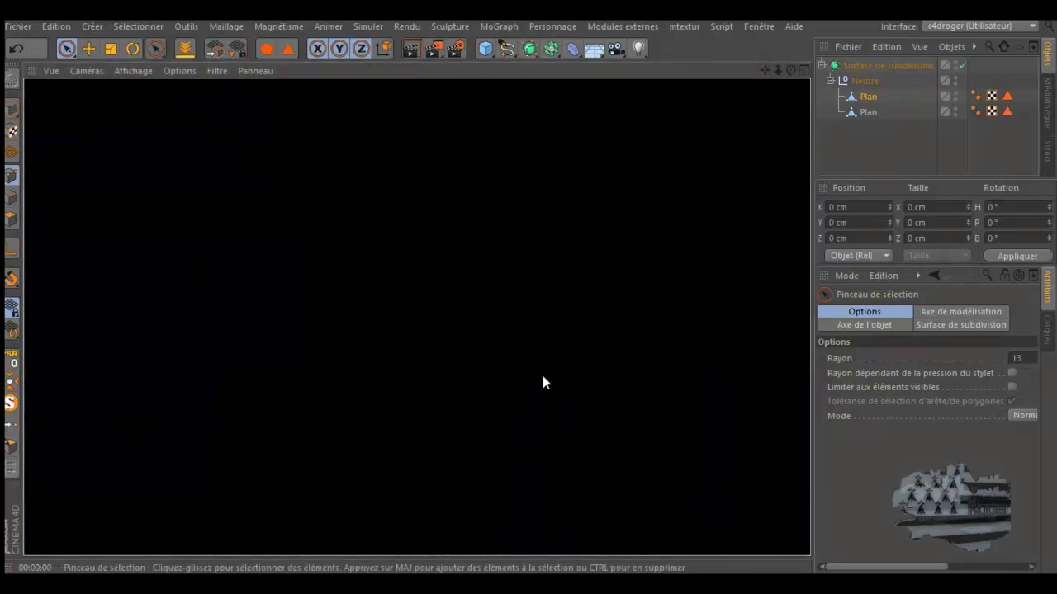
left_click(962, 65)
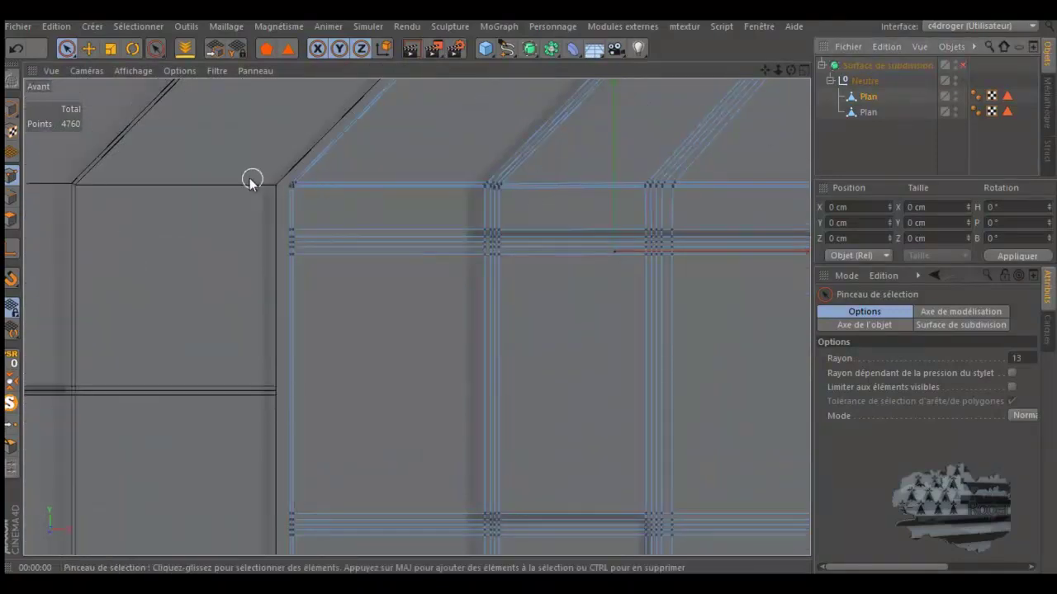
scroll(281, 162, "up", 1)
scroll(285, 165, "up", 1)
scroll(288, 172, "up", 1)
scroll(288, 172, "up", 1)
scroll(257, 374, "down", 2)
scroll(252, 384, "down", 2)
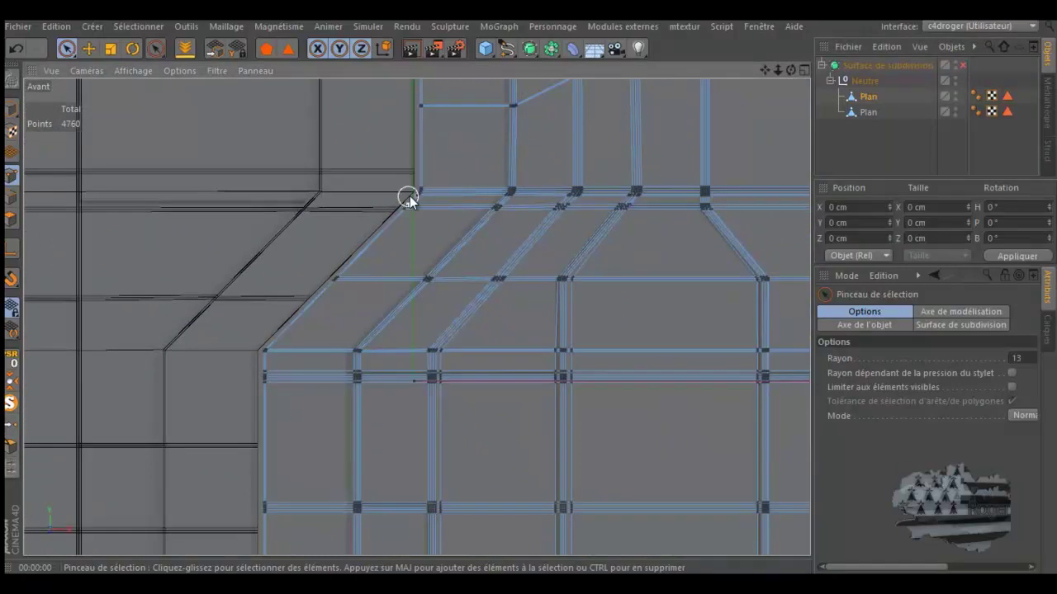
scroll(417, 190, "up", 2)
scroll(432, 189, "up", 2)
scroll(433, 188, "up", 2)
scroll(434, 188, "up", 1)
scroll(435, 188, "up", 1)
scroll(433, 188, "up", 2)
scroll(432, 184, "up", 1)
scroll(398, 274, "down", 2)
scroll(398, 276, "down", 1)
scroll(397, 276, "down", 1)
scroll(397, 277, "down", 2)
scroll(397, 279, "down", 1)
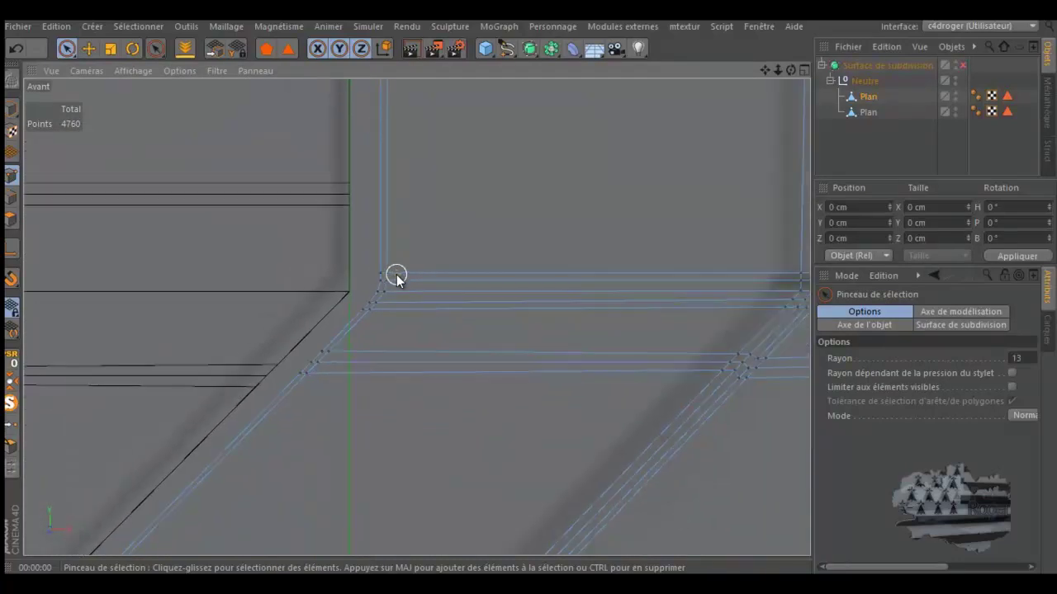
scroll(373, 303, "up", 1)
scroll(373, 303, "up", 1)
scroll(374, 304, "up", 1)
scroll(374, 304, "up", 1)
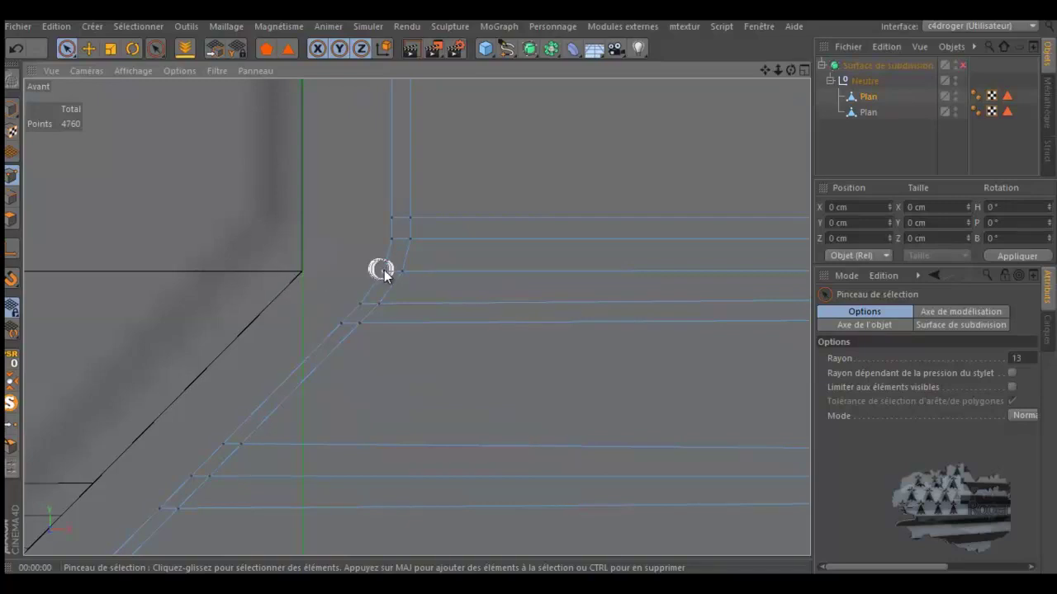
- Brush-select the four groove corner points and shift them slightly along X
left_click_drag(401, 270, 366, 273)
mouse_move(442, 273)
left_mouse_down()
mouse_move(448, 282)
mouse_move(439, 279)
left_mouse_up()
scroll(397, 322, "up", 2)
scroll(384, 342, "up", 2)
scroll(377, 351, "up", 2)
scroll(374, 355, "down", 2)
scroll(371, 355, "down", 2)
scroll(370, 363, "down", 2)
scroll(373, 376, "down", 2)
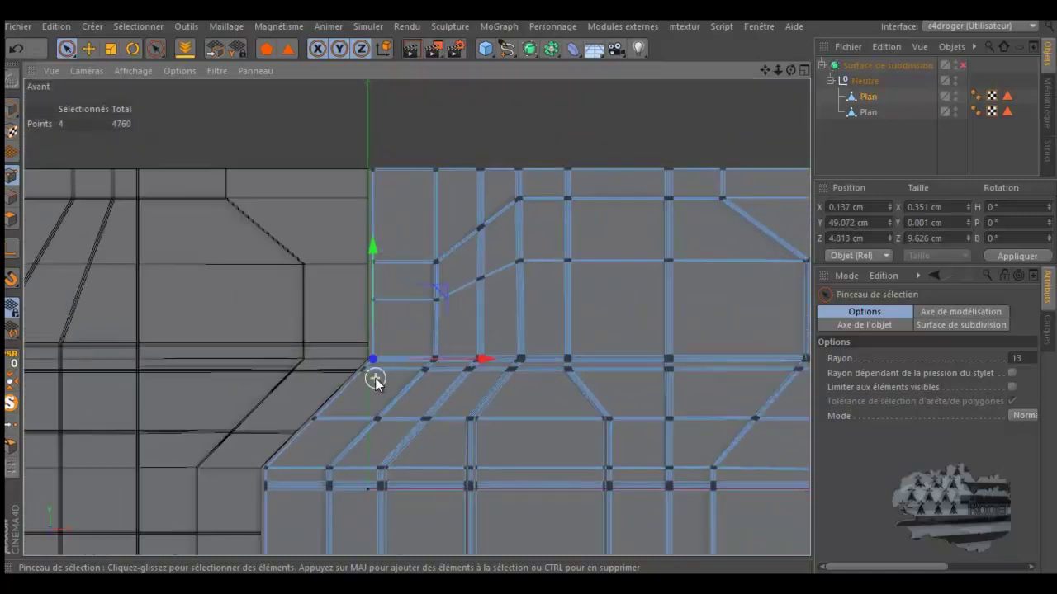
scroll(375, 378, "down", 2)
scroll(326, 446, "up", 3)
scroll(324, 456, "up", 2)
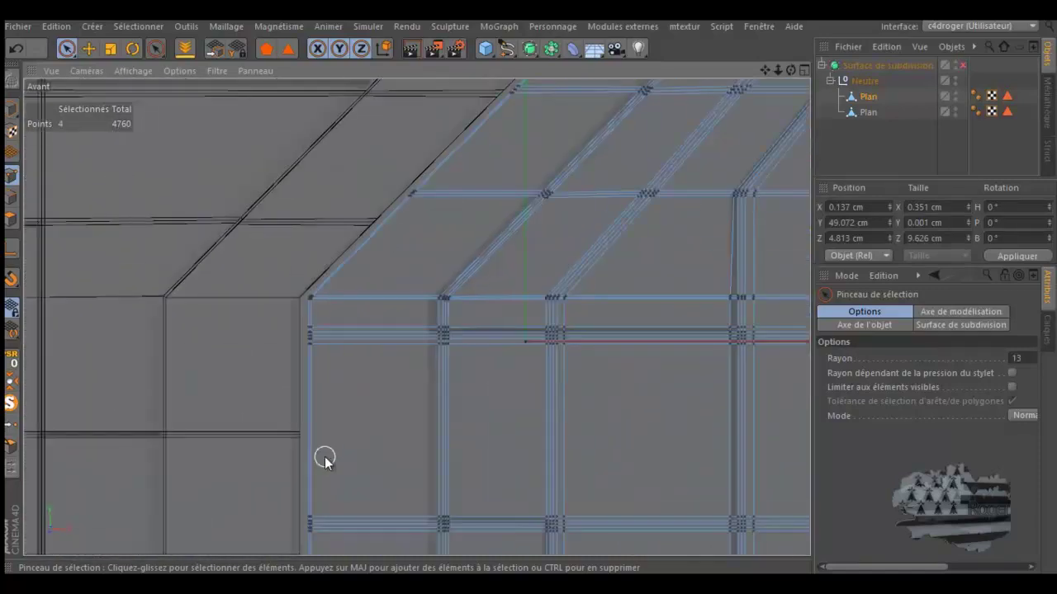
scroll(330, 454, "up", 2)
scroll(355, 413, "down", 1)
scroll(389, 330, "down", 3)
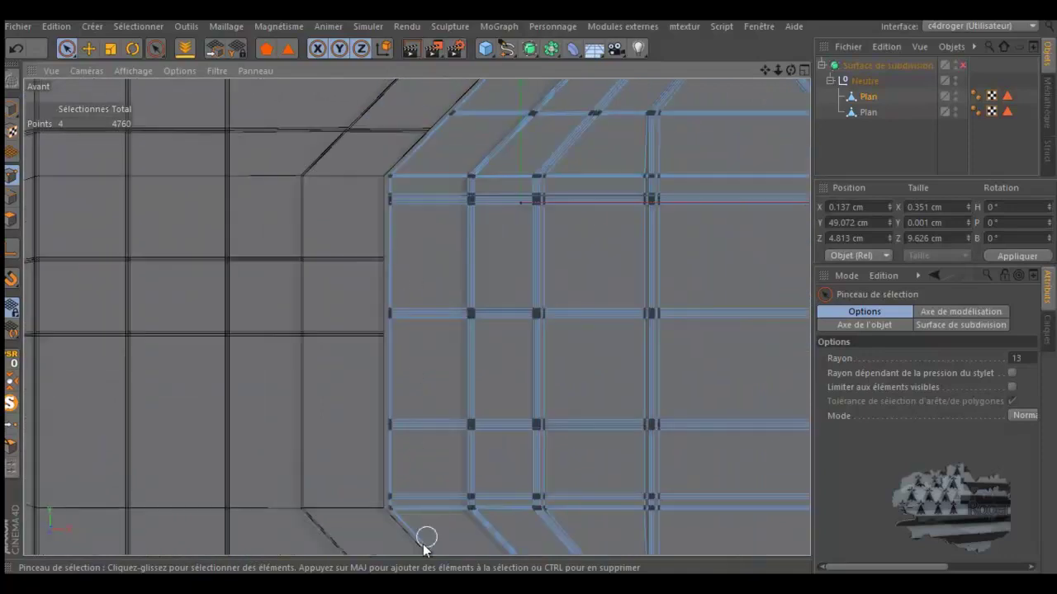
scroll(425, 541, "up", 2)
scroll(407, 536, "up", 1)
scroll(406, 535, "up", 1)
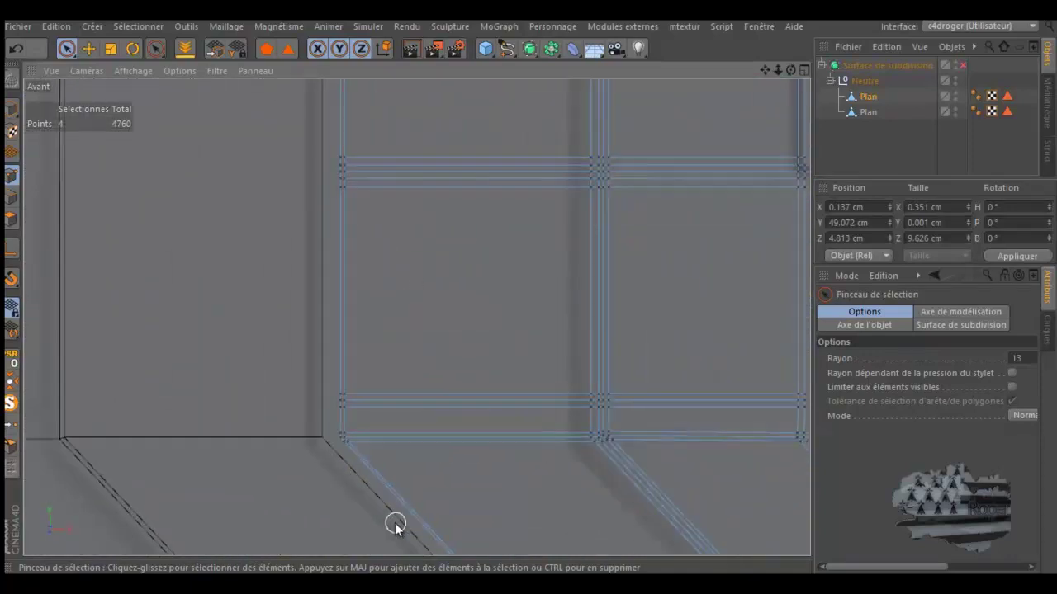
scroll(394, 523, "up", 2)
scroll(379, 502, "up", 1)
scroll(379, 471, "down", 2)
scroll(404, 454, "down", 1)
scroll(425, 439, "down", 1)
scroll(450, 392, "down", 1)
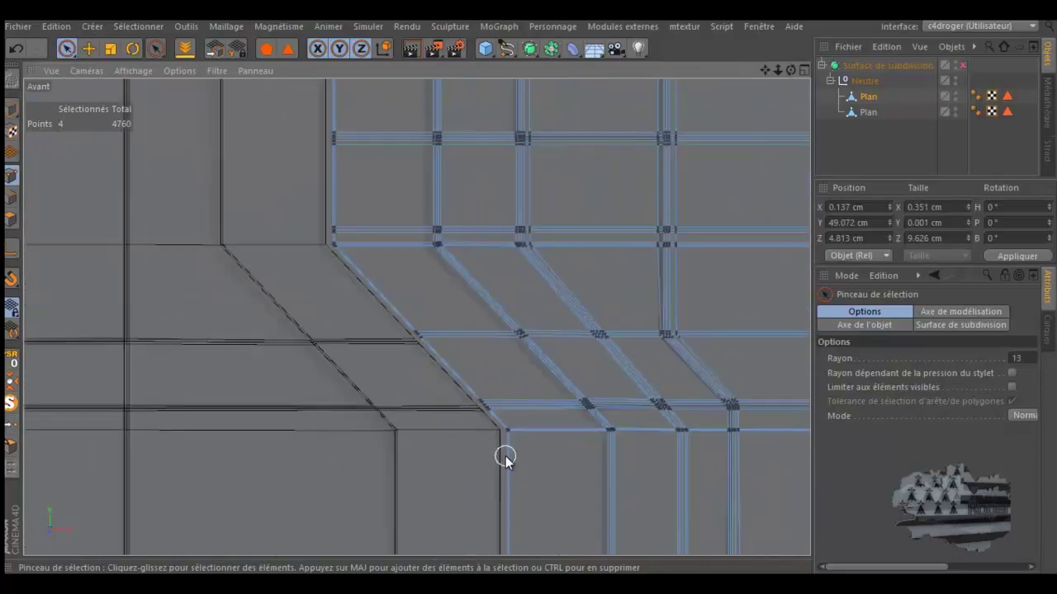
scroll(503, 455, "up", 2)
scroll(504, 450, "up", 1)
scroll(504, 438, "up", 1)
scroll(505, 416, "up", 2)
scroll(505, 416, "up", 1)
scroll(454, 315, "down", 1)
scroll(453, 313, "down", 1)
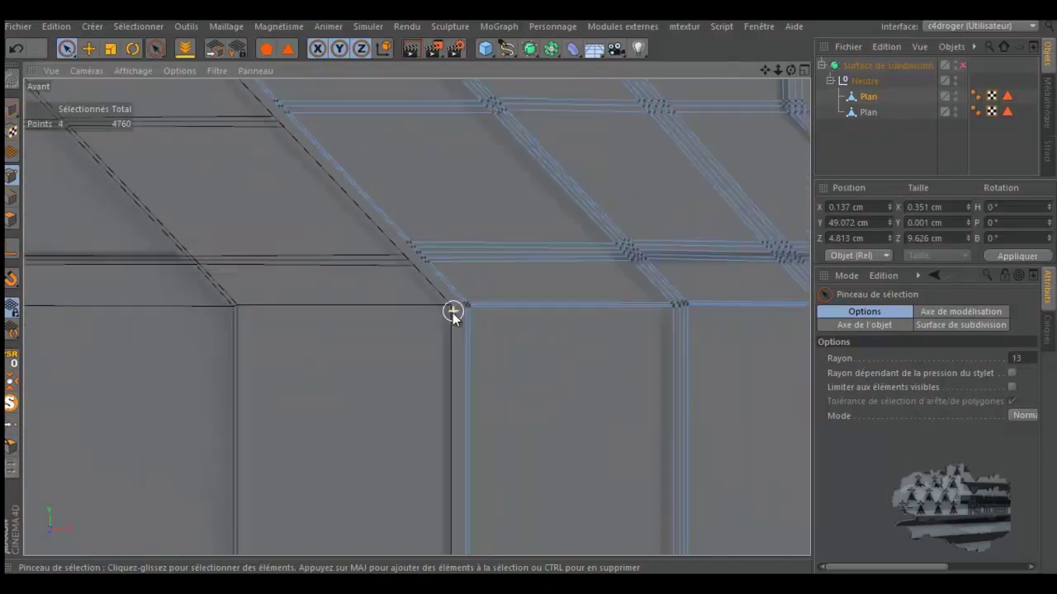
scroll(452, 317, "down", 1)
scroll(452, 316, "down", 1)
scroll(462, 364, "down", 5)
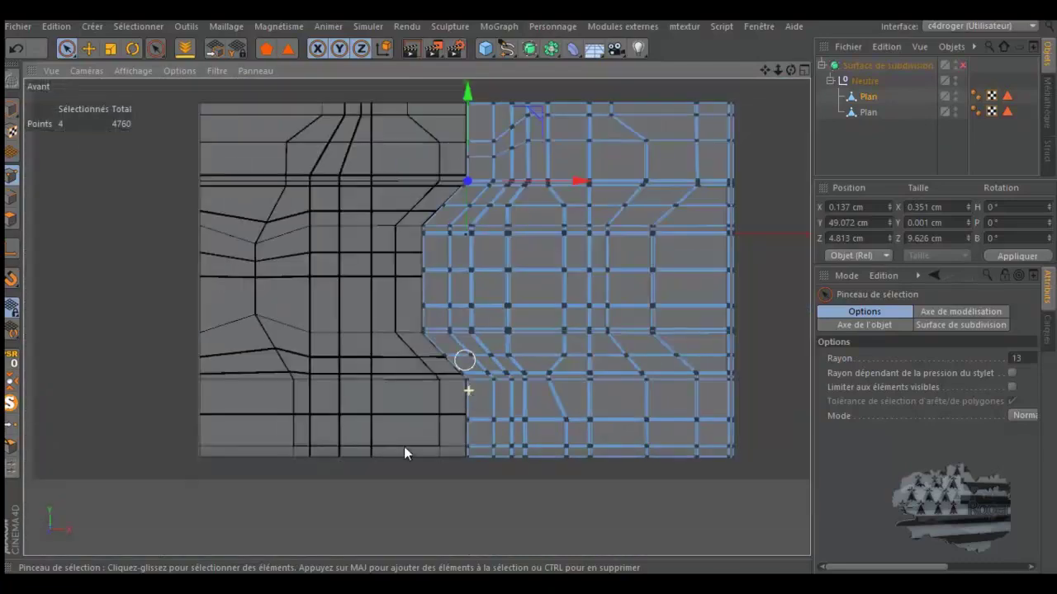
- Clear the point selection, apply Vue > Cadrage par défaut, and return to four views
left_click(328, 494)
mouse_move(790, 69)
left_mouse_down()
mouse_move(528, 287)
mouse_move(345, 89)
left_mouse_up()
left_click(48, 70)
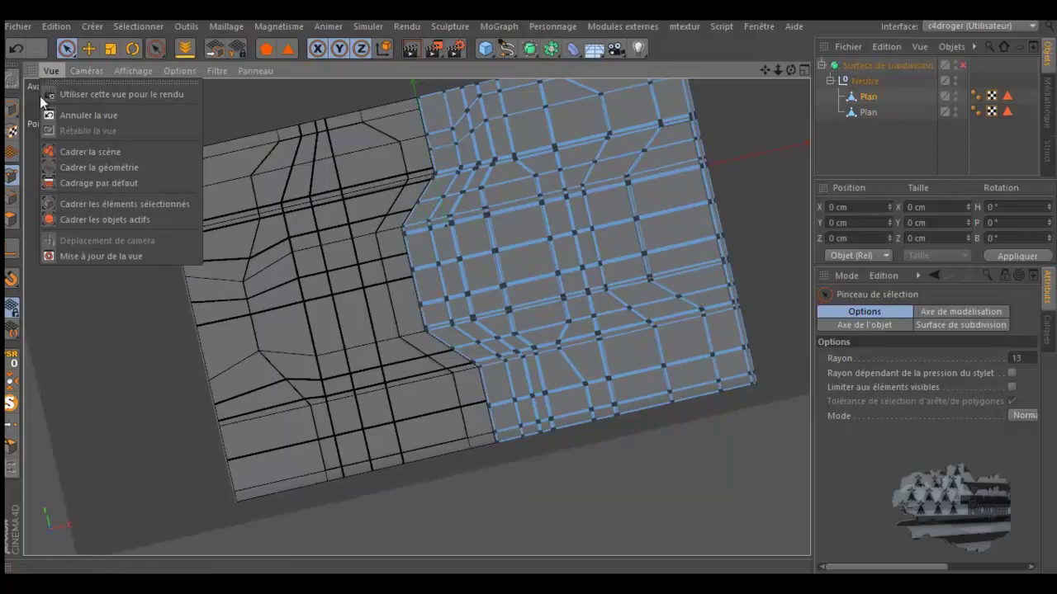
left_click(52, 72)
left_click(51, 72)
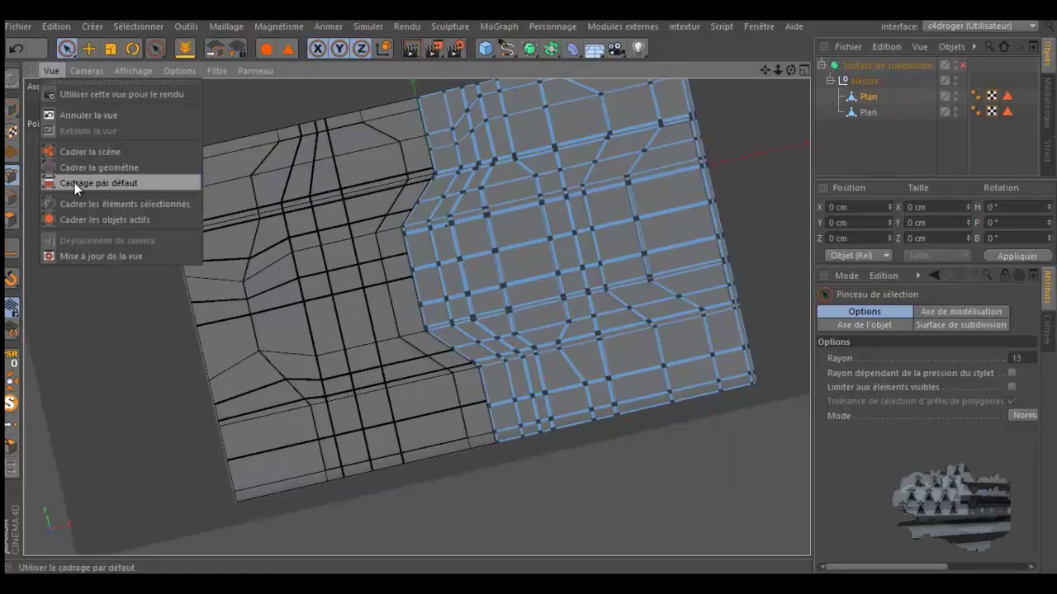
left_click(74, 183)
scroll(451, 366, "up", 3)
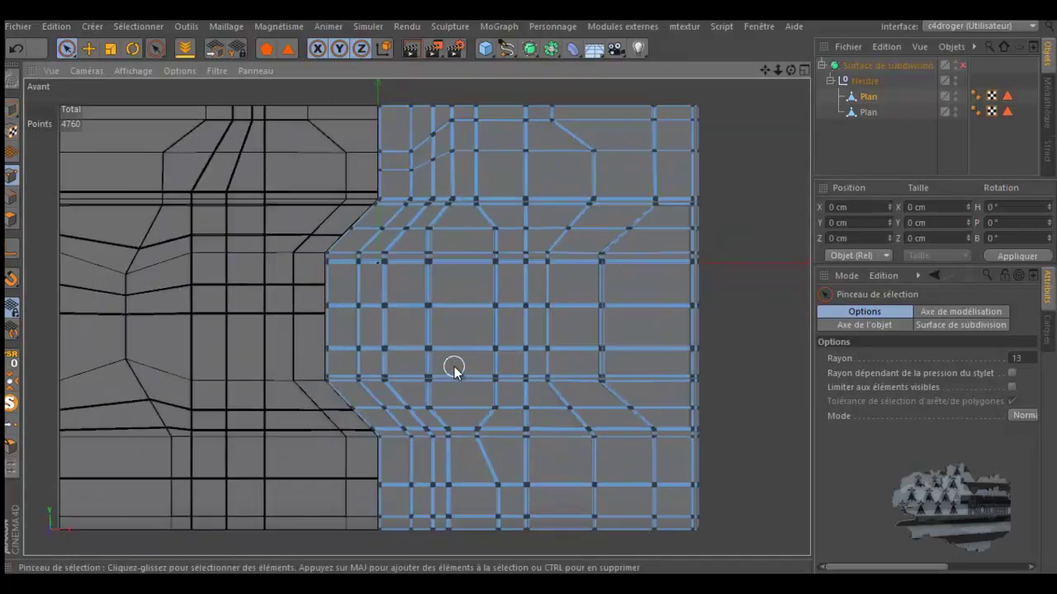
middle_click(454, 366)
- Orbit the Perspective view frontally, re-enable the Subdivision Surface, and start Render Active View
middle_click(322, 259)
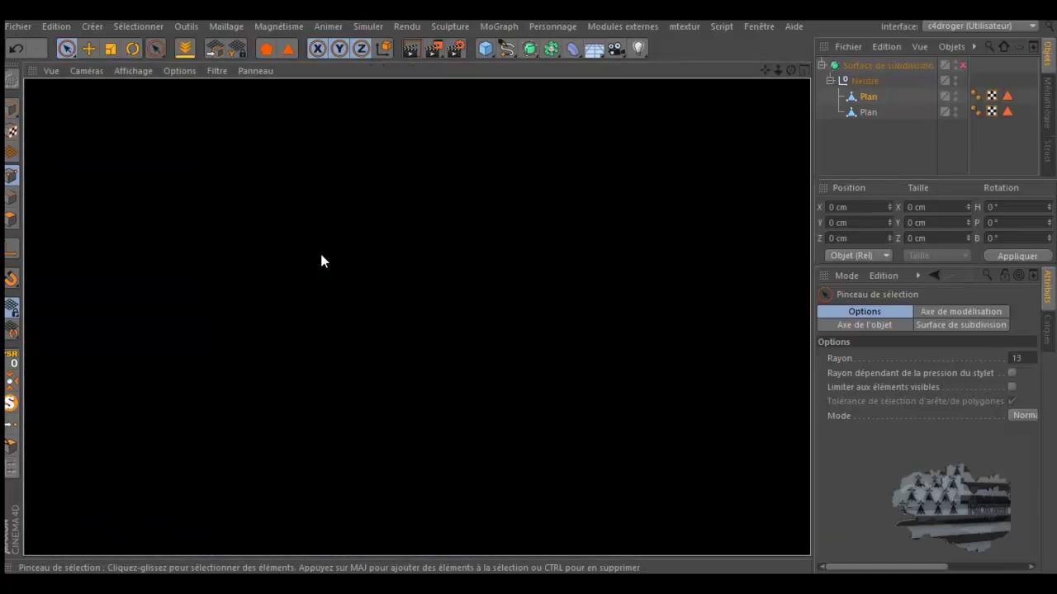
mouse_move(431, 270)
left_mouse_down("alt")
mouse_move(821, 85)
mouse_move(528, 289)
left_mouse_up("alt")
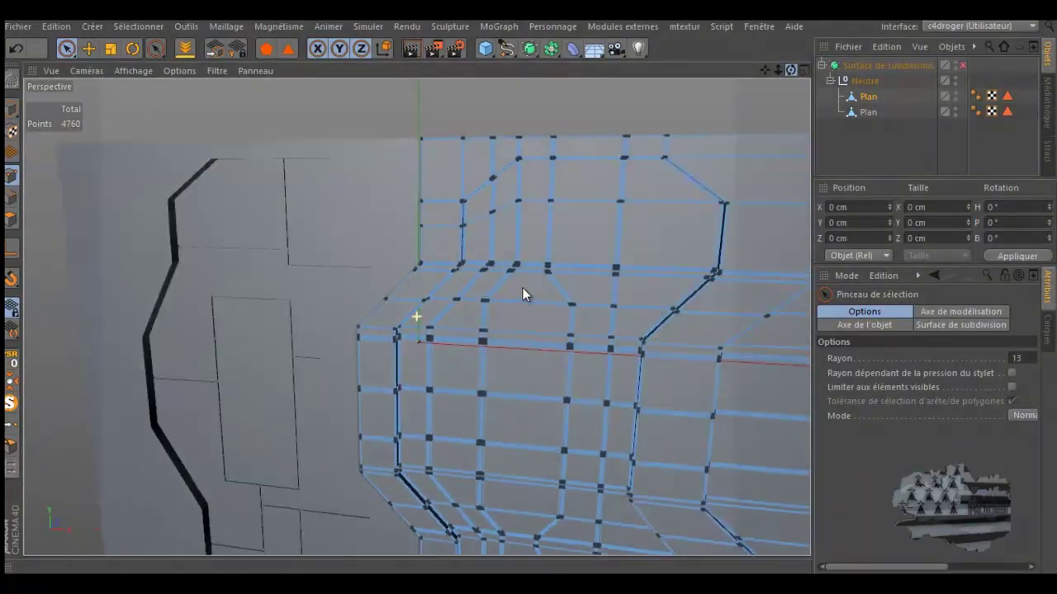
left_click_drag(791, 70, 755, 113)
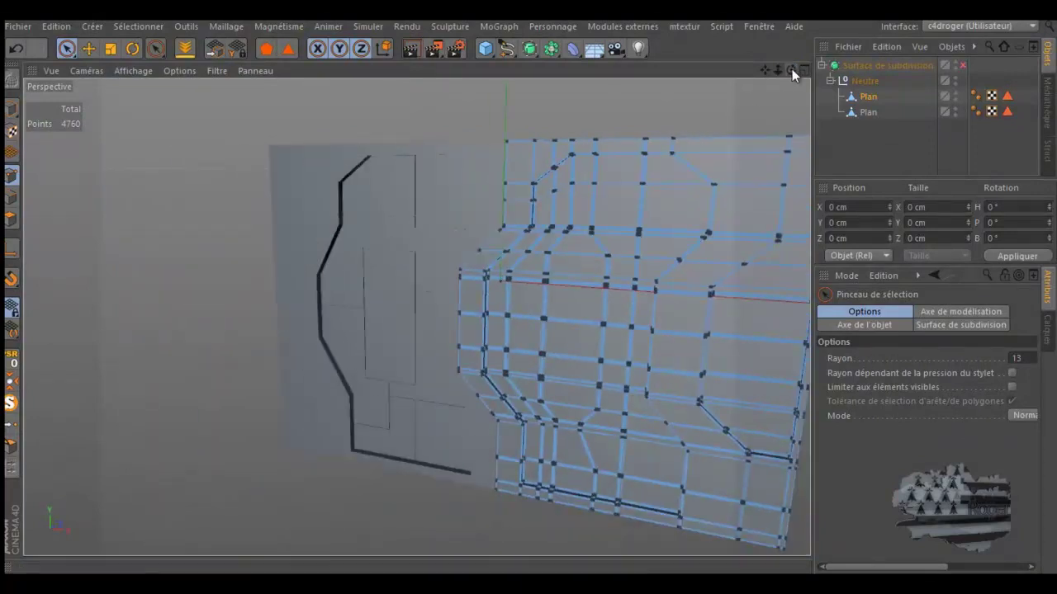
left_click_drag(792, 69, 530, 286)
left_click(963, 64)
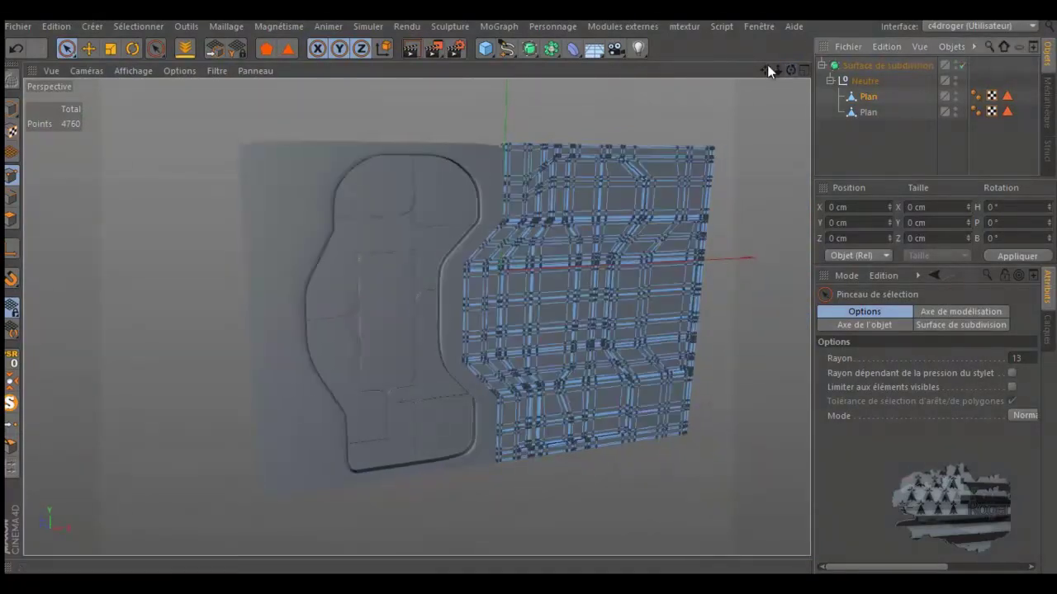
left_click(413, 44)
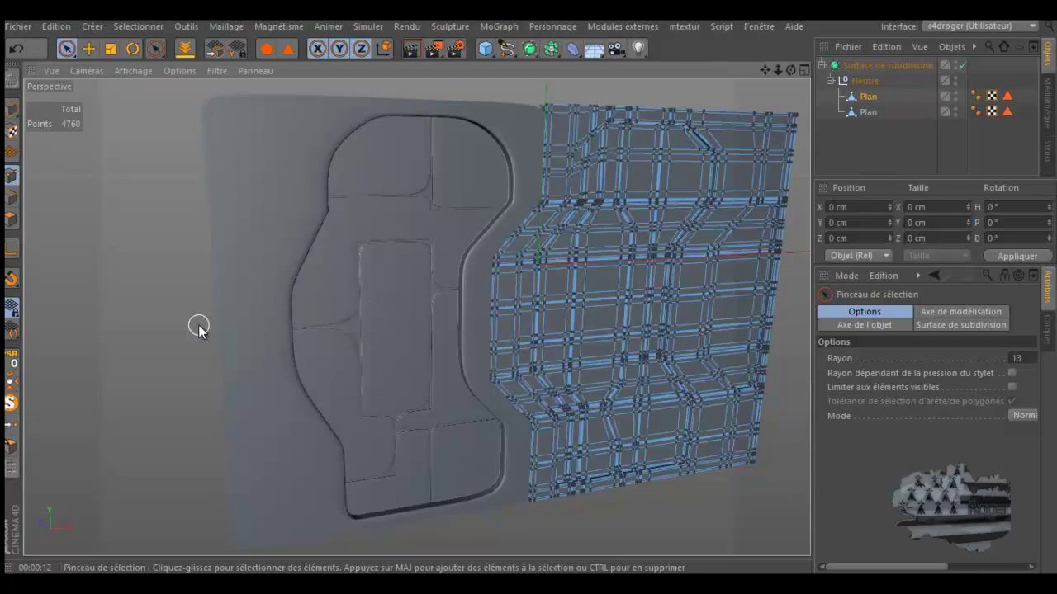
scroll(198, 325, "up", 3)
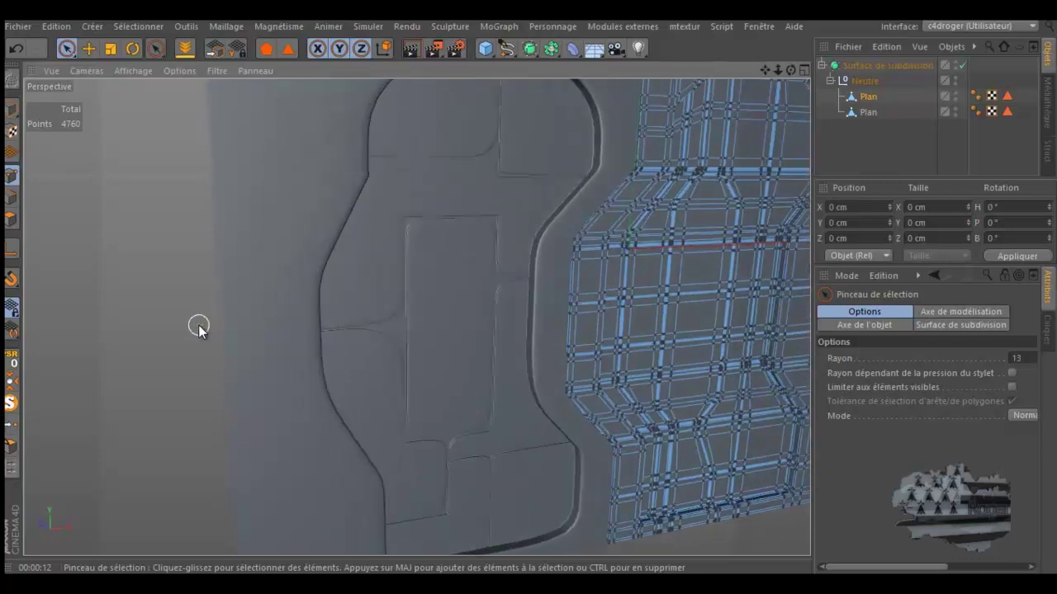
scroll(198, 327, "down", 2)
scroll(198, 327, "down", 1)
scroll(198, 327, "down", 1)
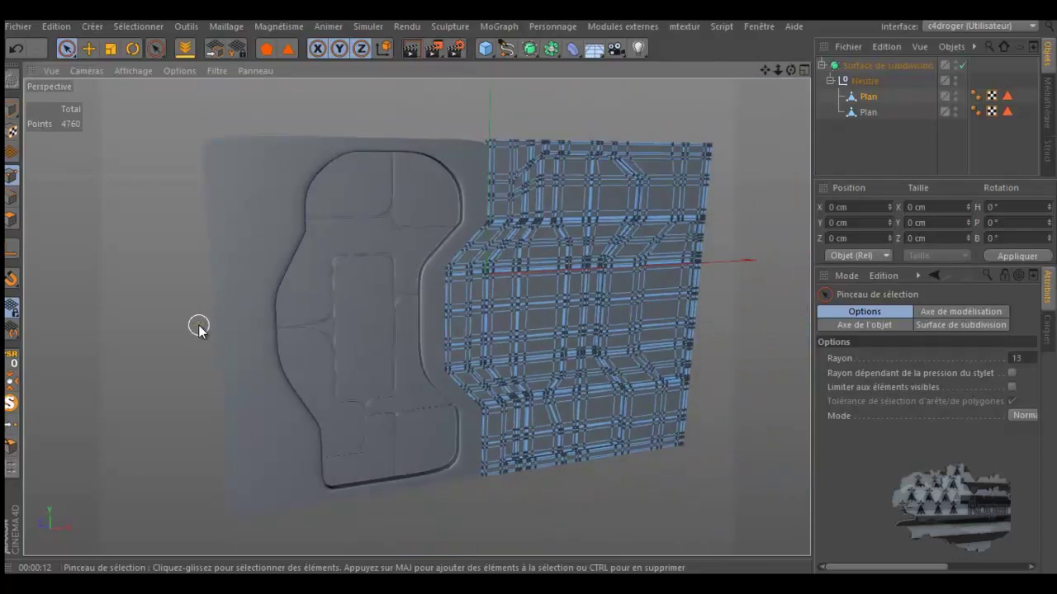